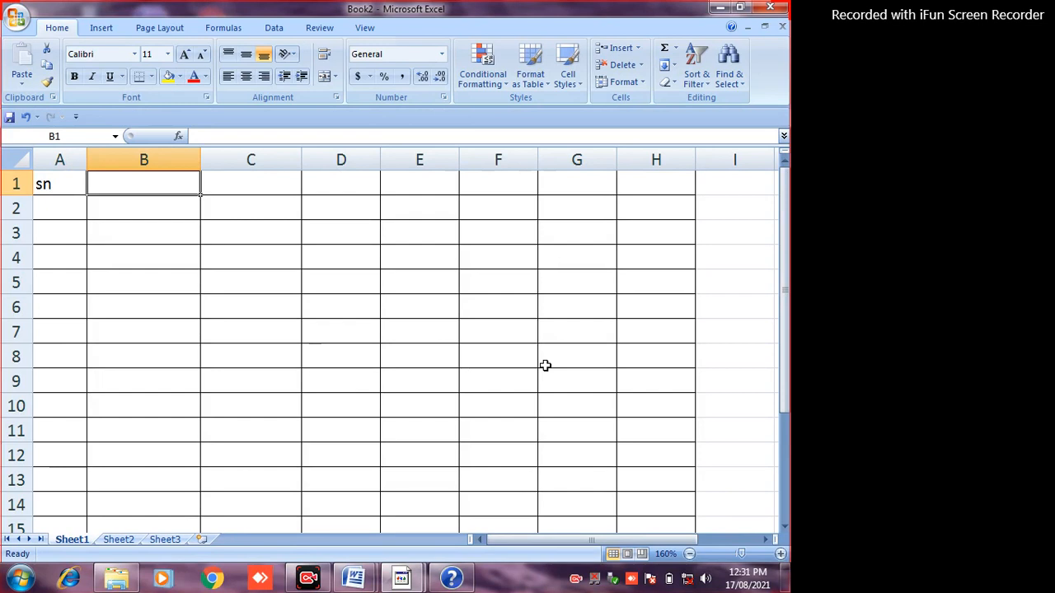
type("acoount")
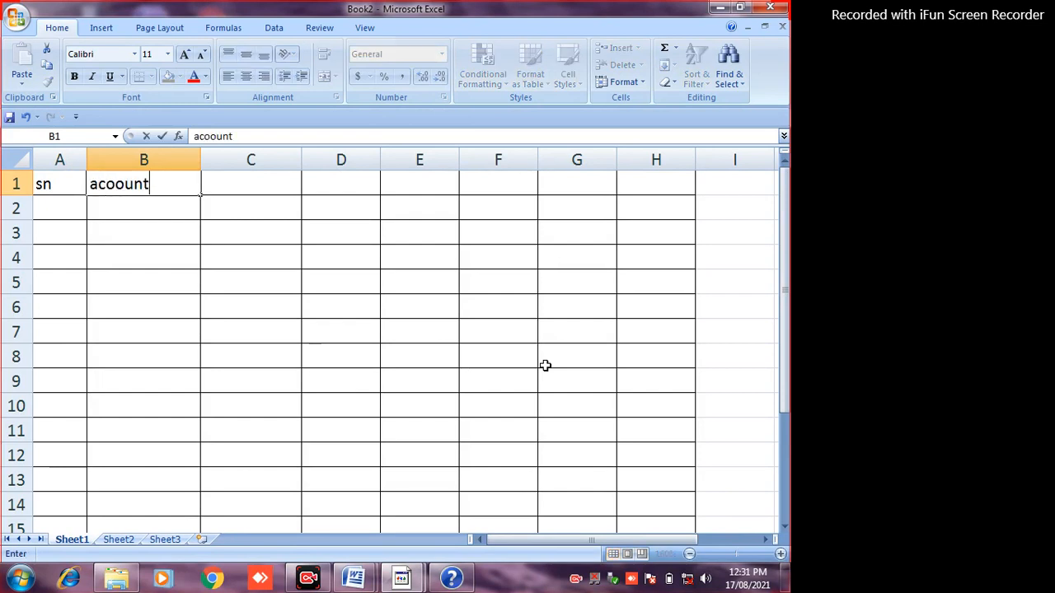
key("Tab")
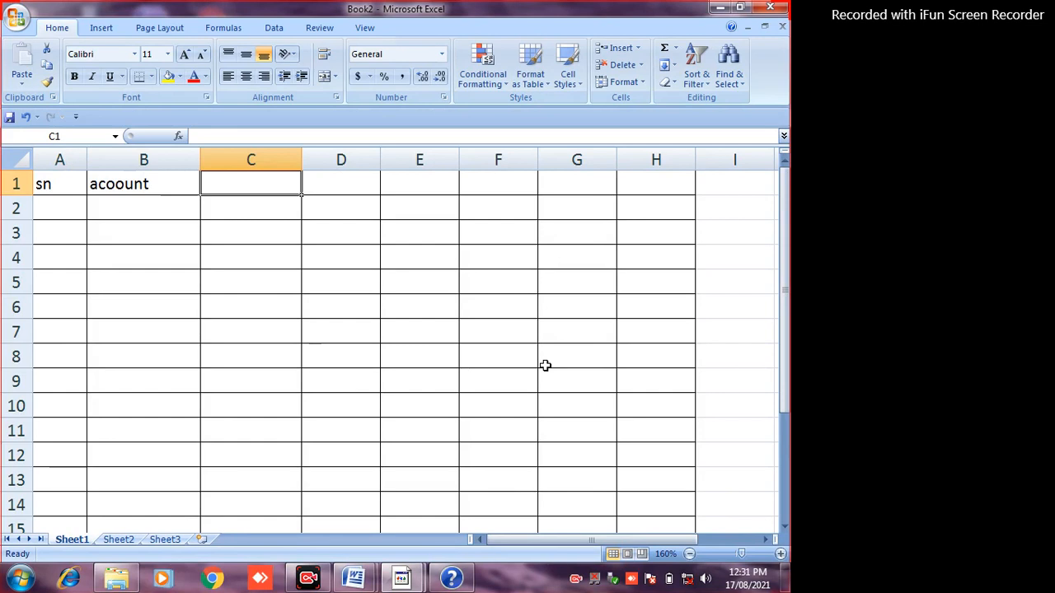
key("Left")
key("Left")
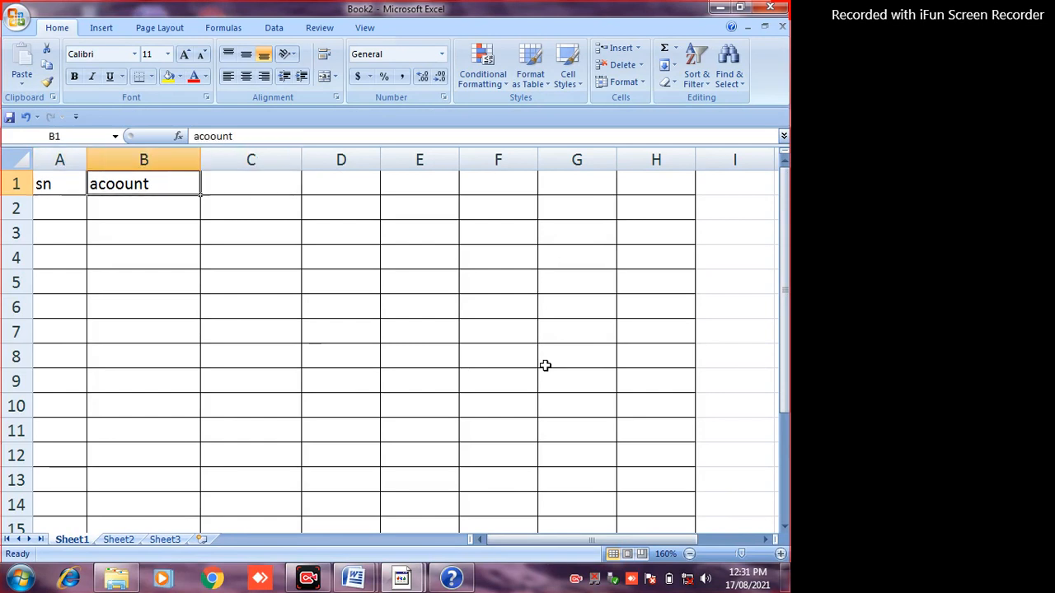
key("Right")
- Enter the column headings "account" in B1 and "type" in C1
type("accou")
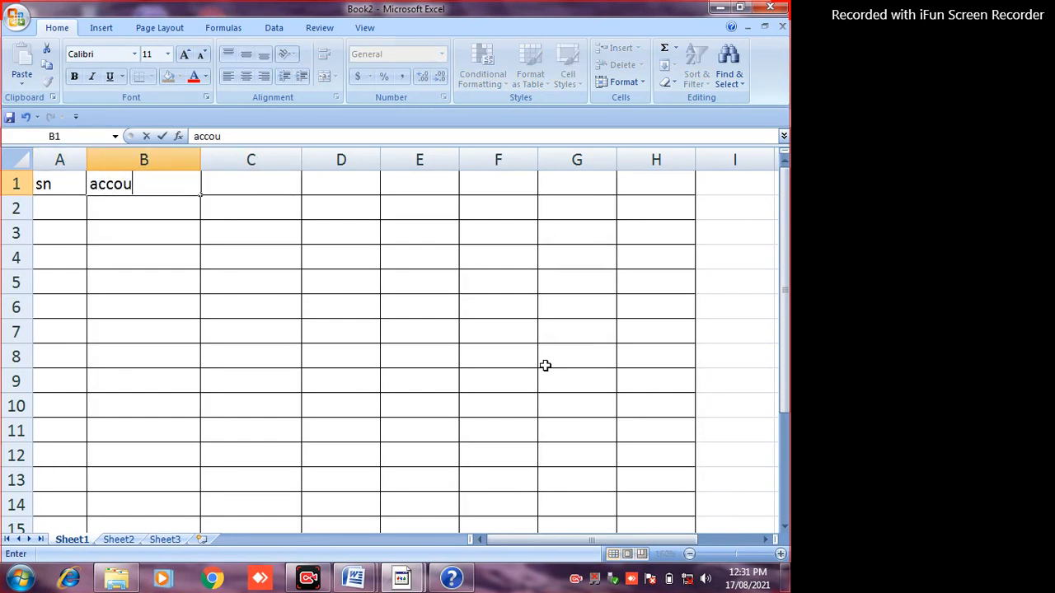
type("t")
key("BackSpace")
type("nt")
key("Tab")
type("tyoe")
key("BackSpace")
key("BackSpace")
type("pe")
key("Tab")
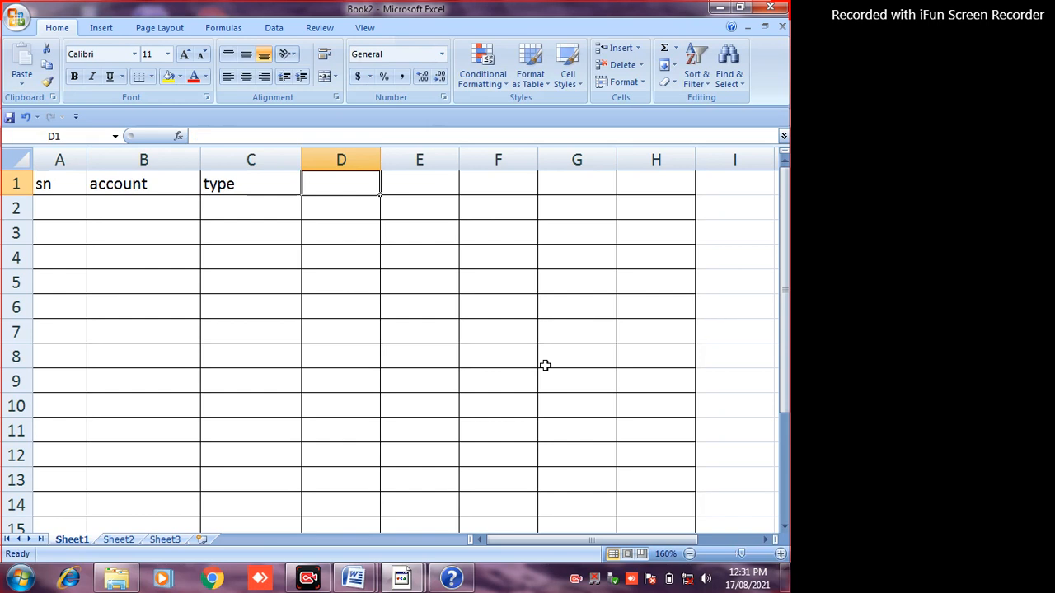
- Add the column headings "nature" in D1 and "dr/cr" in E1
type("na")
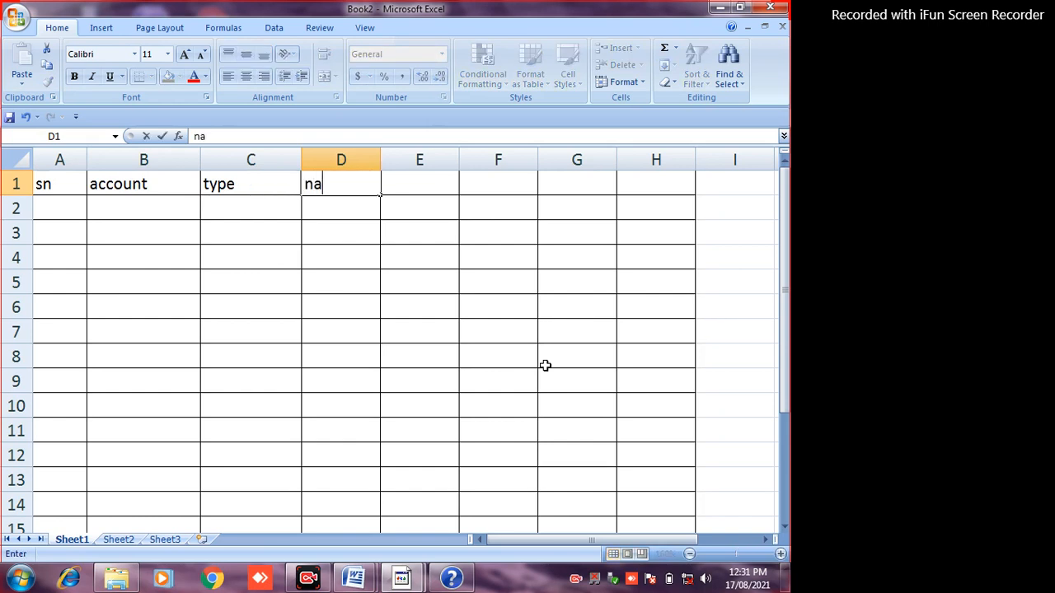
type("ture")
key("Tab")
type("dr/cr")
key("Return")
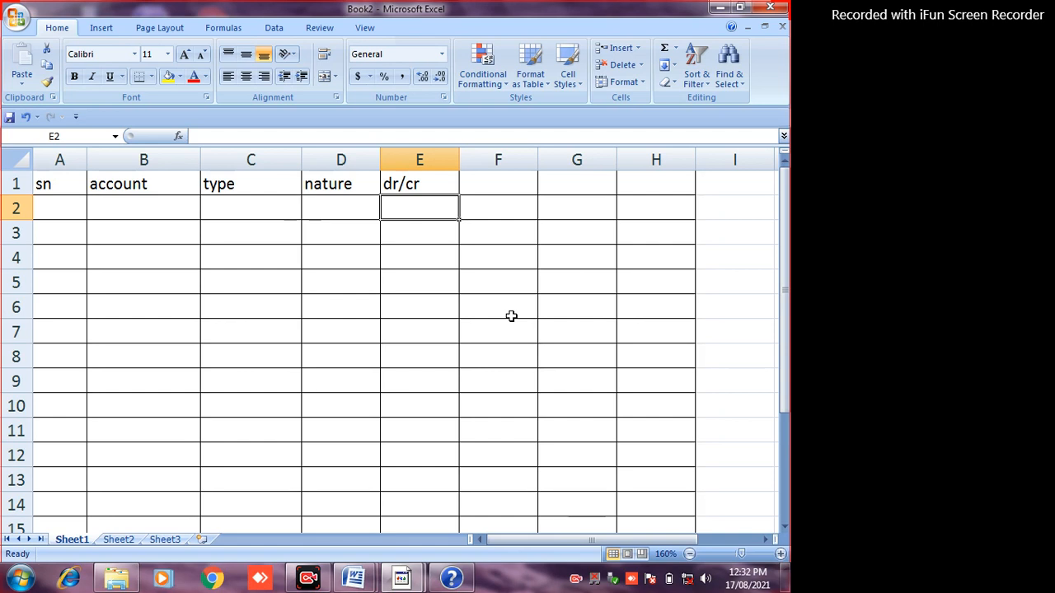
- Narrow columns C and A to suit their short headings, and enter serial number 1 in A2
left_click_drag(293, 149, 252, 150)
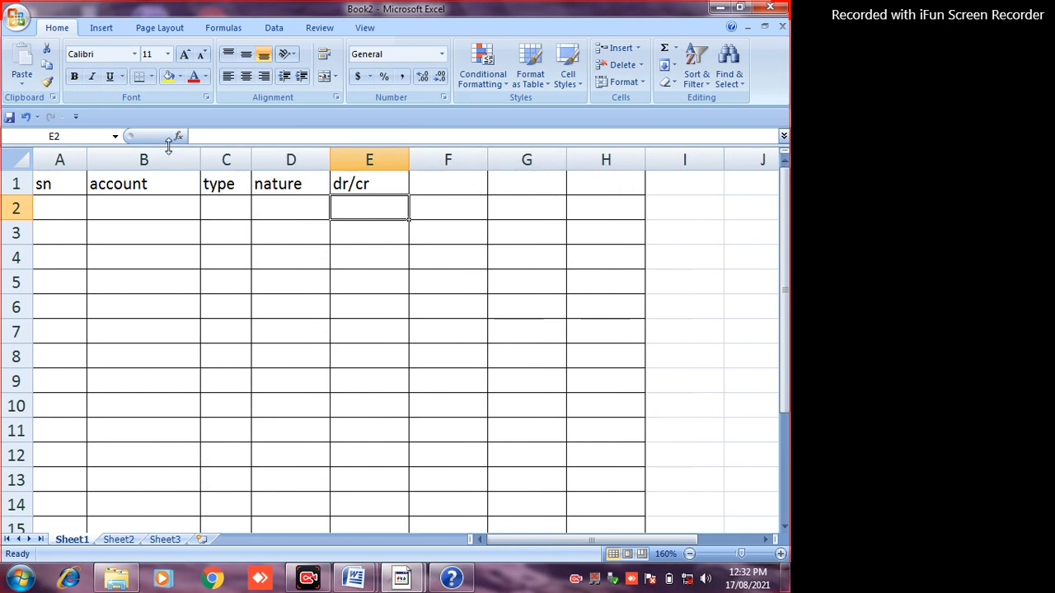
left_click_drag(87, 158, 71, 159)
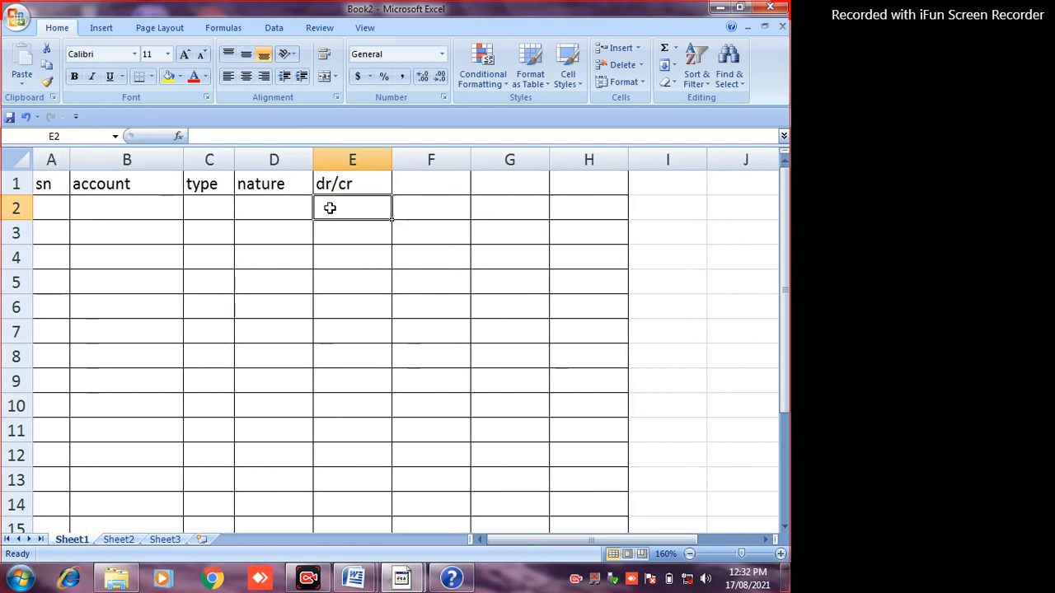
left_click(44, 208)
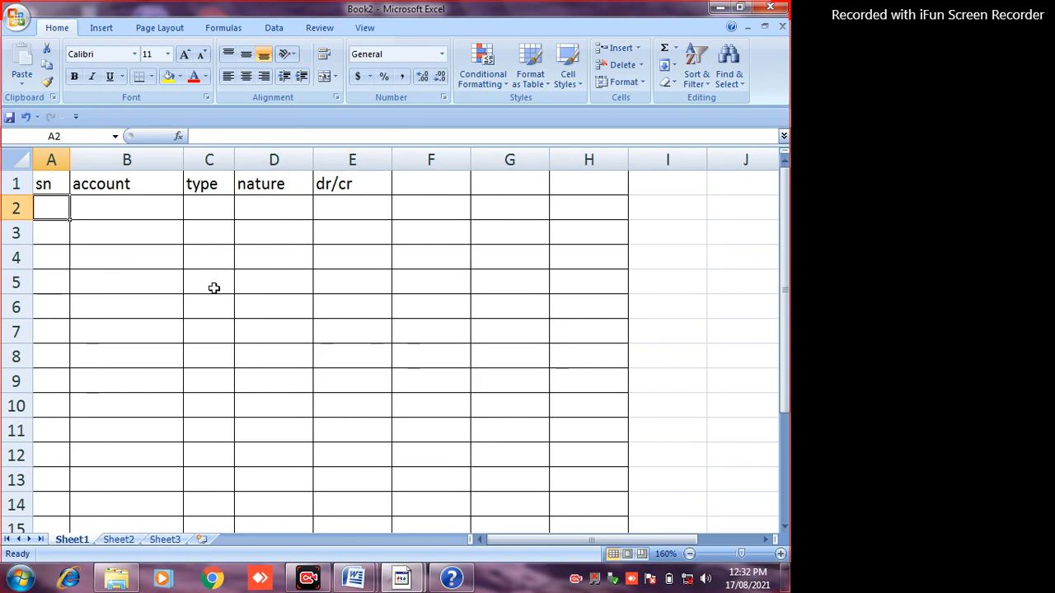
type("1")
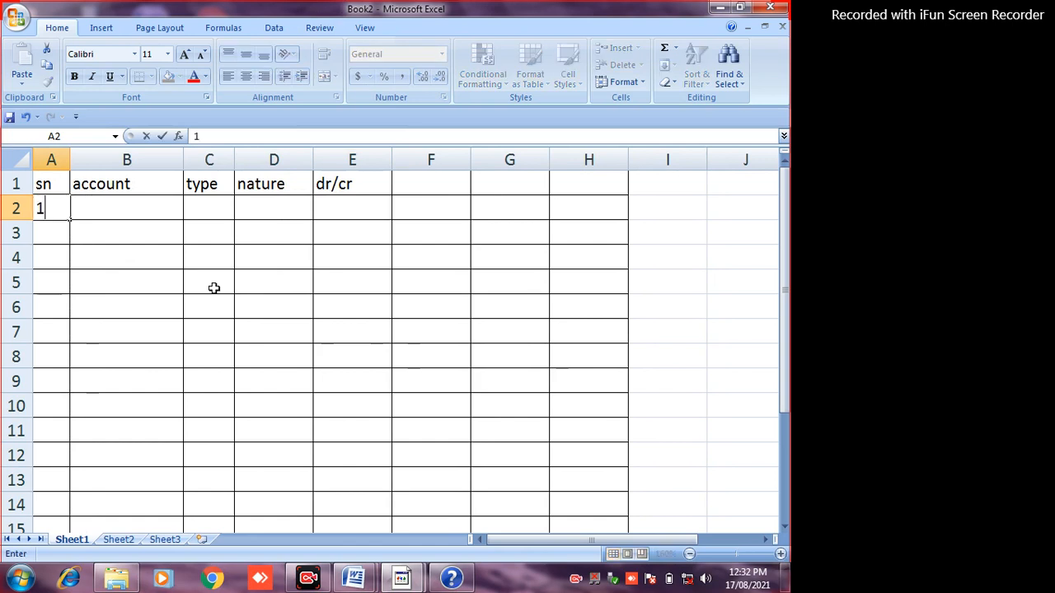
left_click(108, 208)
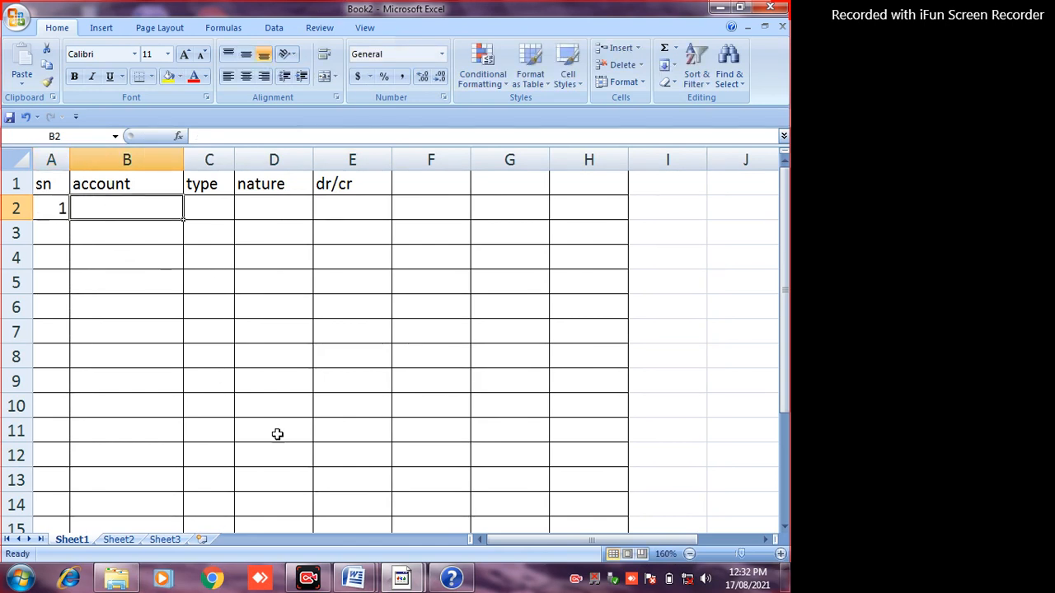
- Switch to the tallyentry1 document in Word and highlight the first transaction, "Introduces Capital in cash Rs 5,00,000"
left_click(355, 578)
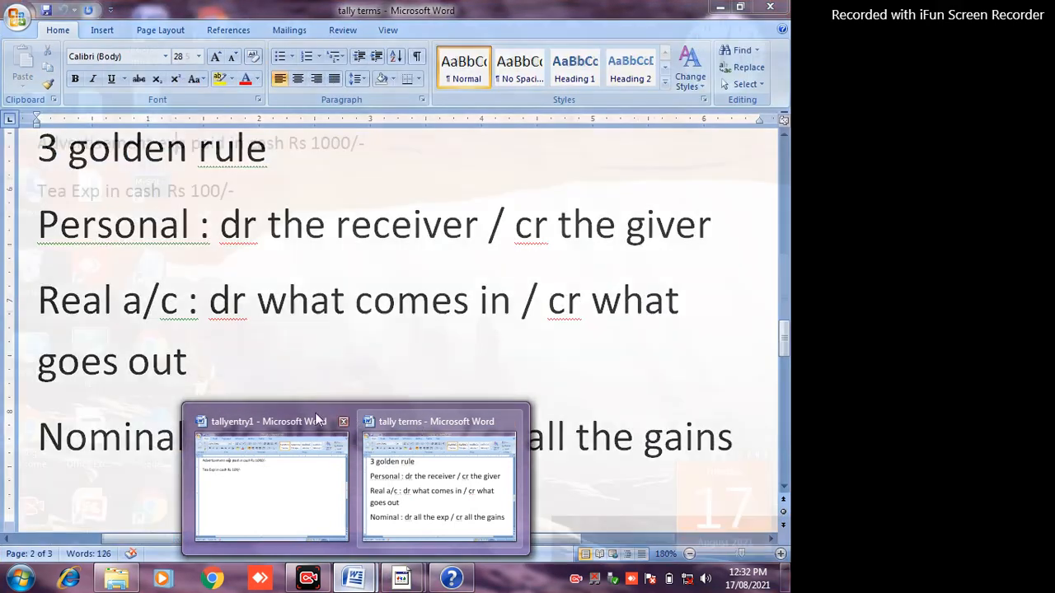
left_click(317, 419)
scroll(314, 412, "down", 1)
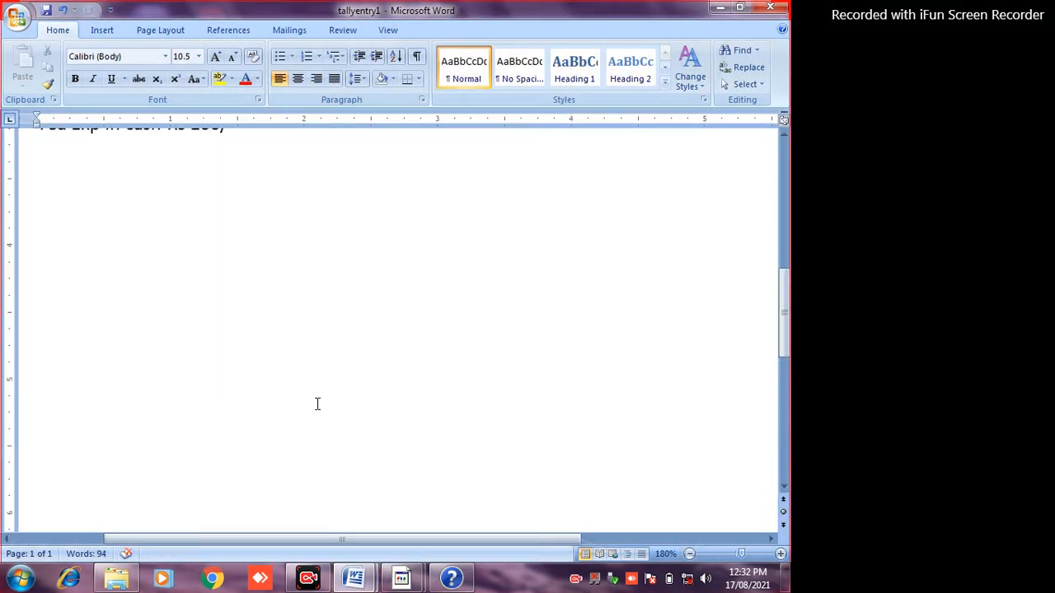
scroll(317, 403, "up", 5)
scroll(318, 404, "down", 3)
scroll(319, 403, "up", 2)
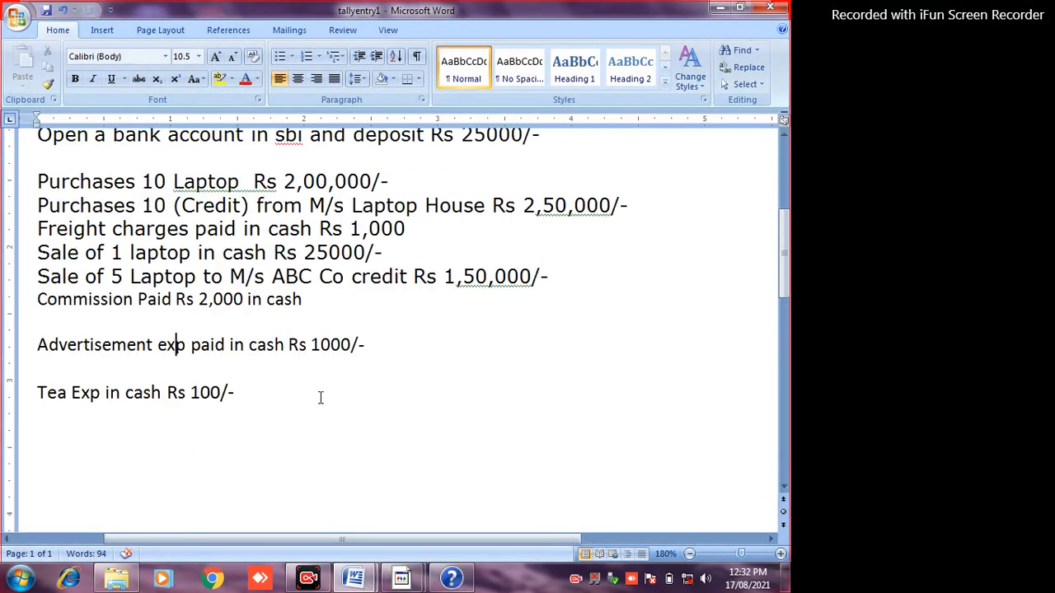
left_click_drag(789, 283, 791, 220)
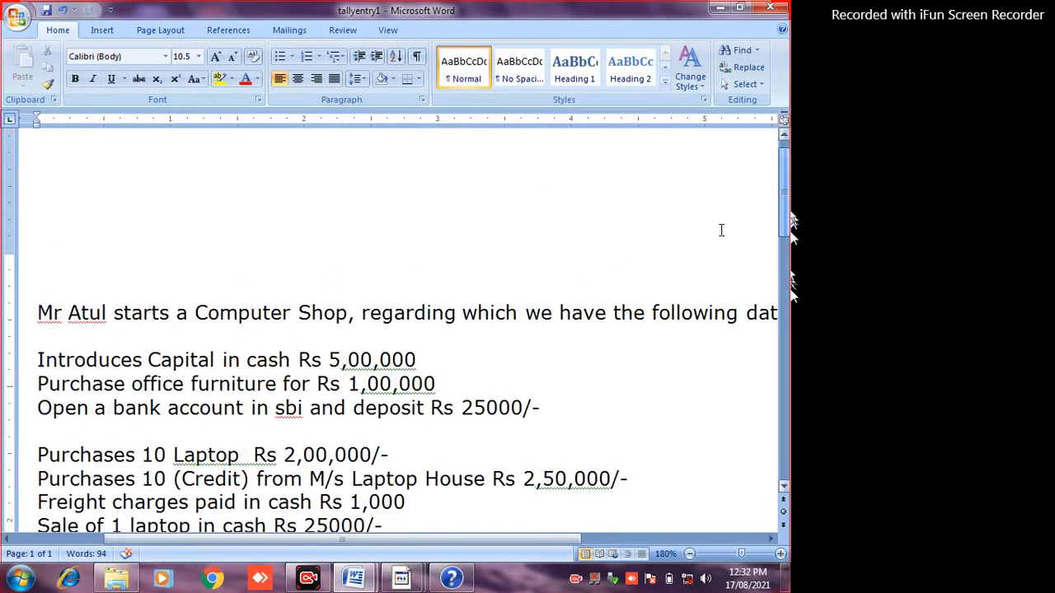
left_click_drag(38, 359, 446, 358)
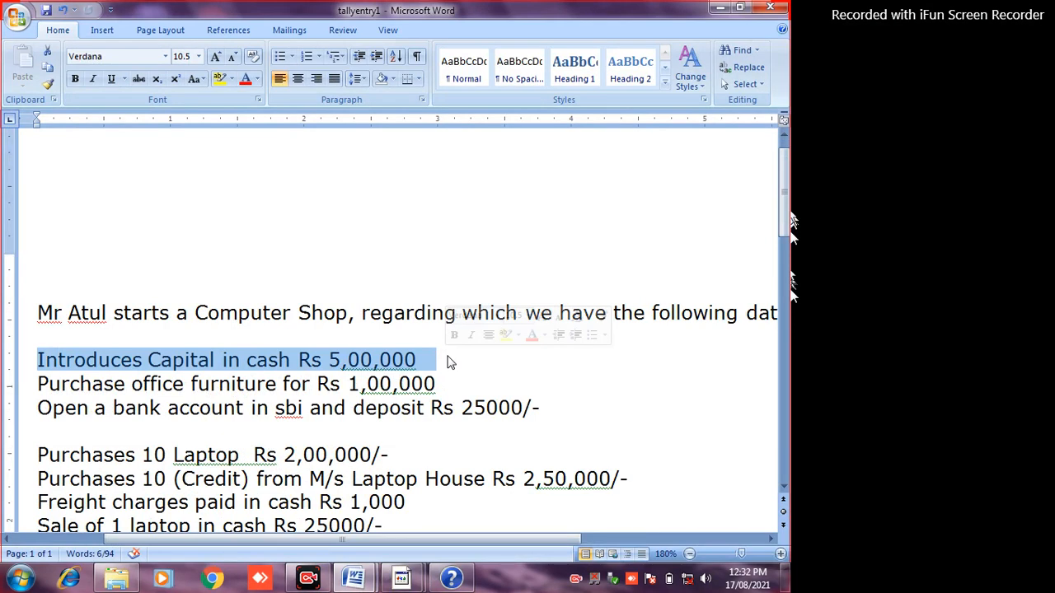
left_click(235, 360)
left_click_drag(43, 360, 455, 363)
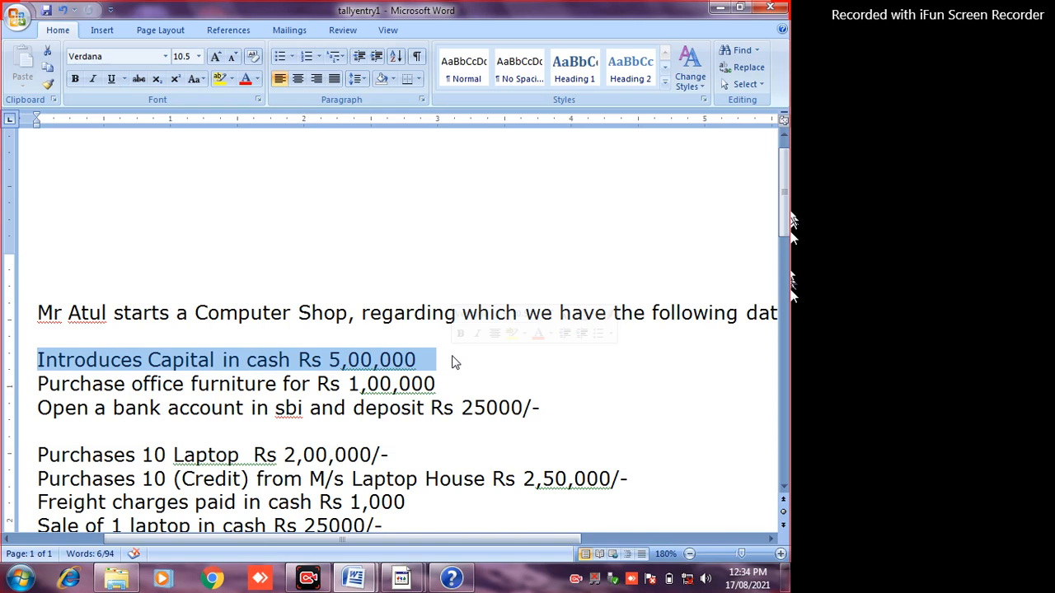
- Return to the Book2 workbook in Excel and enter the shop owner's first name in B2 and "cash" in B3 as accounts
key("alt+Tab")
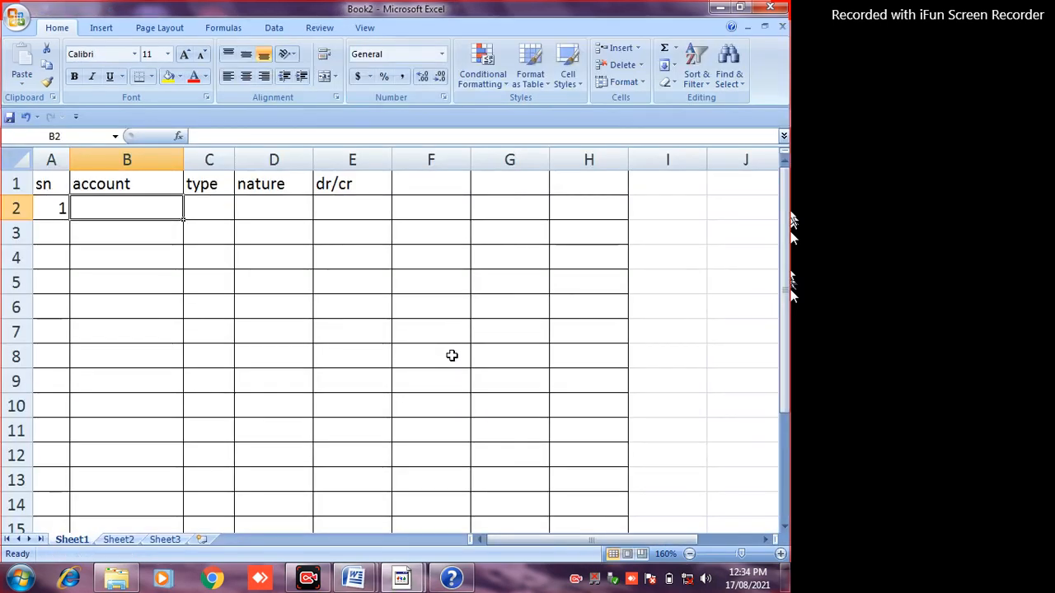
type("atul")
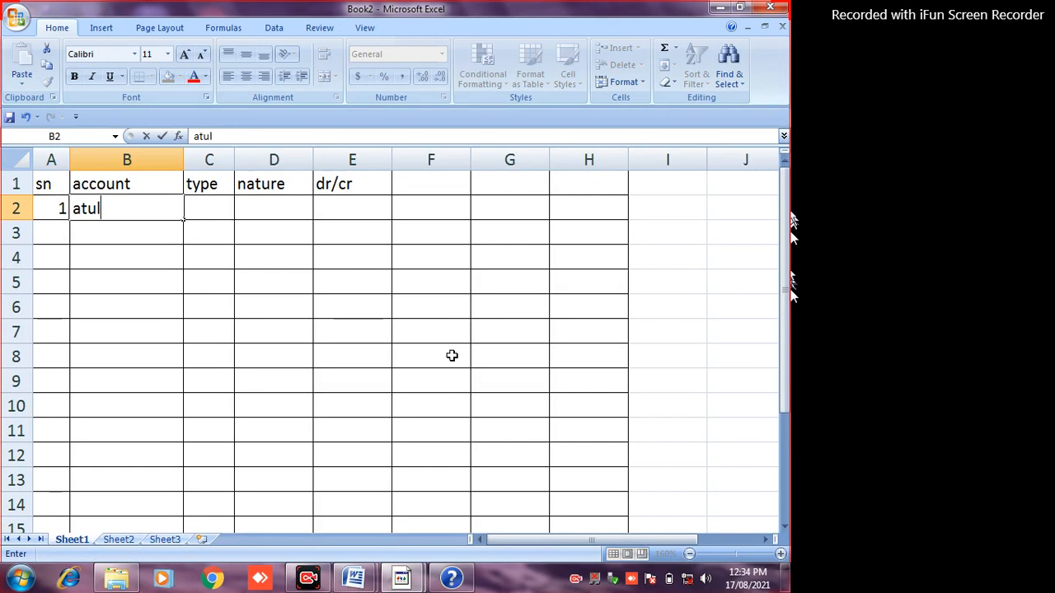
key("Return")
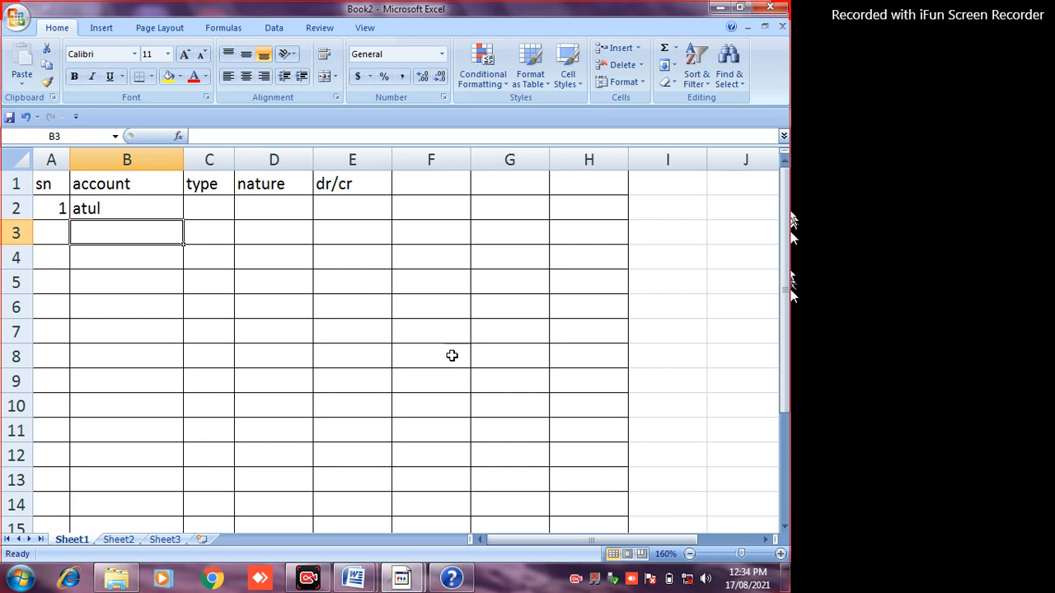
type("cash")
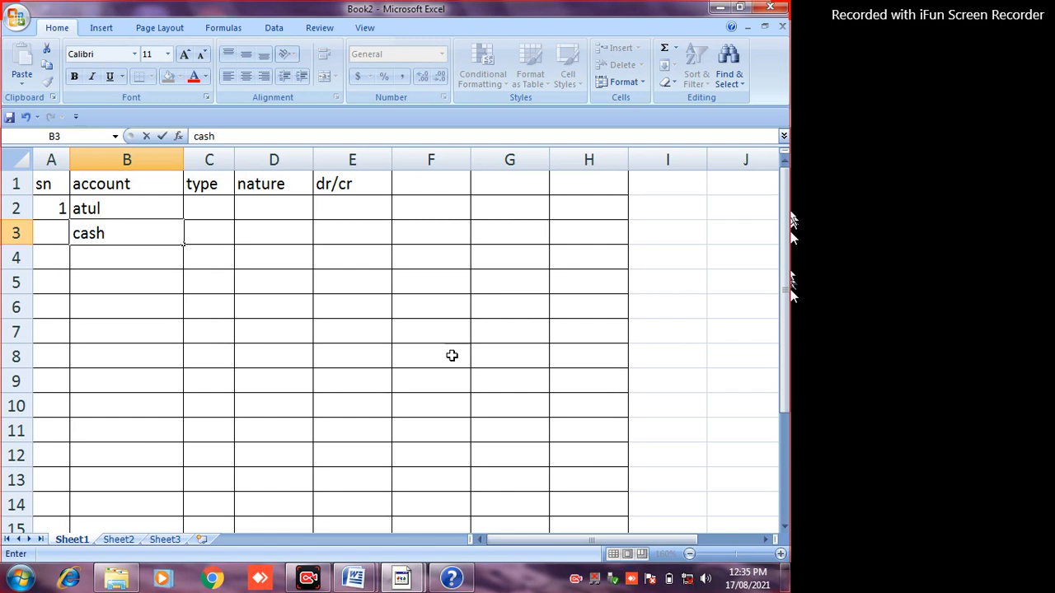
- Fill in the account types: "p" for the owner in C2 and "r" for cash in C3
key("Up")
key("Right")
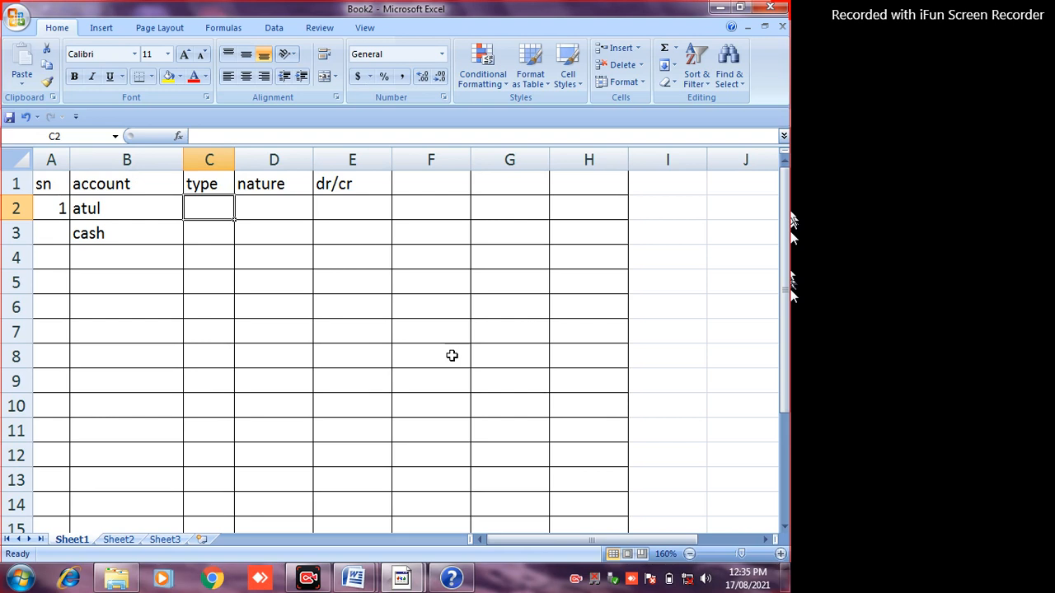
type("p")
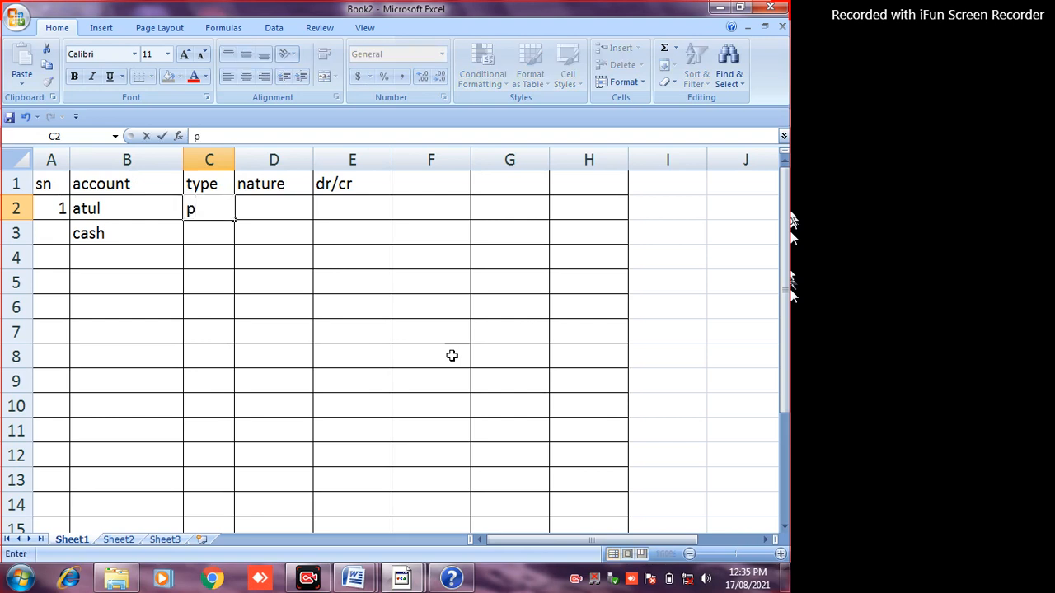
key("Return")
type("r")
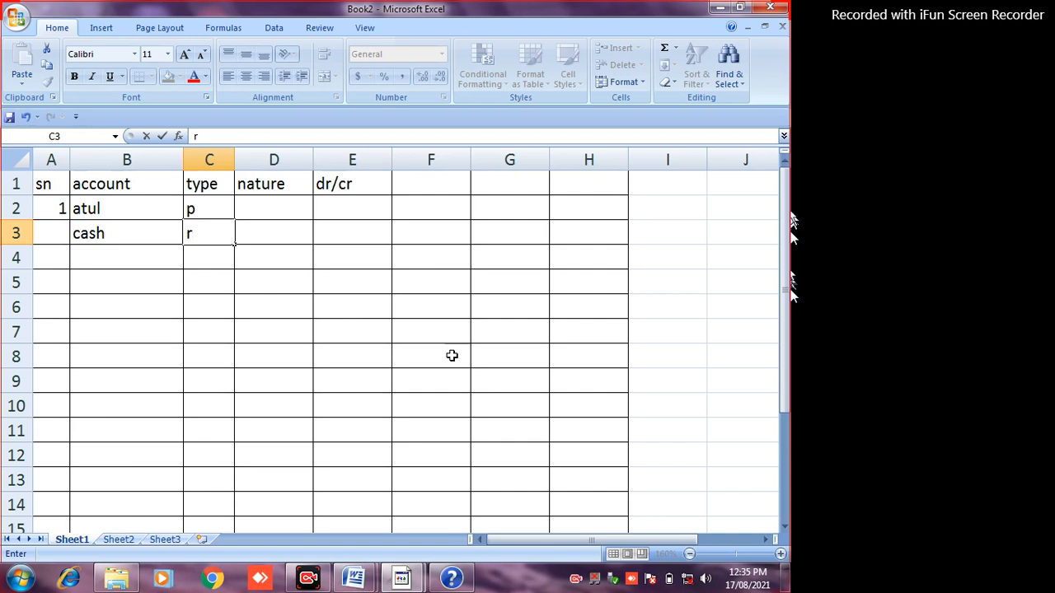
- Fill in the nature column with "giver" for the owner in D2 and "comesin" for cash in D3
key("Up")
key("Right")
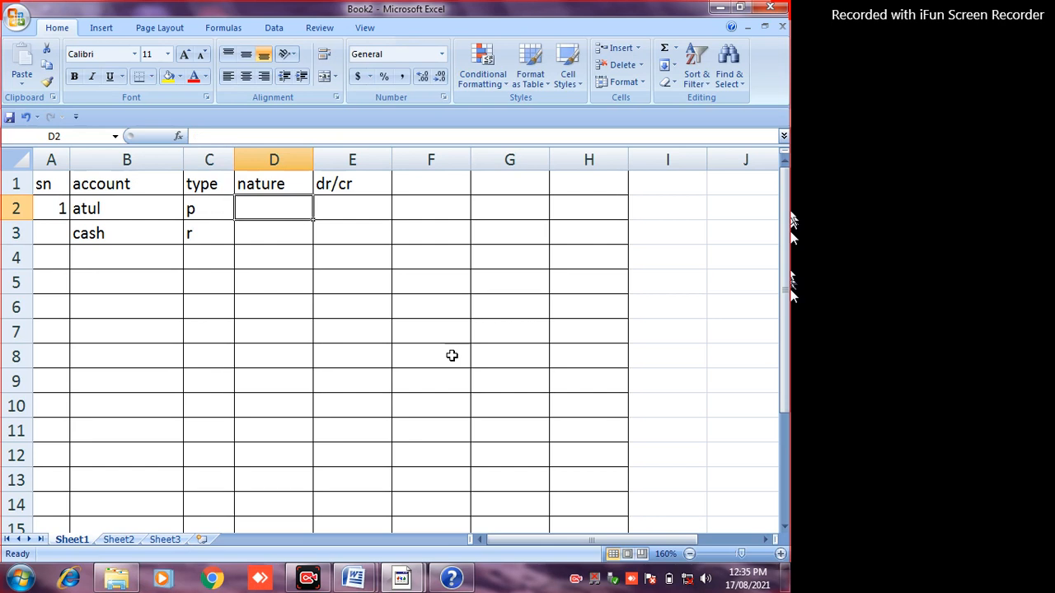
type("giver")
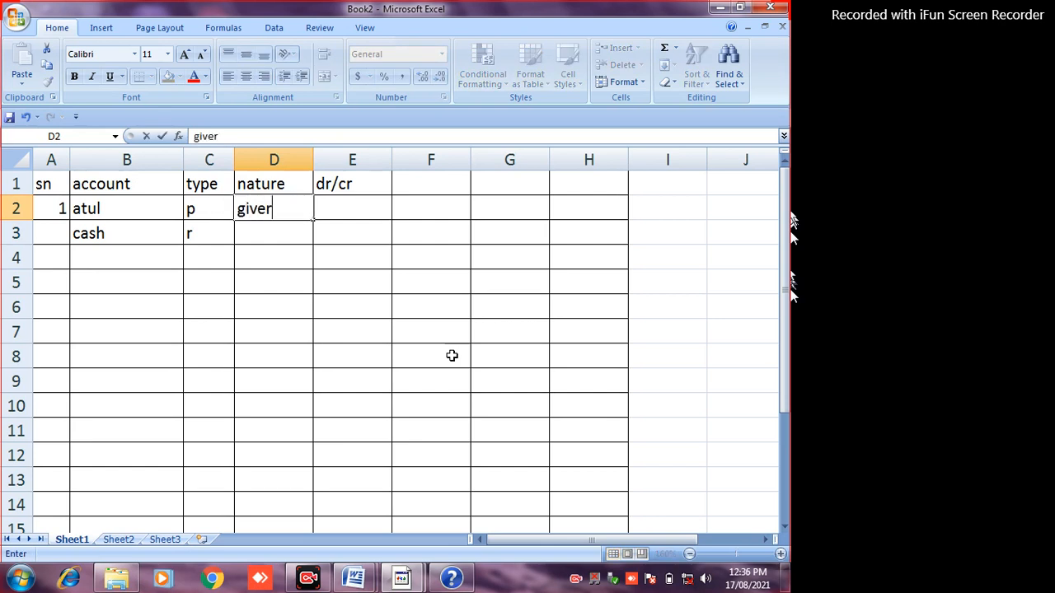
key("Return")
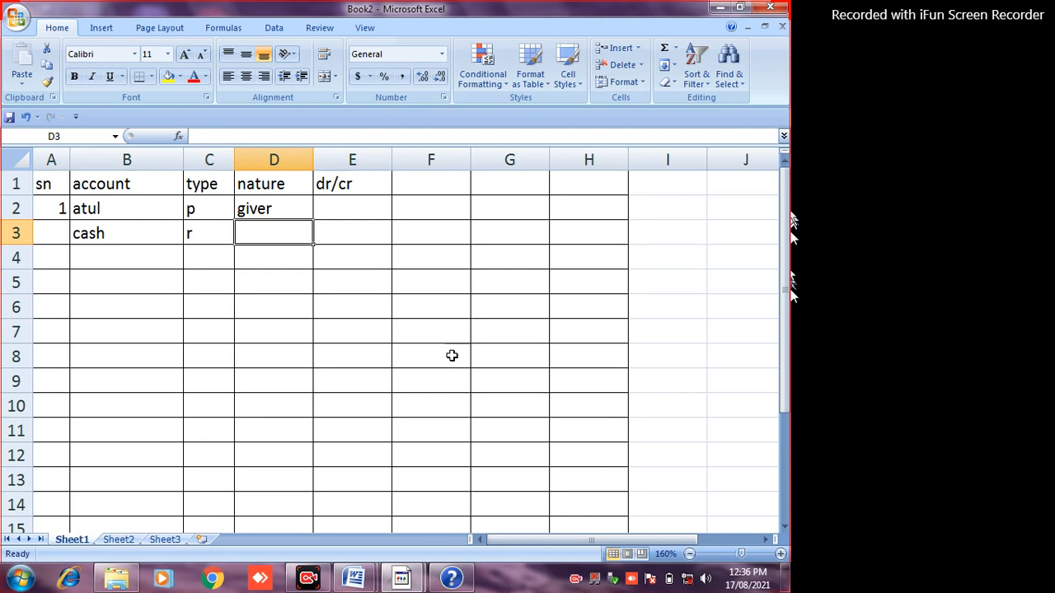
type("comesin")
key("Return")
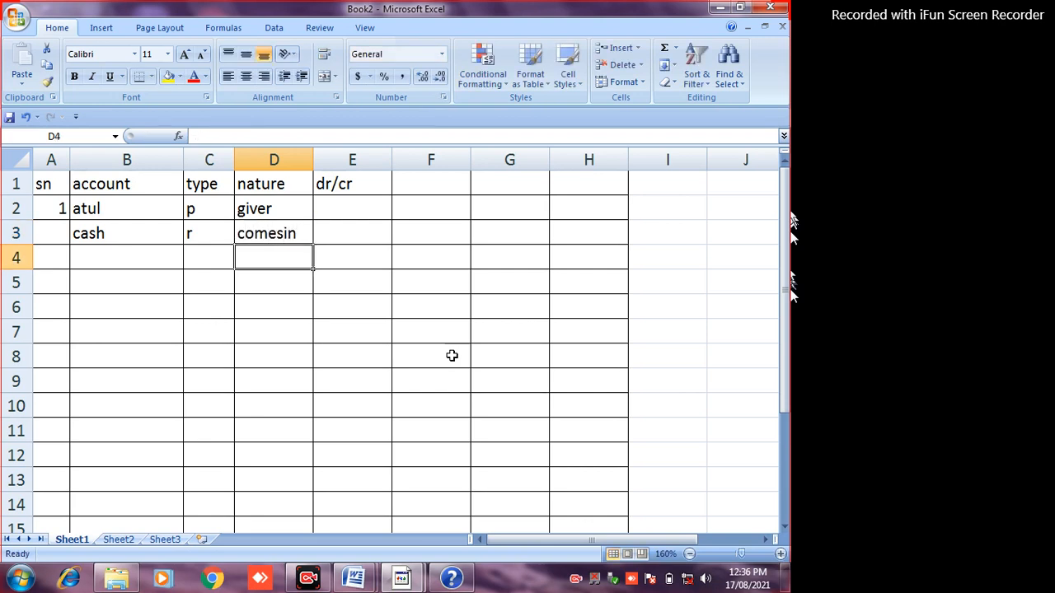
- Mark the cash account as "dr" in E3 and the owner's account as "cr" in E2
key("Up")
key("Right")
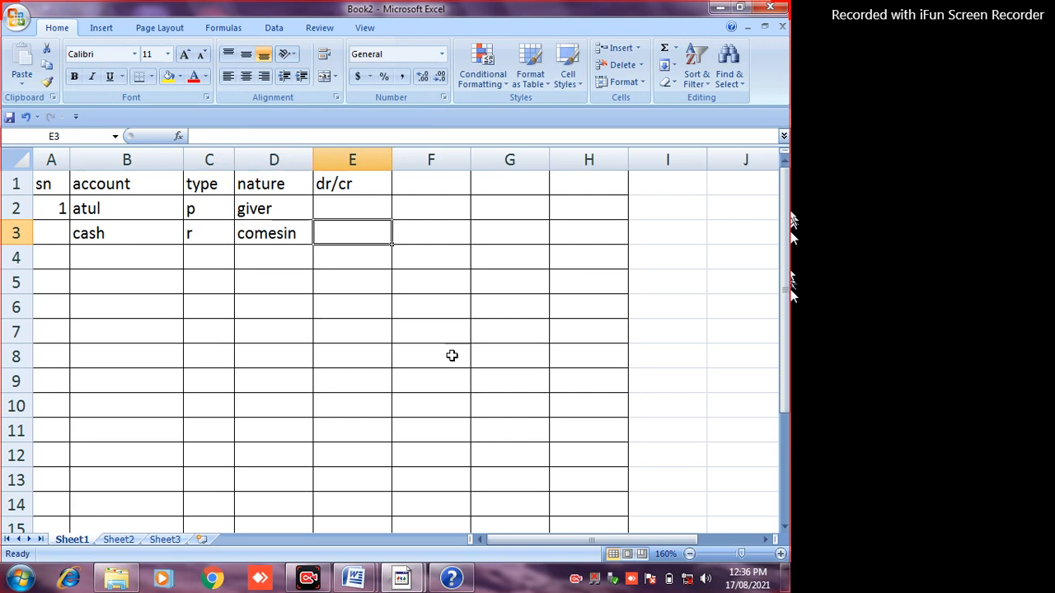
type("dr")
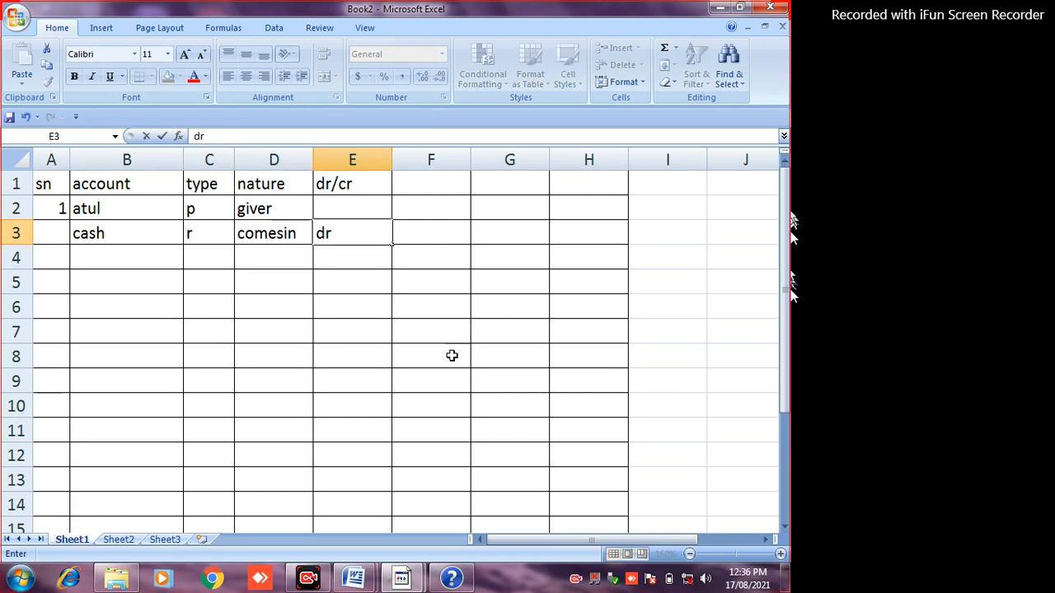
key("Up")
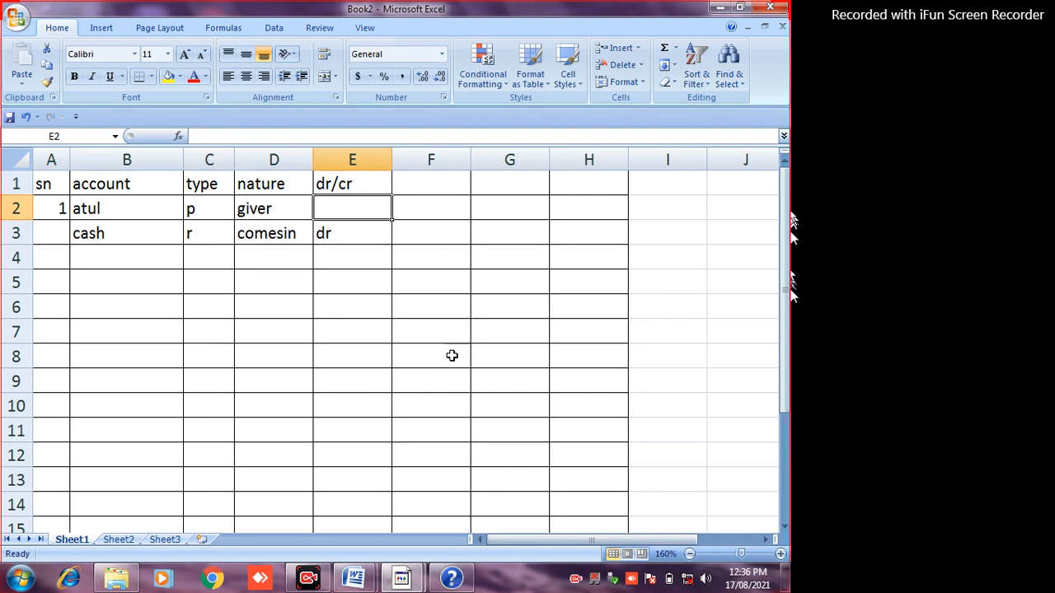
type("cr")
key("Return")
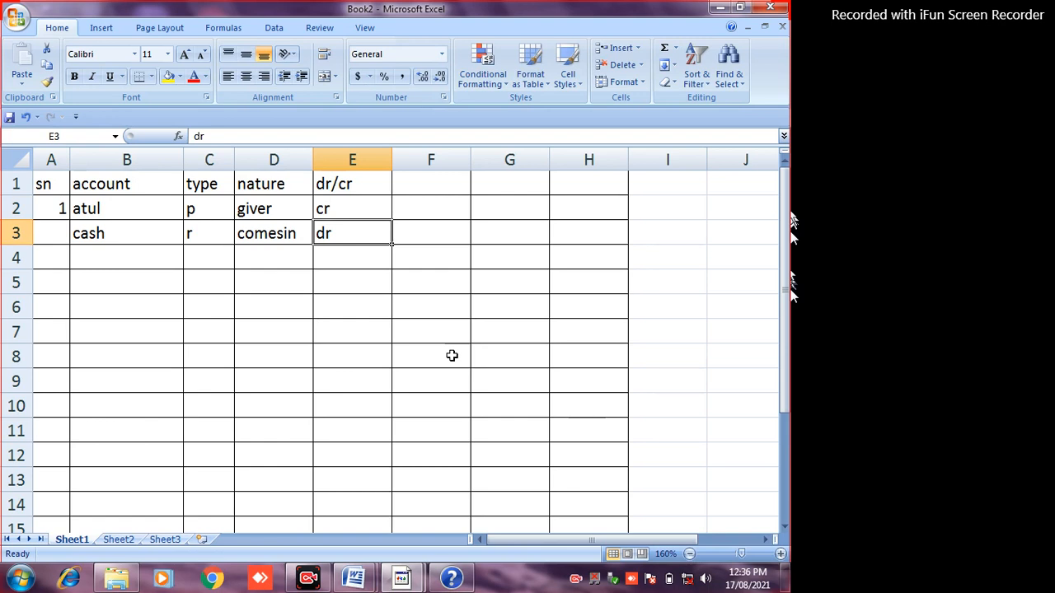
key("Return")
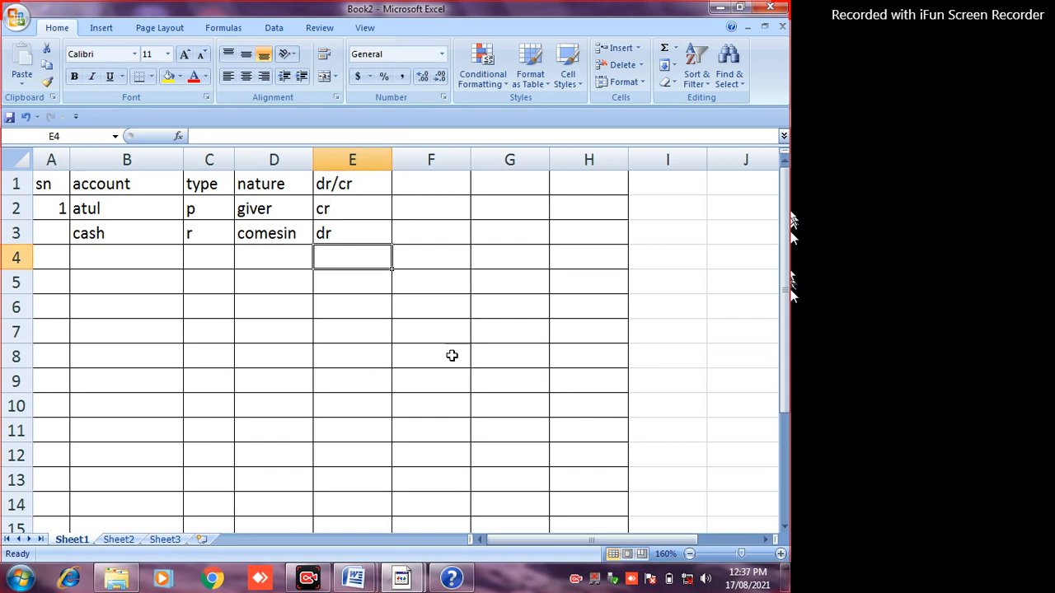
- Add the column heading "accounts in taly" in F1, beside the dr/cr heading
key("Up")
key("Up")
key("Up")
key("Right")
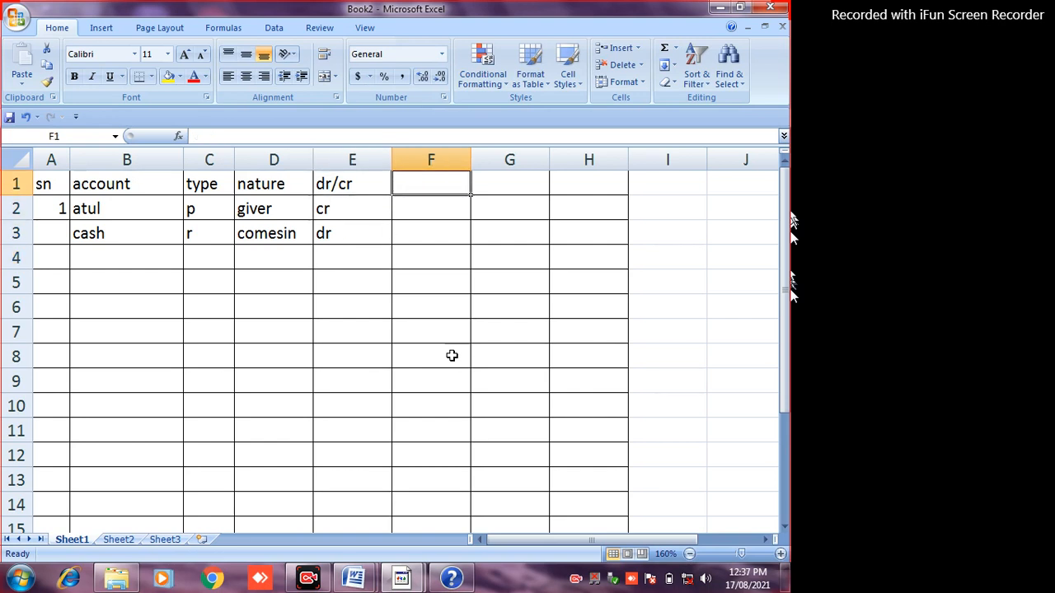
type("accounts in a")
key("BackSpace")
type("taly")
key("Return")
- Enter the first transaction's ledger names: "capitaa/c" in F2 and "cash a/c" in F3
type("capita")
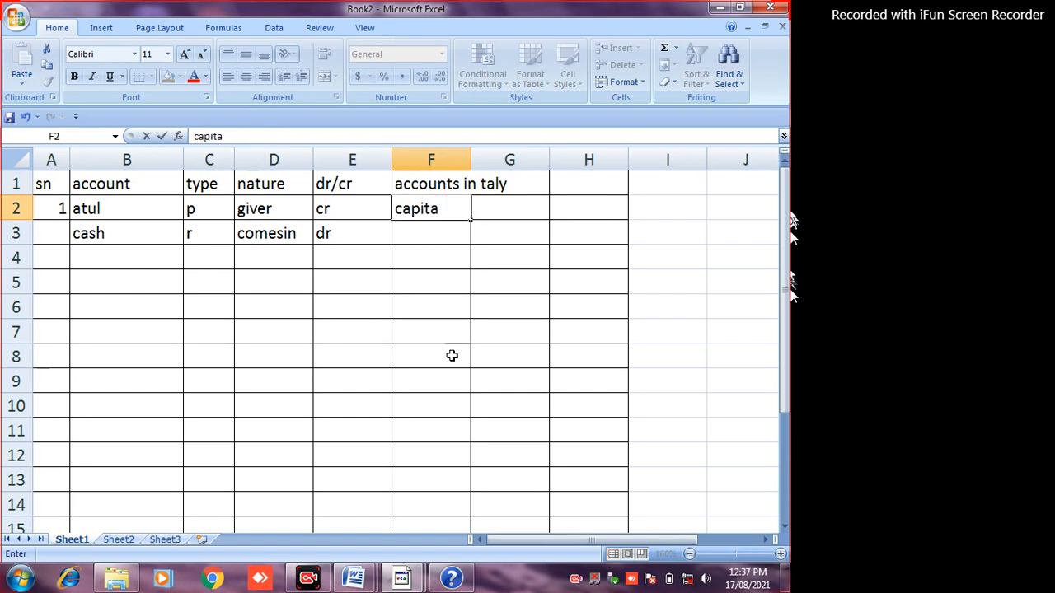
type("a/c")
key("Return")
type("cash a/c")
key("Return")
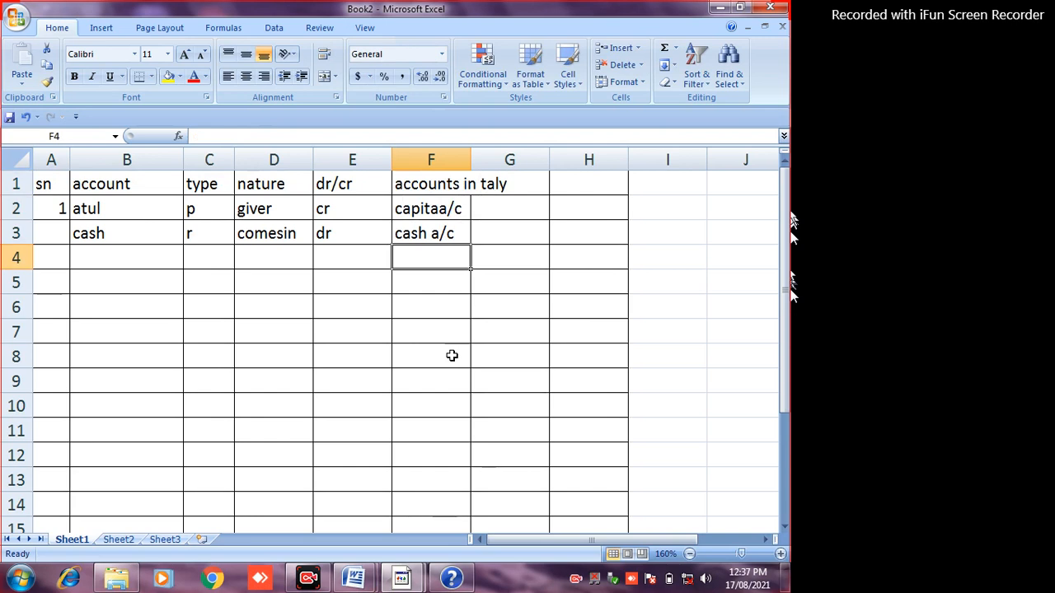
- Correct the misspelled ledger name in F2 to "capital a/c"
key("Up")
key("Up")
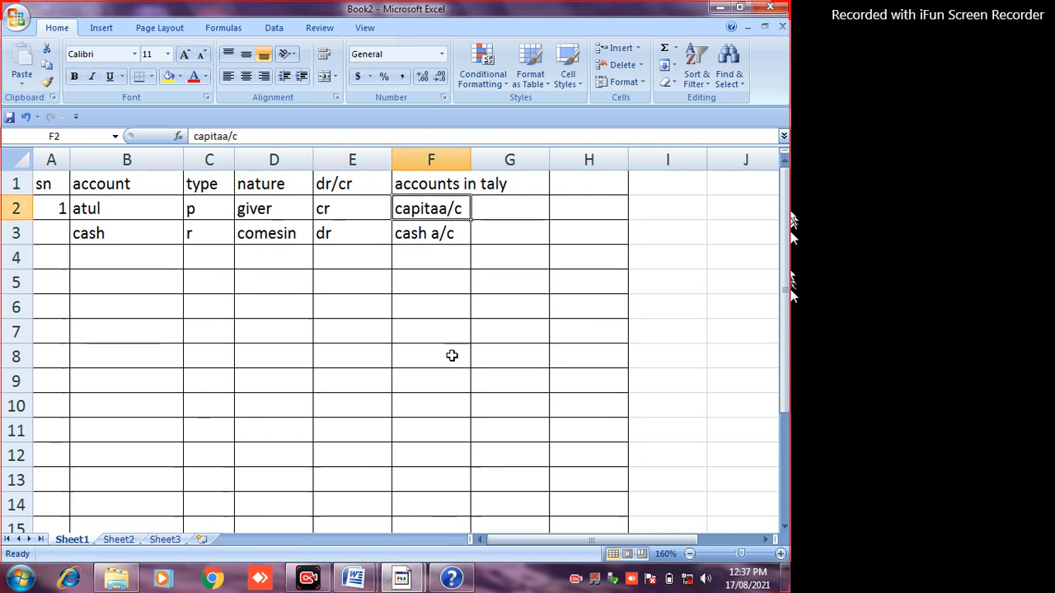
type("cpital")
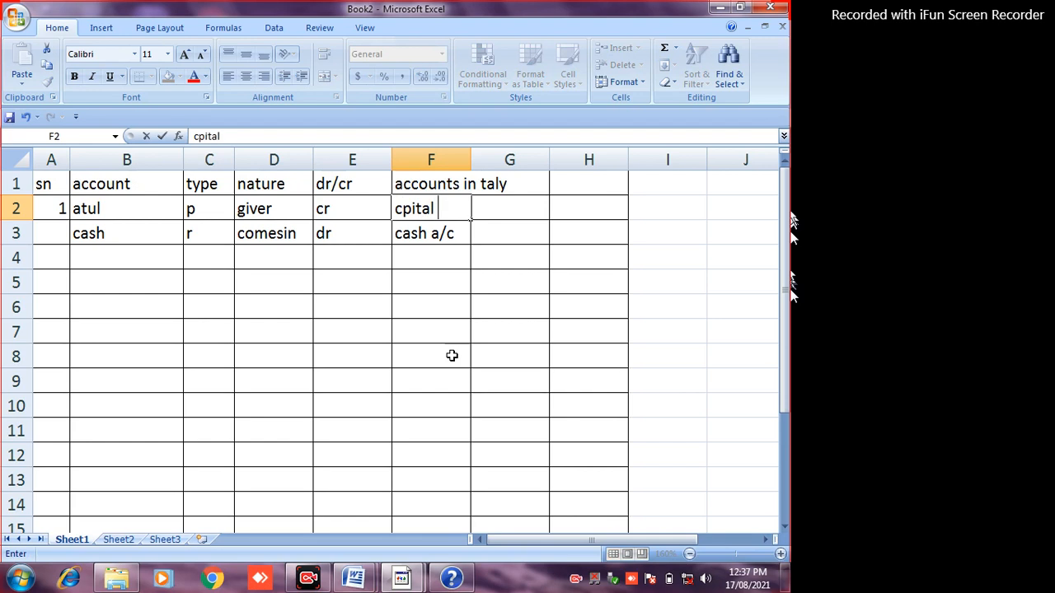
key("BackSpace")
key("BackSpace")
key("BackSpace")
key("BackSpace")
key("BackSpace")
type("a")
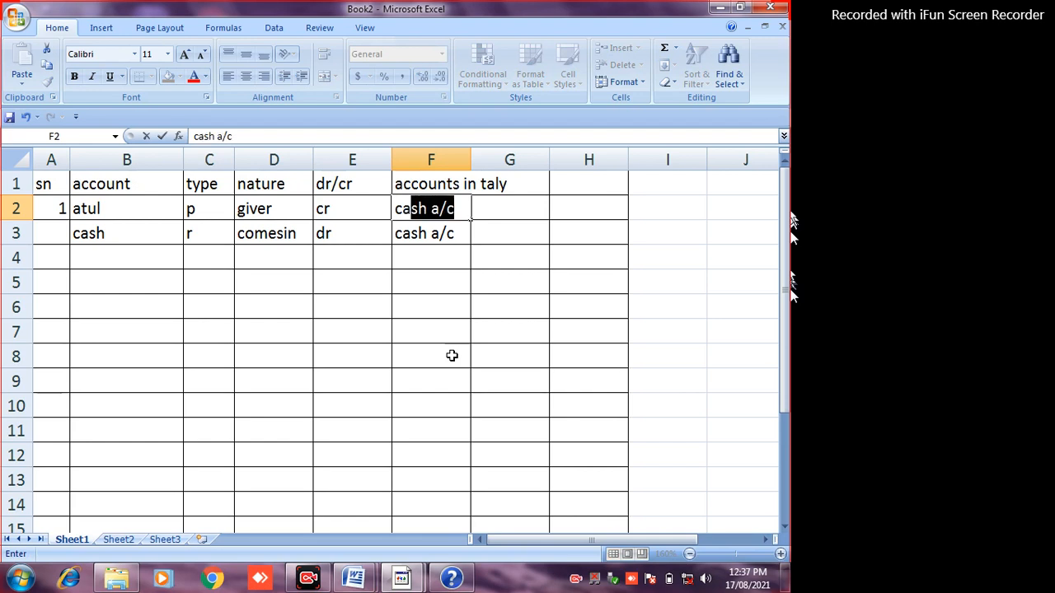
type("pital ac")
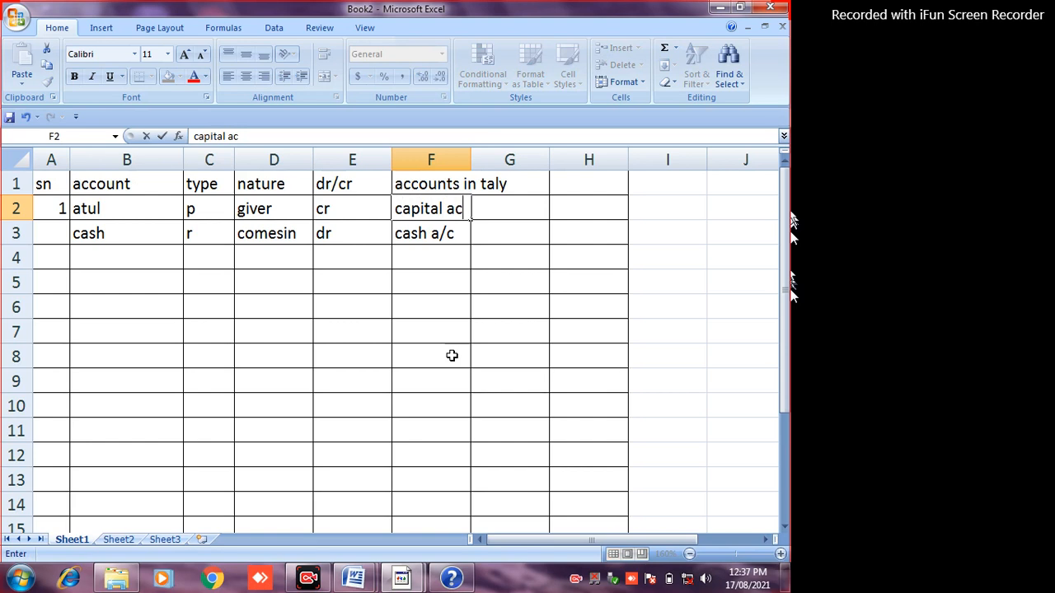
key("BackSpace")
type("c")
key("BackSpace")
type("/c")
key("Up")
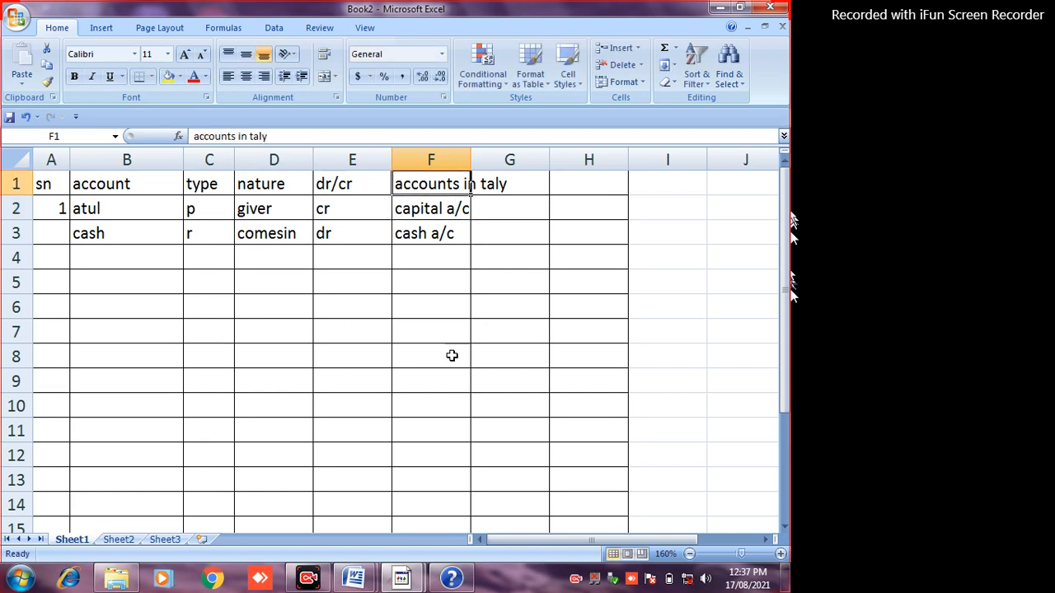
key("Right")
key("Left")
left_click(289, 136)
key("BackSpace")
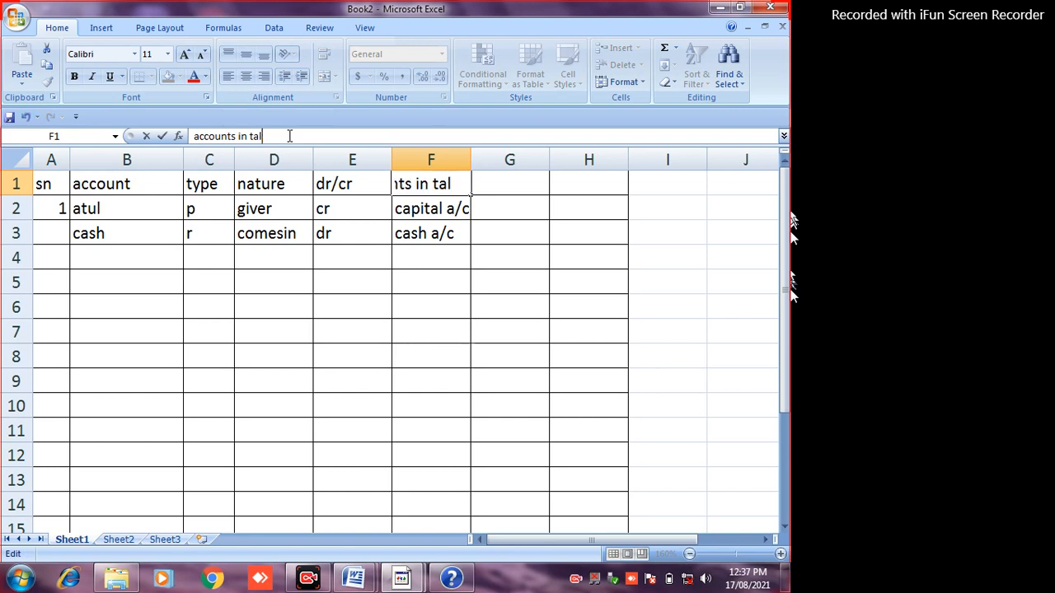
type("y")
key("Return")
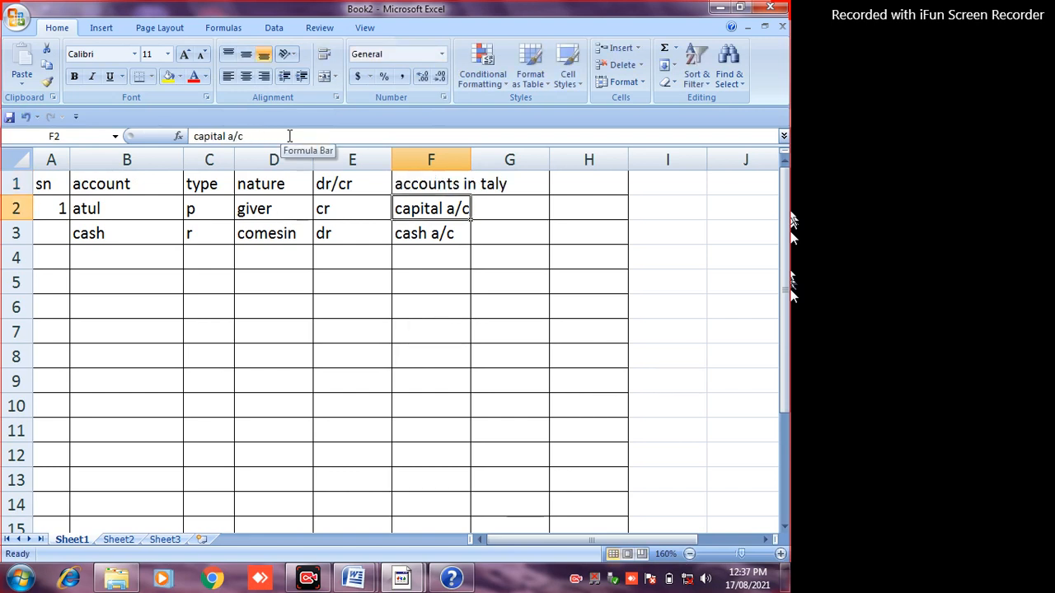
- Correct the spelling of the heading in F1 to "accounts in tally"
left_click(492, 184)
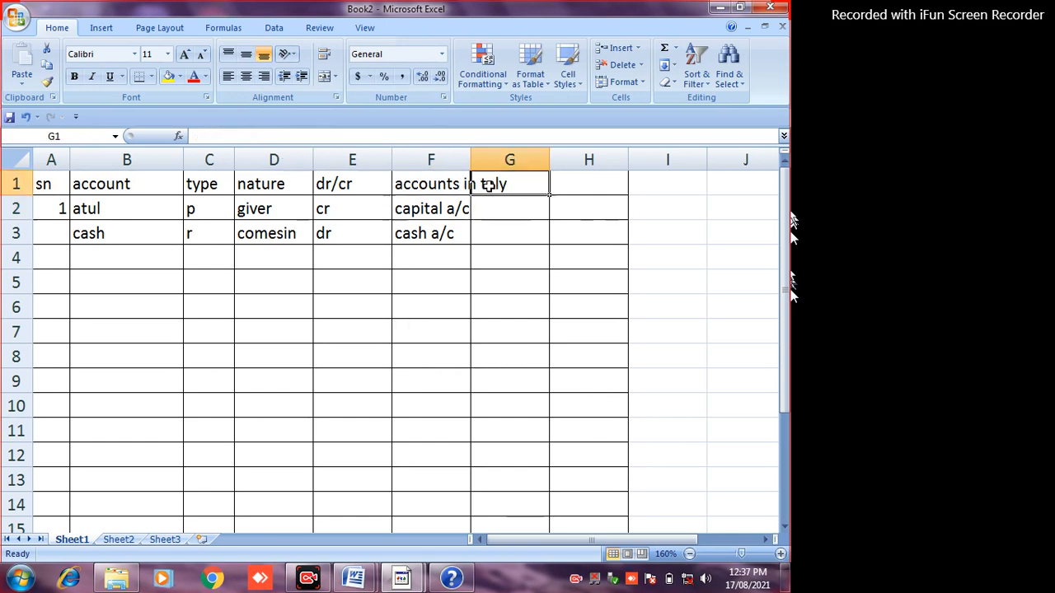
left_click(410, 179)
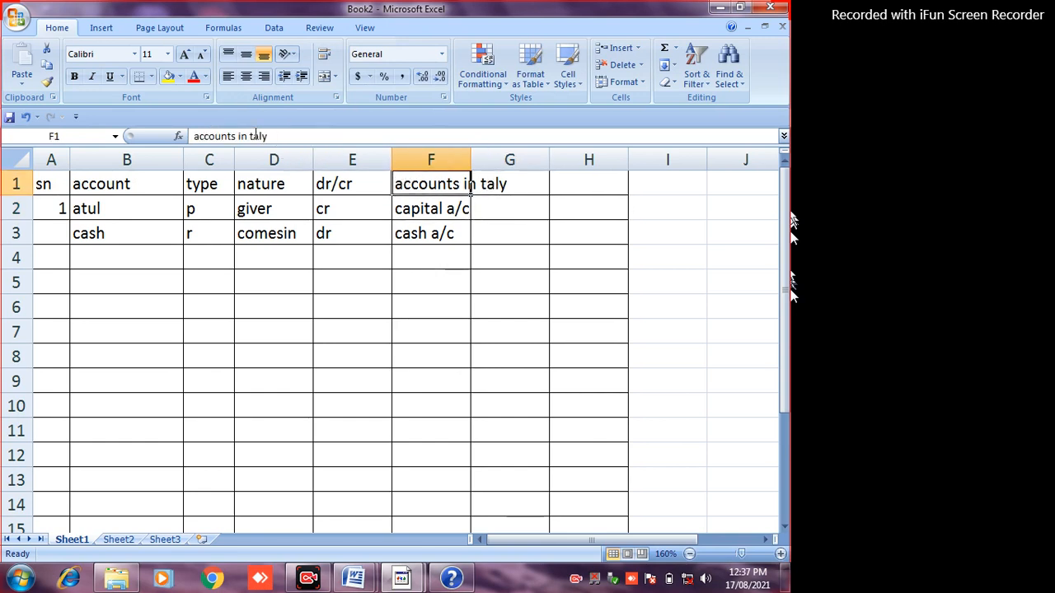
left_click(268, 136)
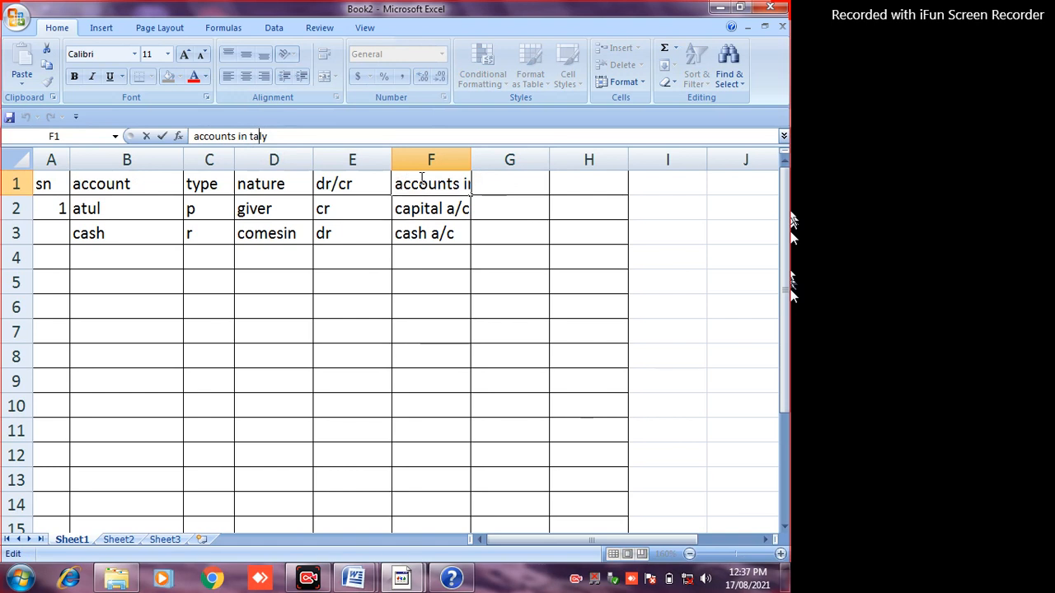
type("l")
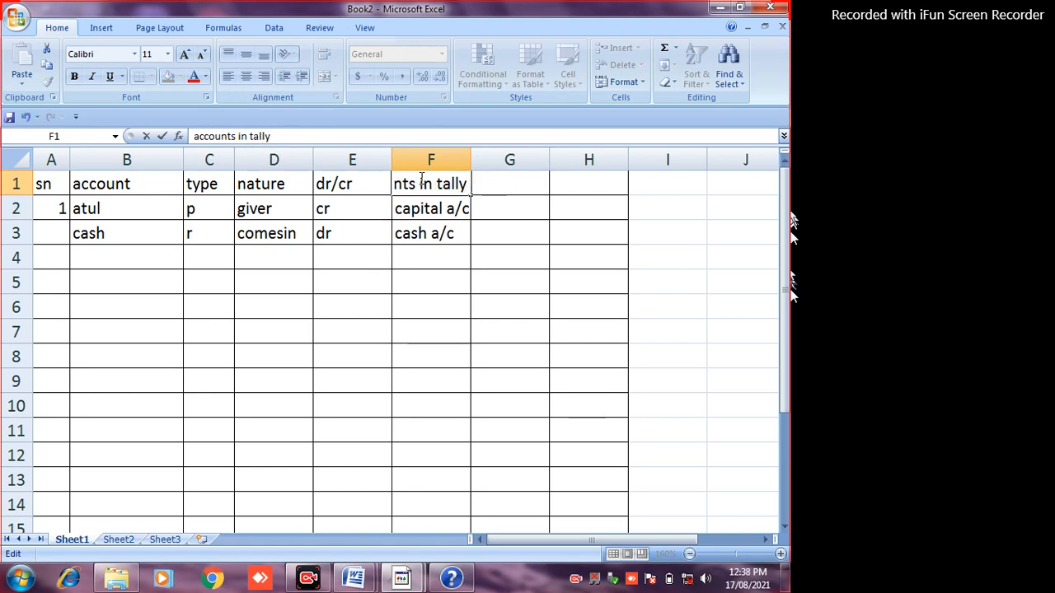
key("Return")
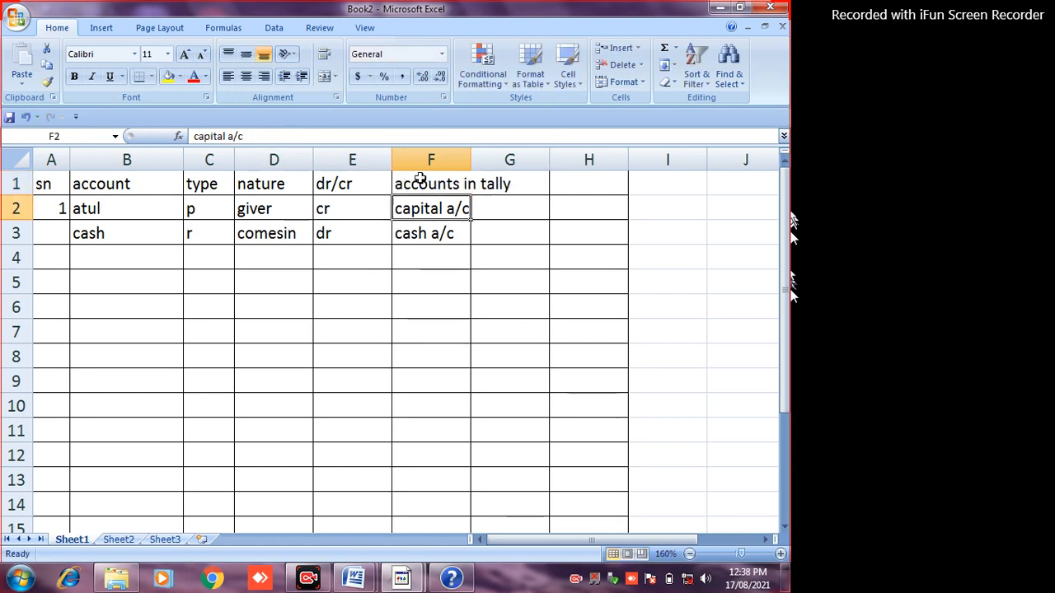
- Enter serial number 2 in A5 for the second transaction
left_click(51, 284)
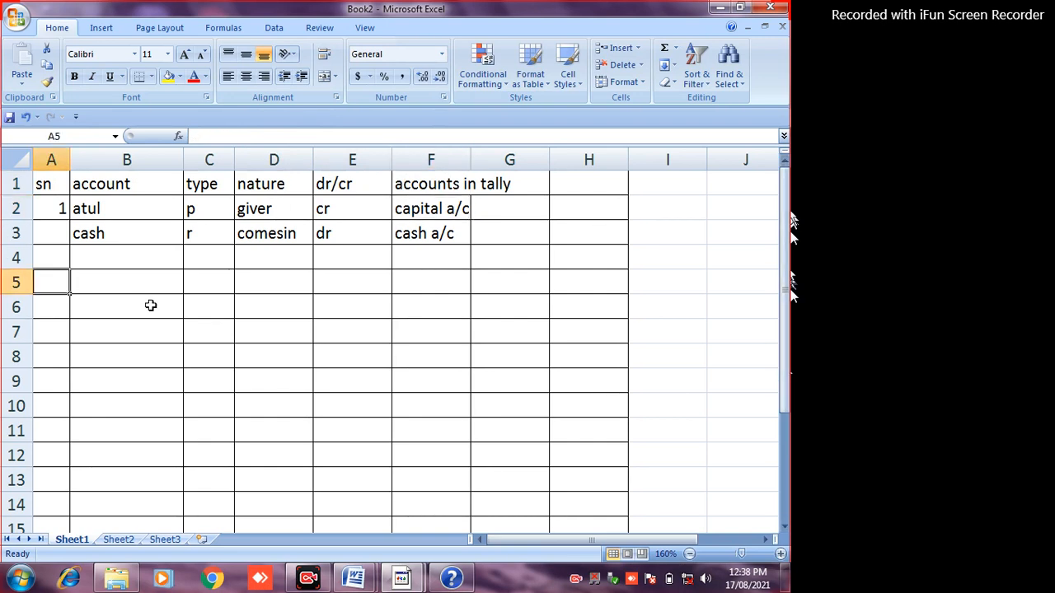
type("2")
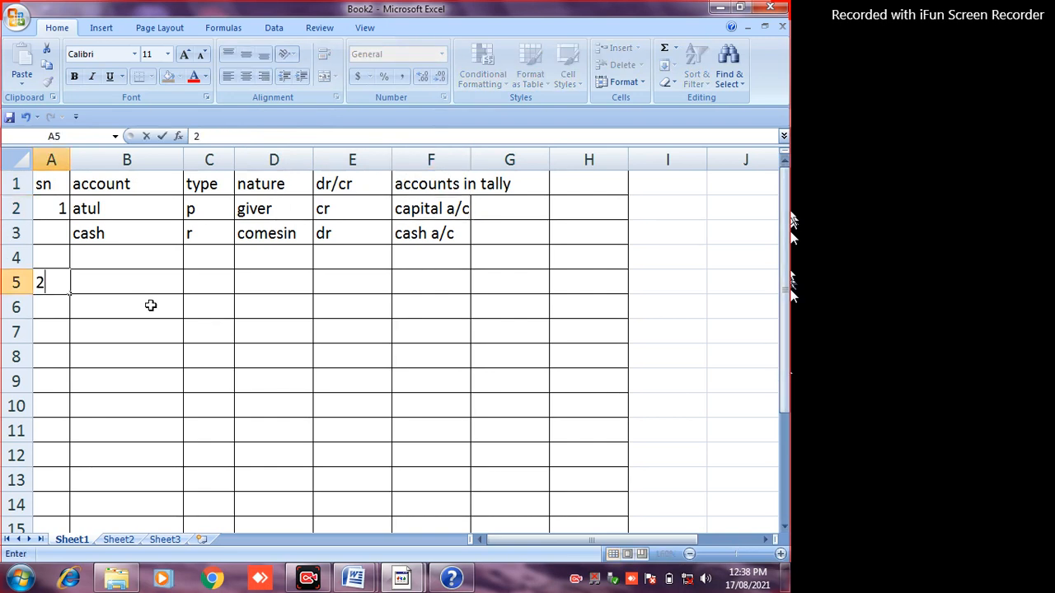
key("Return")
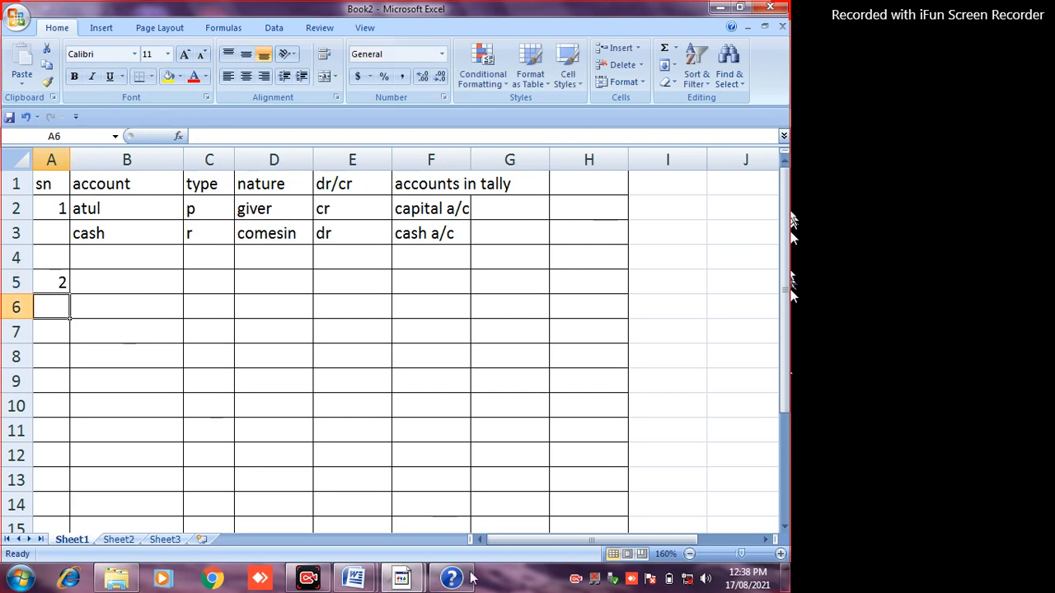
- Switch to the tallyentry1 document in Word and highlight the line about purchasing office furniture for Rs 1,00,000
mouse_move(356, 584)
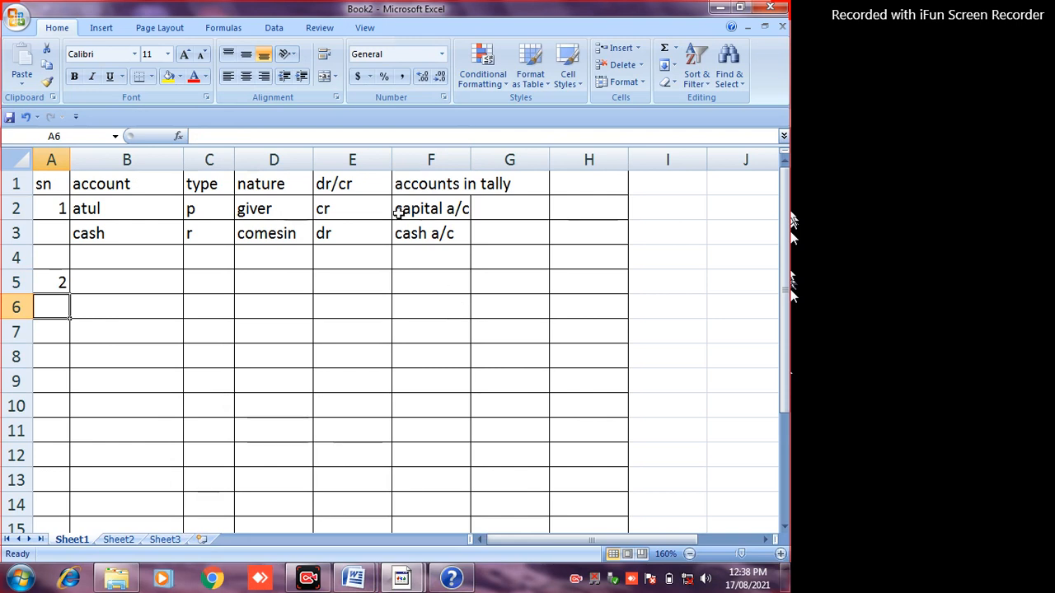
left_click(360, 582)
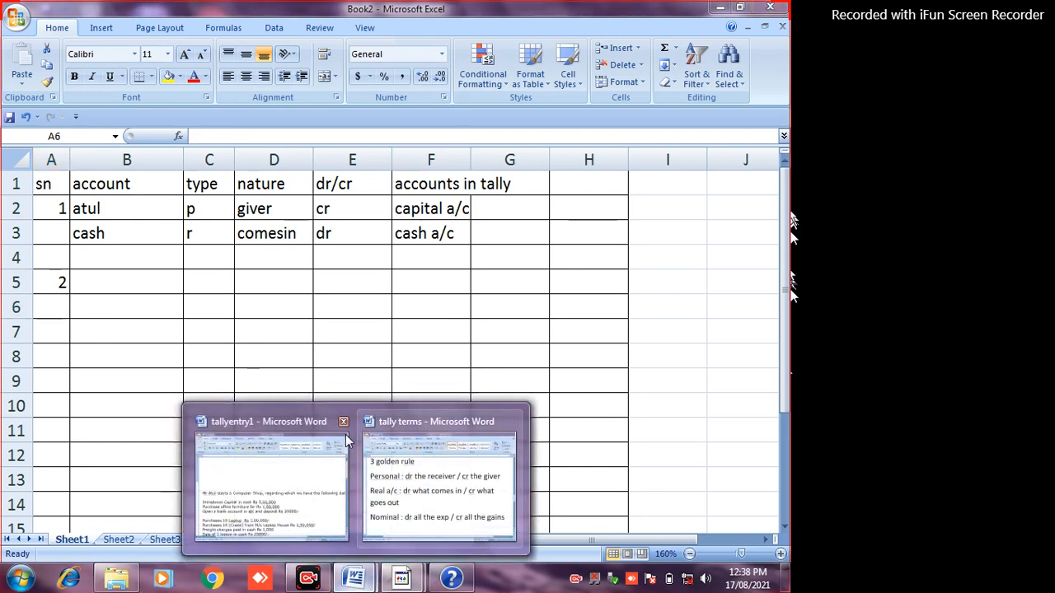
left_click(292, 412)
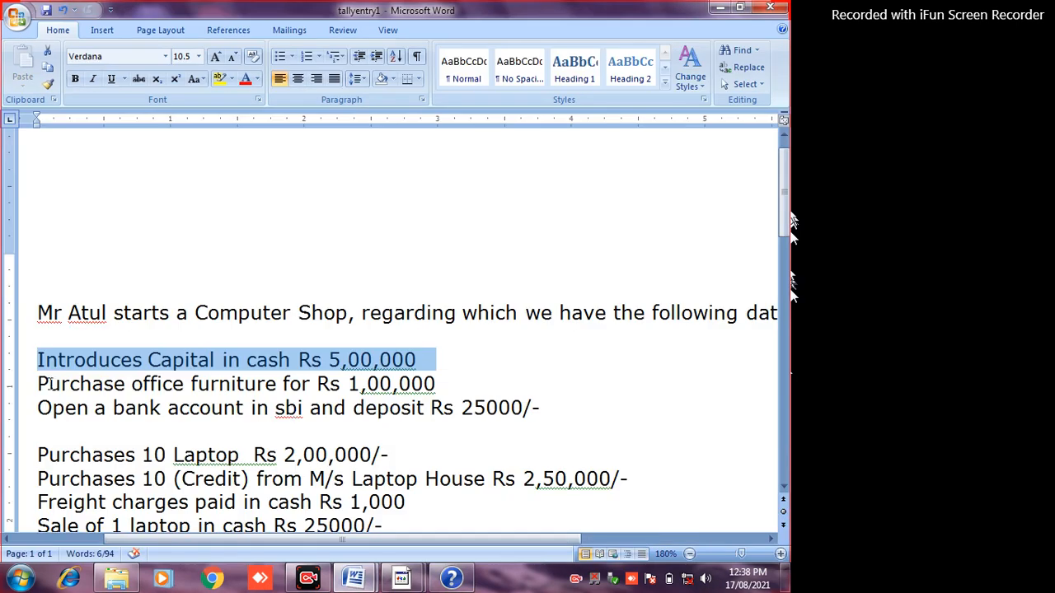
left_click_drag(35, 383, 449, 384)
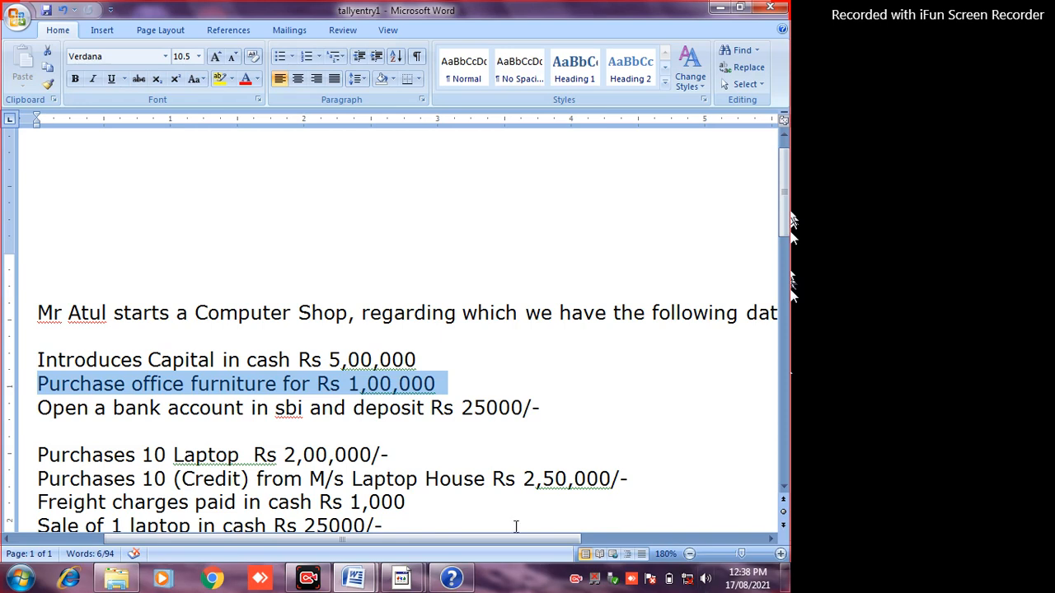
- Return to the Book2 workbook in Excel and enter "furniture" in B5 and "cash" in B6 as accounts
left_click(372, 577)
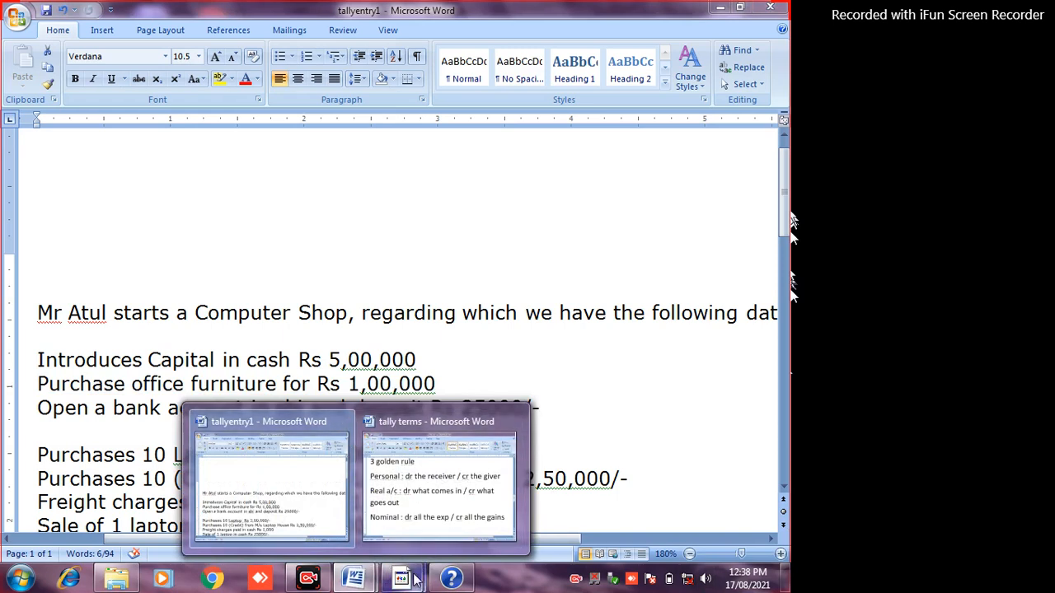
mouse_move(415, 579)
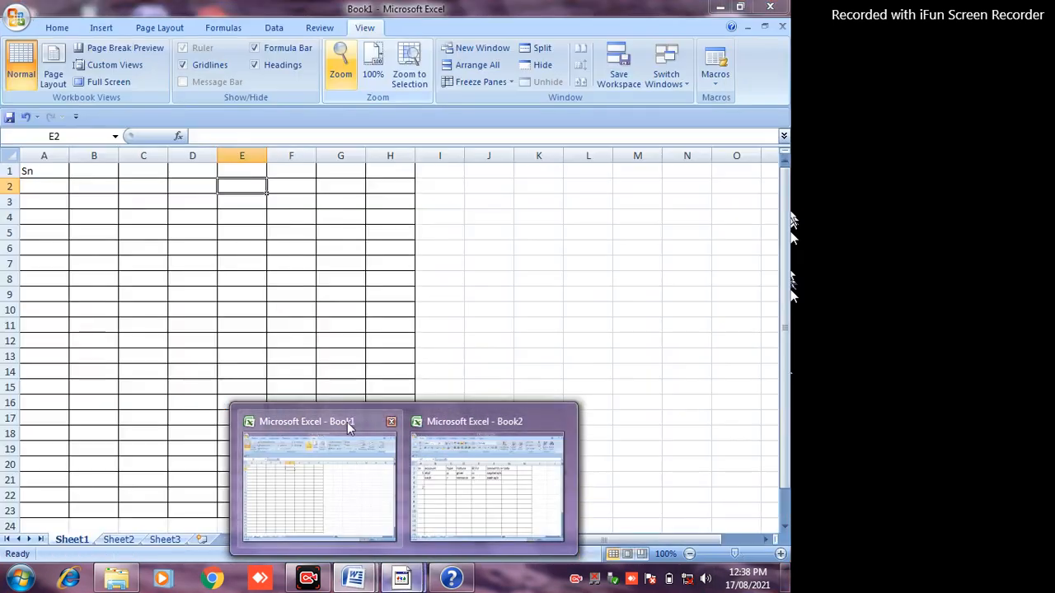
left_click(446, 411)
left_click(142, 283)
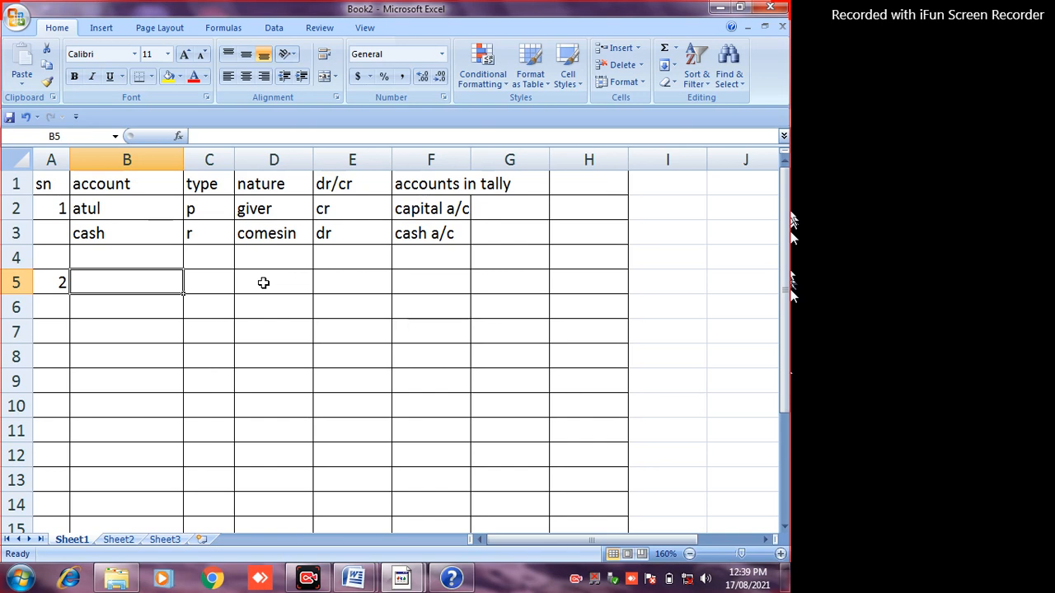
type("furniture")
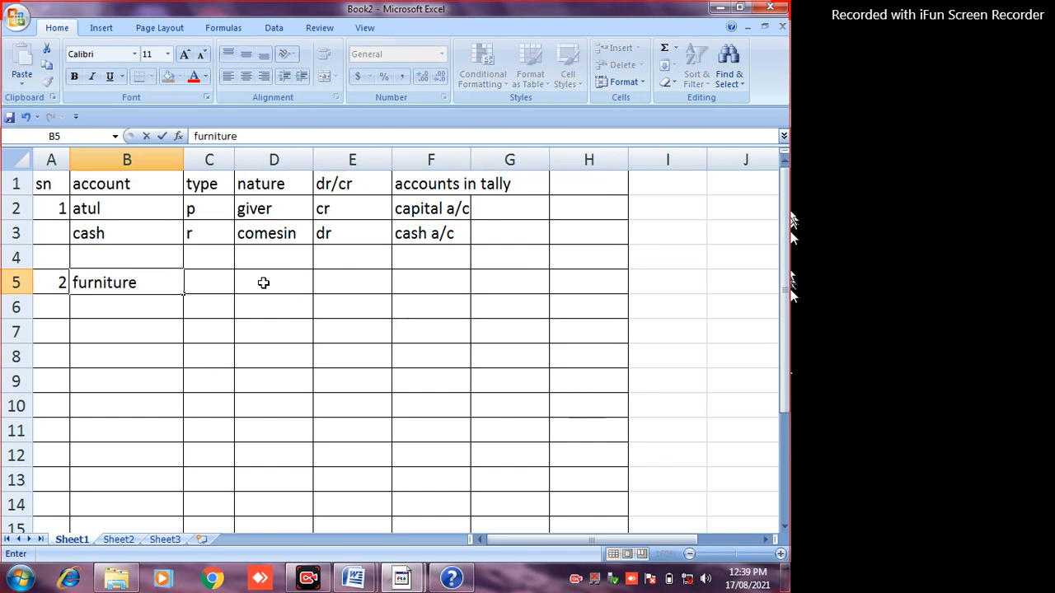
key("Return")
type("cas")
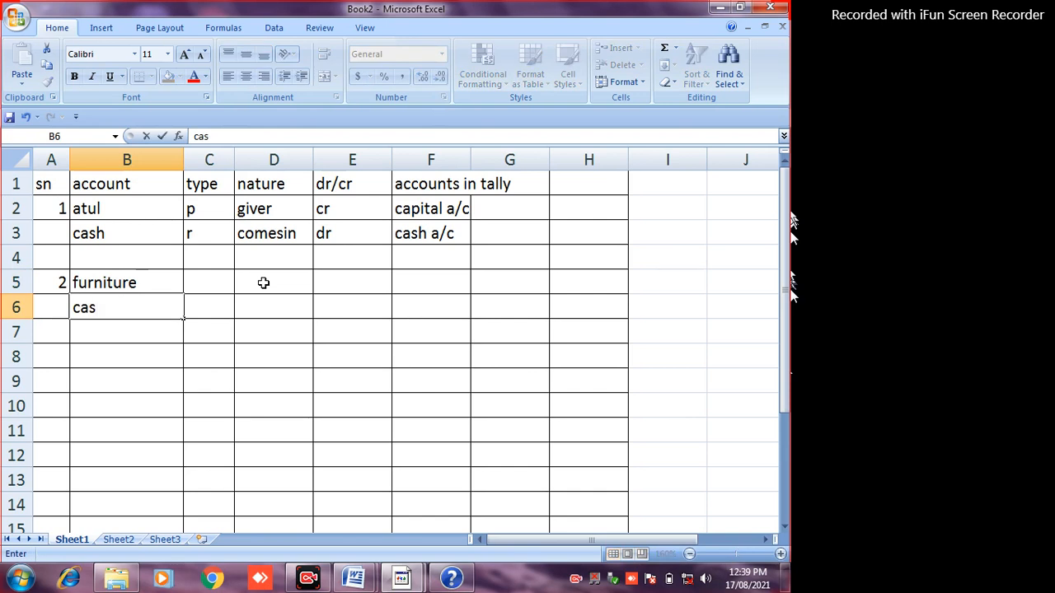
type("h")
key("Return")
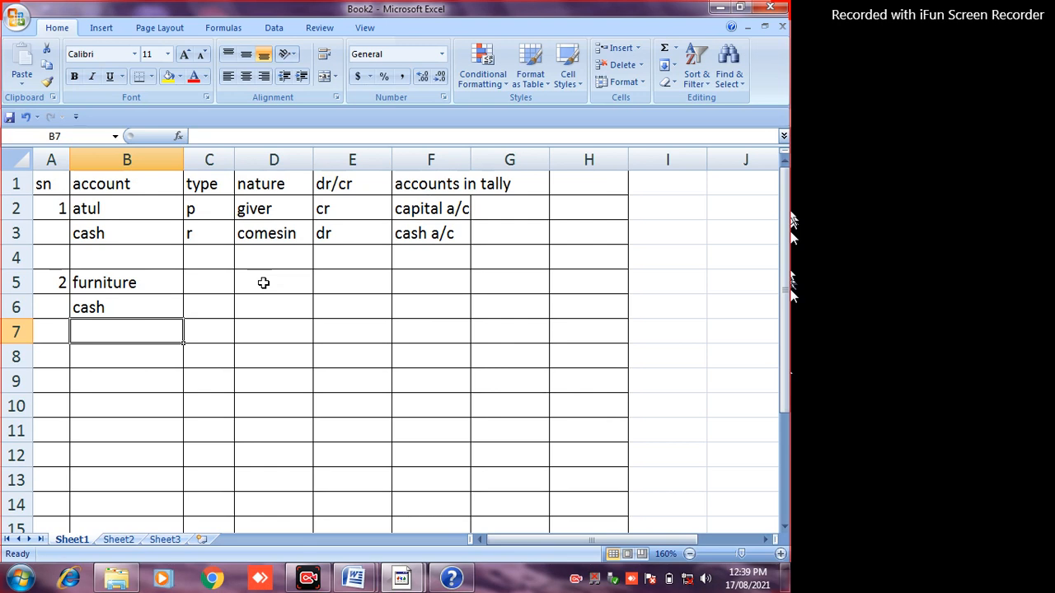
- Set the account type to "r" for both furniture in C5 and cash in C6
key("Up")
key("Up")
key("Right")
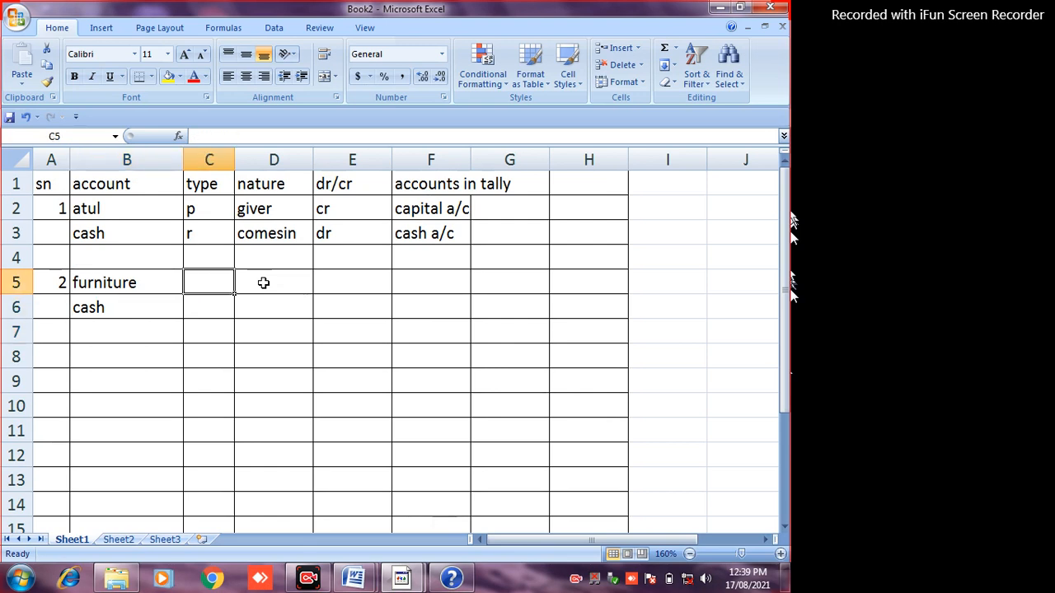
type("r")
key("Return")
type("r")
key("Return")
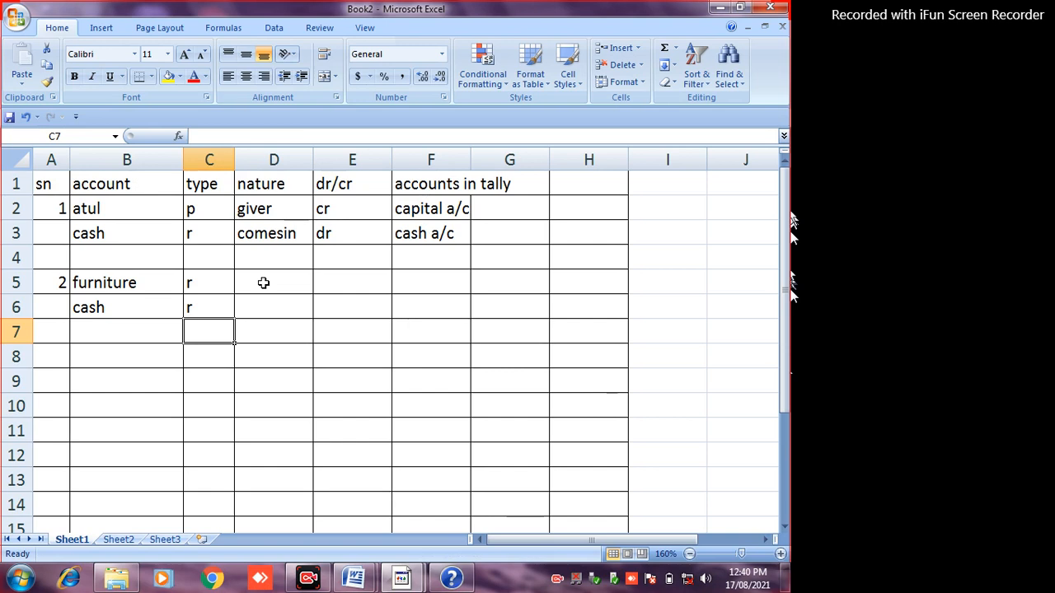
- Select the furniture account's nature cell D5 and postpone the Windows restart
key("Up")
left_click(263, 283)
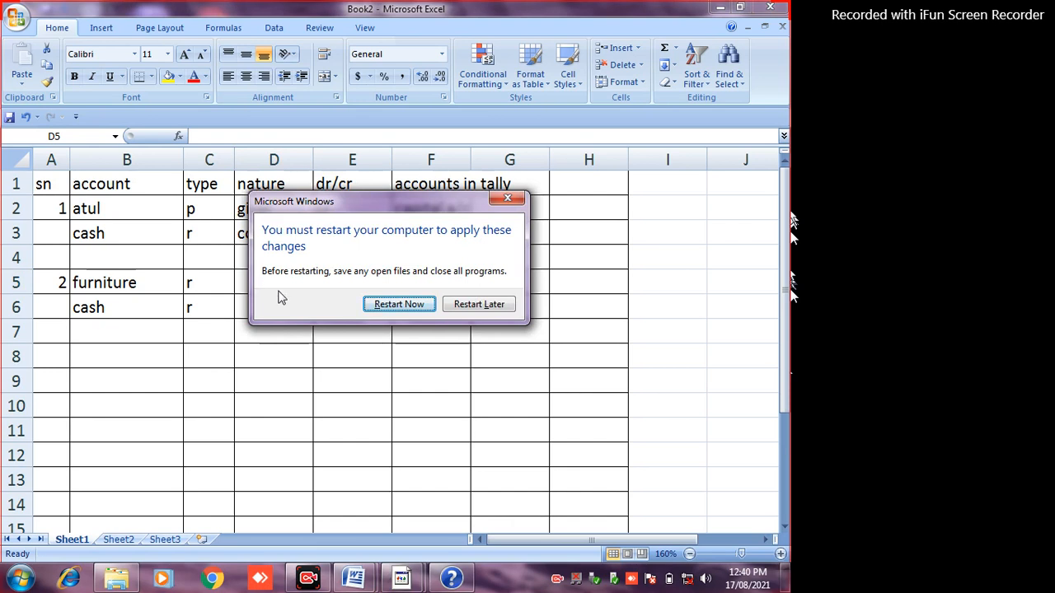
left_click(506, 305)
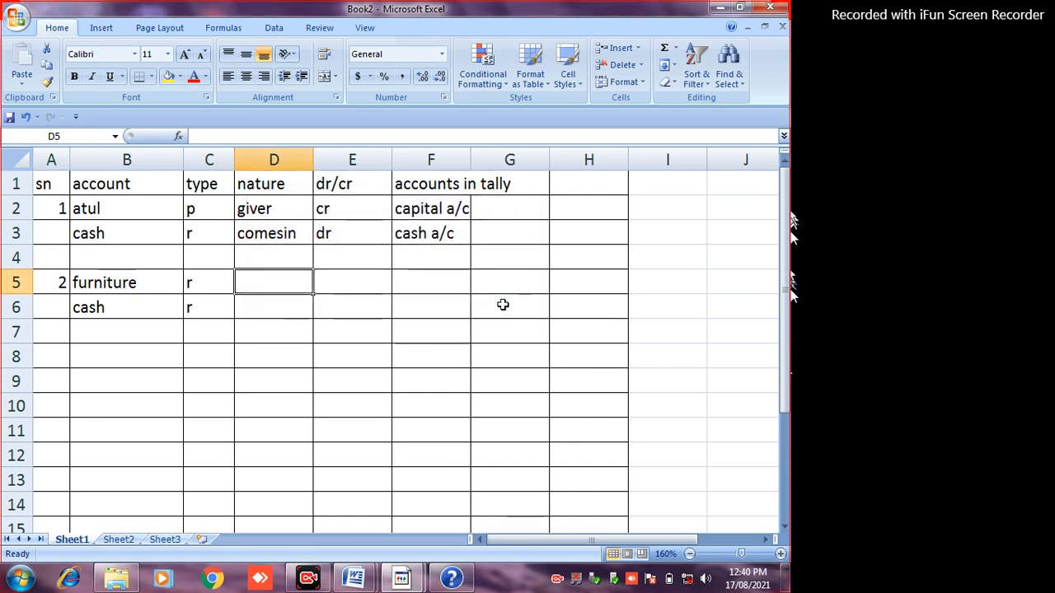
- Recheck the furniture purchase in the tallyentry1 Word document, return to Book2 in Excel and enter "comes in" as furniture's nature in D5
key("alt+Tab")
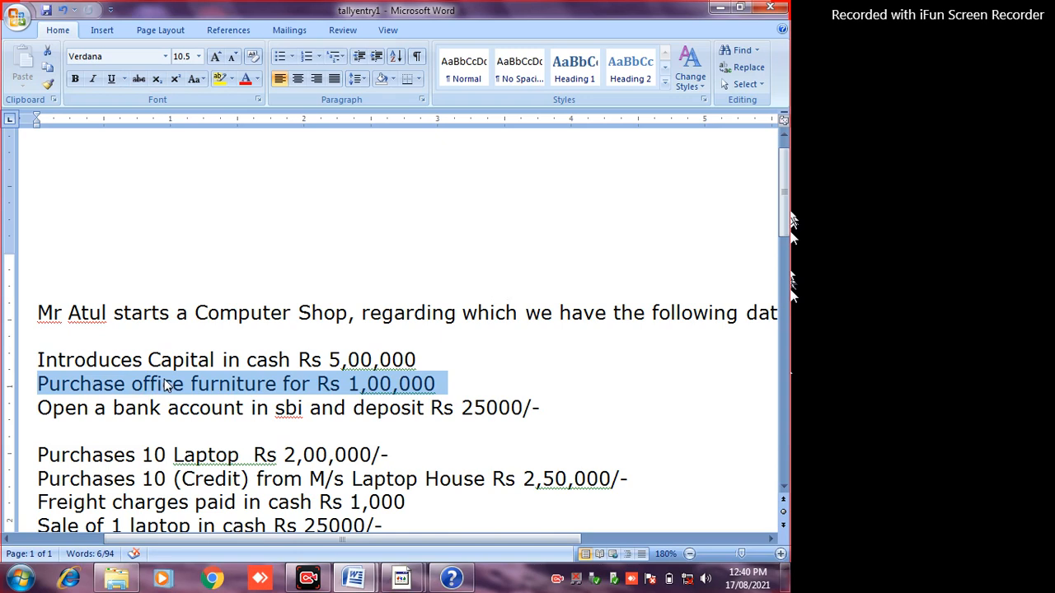
key("alt+Tab")
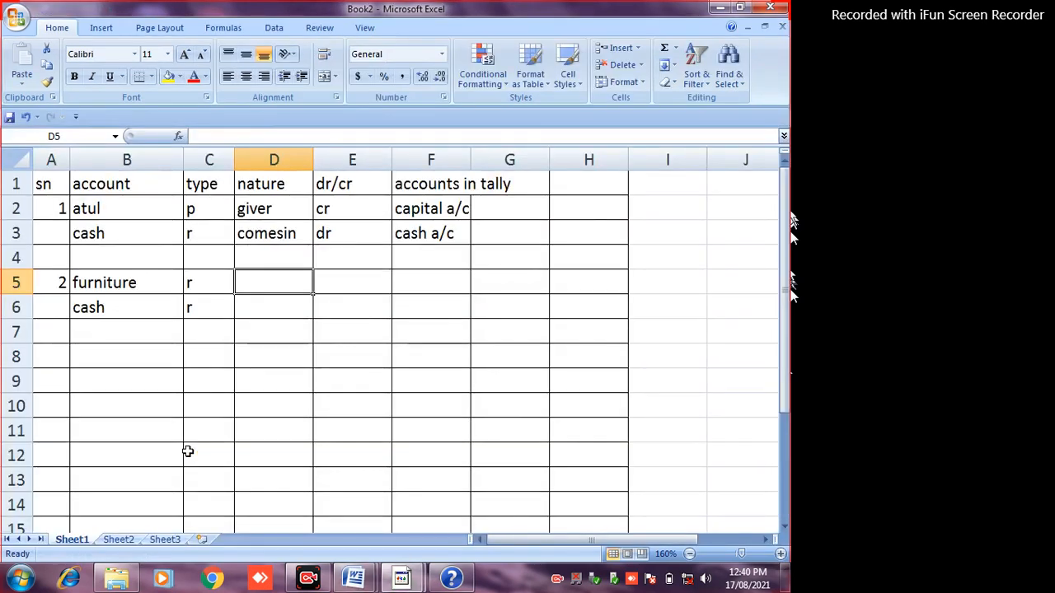
type("cones")
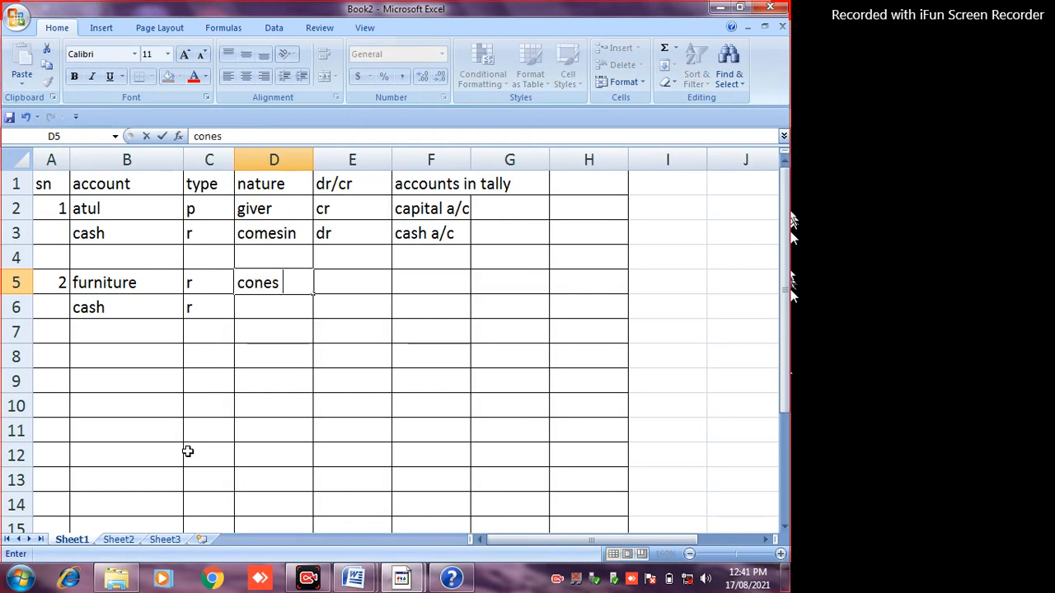
key("BackSpace")
key("BackSpace")
key("BackSpace")
key("BackSpace")
type("mes in")
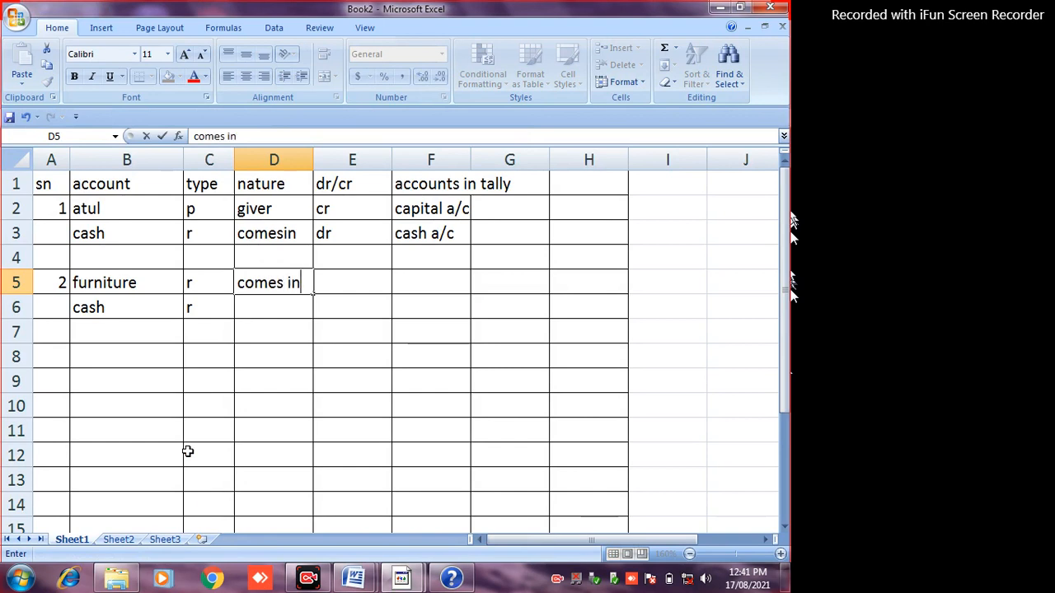
key("Return")
- Enter "goes out" as the nature of the second transaction's cash account in D6
type("goes t")
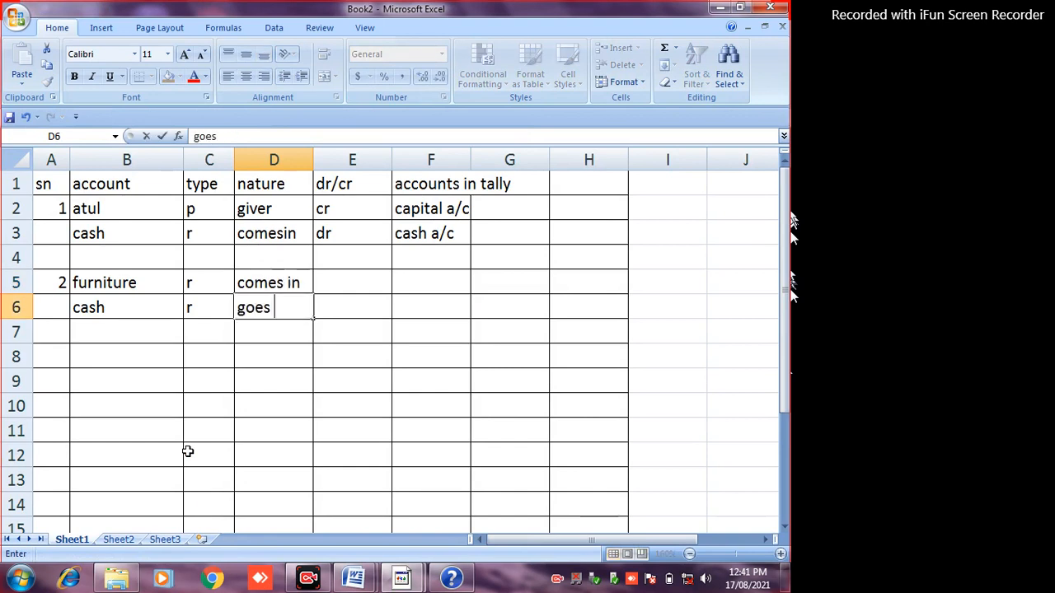
key("BackSpace")
type("ot")
key("BackSpace")
type("ut")
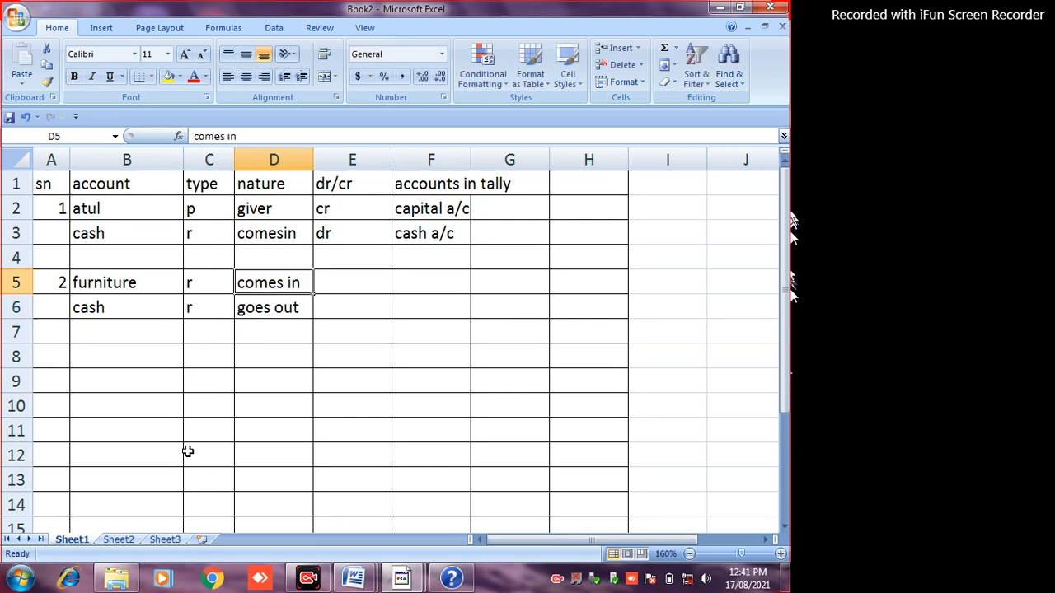
- Mark the second transaction's furniture account as "dr" in E5 and its cash account as "cr" in E6
key("Up")
key("Right")
type("dr")
key("Return")
type("cr")
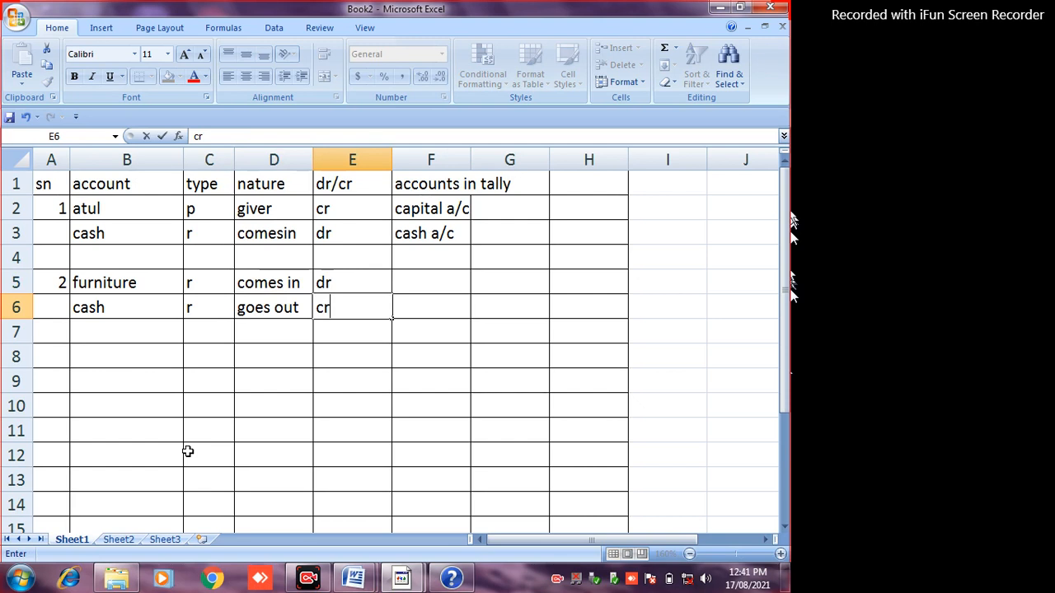
key("Return")
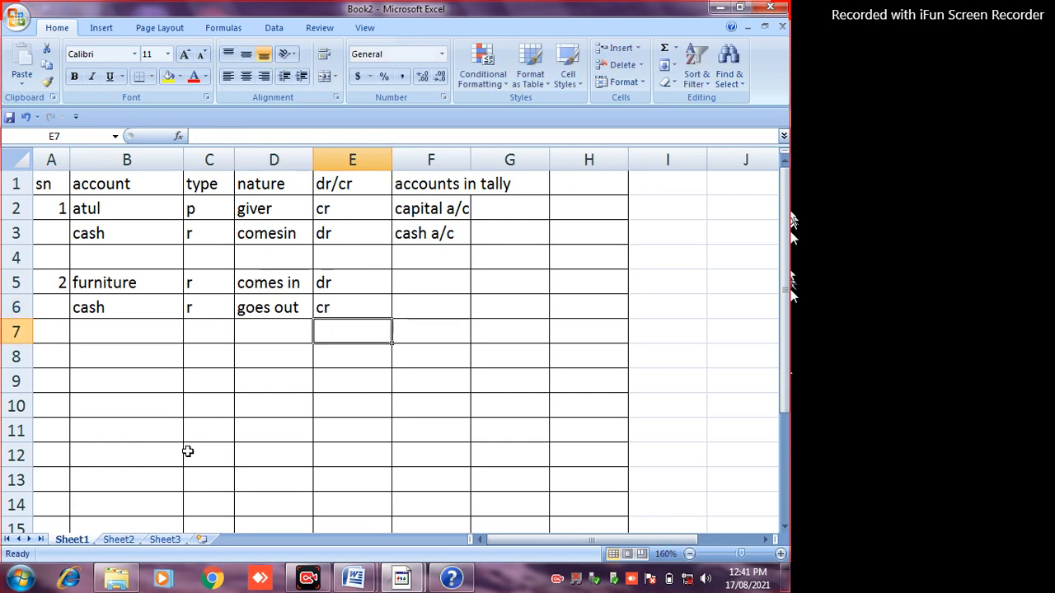
- Enter "fixed assets" in F5 as the Tally account for furniture
key("Up")
key("Up")
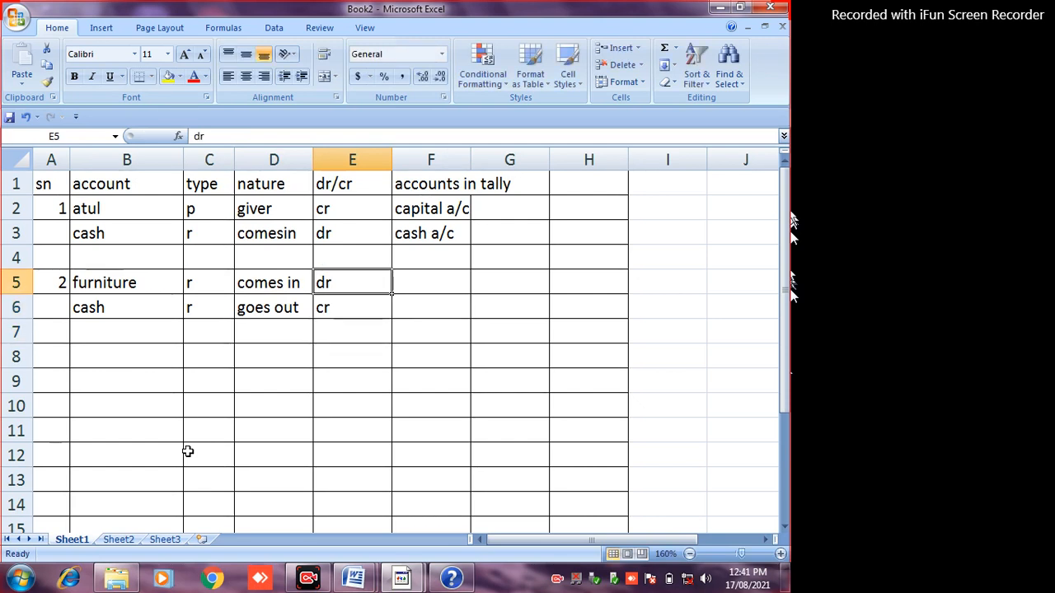
key("Right")
type("fixe")
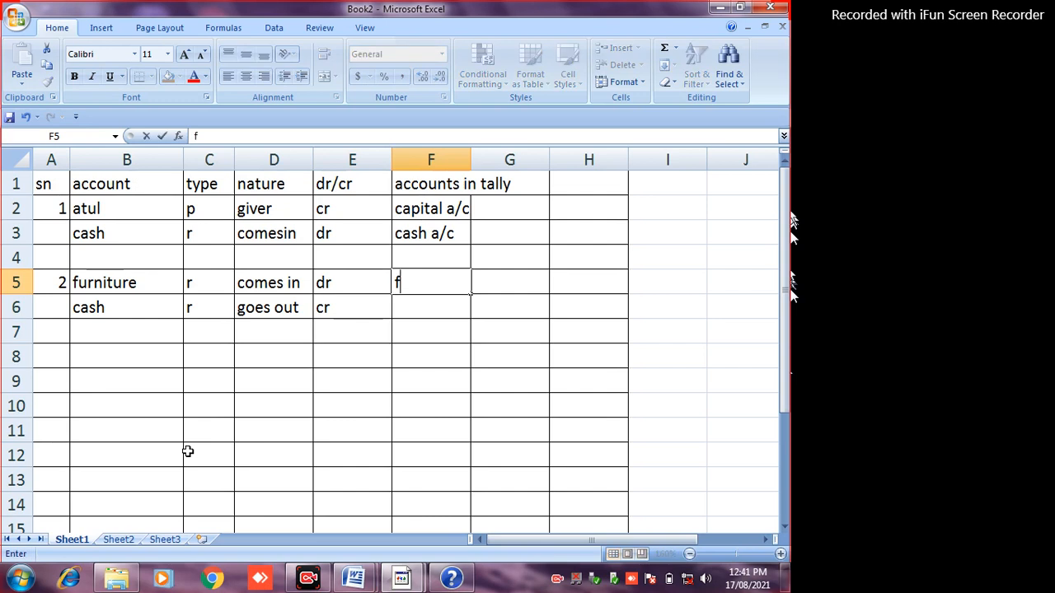
type("assets")
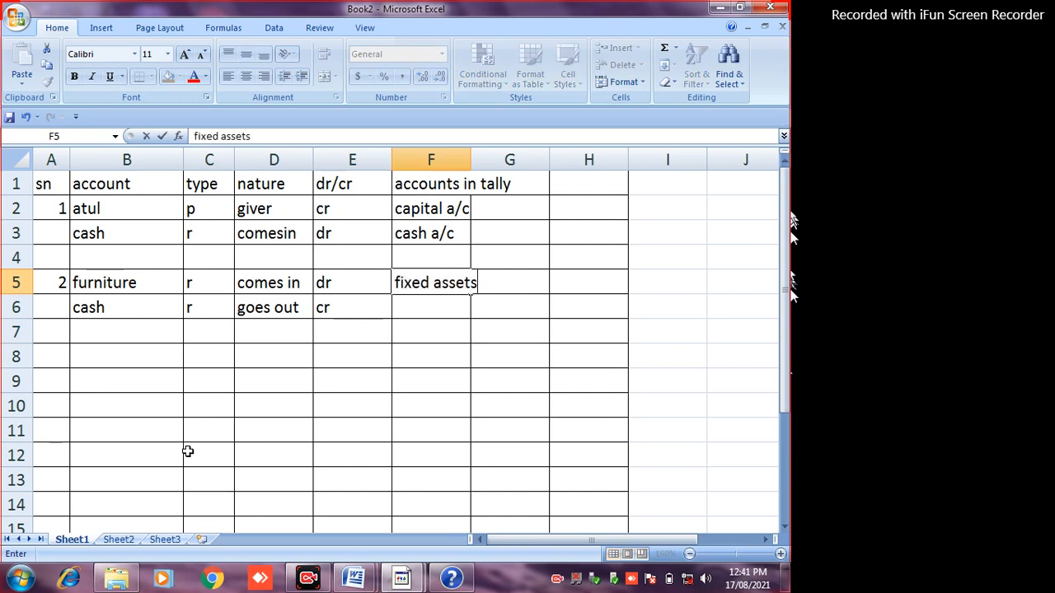
key("Return")
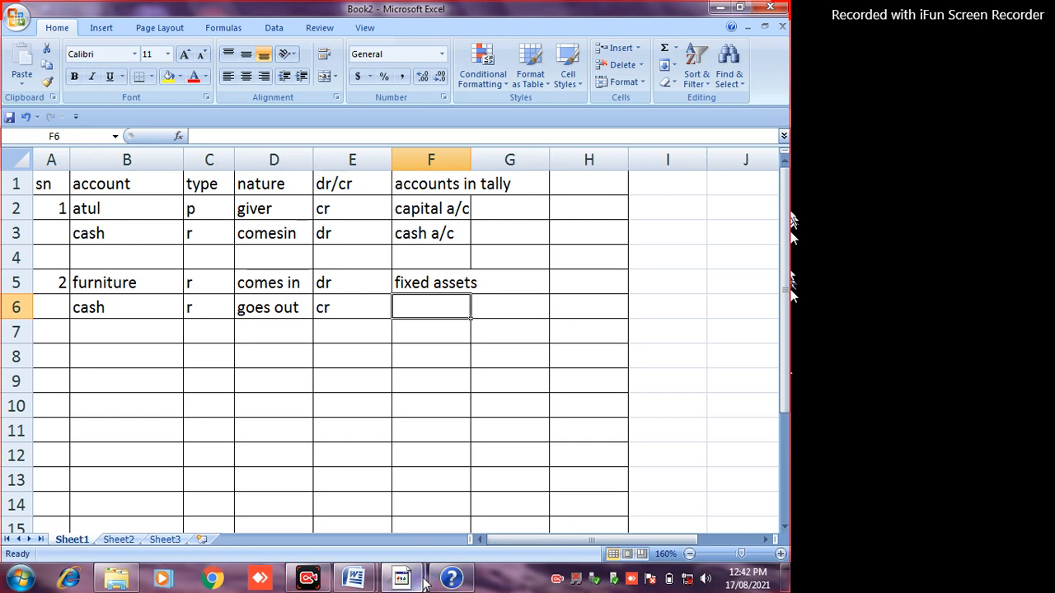
- Switch to the tallyentry1 document in Word and highlight the line about opening an sbi bank account and depositing Rs 25000
left_click(354, 577)
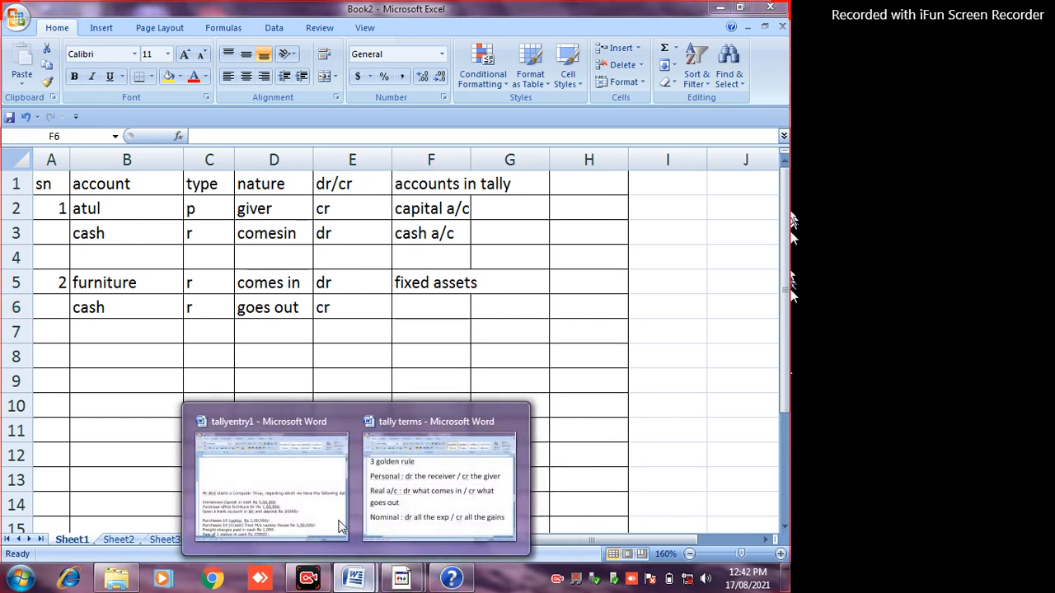
left_click(283, 471)
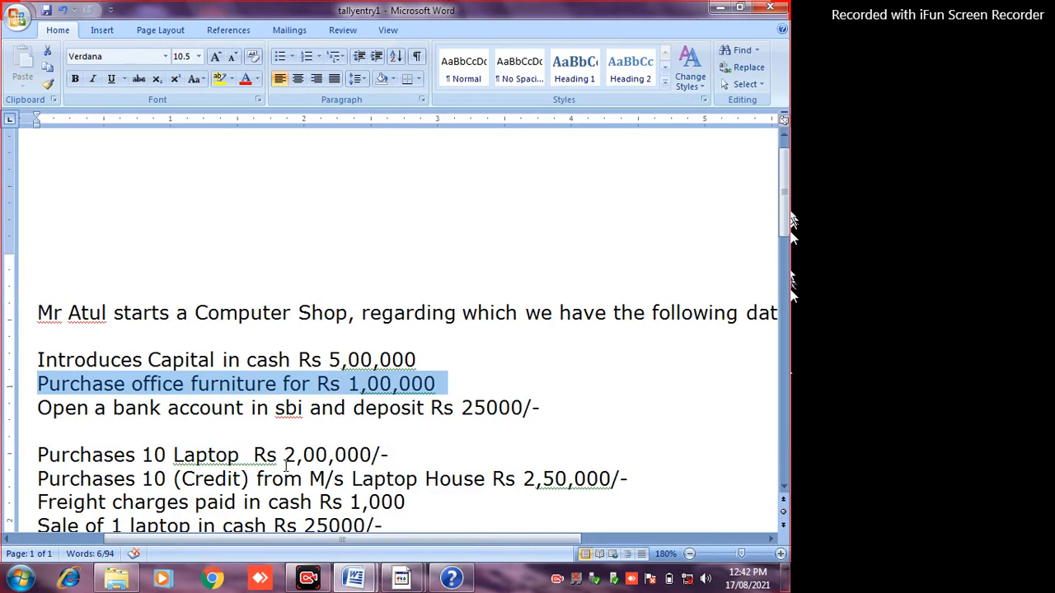
left_click(549, 409)
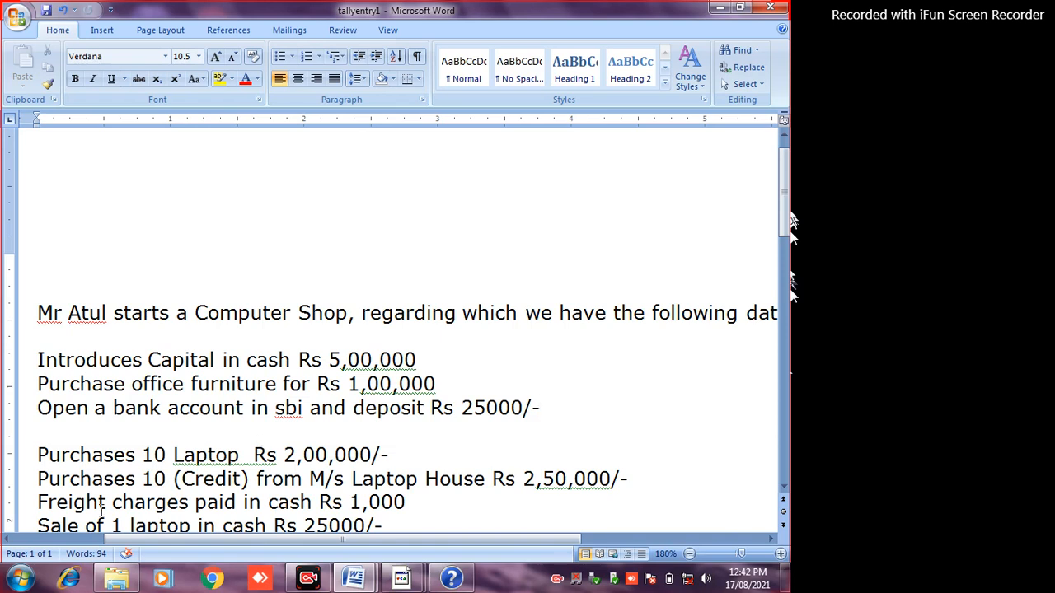
left_click_drag(39, 409, 532, 422)
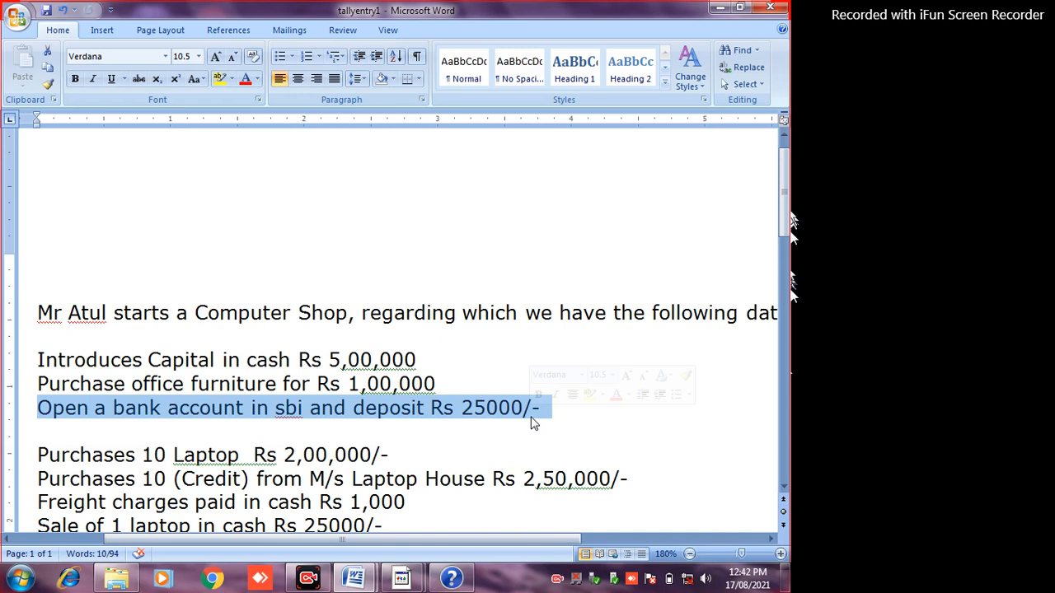
- Return to Book2 in Excel and start transaction 3 in A8, with "cash" in B8 and "sbi bank" in B9 as accounts
mouse_move(360, 584)
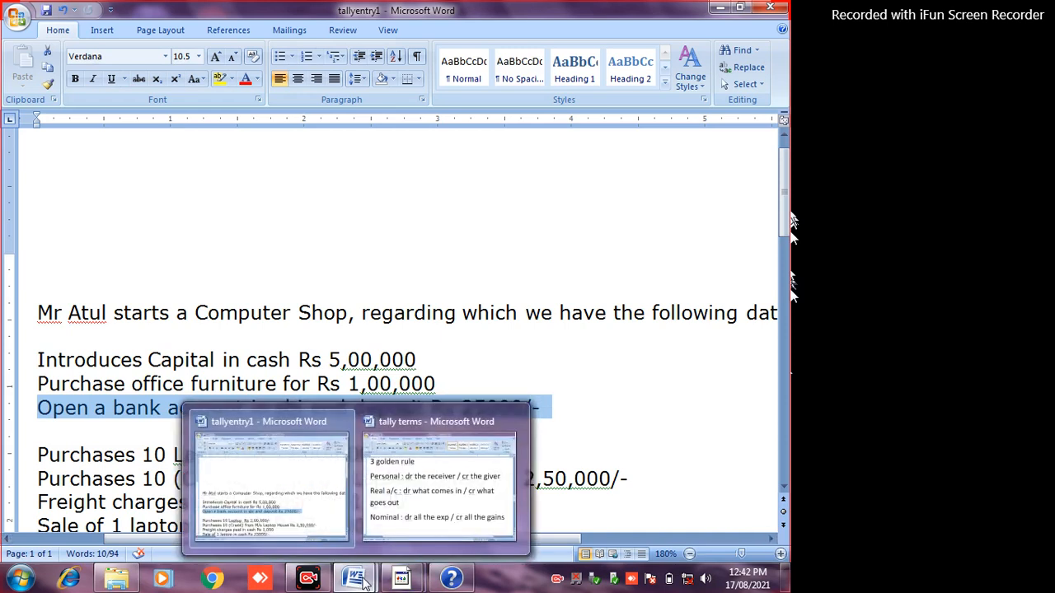
mouse_move(400, 582)
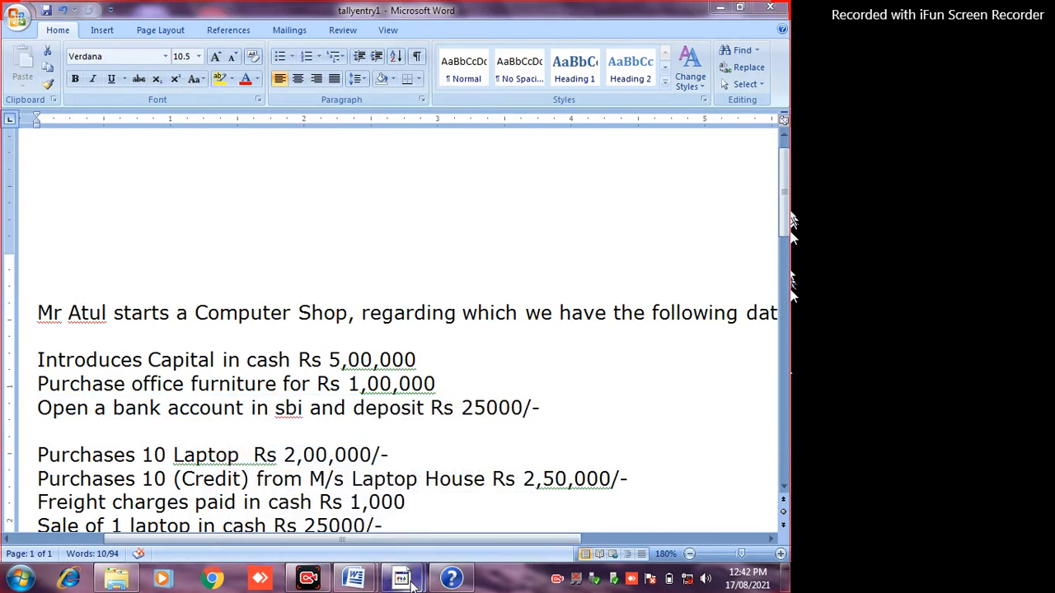
left_click(471, 424)
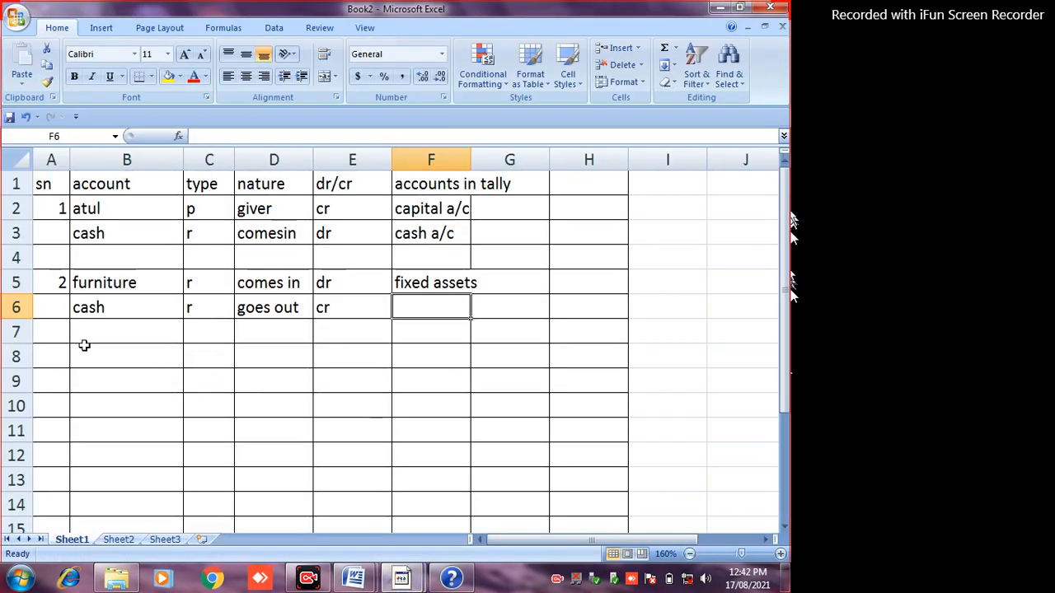
left_click(57, 352)
type("3")
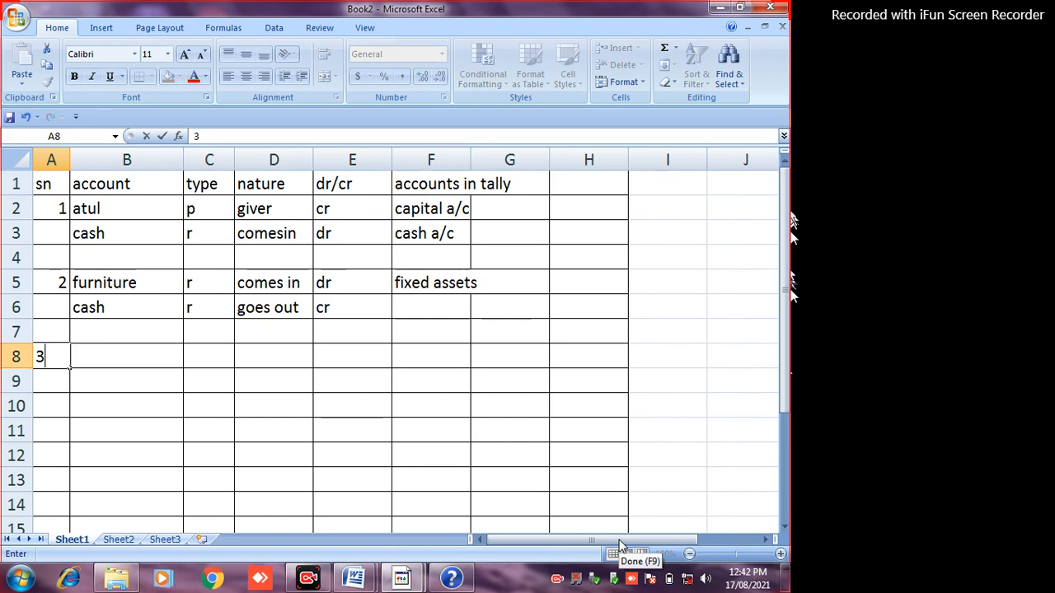
key("Tab")
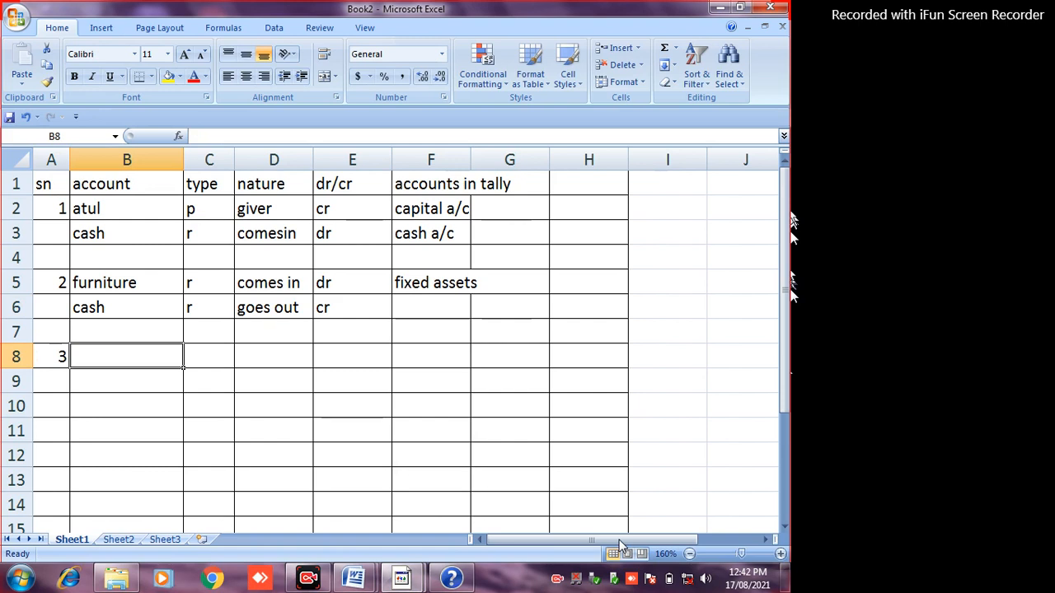
type("cash")
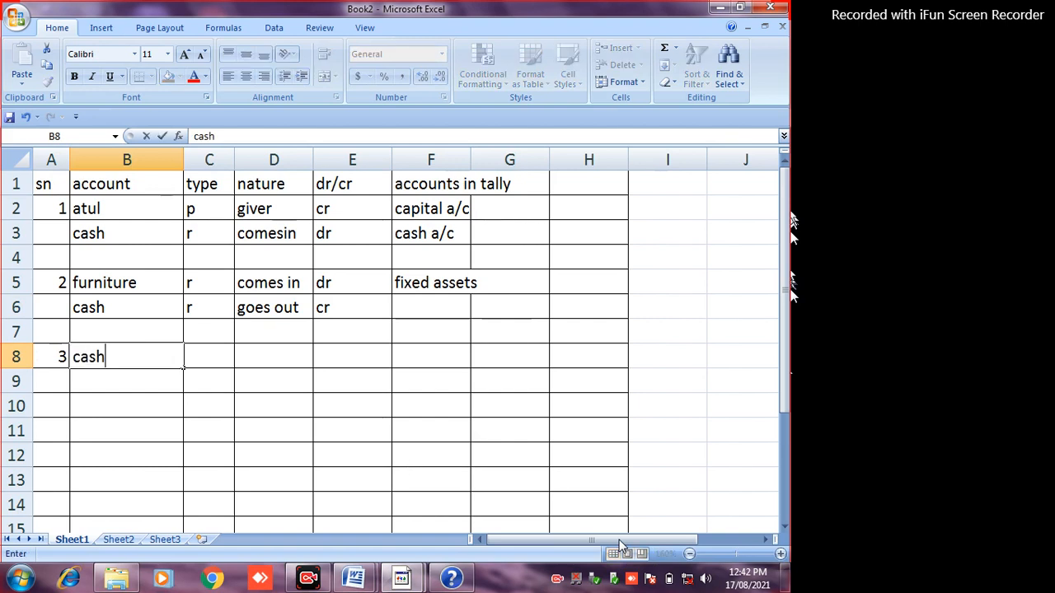
key("Return")
type("sb")
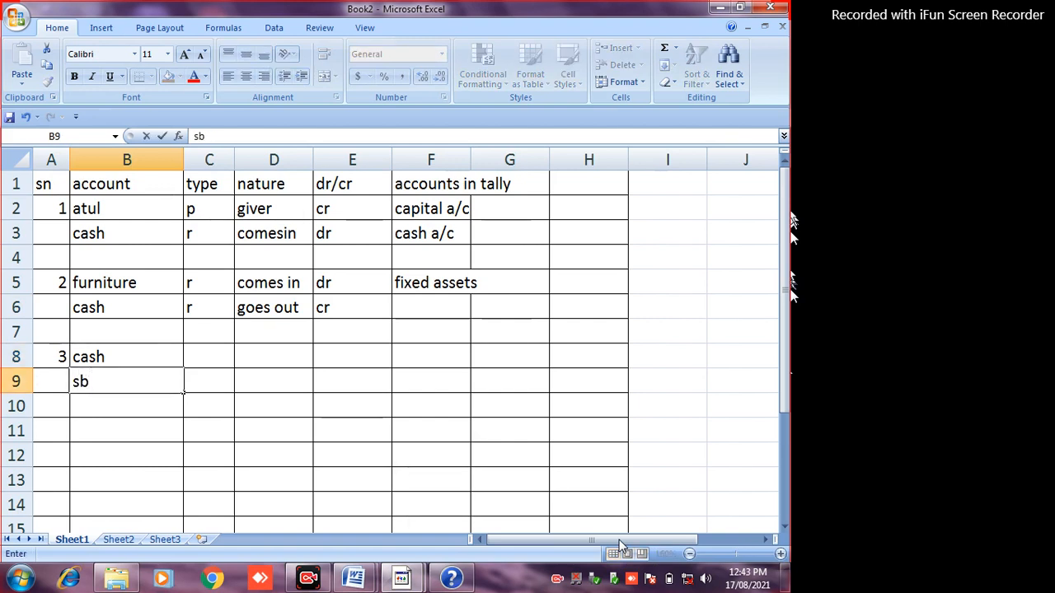
type("i bank")
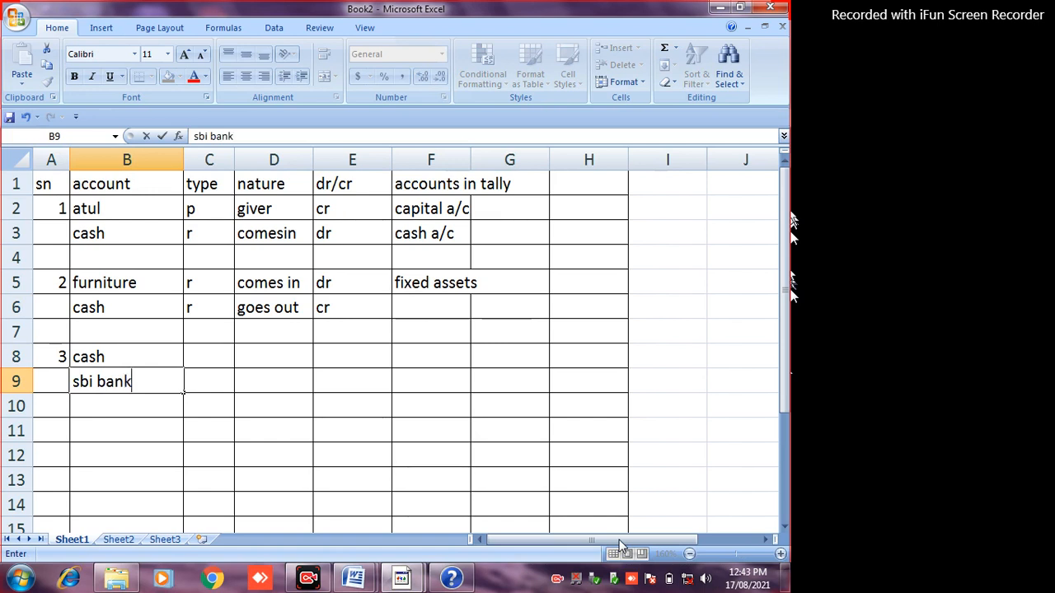
- Set the account type to "r" for both cash in C8 and sbi bank in C9
key("Up")
key("Right")
type("r")
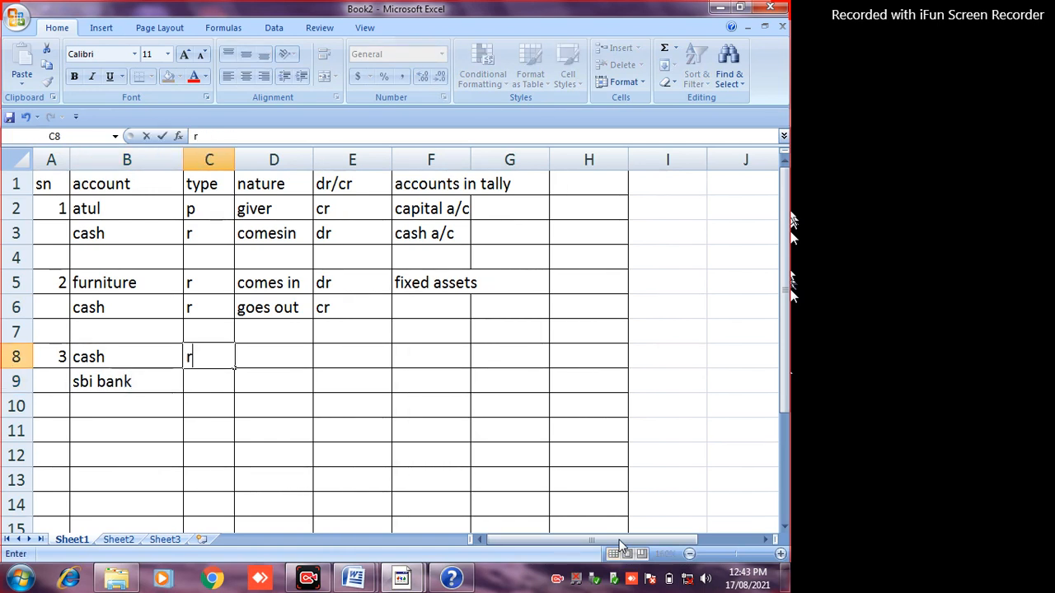
key("Return")
type("r")
key("Return")
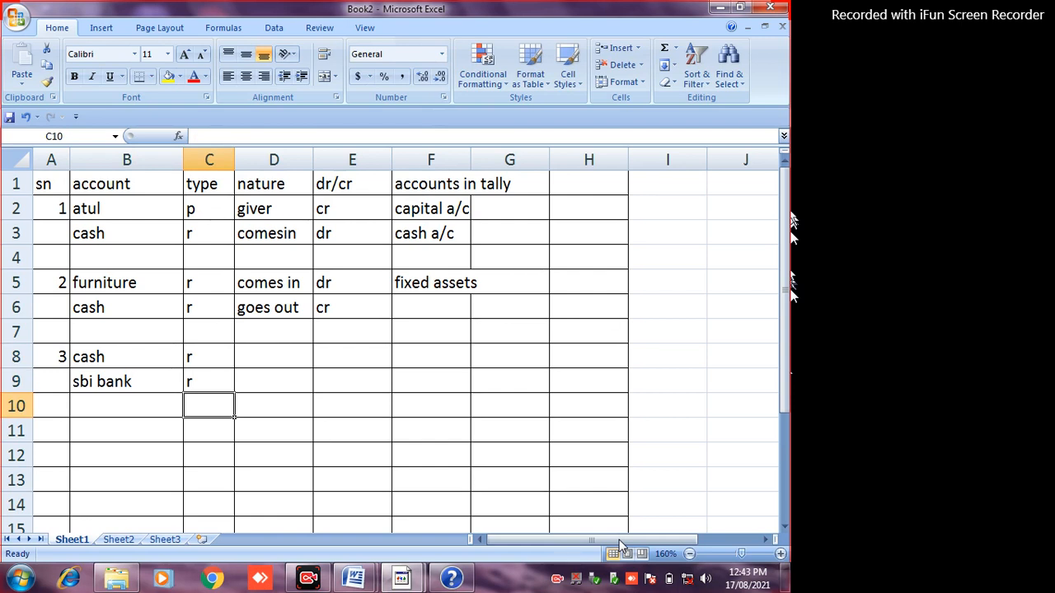
- Enter the third transaction's natures: "goes out" for cash in D8 and "comes in" for sbi bank in D9
key("Up")
key("Up")
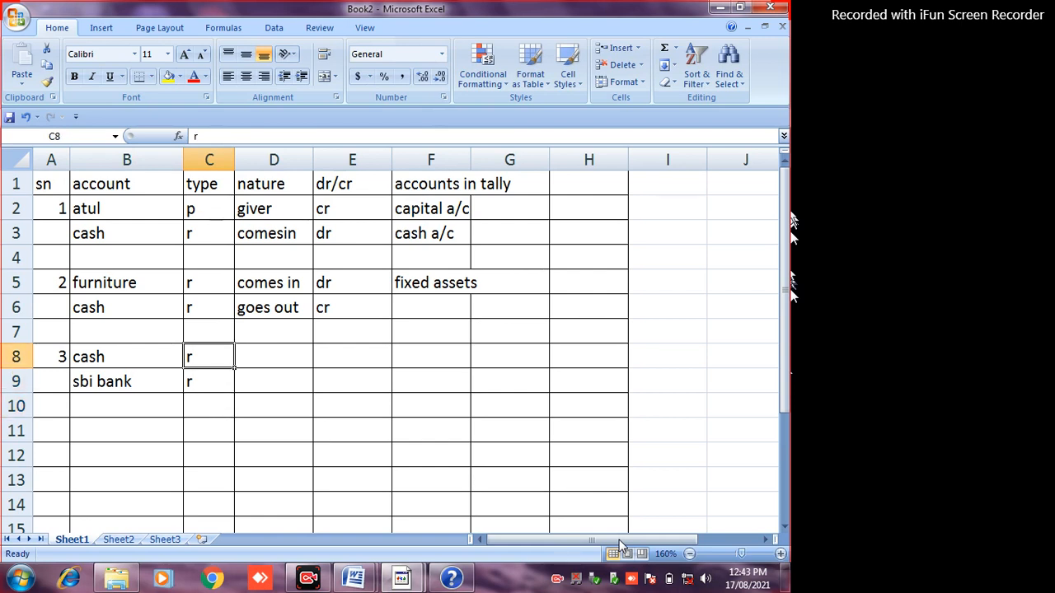
key("Right")
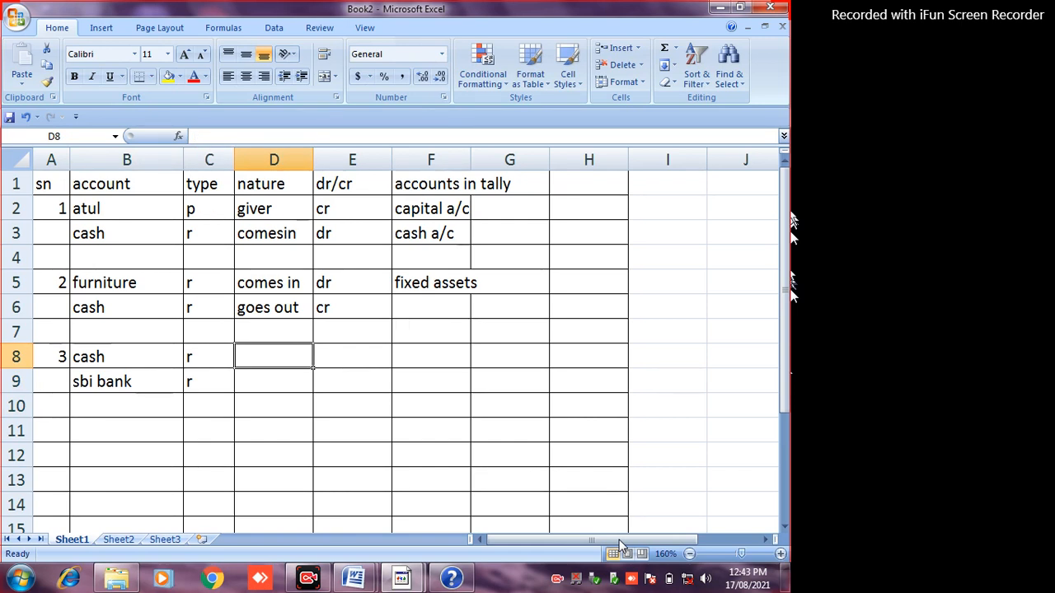
type("g")
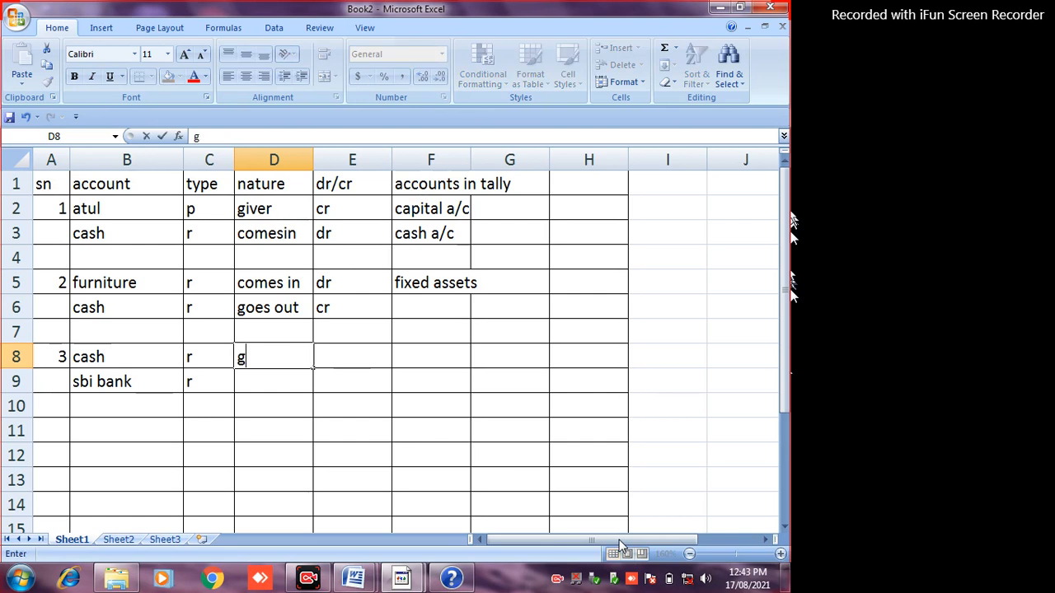
type("oes it")
key("BackSpace")
type("it==")
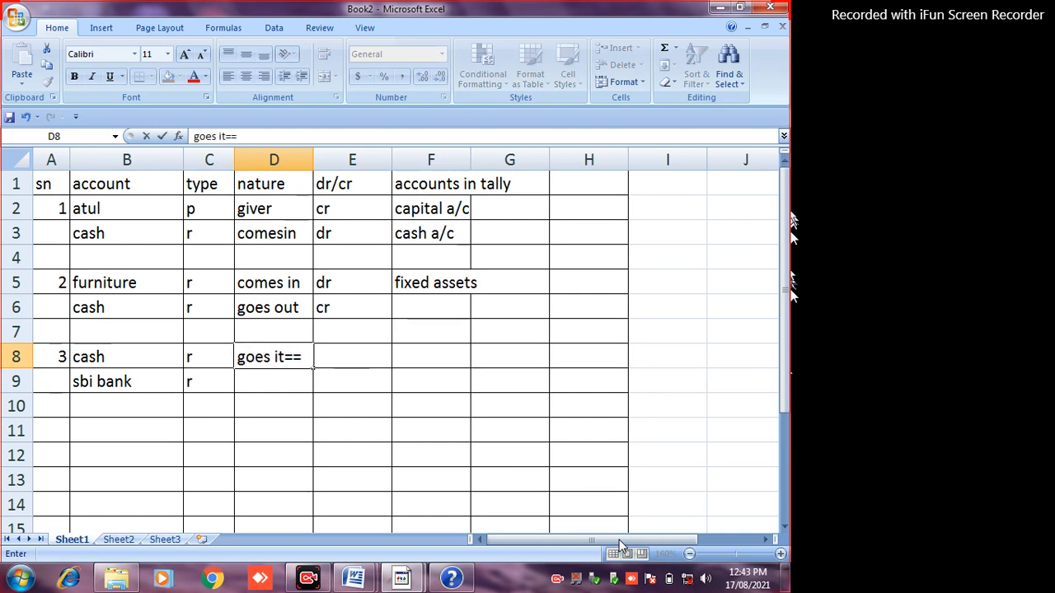
key("BackSpace")
key("BackSpace")
key("BackSpace")
key("BackSpace")
key("BackSpace")
type("out")
key("Return")
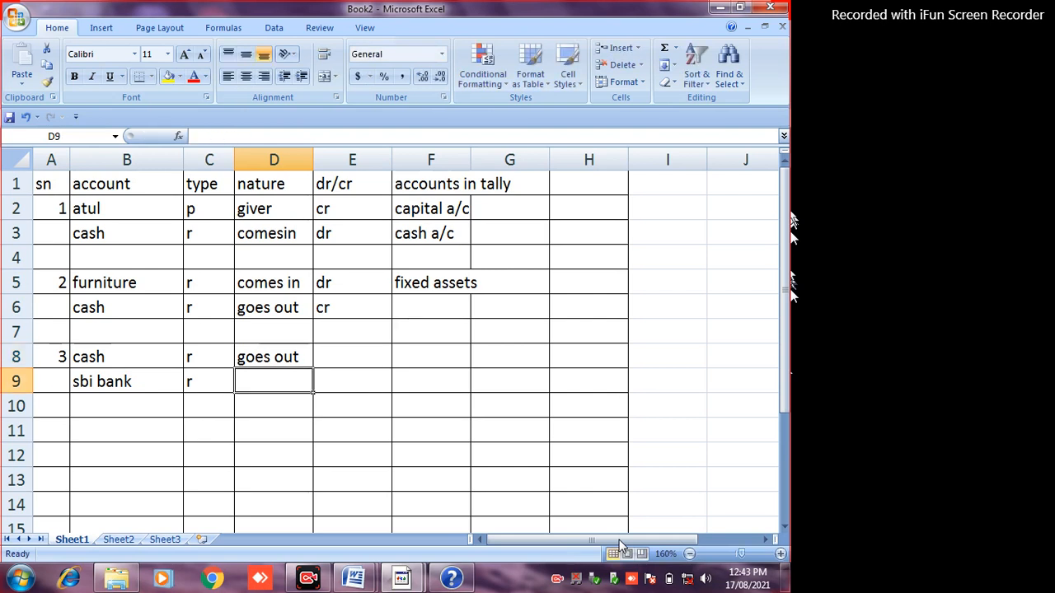
type("comes in")
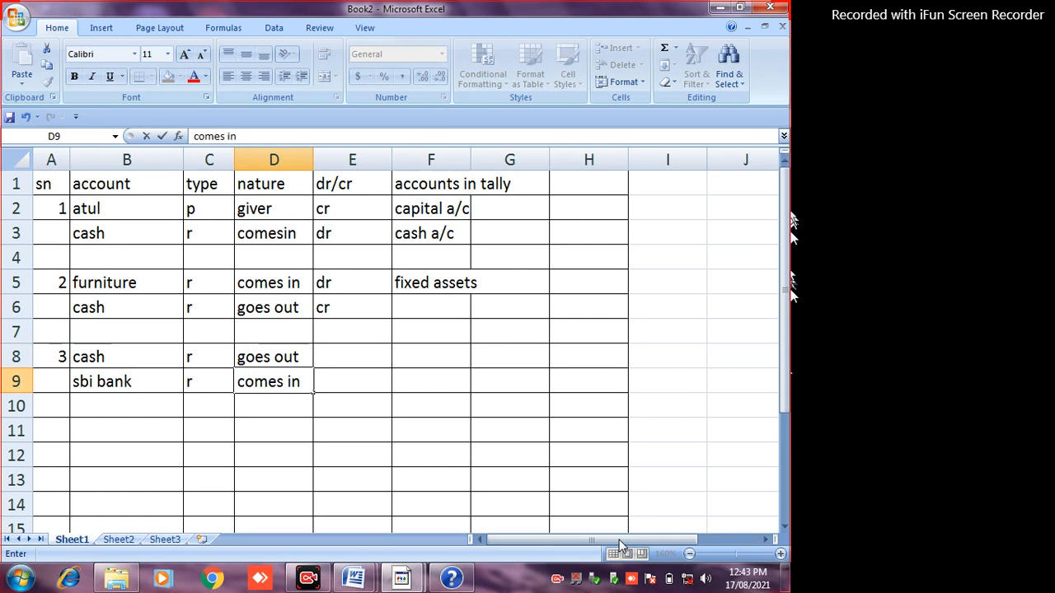
- Mark sbi bank as "dr" in E9 and the third transaction's cash account as "cr" in E8
key("Up")
key("Right")
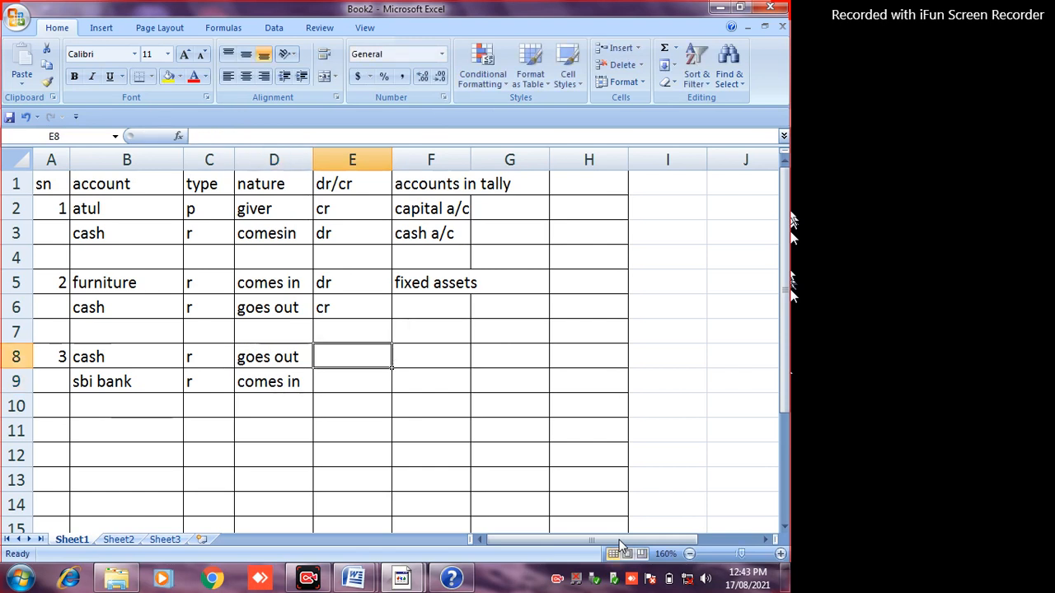
key("Down")
type("dr")
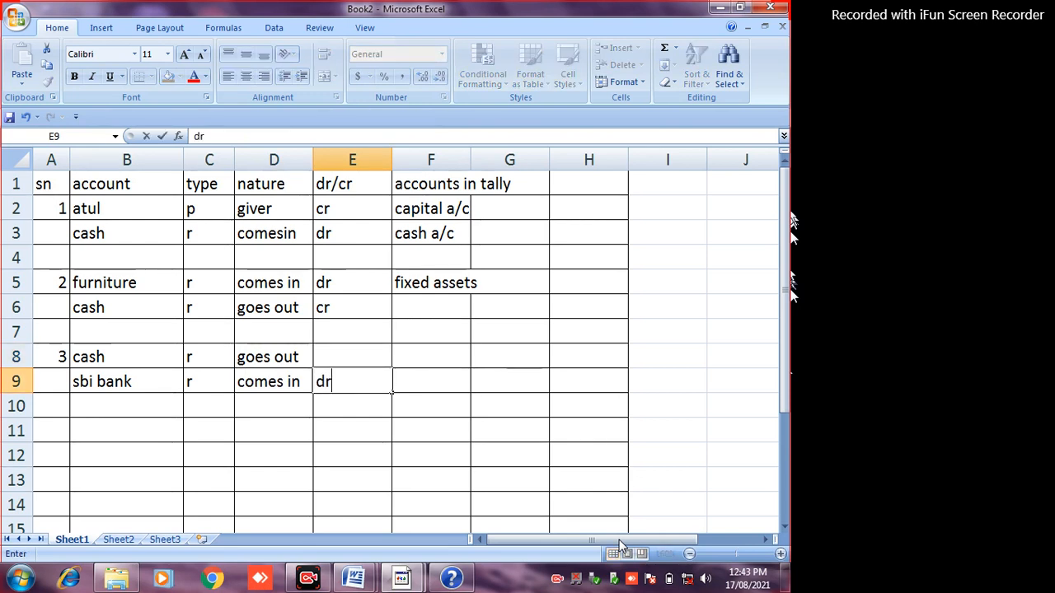
key("Up")
type("cr")
key("Right")
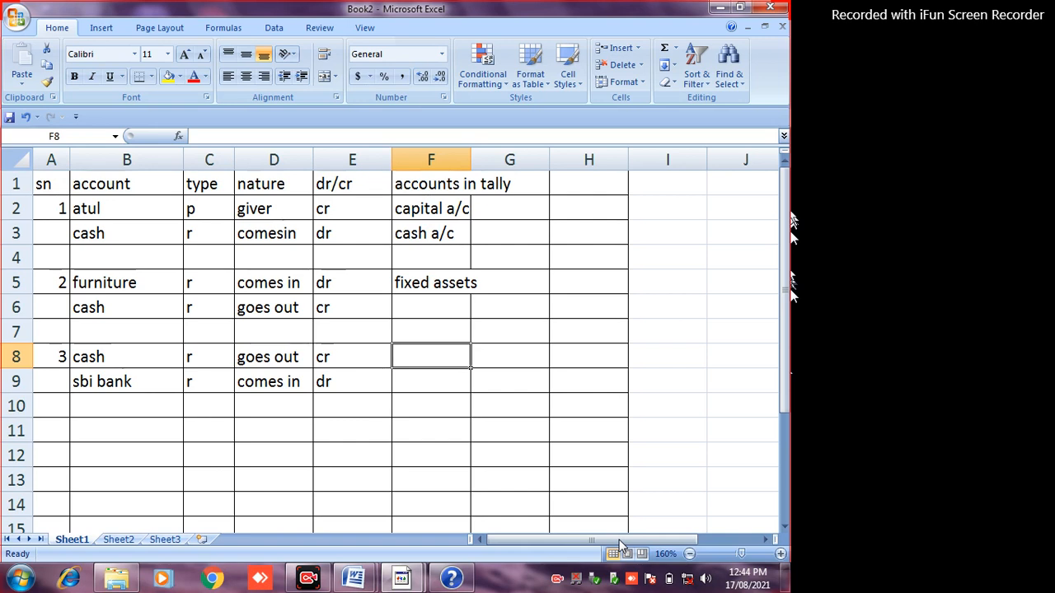
- Enter "bank a/c" in F9 as the Tally account for sbi bank
key("Down")
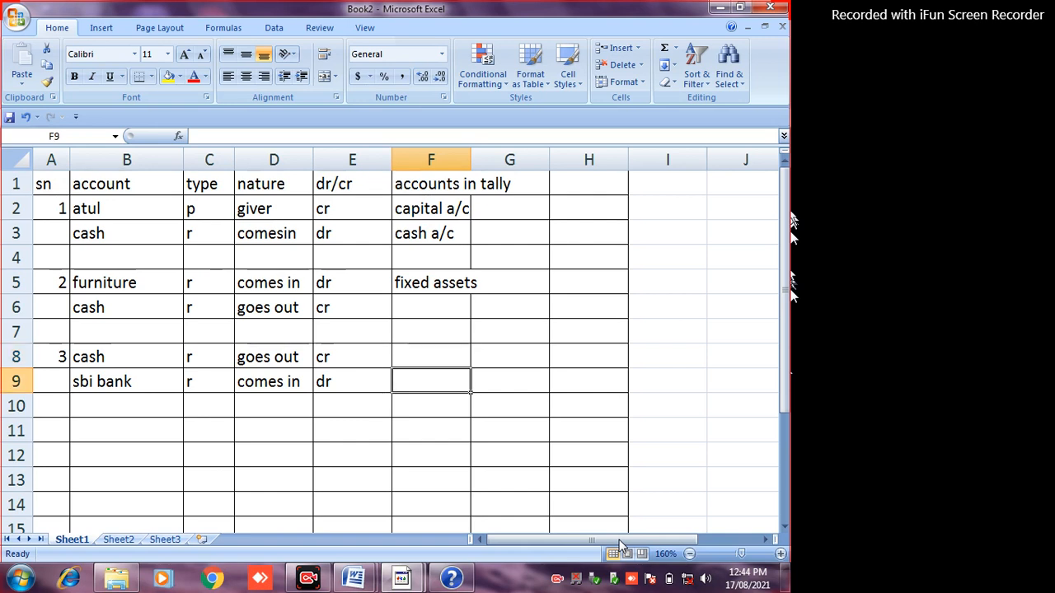
type("bank a")
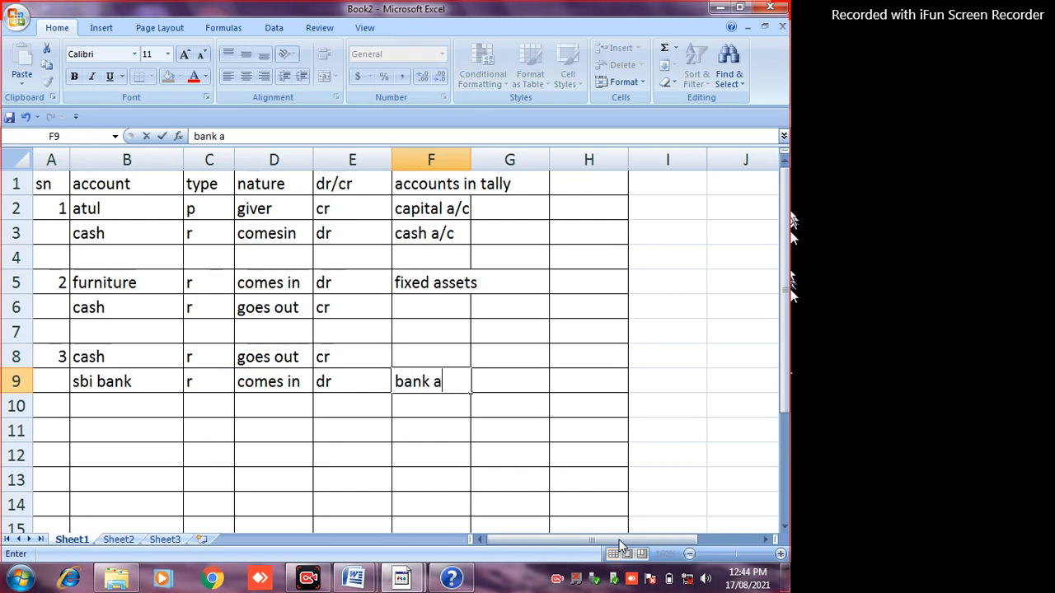
type("/c")
key("Return")
key("Return")
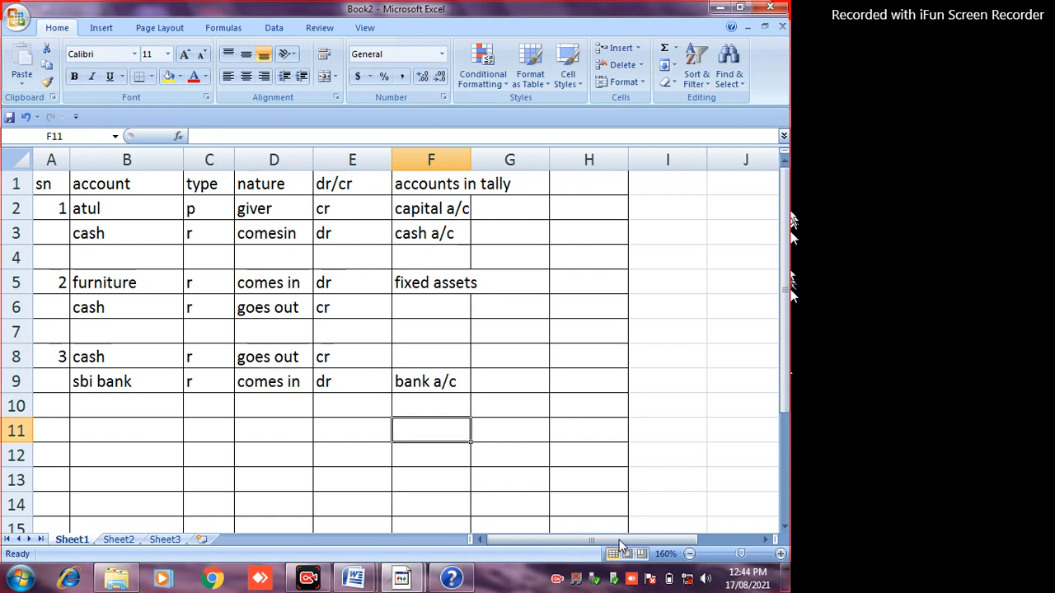
- Start the fourth transaction by entering serial number 4 in A11
key("Left")
key("Left")
key("Left")
key("Left")
key("Left")
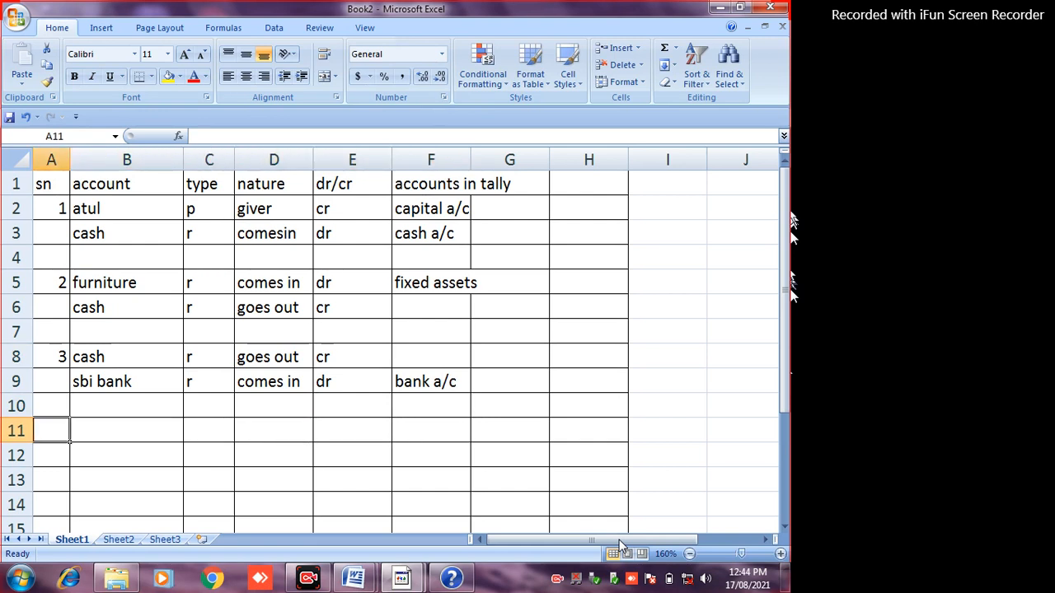
type("4")
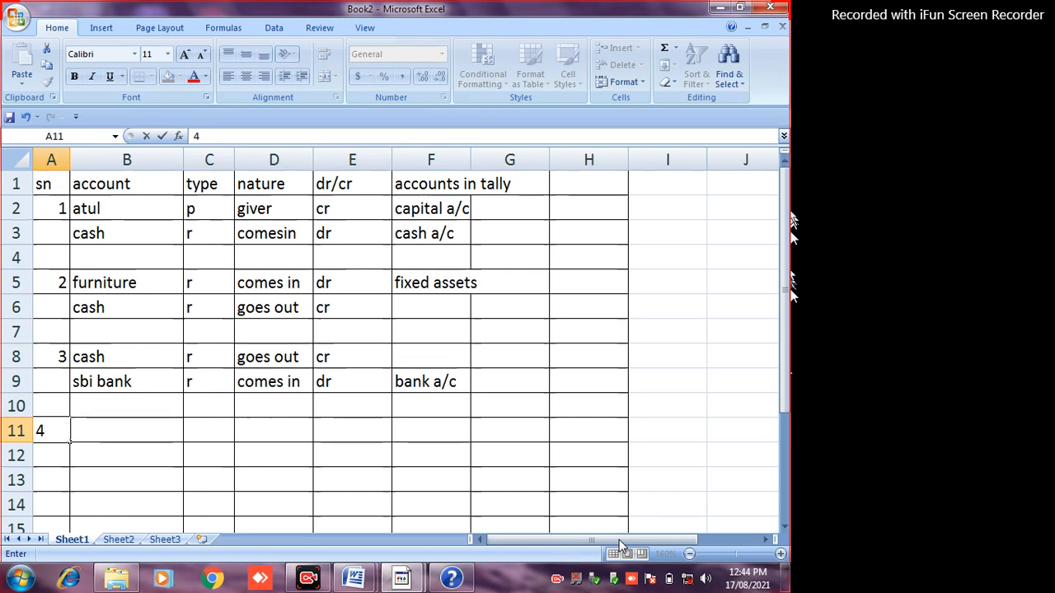
key("Return")
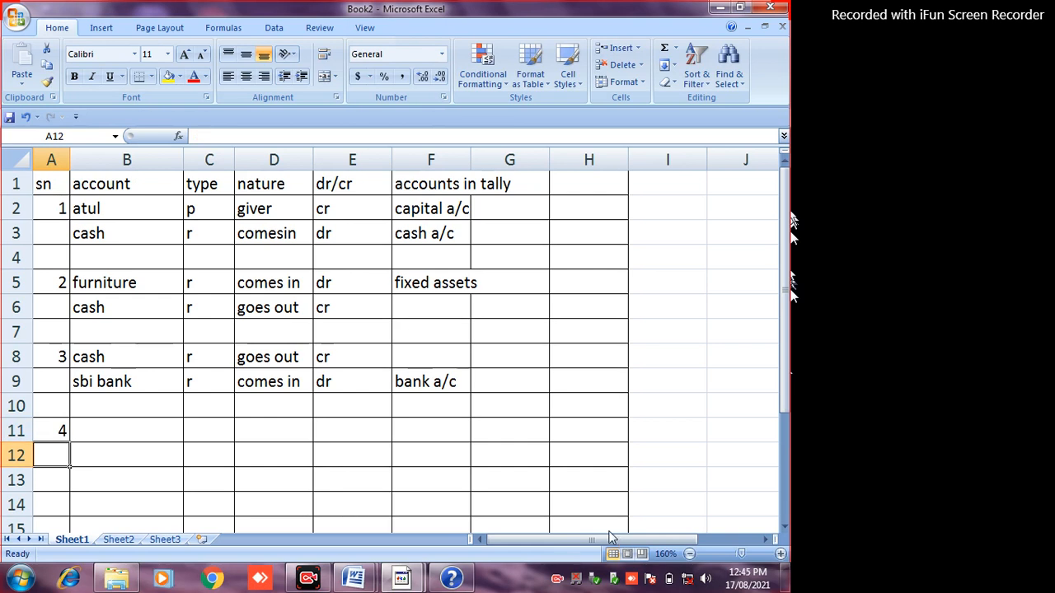
- Switch to the tallyentry1 document in Word and highlight the line "Purchases 10 Laptop Rs 2,00,000/-"
mouse_move(420, 574)
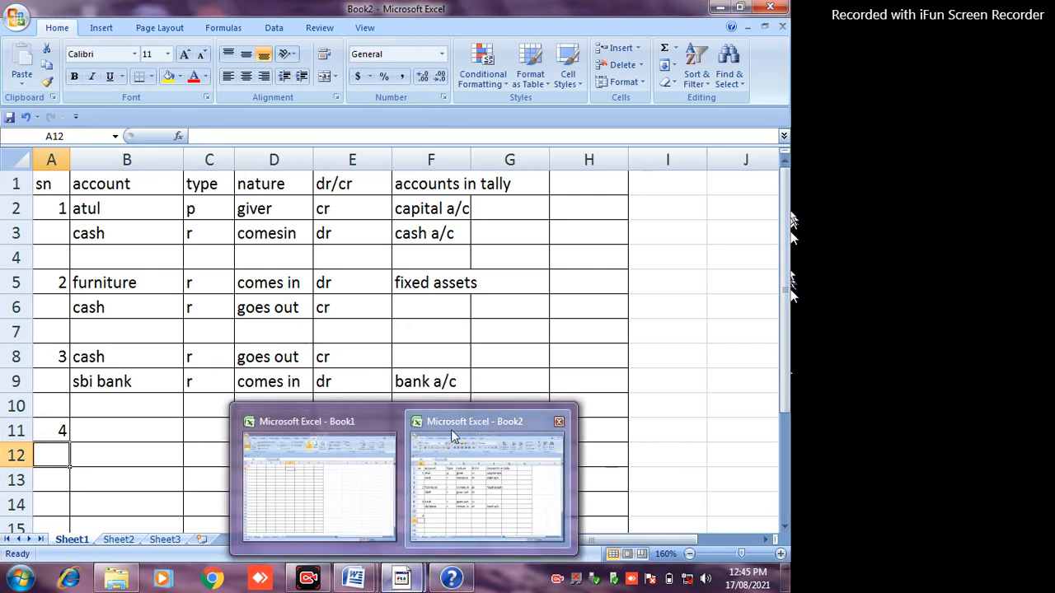
mouse_move(354, 577)
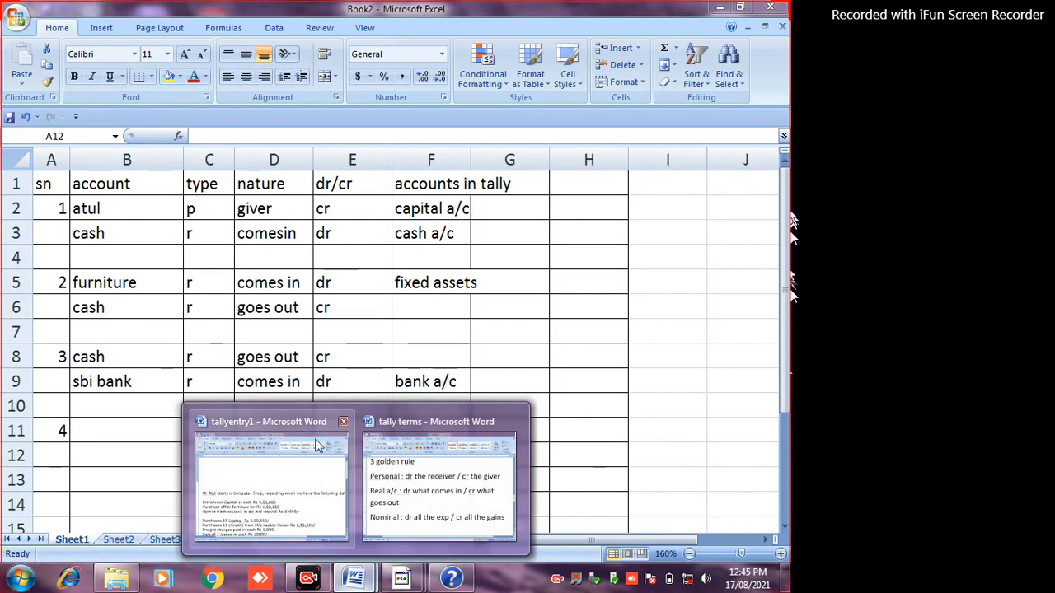
left_click(338, 487)
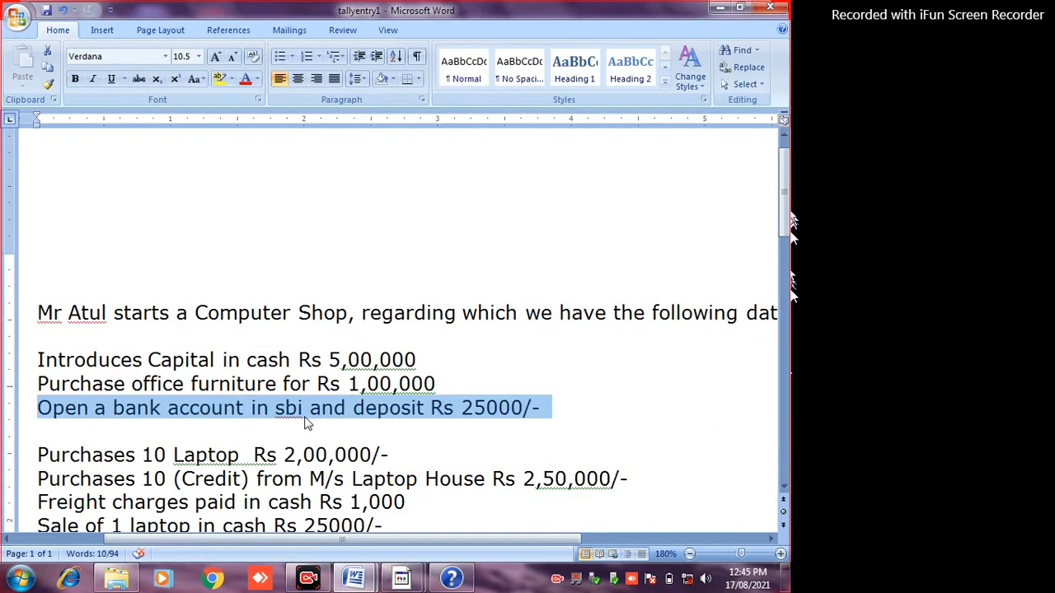
left_click(784, 491)
left_click(783, 490)
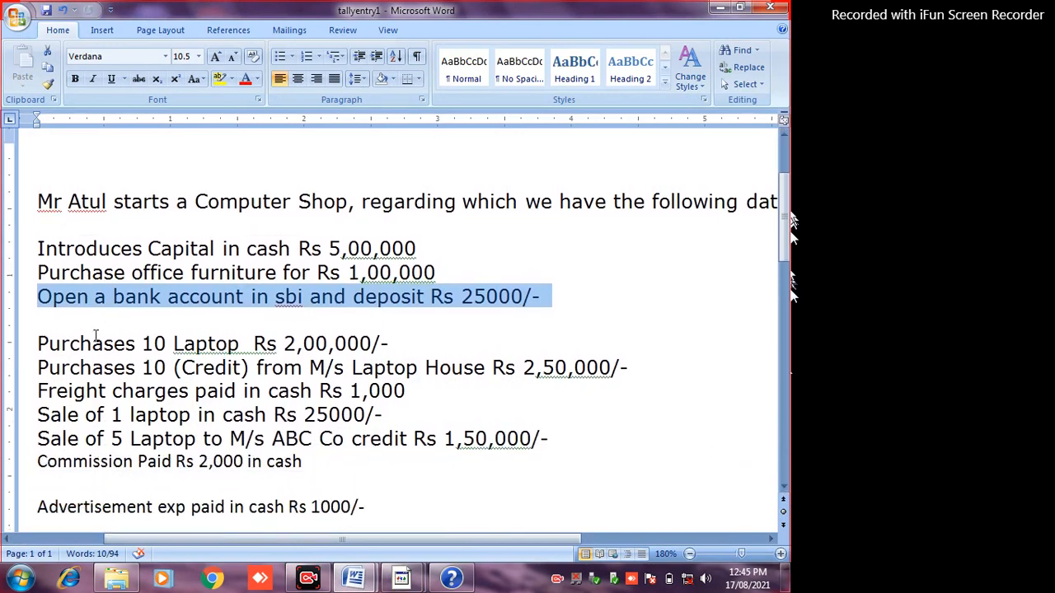
left_click(34, 341)
left_click_drag(75, 341, 415, 351)
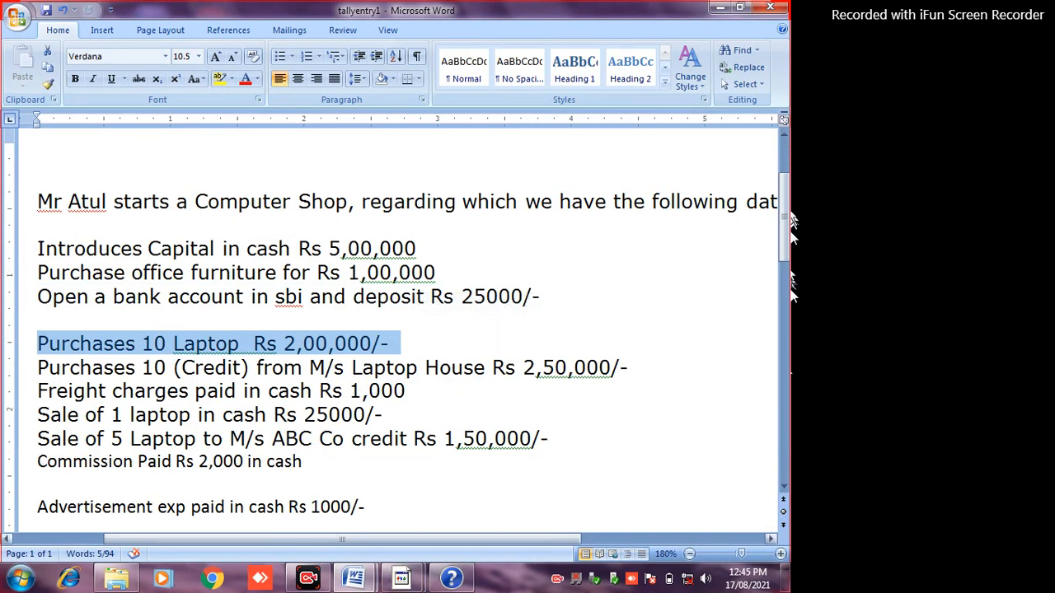
- Return to Book2 in Excel and enter "purchase" in B11 as the fourth transaction's first account
mouse_move(354, 577)
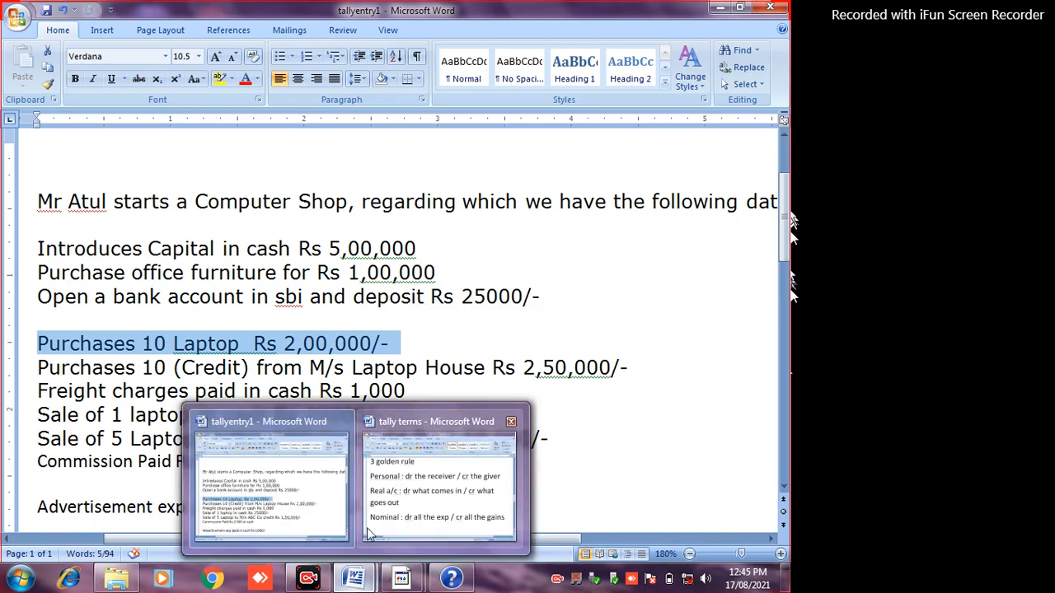
left_click(418, 583)
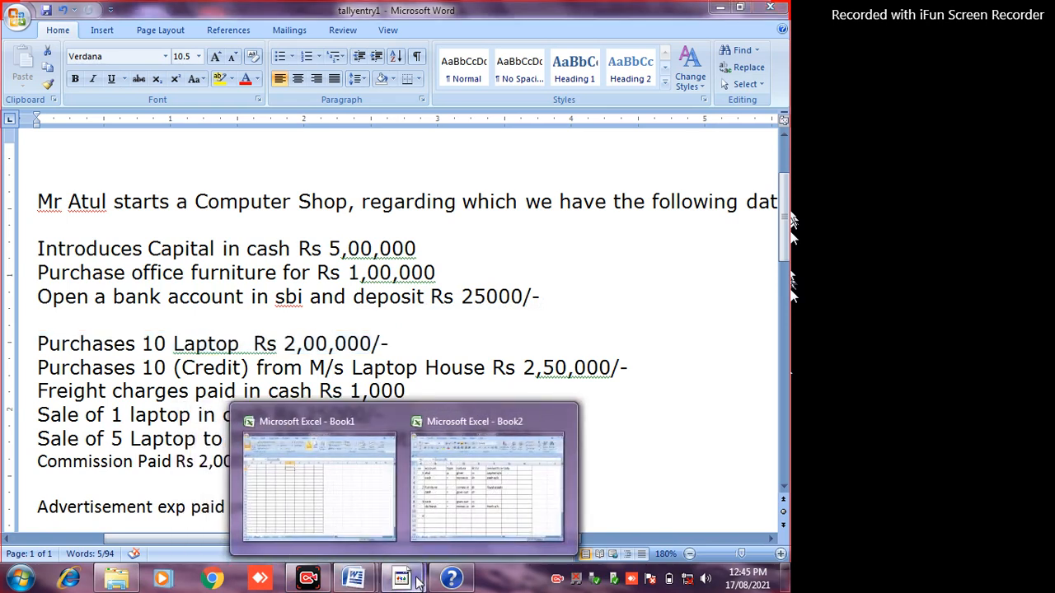
left_click(417, 584)
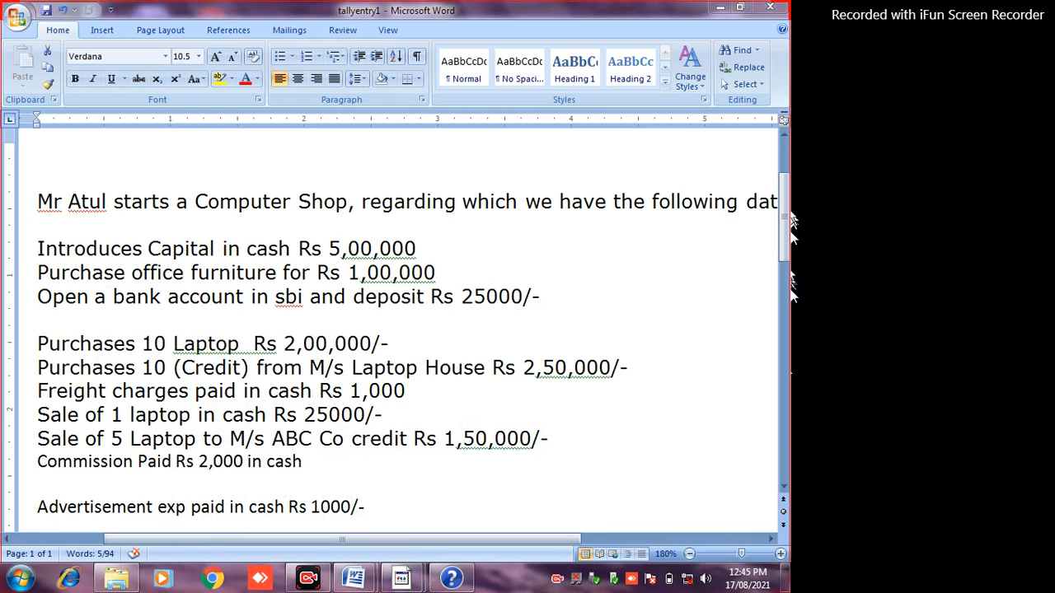
mouse_move(403, 582)
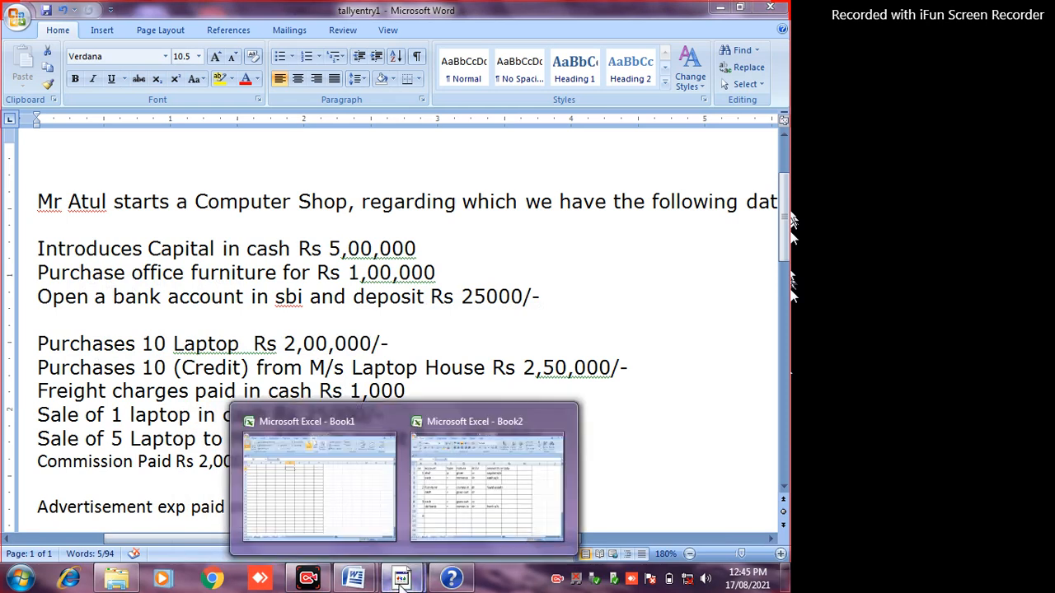
left_click(453, 420)
left_click(138, 421)
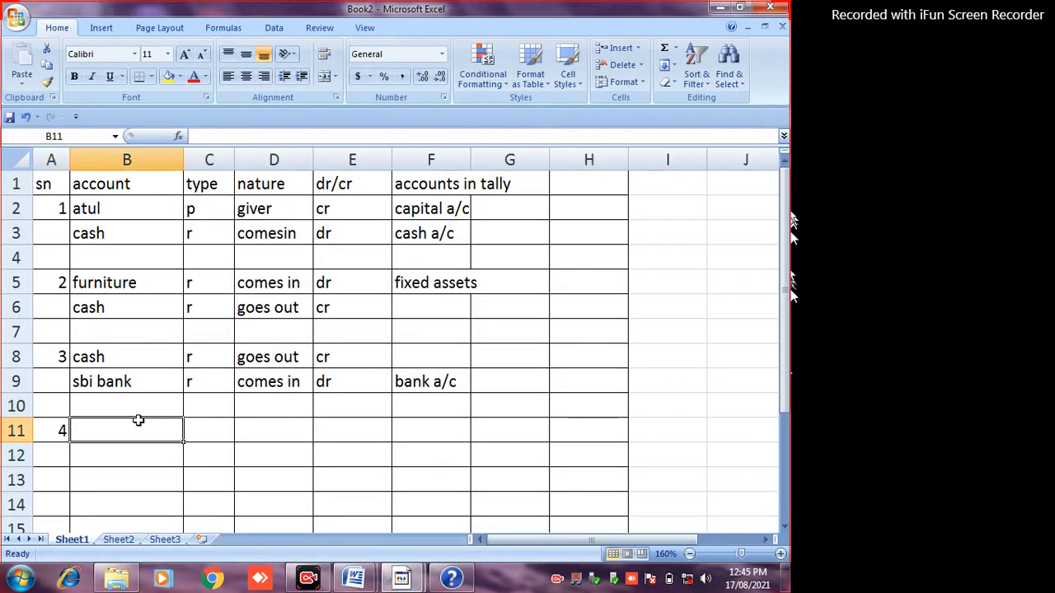
type("pu")
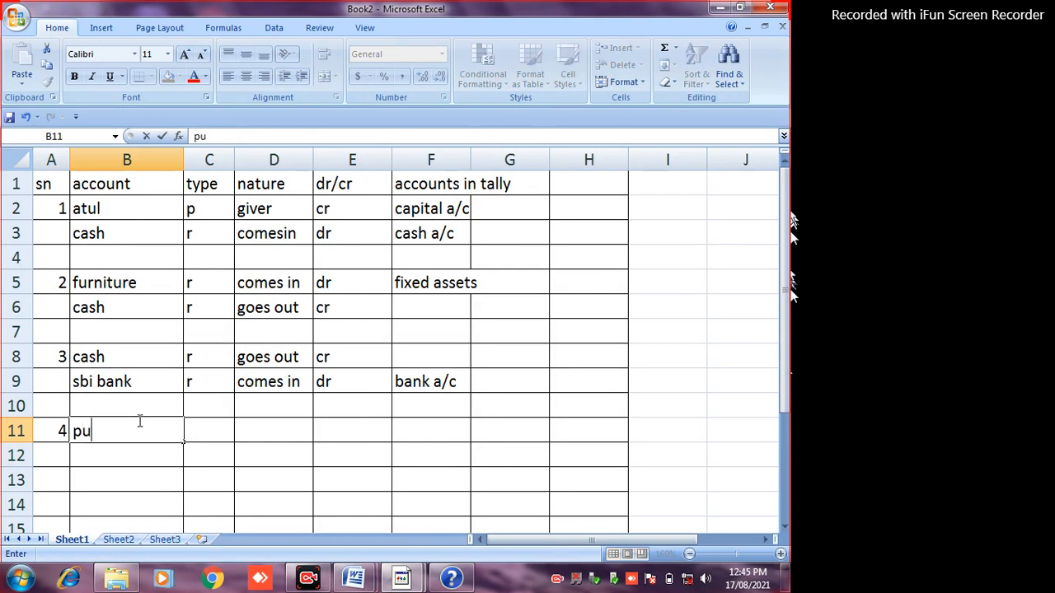
type("rchase")
key("Return")
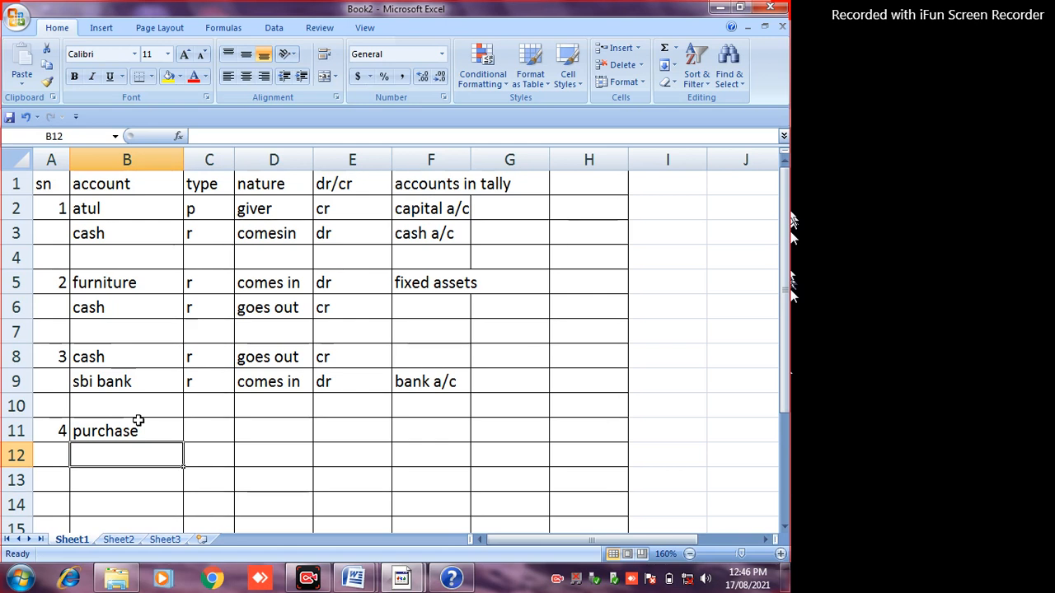
- Enter "cash" in B12 as the fourth transaction's second account
left_click(137, 421)
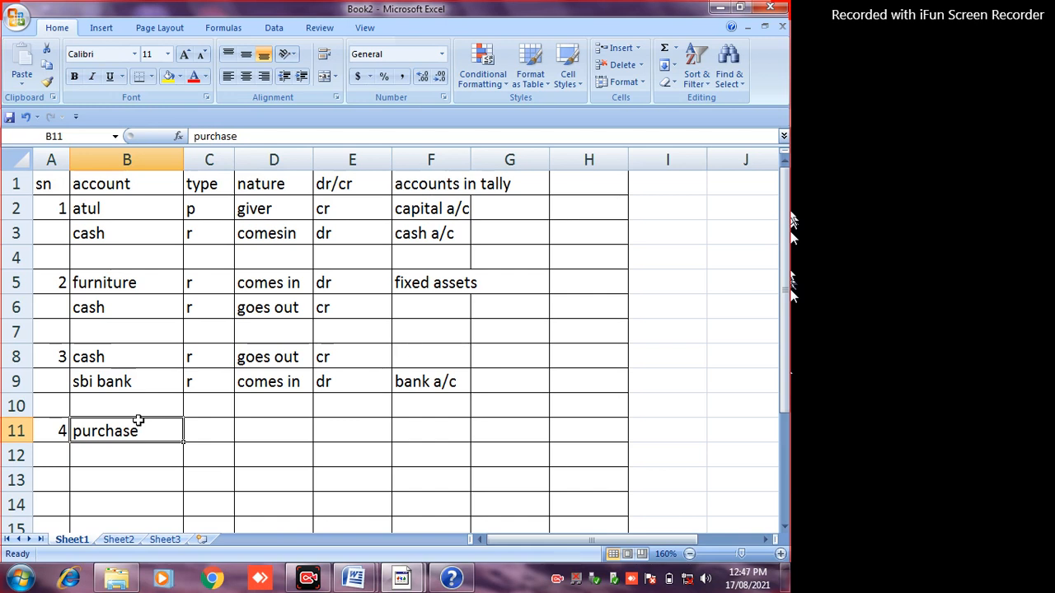
key("Up")
key("Down")
key("Down")
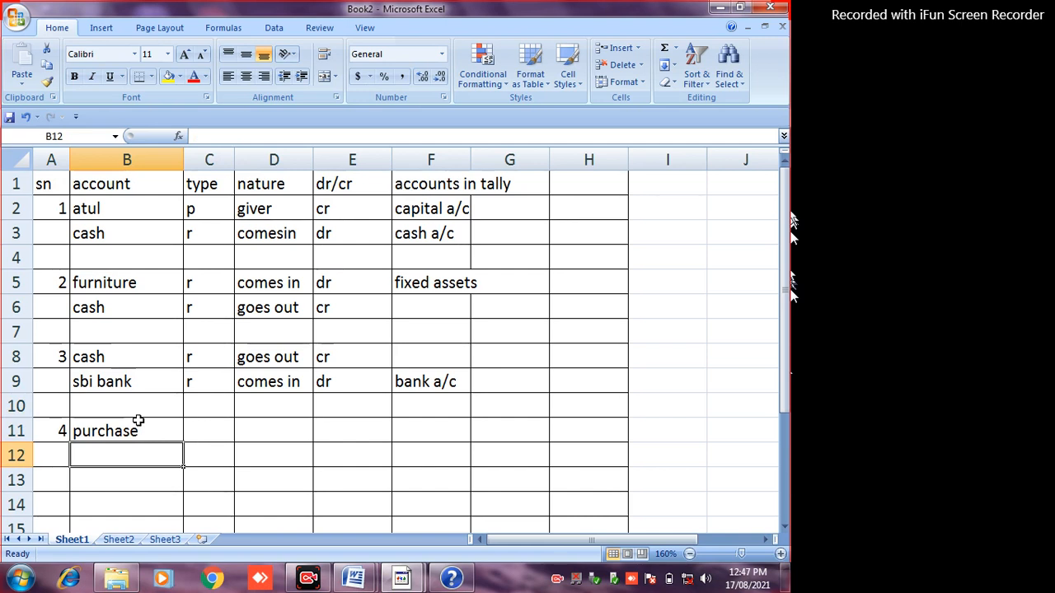
type("cash")
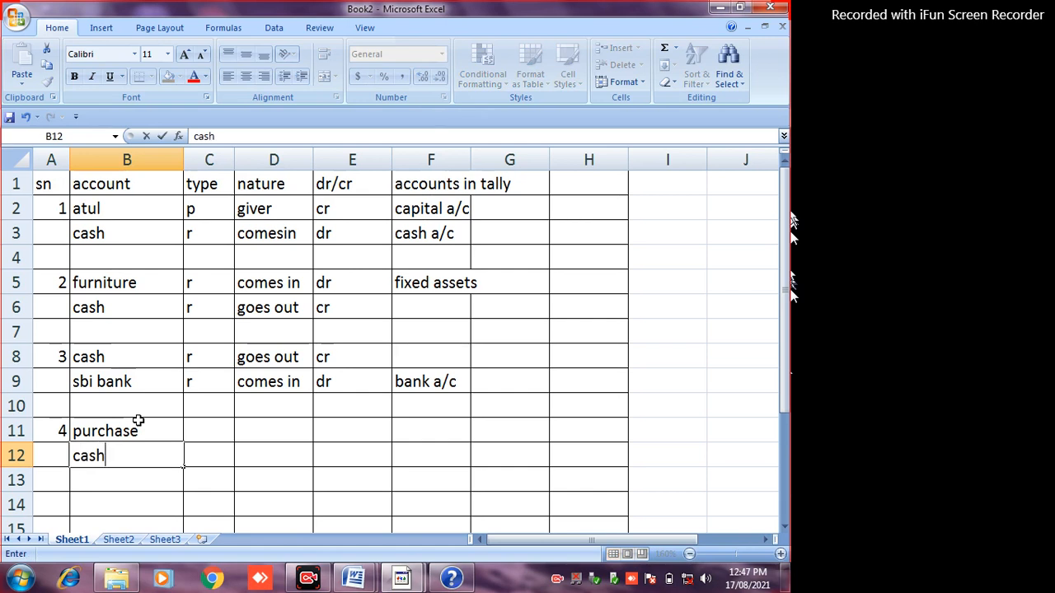
- Set the account type to "r" for both purchase in C11 and cash in C12
key("Up")
key("Right")
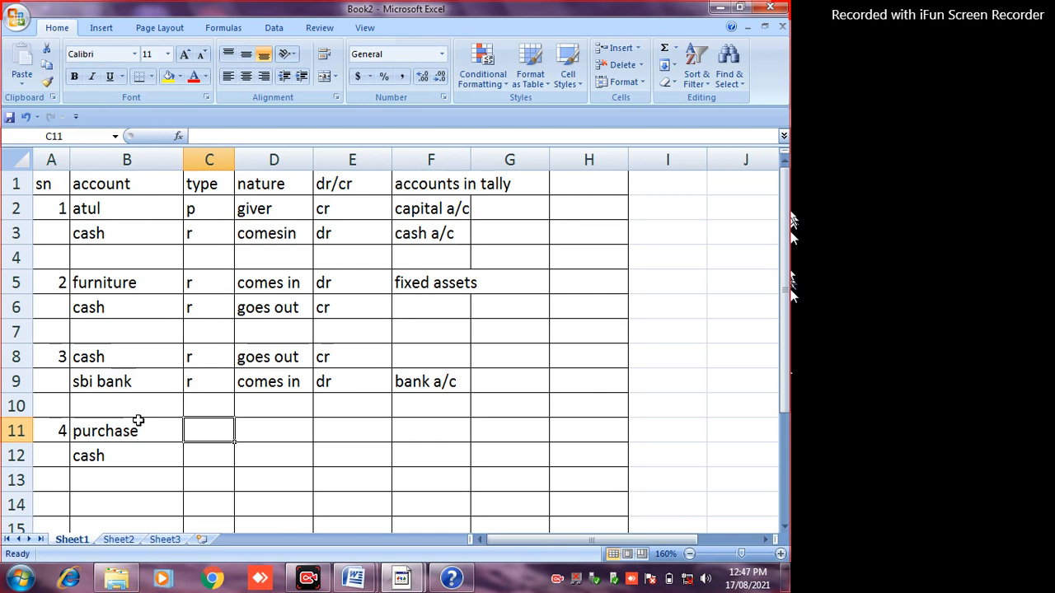
type("r")
key("Return")
type("r")
key("Return")
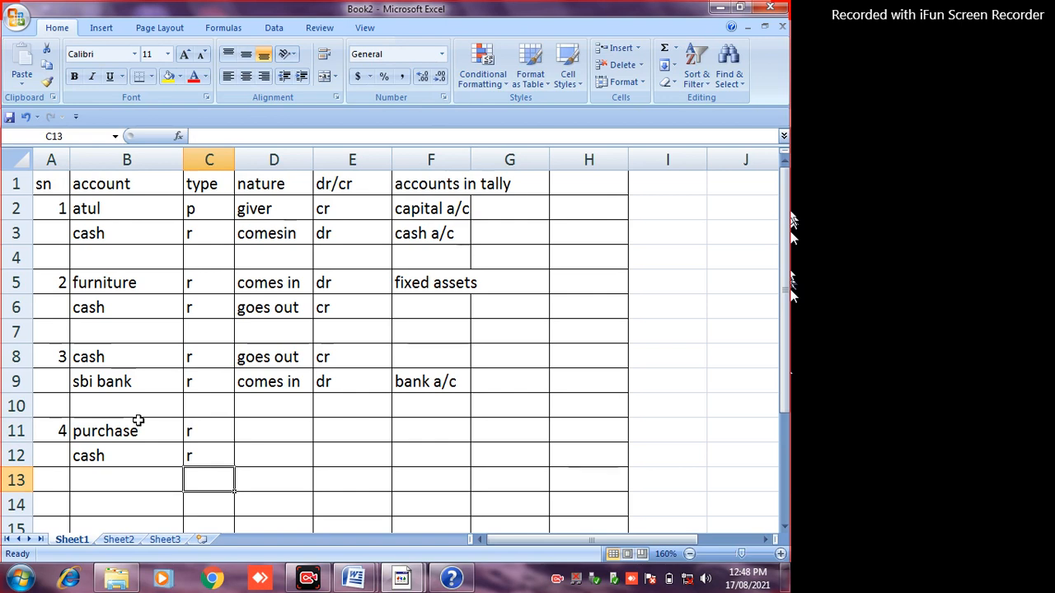
- Classify purchase with nature "comes in" in D11 and "dr" in E11
key("Up")
key("Up")
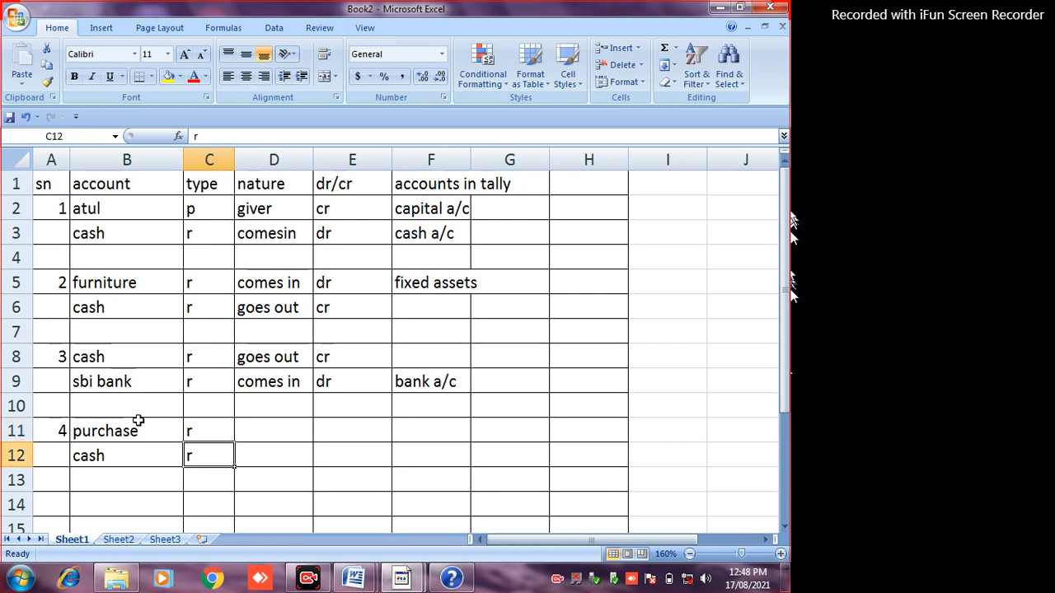
key("Up")
key("Right")
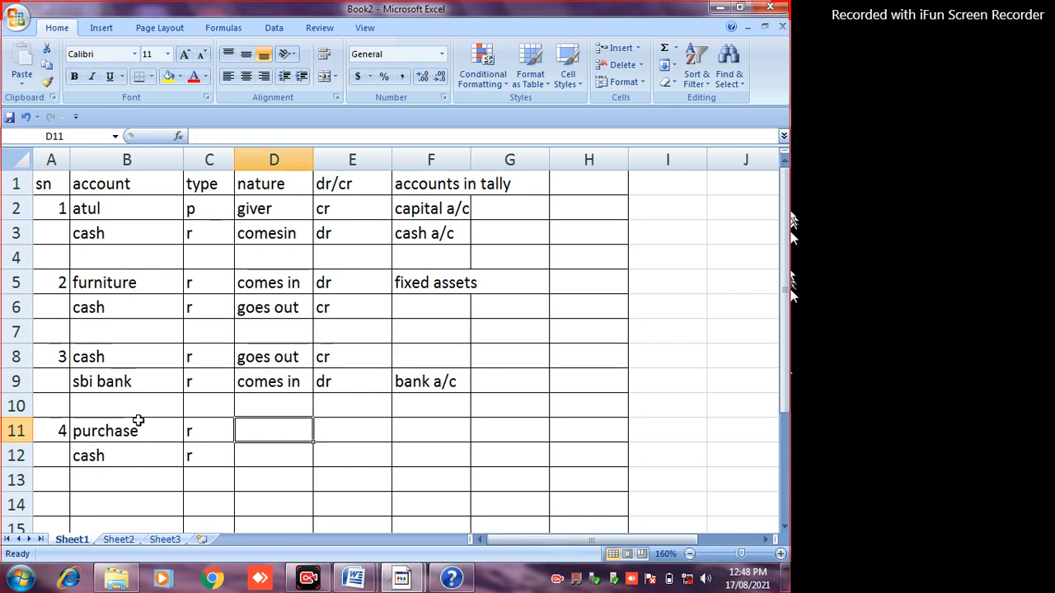
type("com")
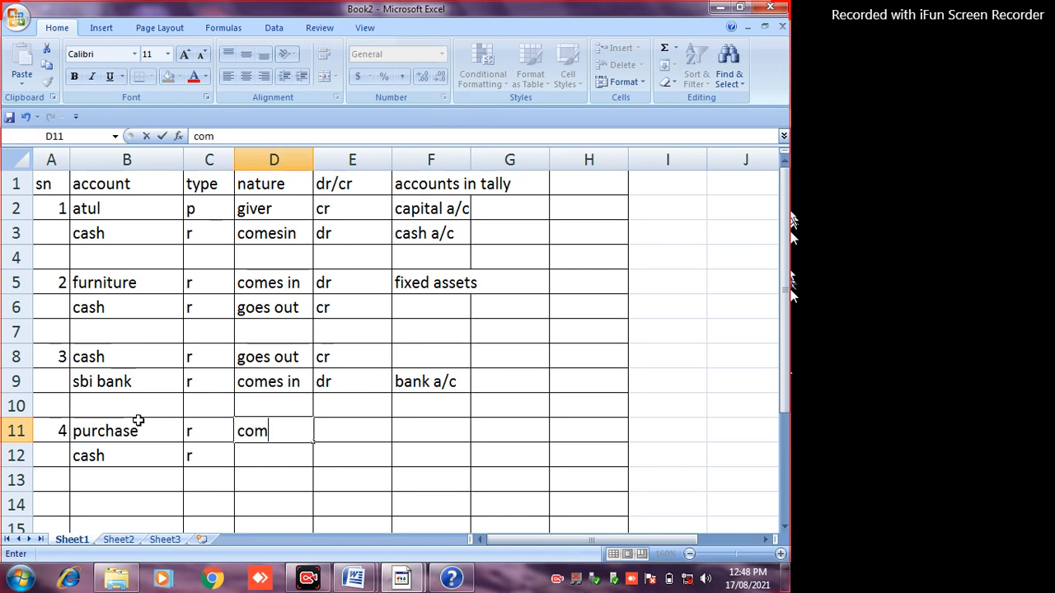
type("es in")
key("Tab")
type("dr")
key("Up")
key("Down")
- Classify the fourth transaction's cash account with nature "goes out" in D12 and "cr" in E12
key("Down")
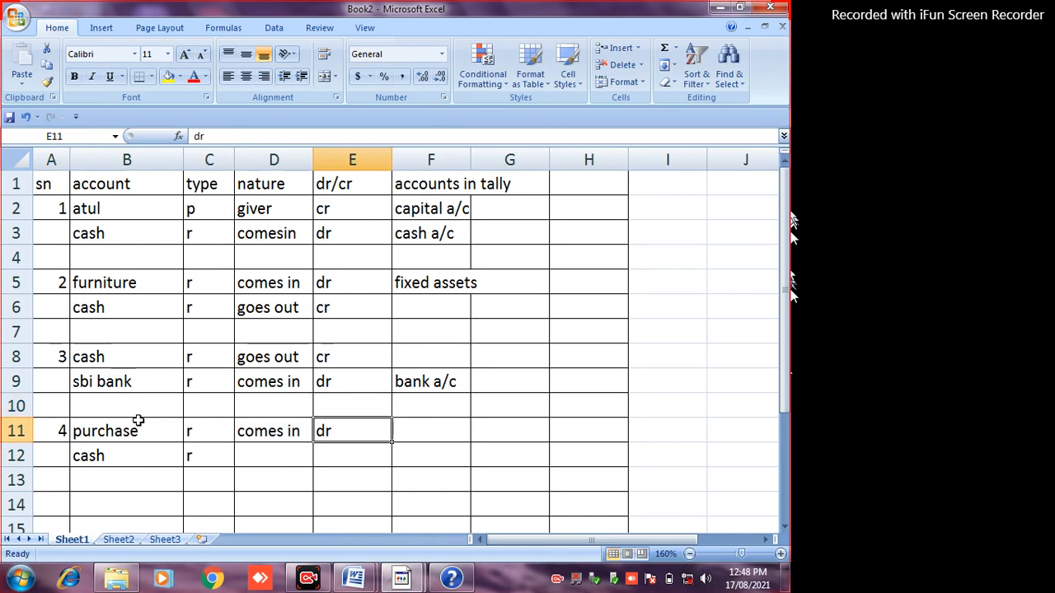
key("Left")
type("g")
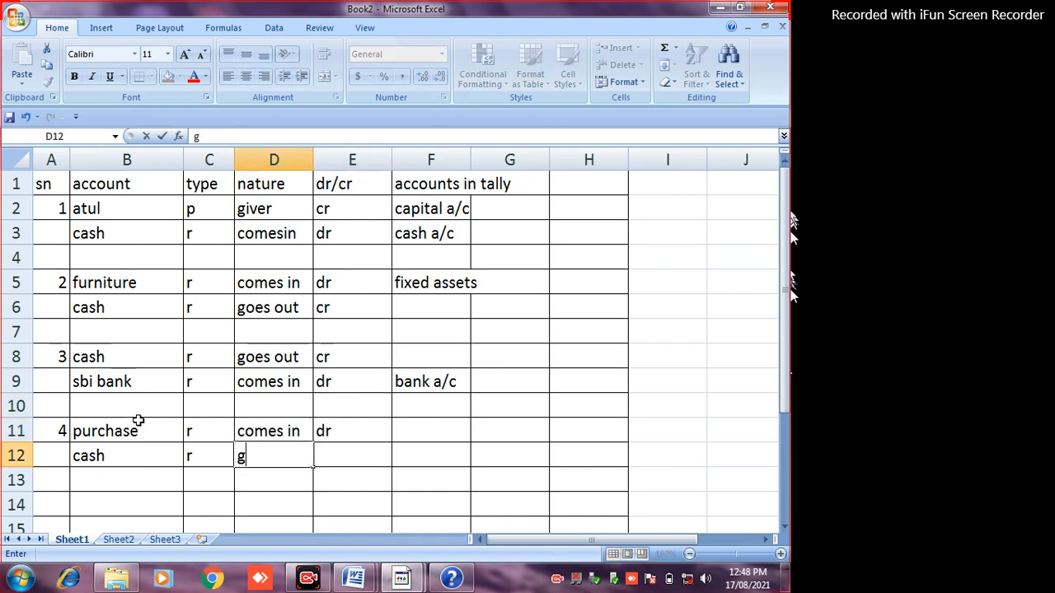
type("oges")
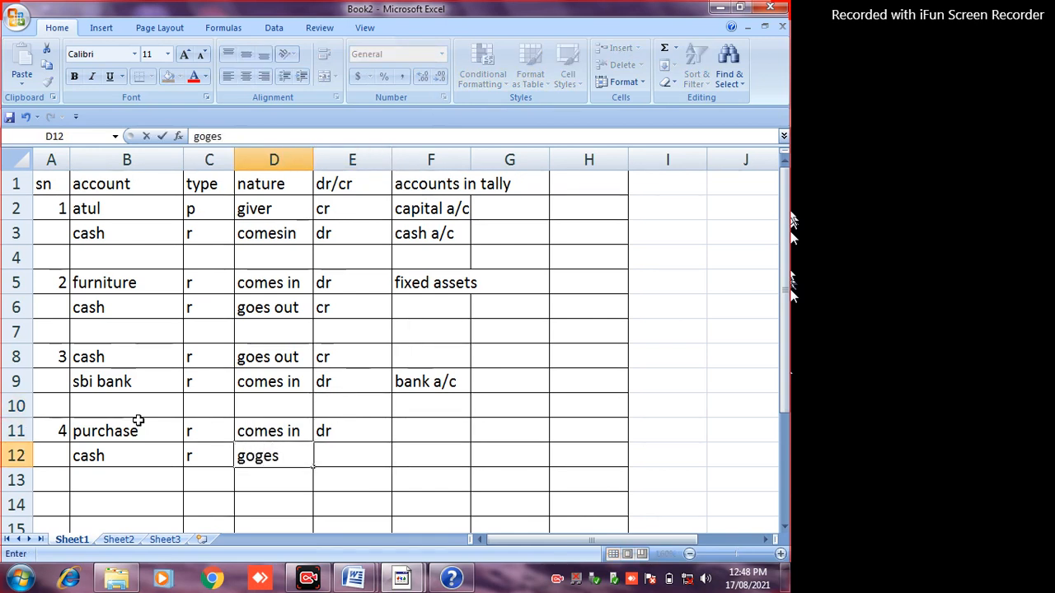
key("BackSpace")
key("BackSpace")
key("BackSpace")
type("es ")
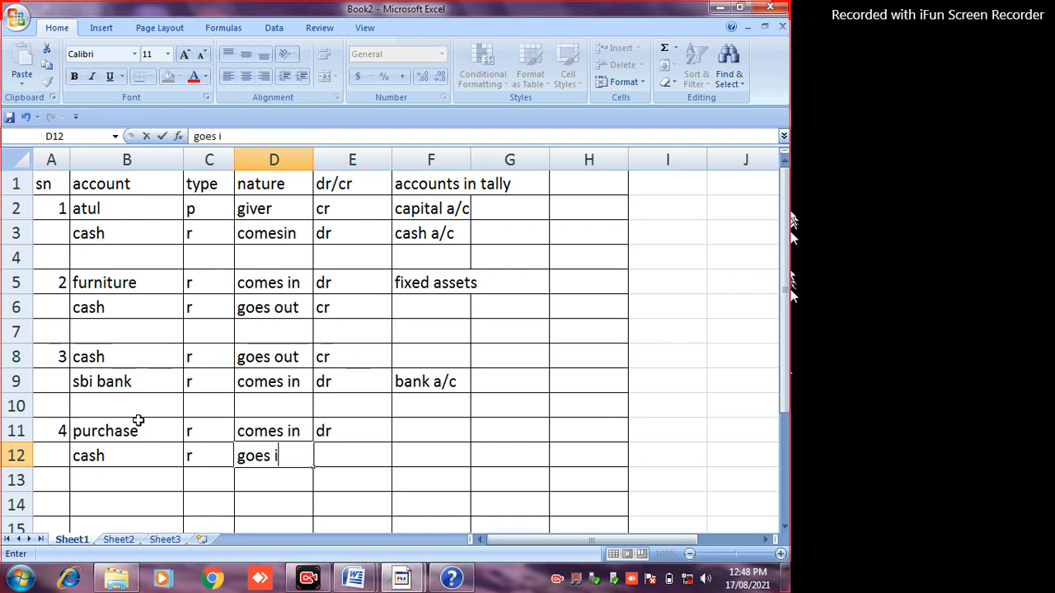
type("out")
key("Tab")
type("cr")
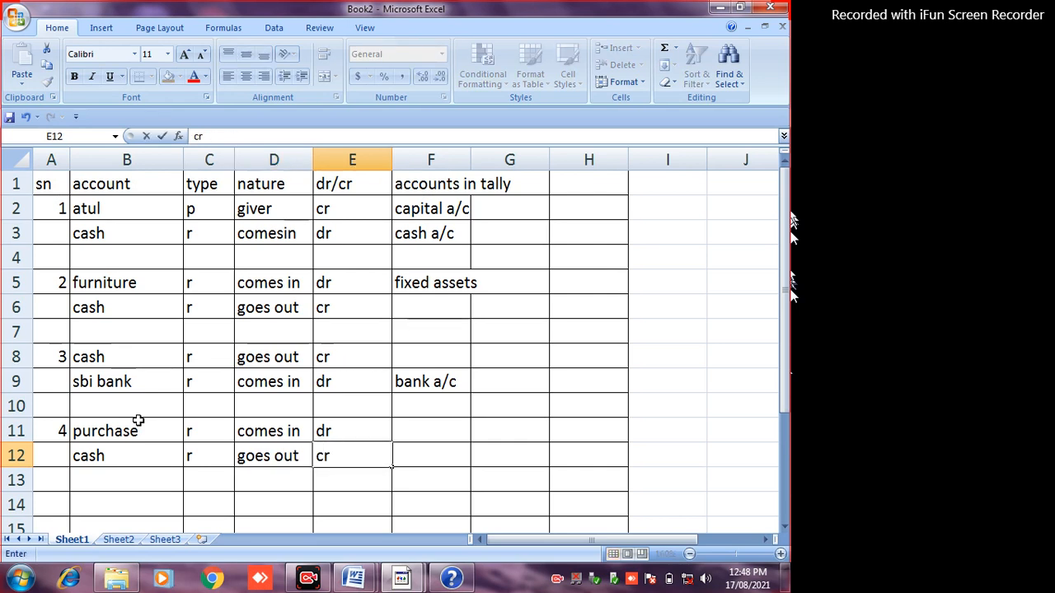
- Enter "purchase a/c" in F11 as the Tally account for purchase
key("Up")
key("Right")
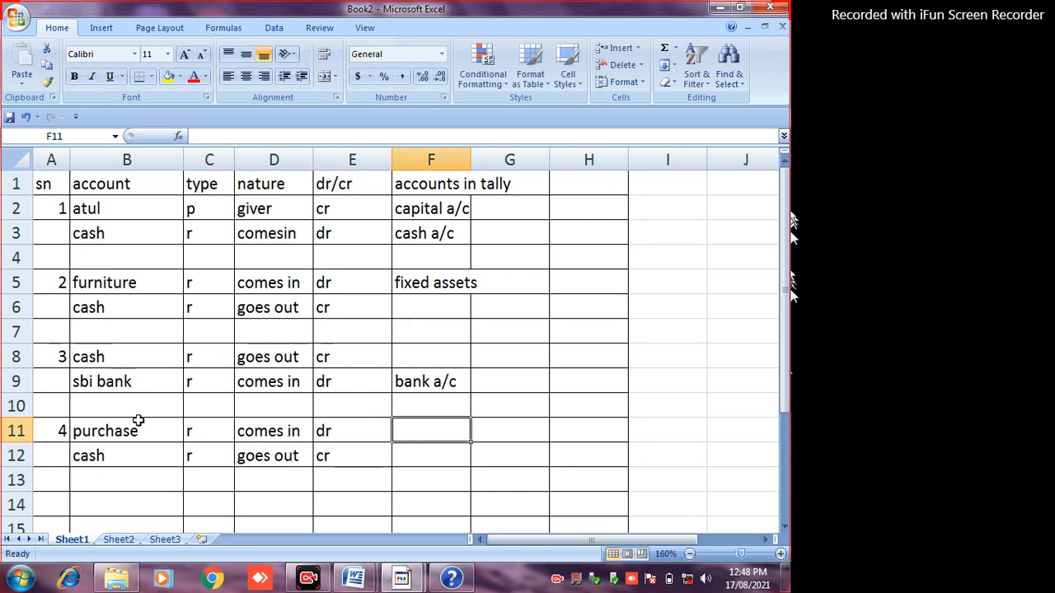
type("purchase a/c")
key("Return")
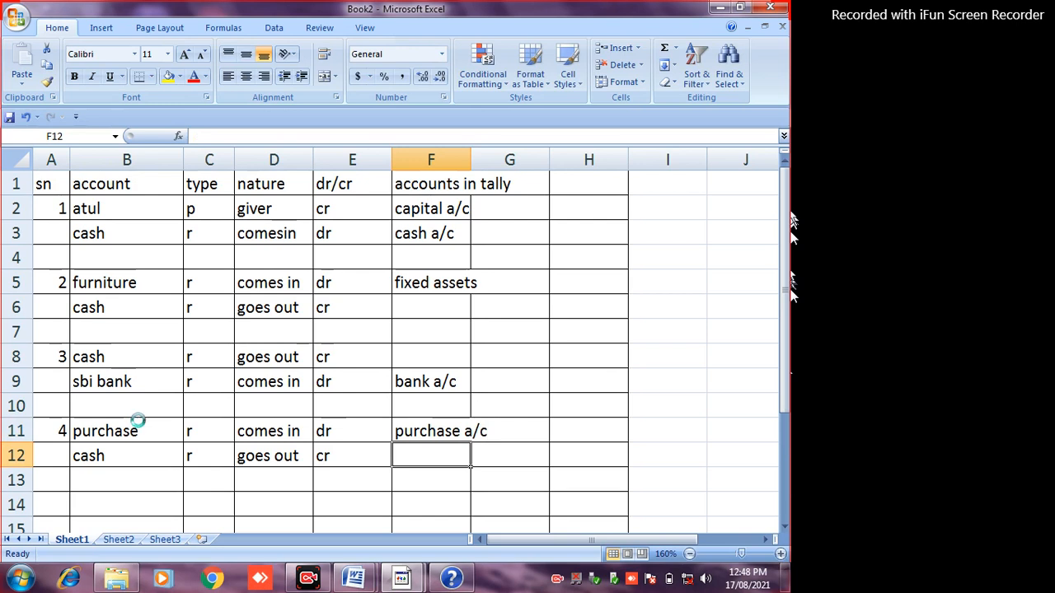
- Save the workbook as "taly journal" in the Documents library
key("ctrl+s")
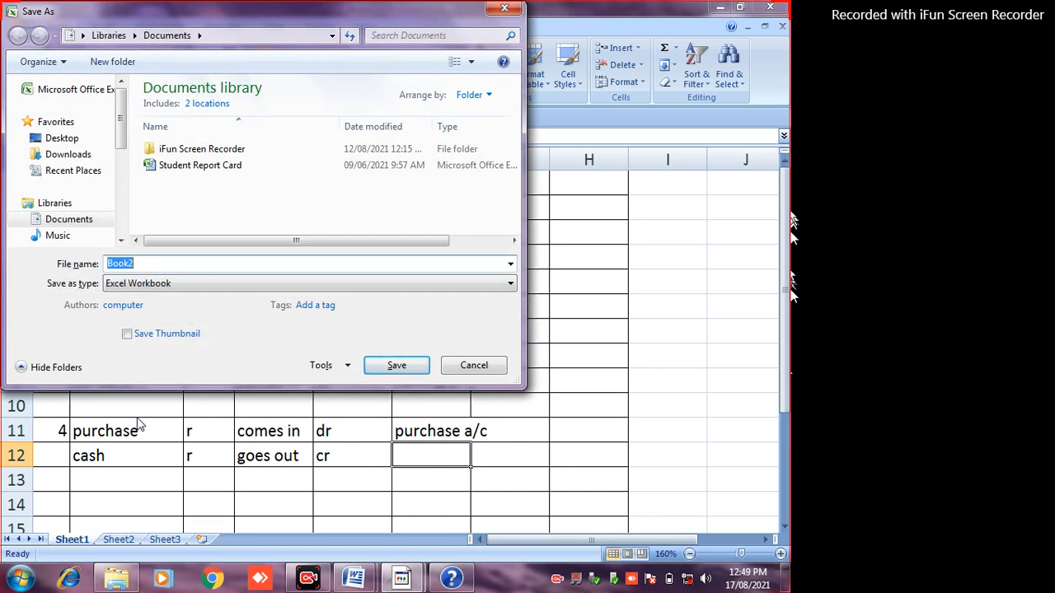
type("taly j")
key("BackSpace")
type("ournal")
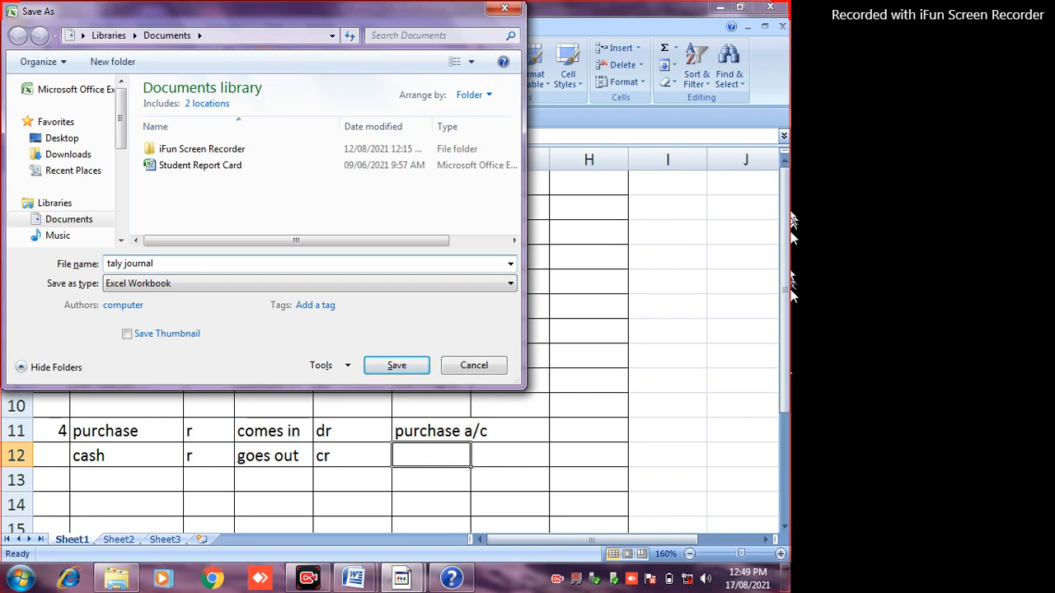
key("Return")
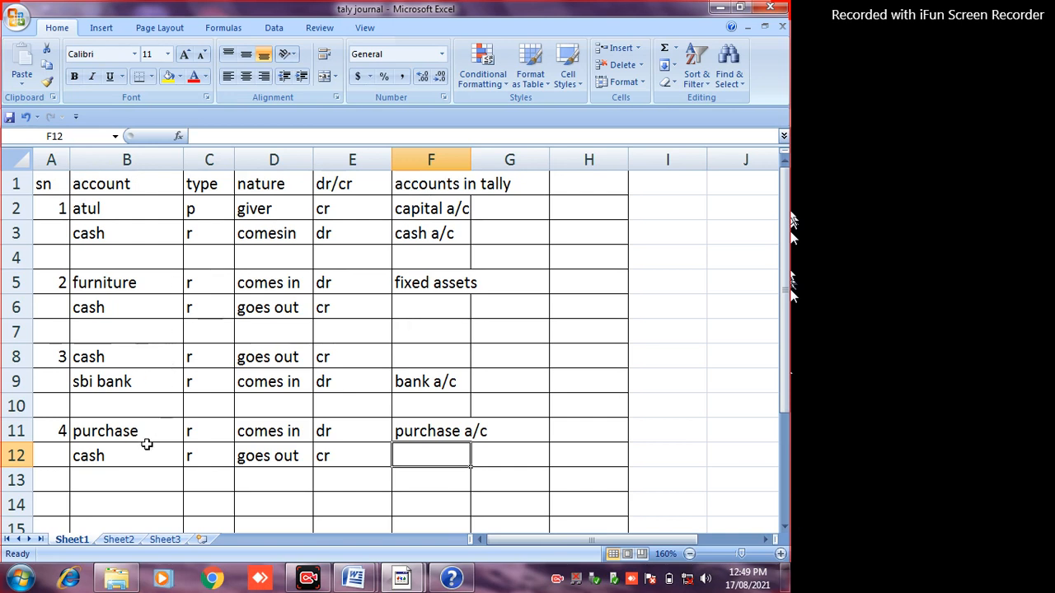
- Check the credit purchase from M/s Laptop House in the tallyentry1 Word document and return to the taly journal workbook in Excel
mouse_move(355, 581)
left_click(286, 420)
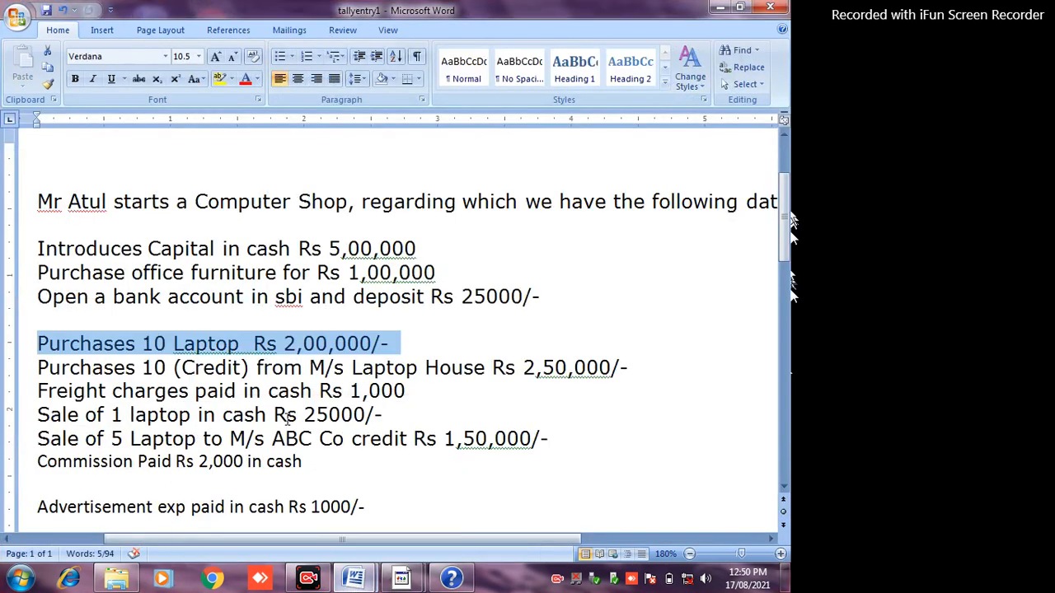
left_click(451, 365)
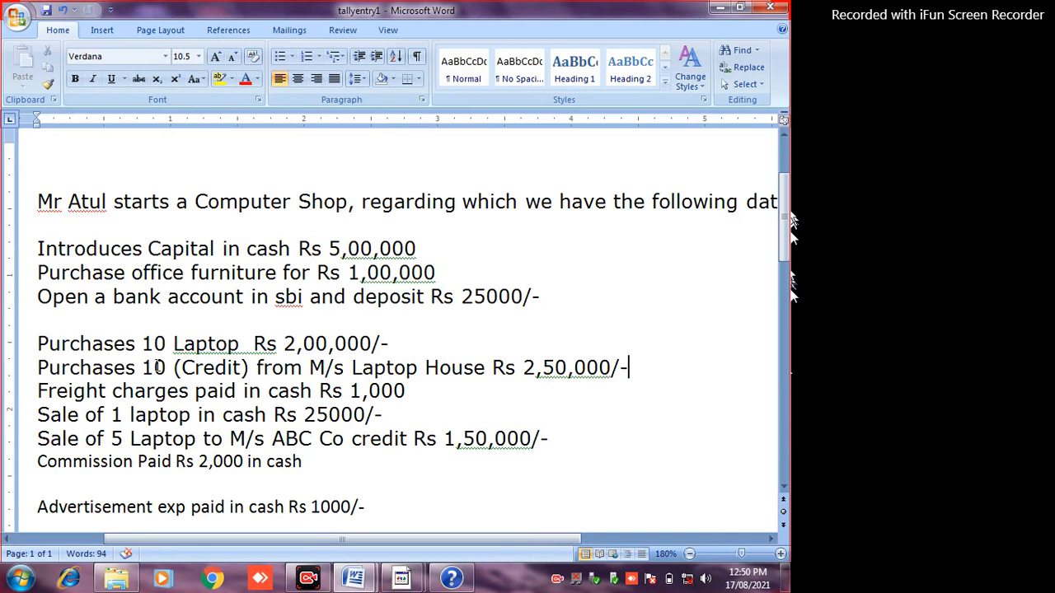
double_click(216, 366)
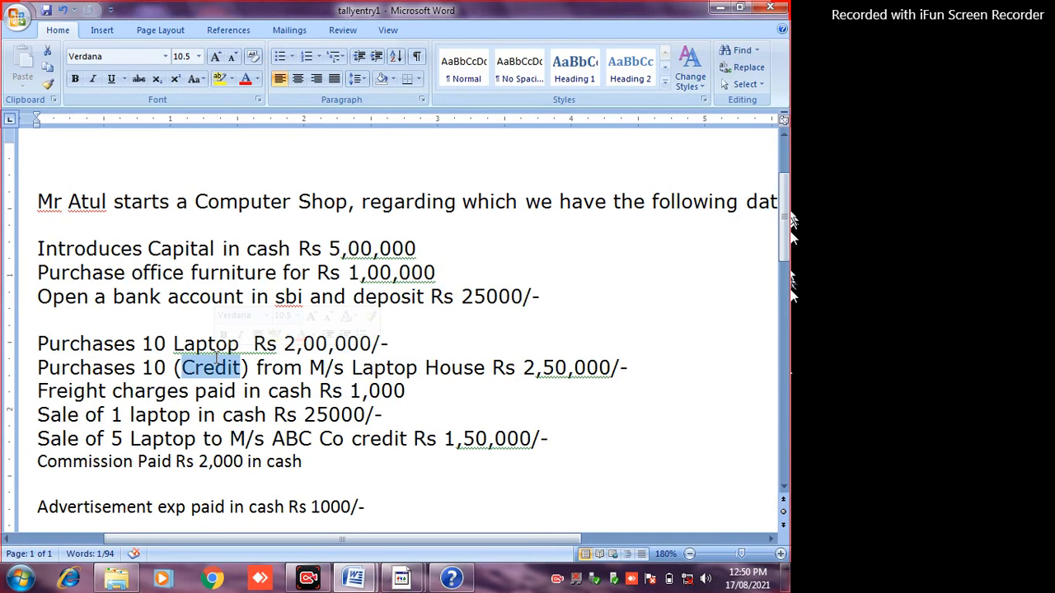
left_click(404, 577)
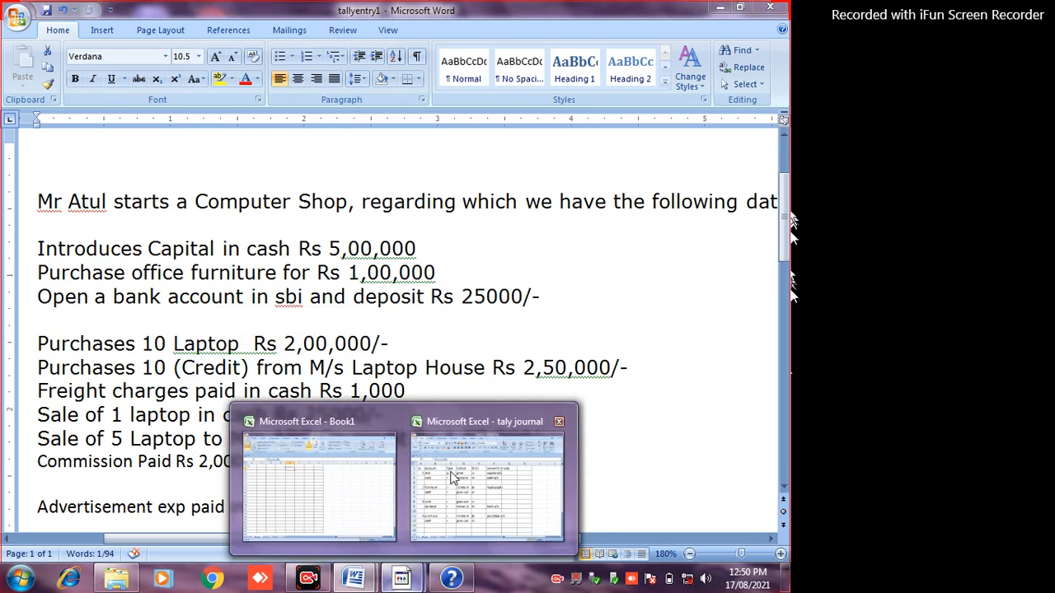
left_click(460, 421)
- Start the fifth transaction with serial number 5 in A14 and the account "purchase" in B14
scroll(460, 421, "down", 2)
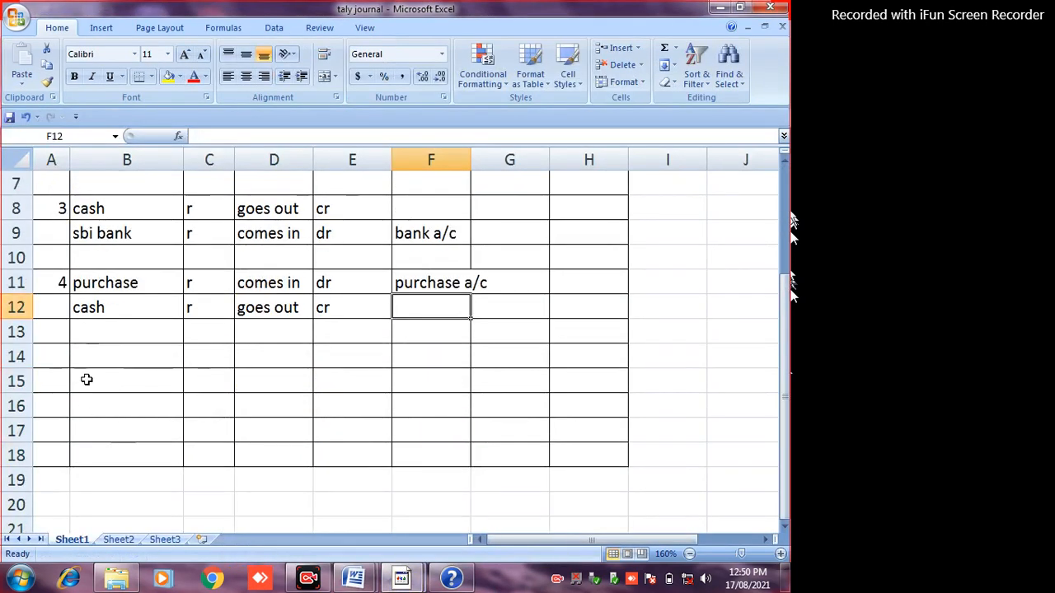
left_click(63, 356)
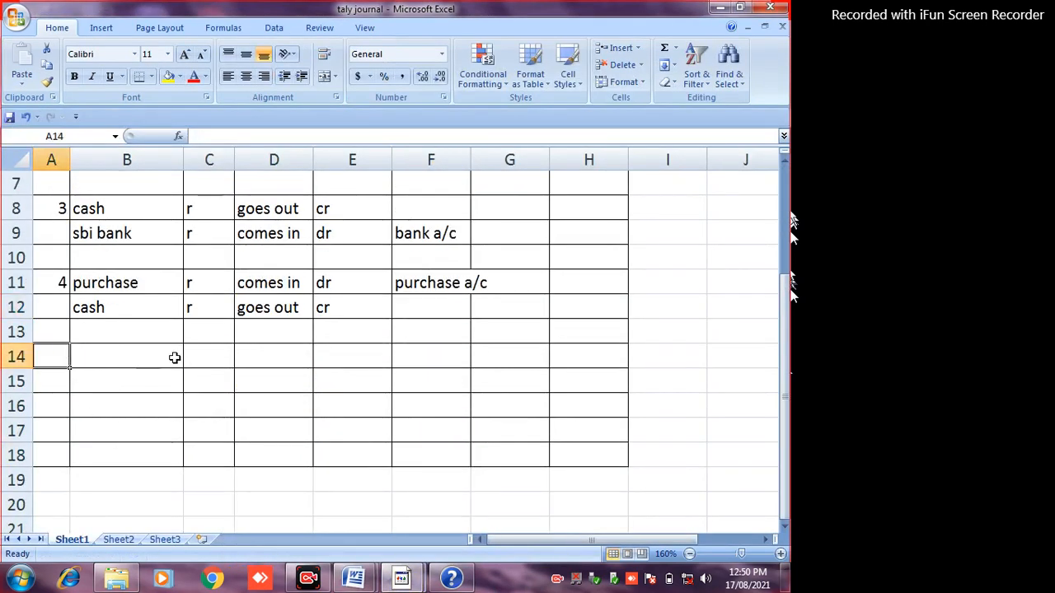
type("5")
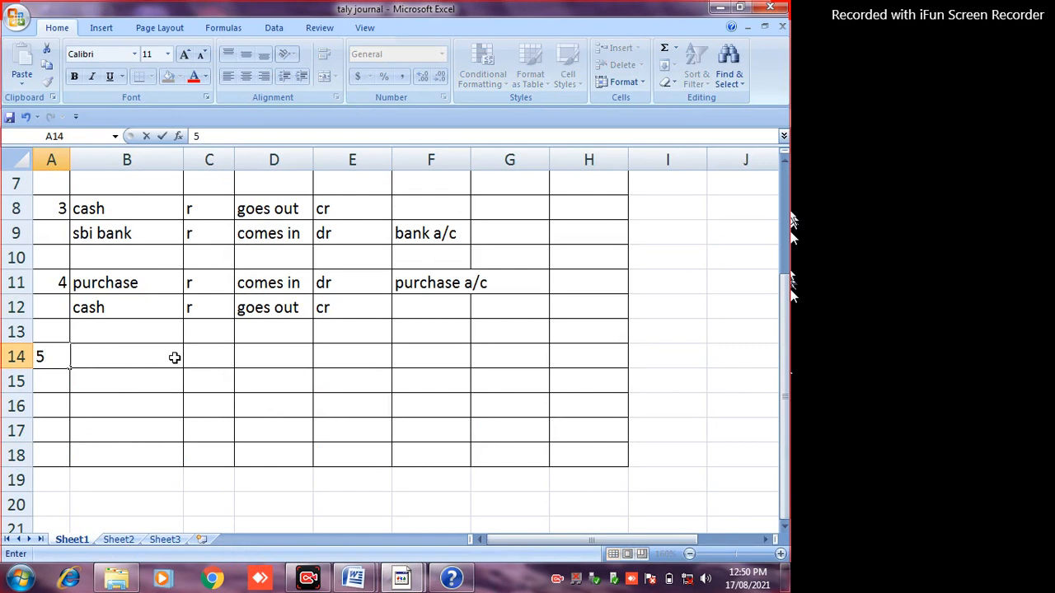
left_click(174, 357)
type("pu")
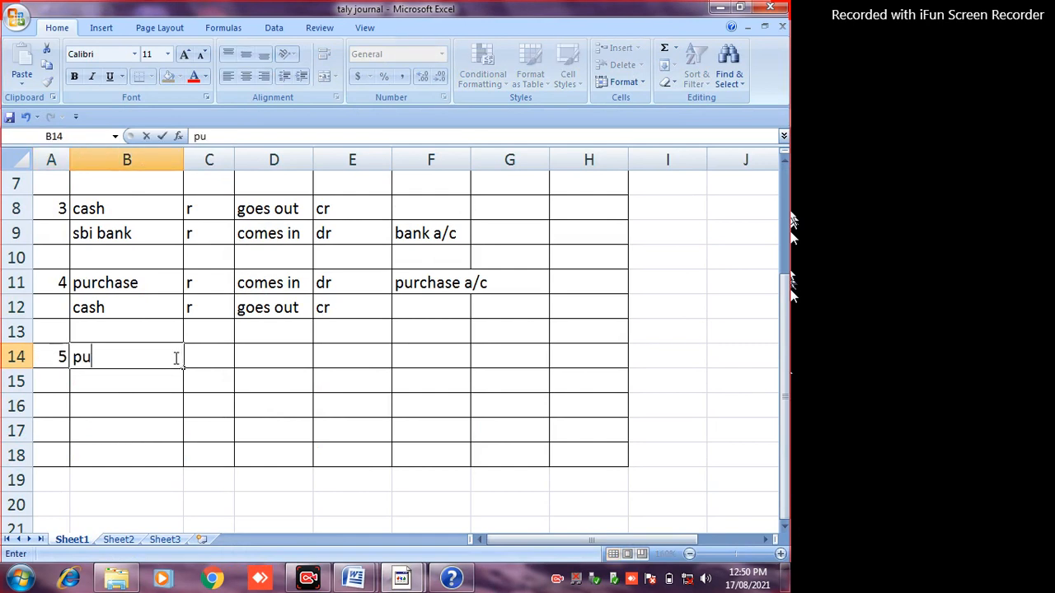
type("rchase")
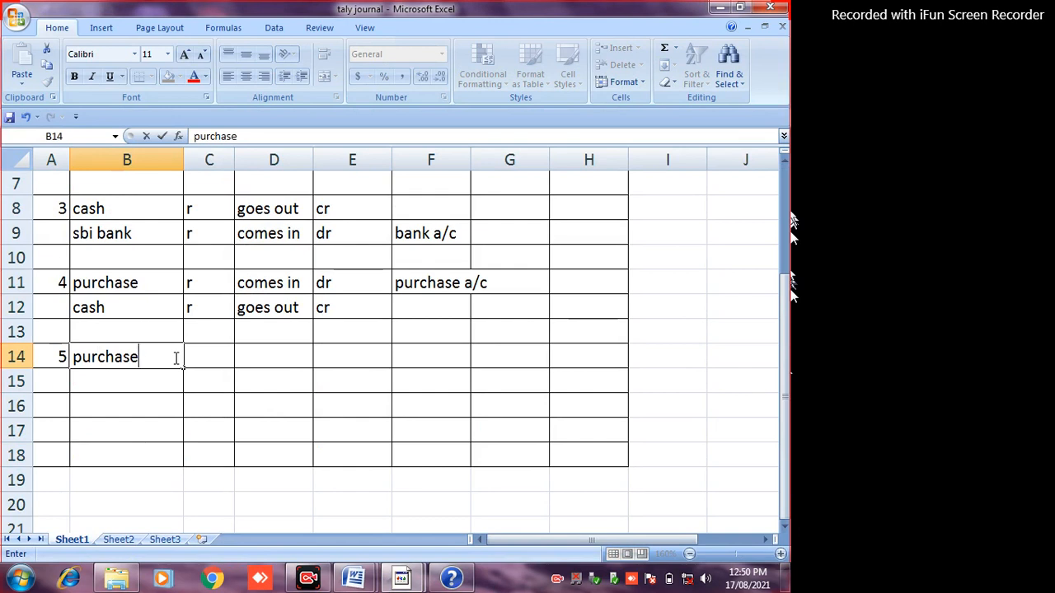
- Classify the fifth transaction's purchase account with type "r", nature "comes in" and "dr" in C14 to E14
key("Tab")
type("r")
key("Tab")
type("come")
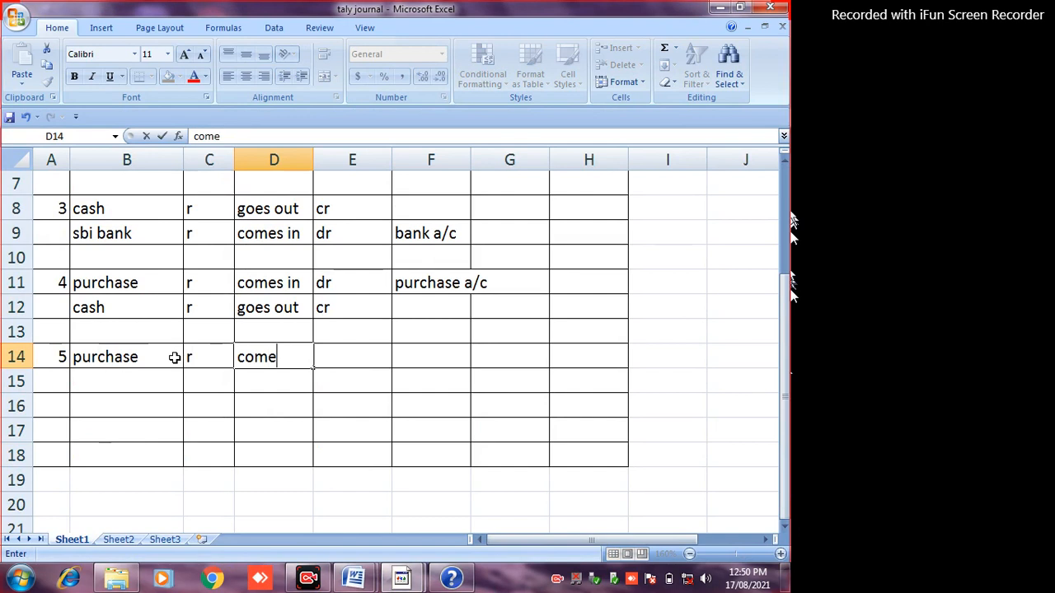
type("s in")
key("Tab")
type("dr")
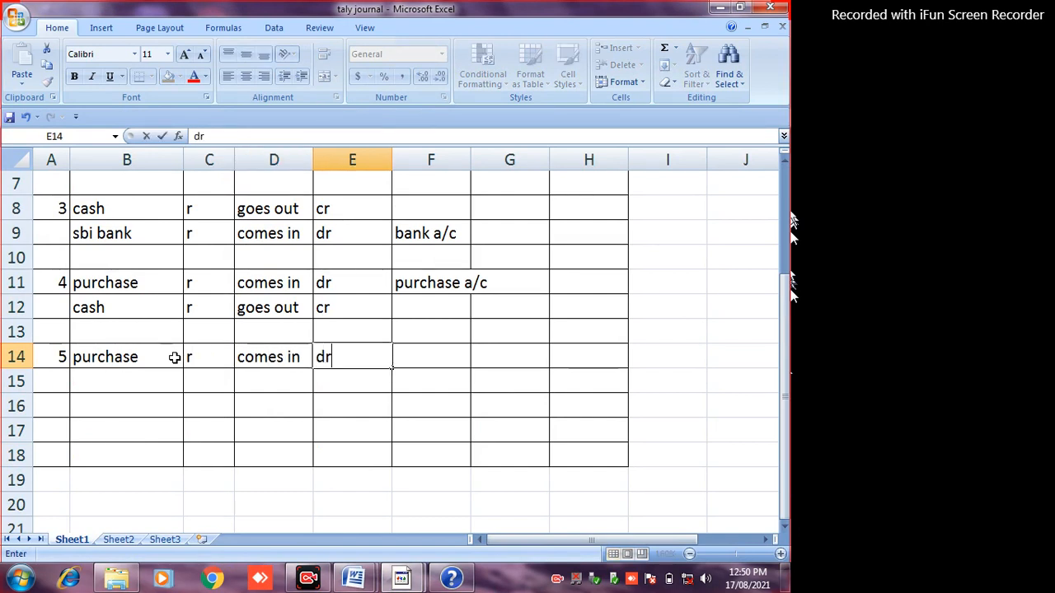
key("Return")
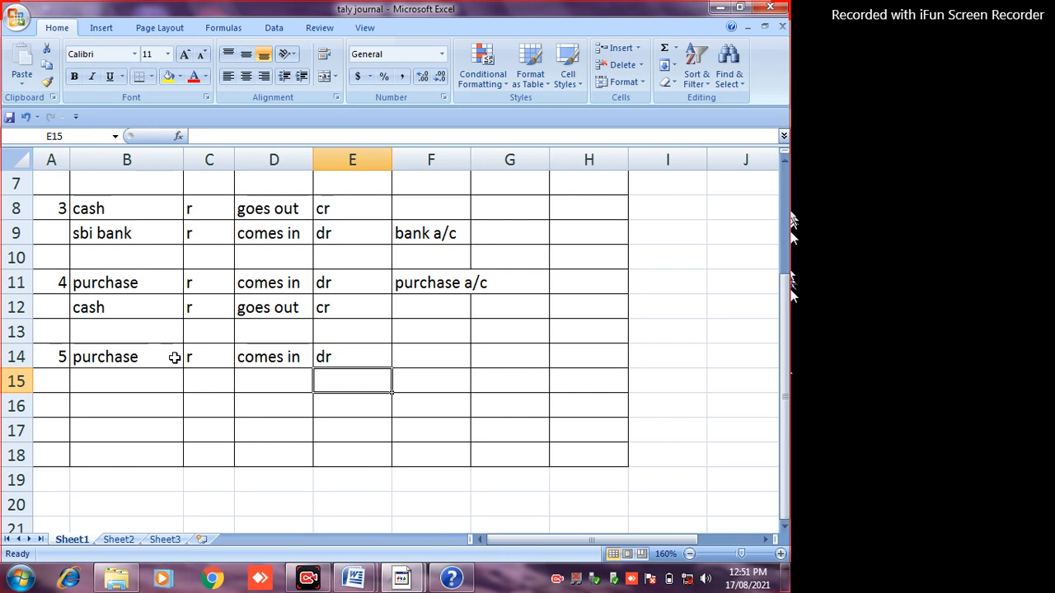
- Enter "laptop house" in B15 as the second account of the fifth transaction
key("Left")
key("Left")
key("Left")
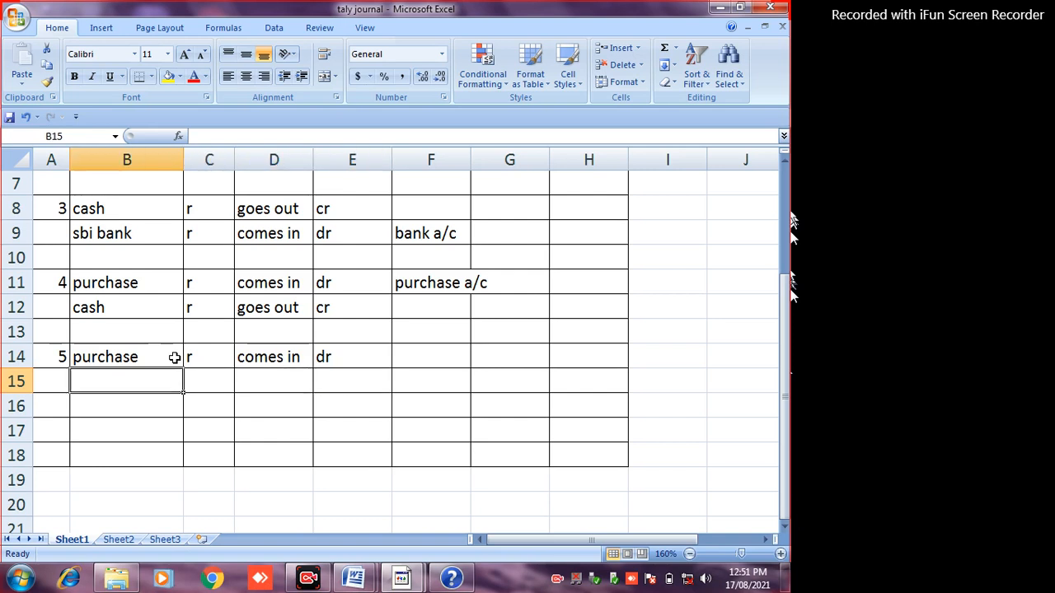
type("lapt")
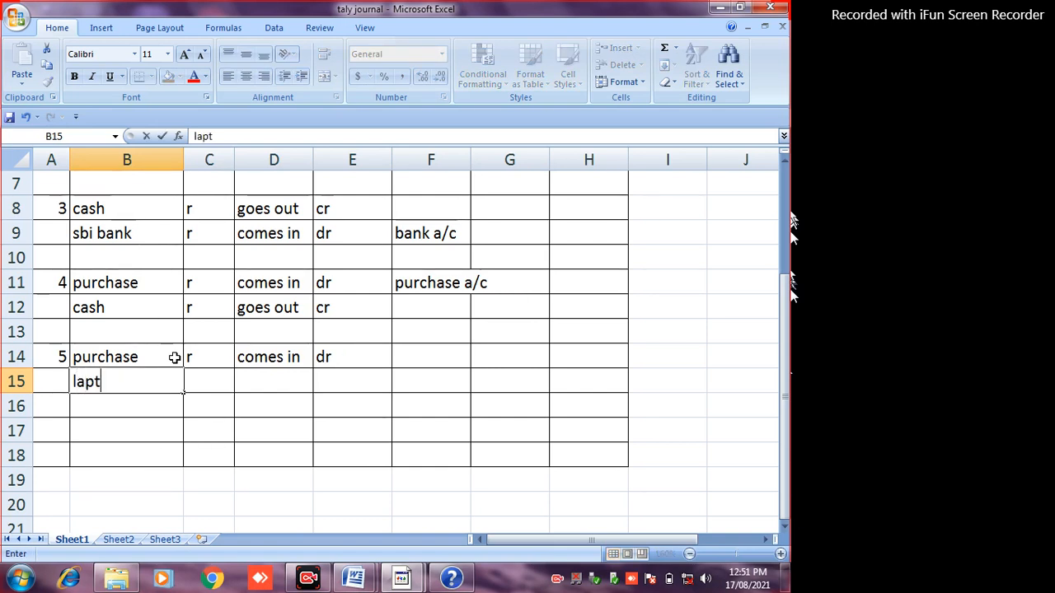
type("op hose")
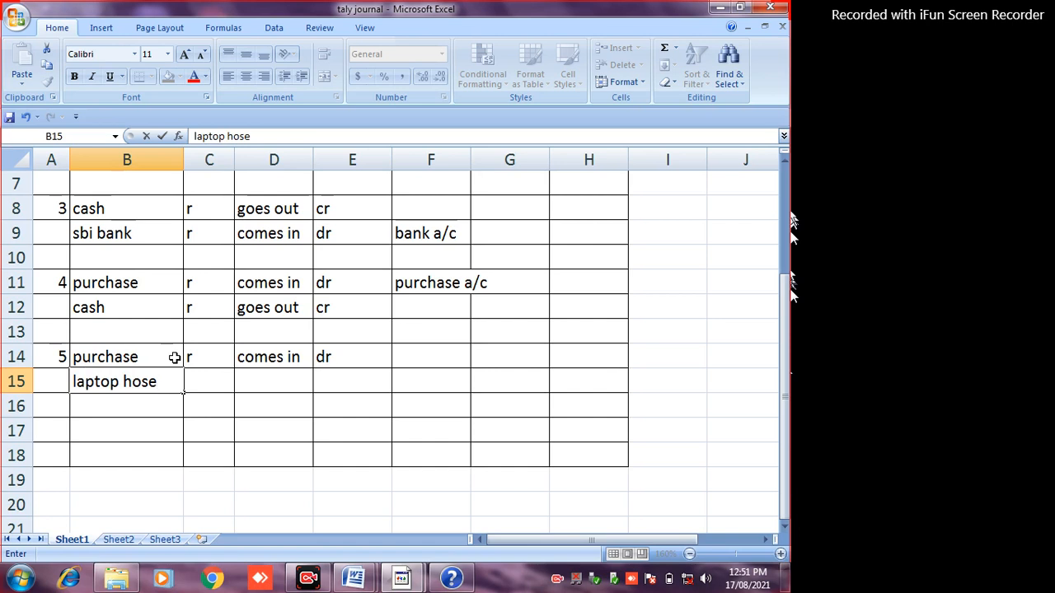
key("BackSpace")
key("BackSpace")
type("use")
key("Tab")
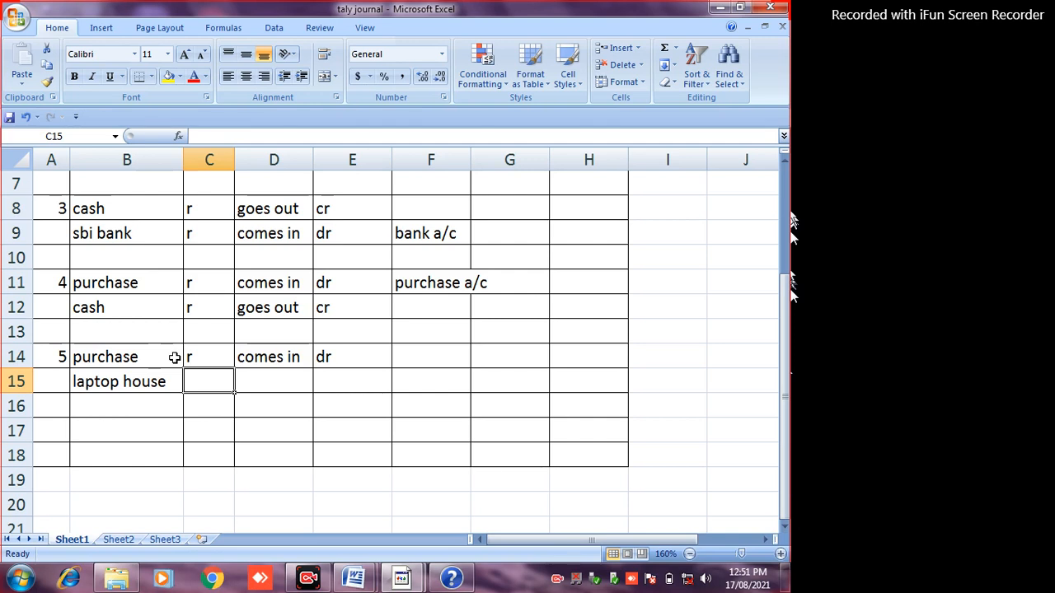
- Classify laptop house with type "p", nature "giver" and "cr" in C15 to E15
type("p")
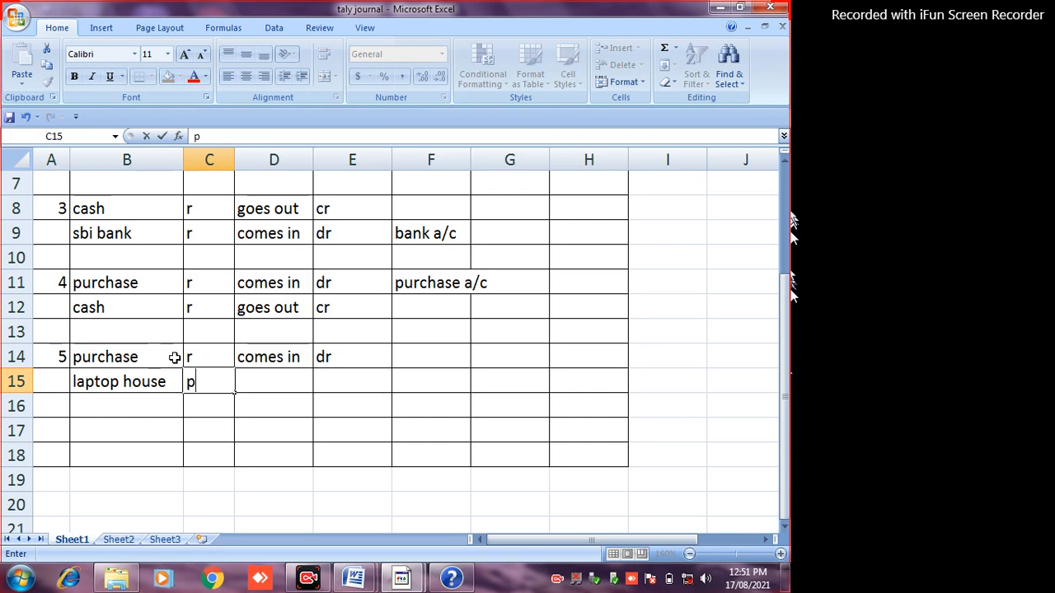
key("Tab")
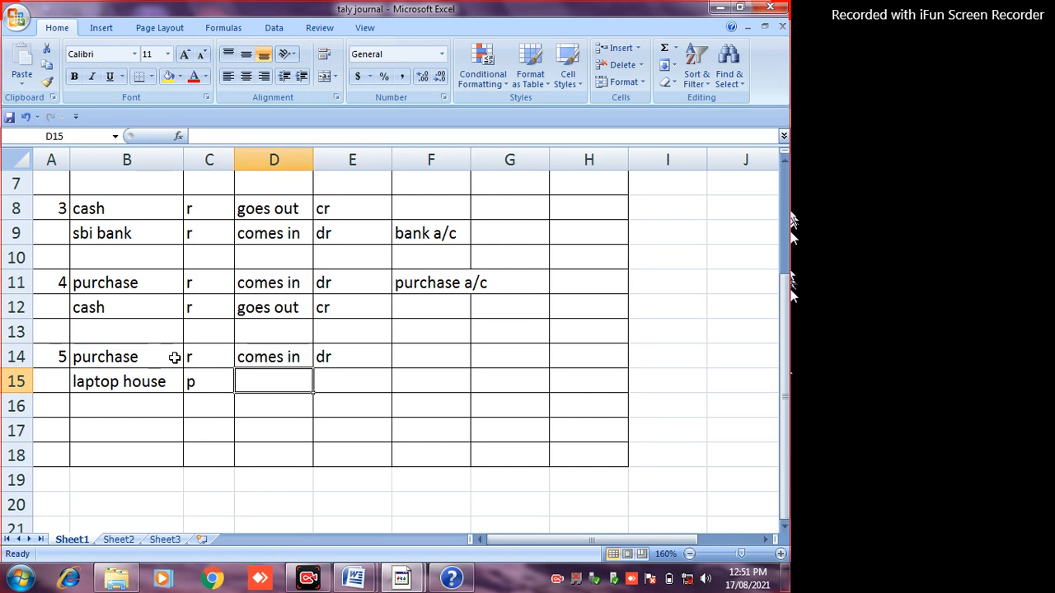
type("giver")
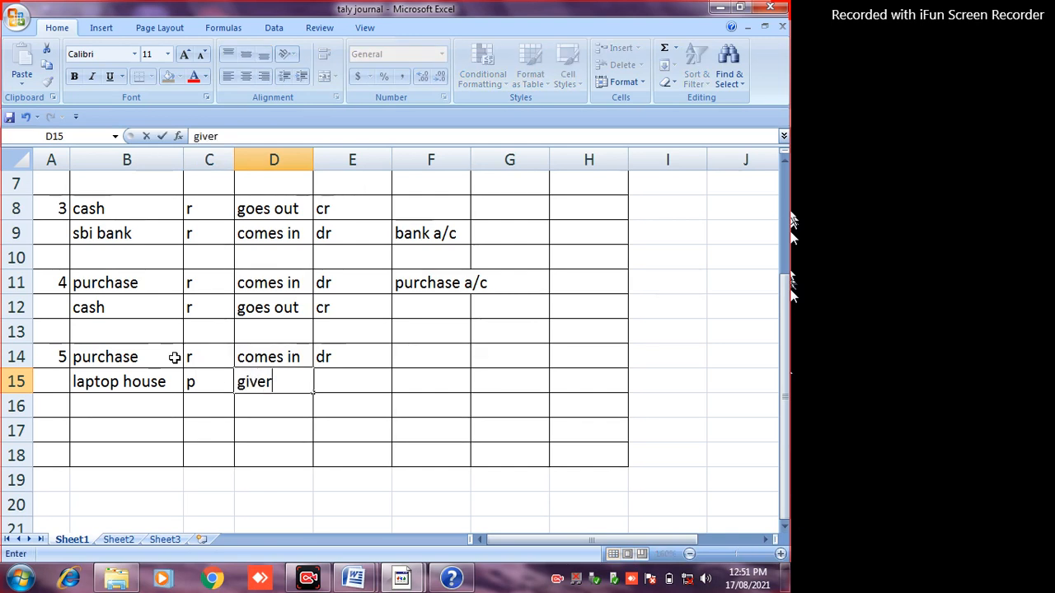
key("Tab")
type("cr")
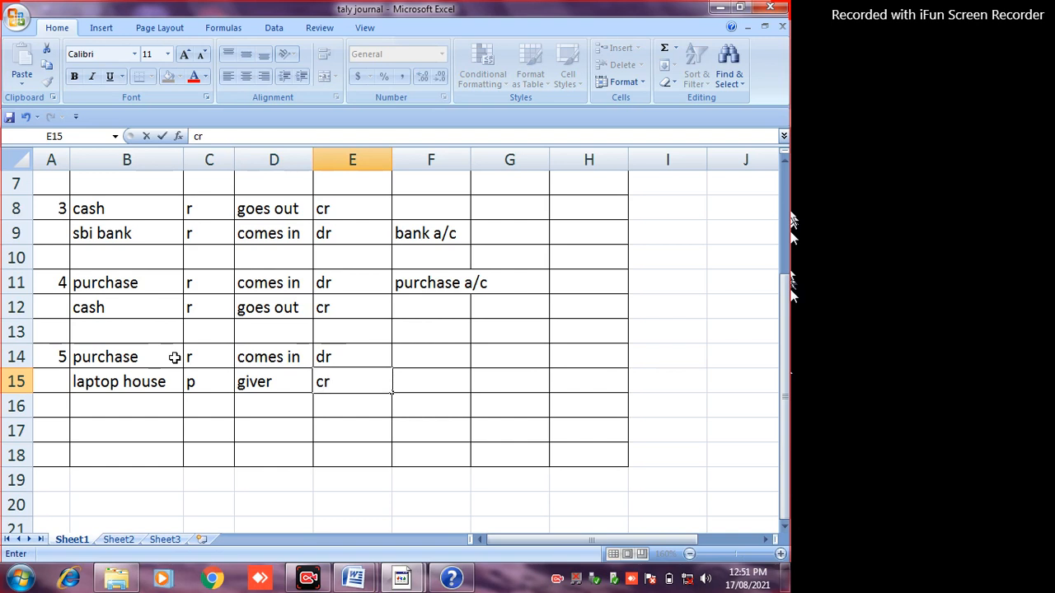
key("Return")
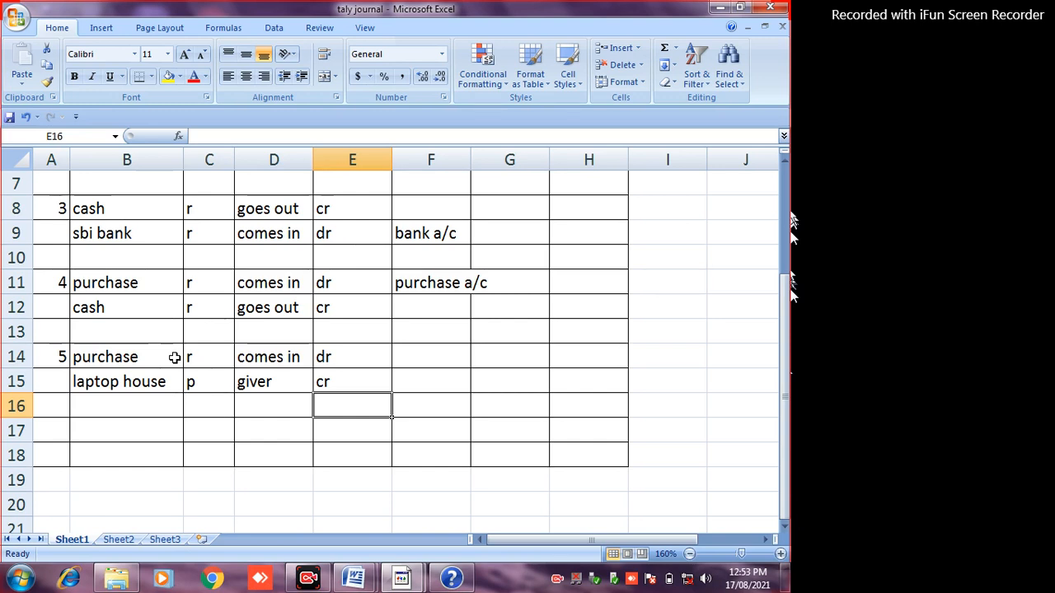
- Enter "sundry creditors" in F15 as the Tally account for laptop house
key("Up")
key("Right")
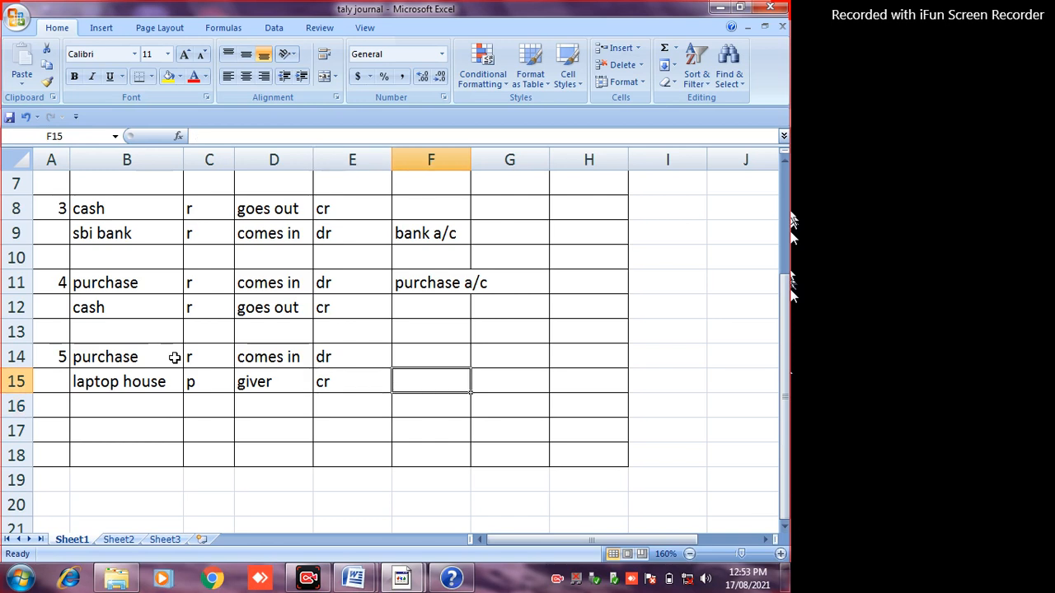
type("sundr")
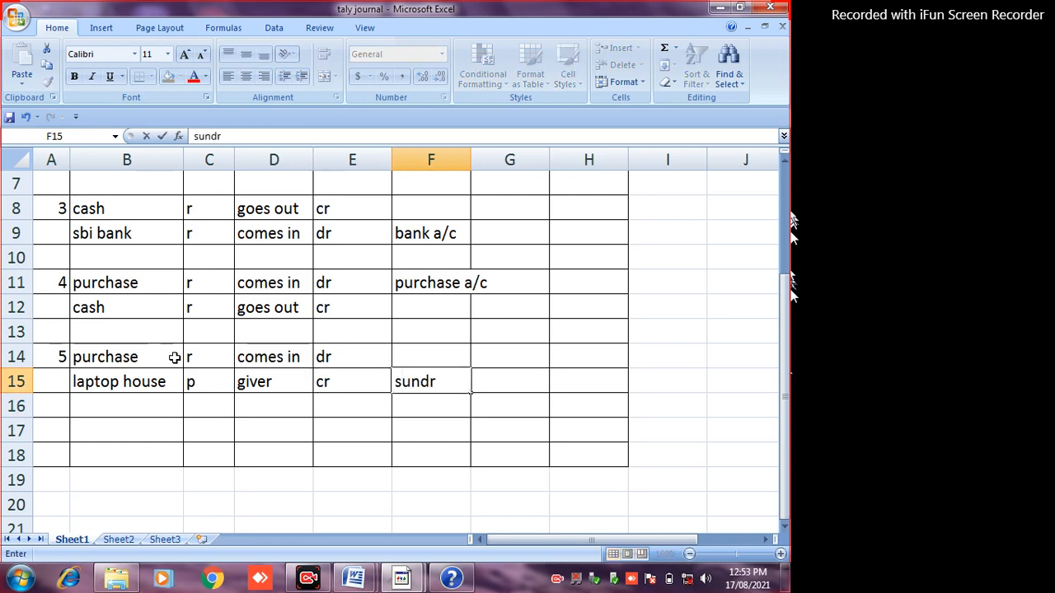
type("y creditors")
key("Return")
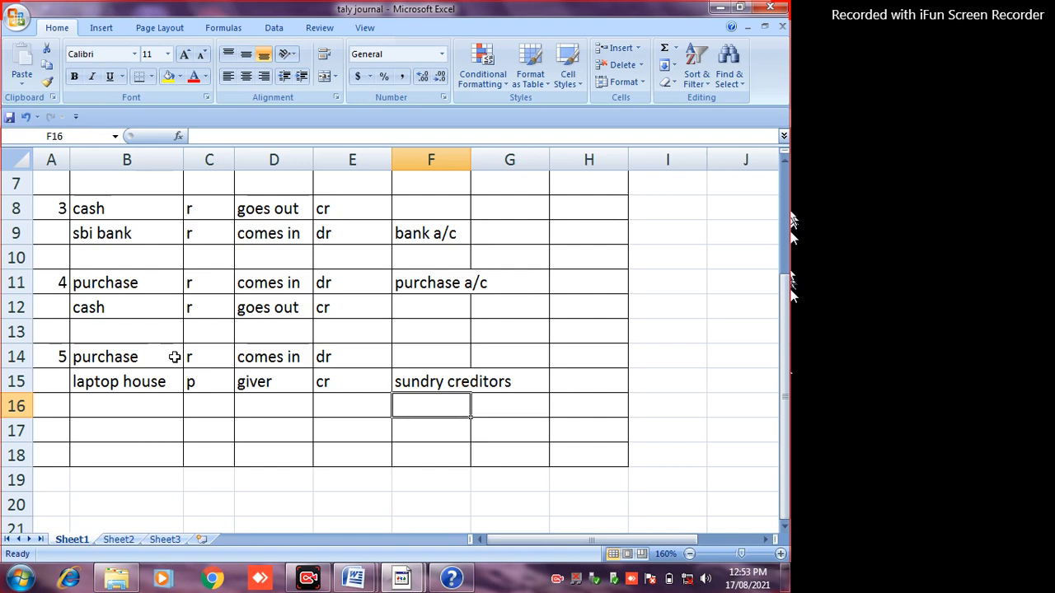
- Review the fourth entry's rows and the freight charges transaction in the tallyentry1 Word document, returning to the taly journal workbook in Excel
left_click_drag(66, 279, 509, 300)
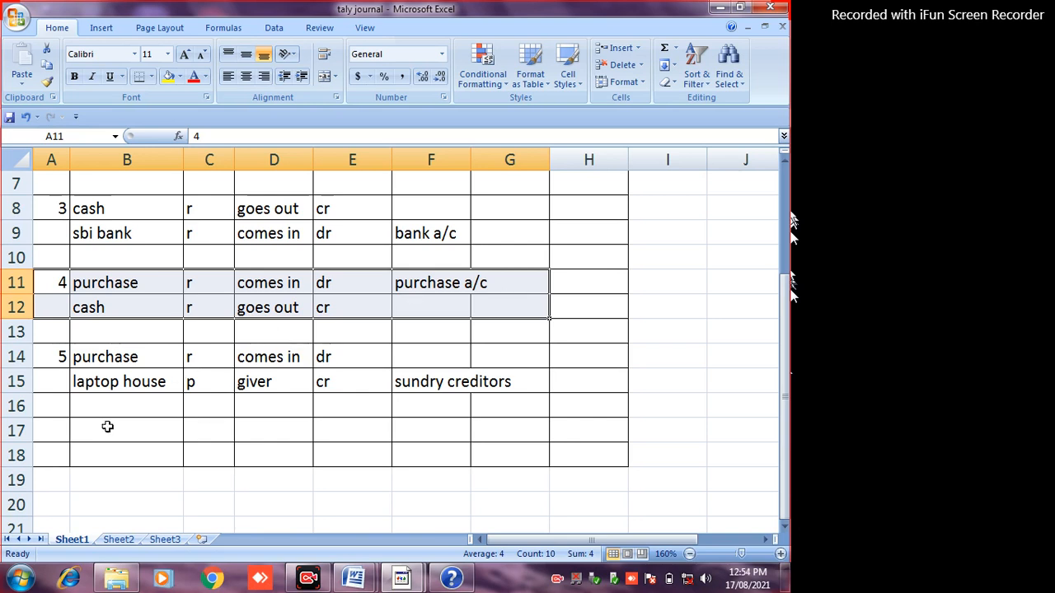
left_click(55, 428)
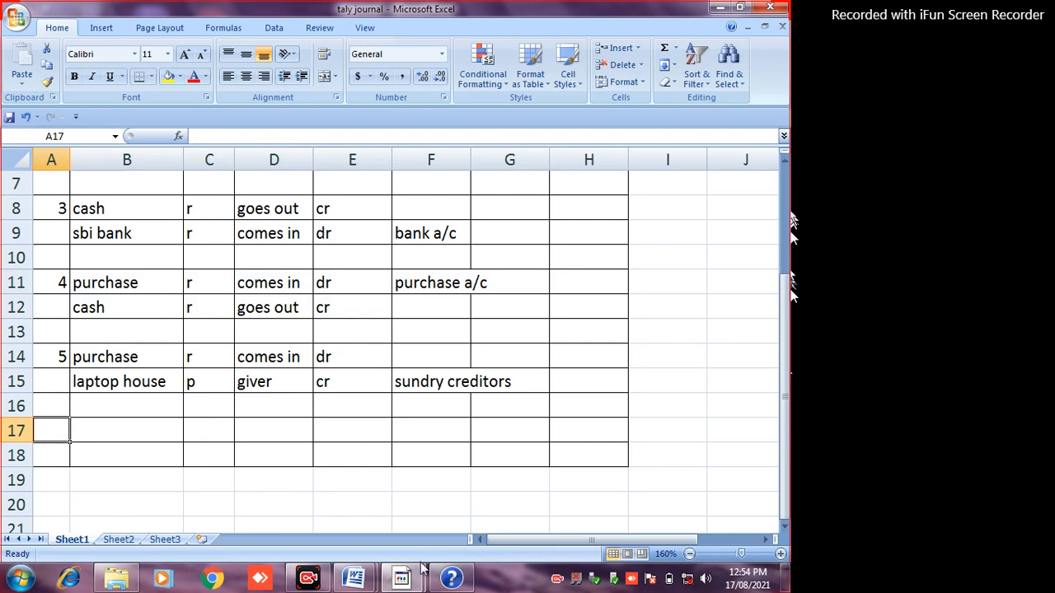
mouse_move(359, 585)
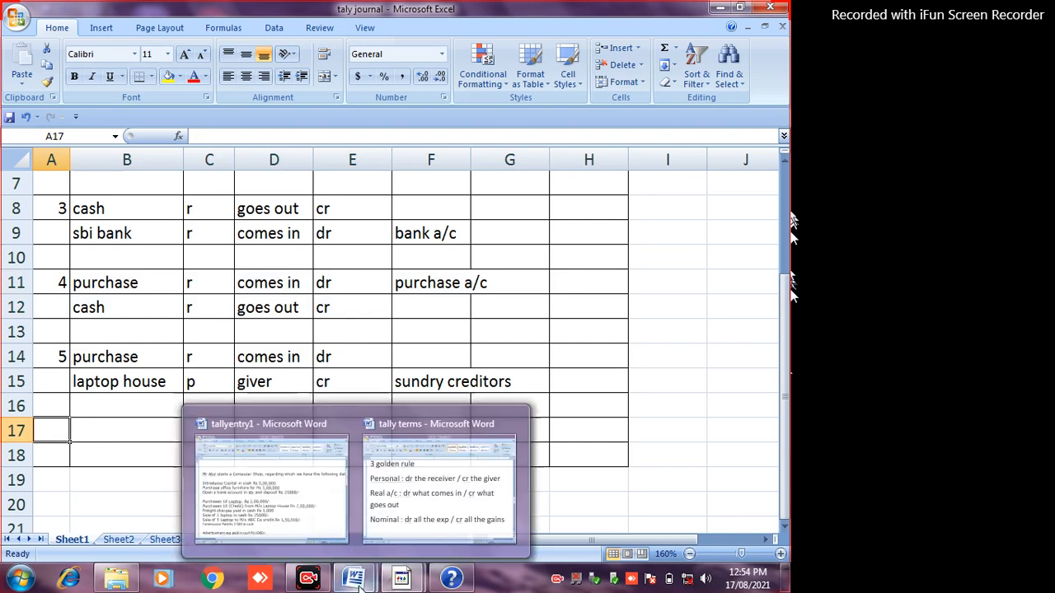
left_click(400, 415)
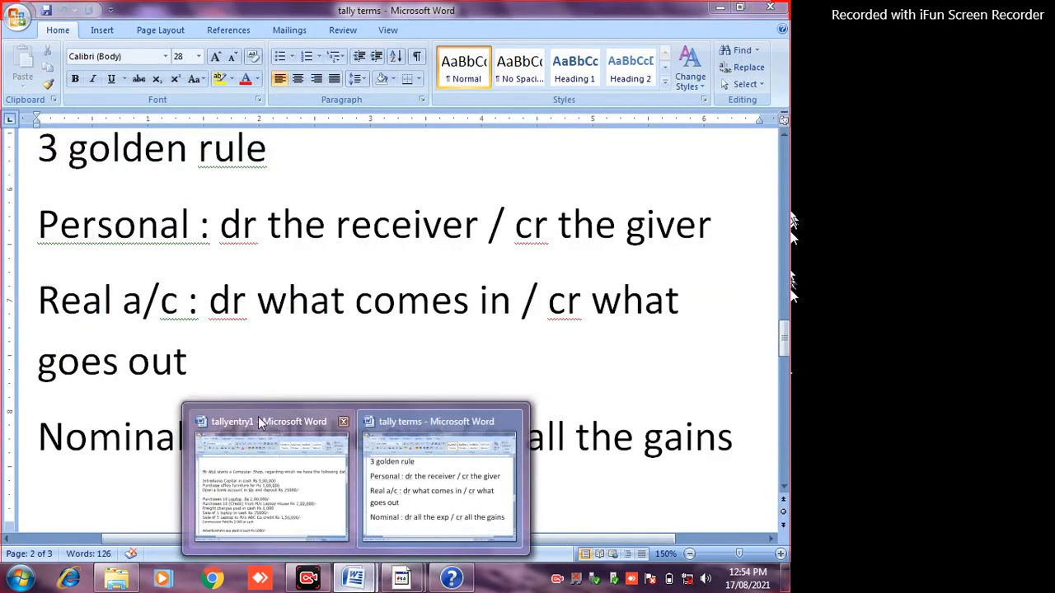
left_click(260, 415)
left_click_drag(33, 391, 427, 392)
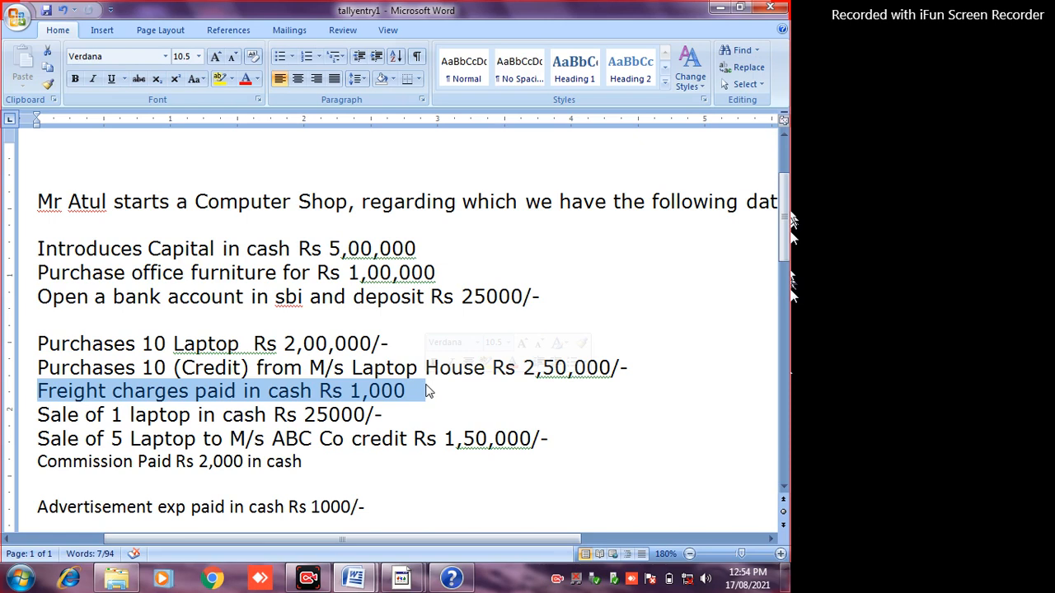
double_click(47, 396)
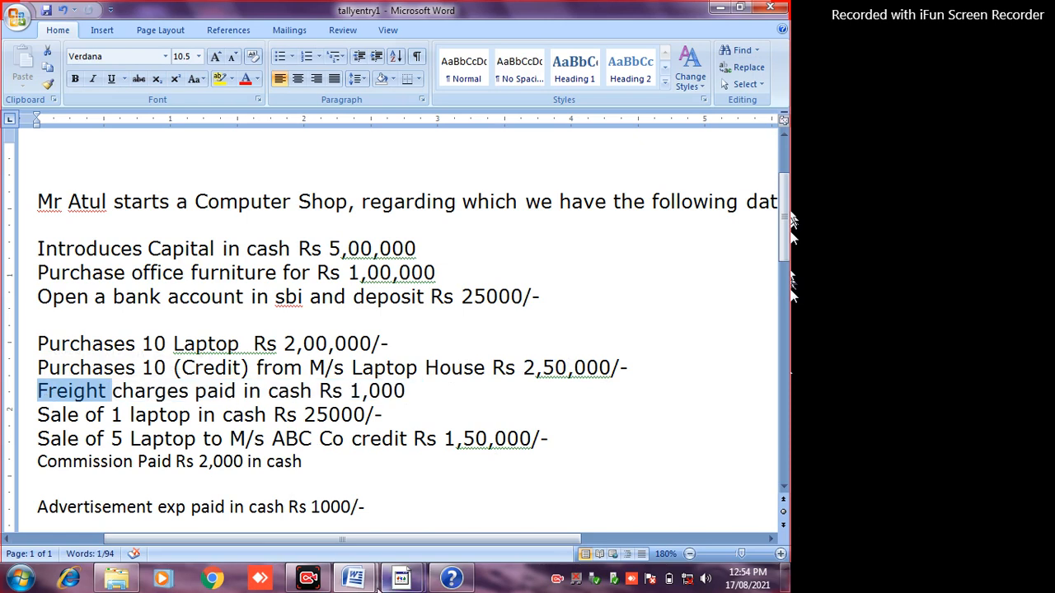
left_click(402, 578)
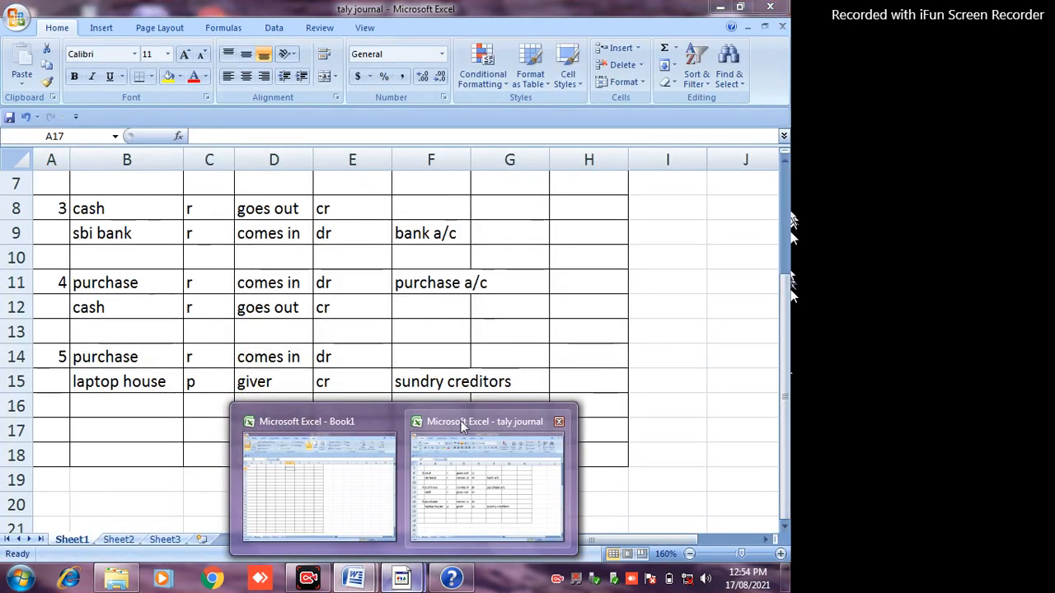
left_click(417, 421)
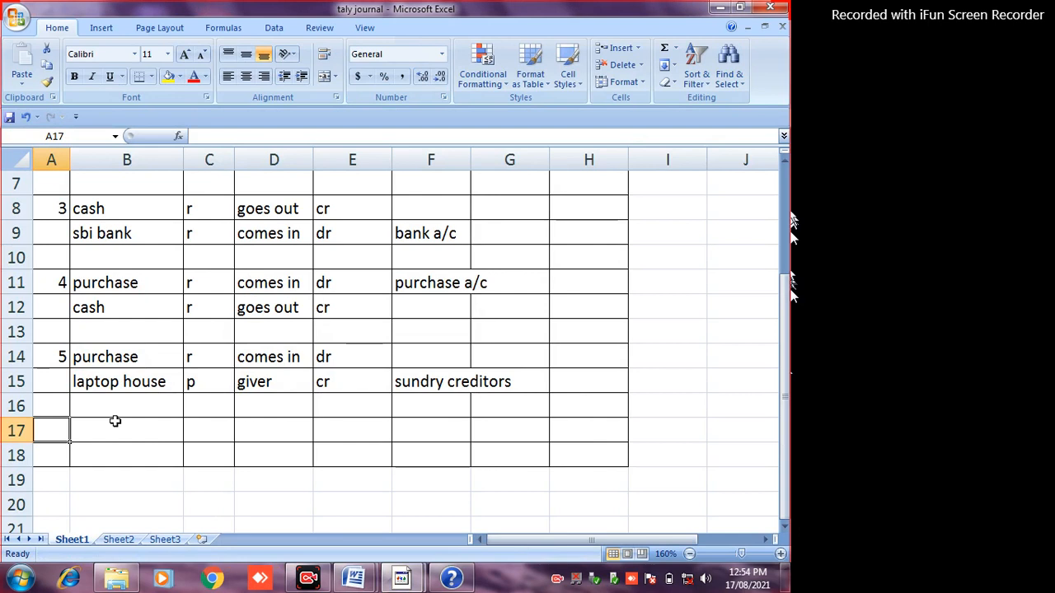
- Number the sixth transaction 6 in A17 and enter "freight" as its first account in B17
type("6")
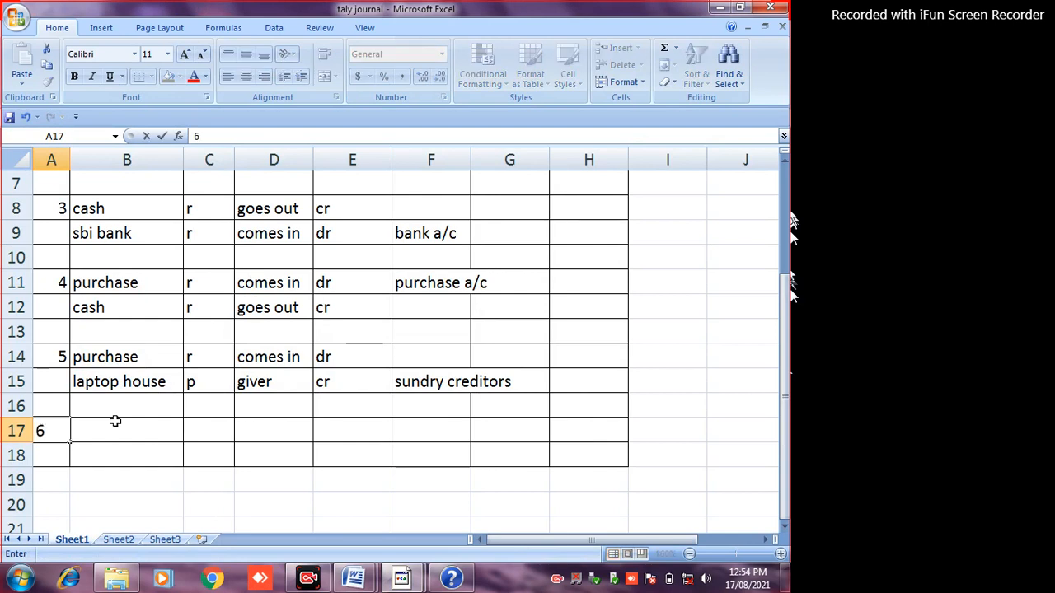
key("Tab")
type("fr")
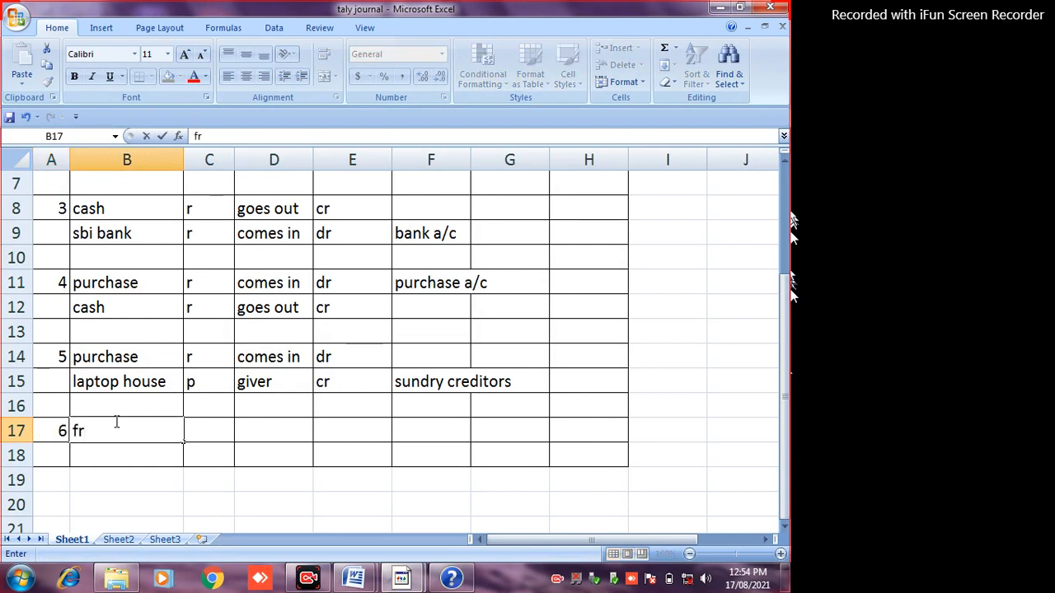
type("eigt")
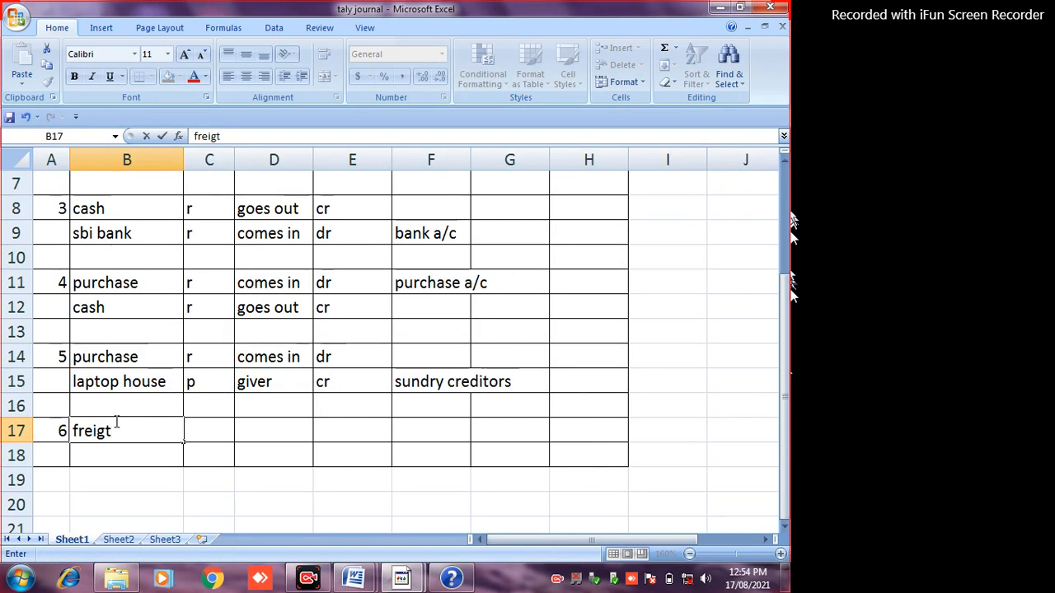
key("BackSpace")
key("BackSpace")
type("ight")
- Enter "cash" in B18 as the second account of the sixth transaction
key("End")
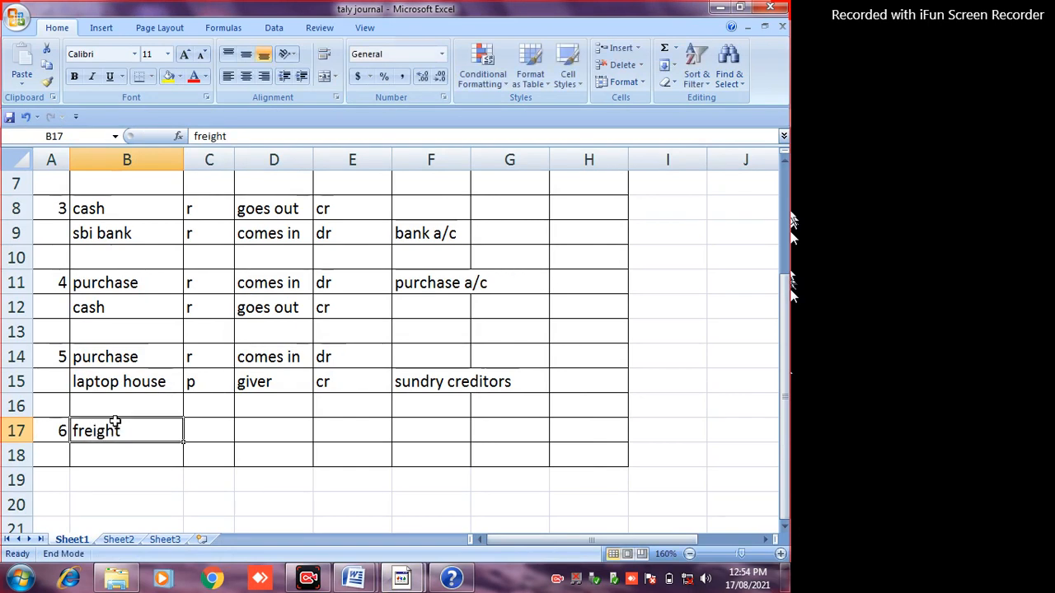
key("Down")
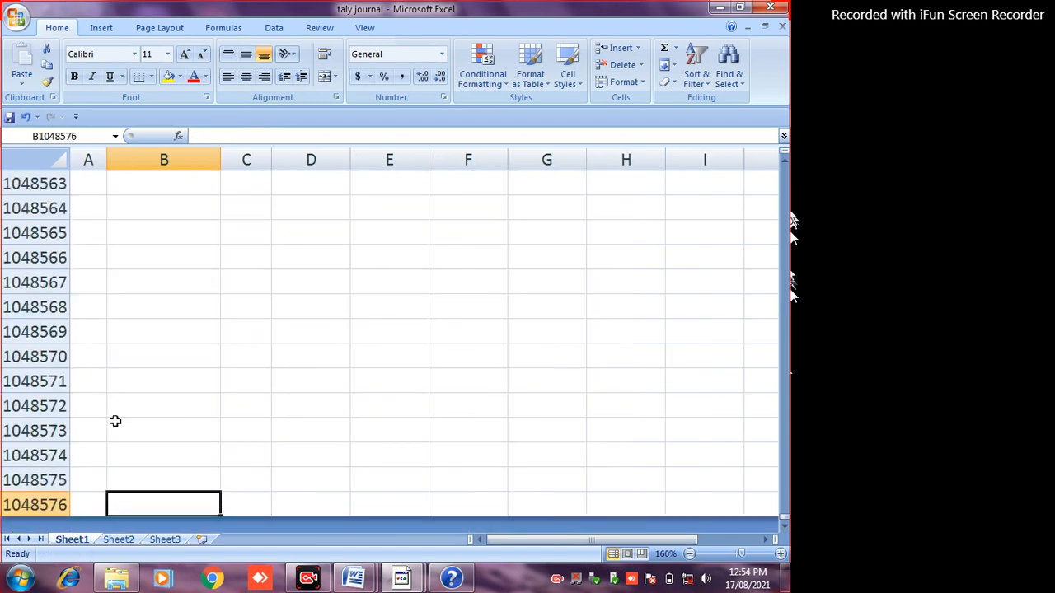
key("End")
key("Up")
key("Down")
type("cash")
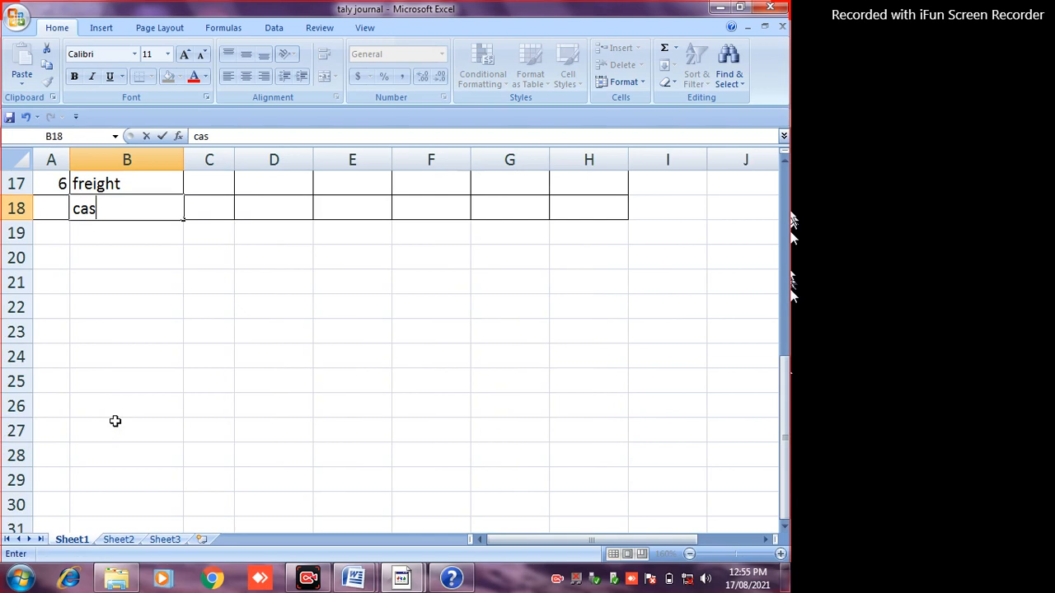
- Enter the account types "n" for freight in C17 and "r" for cash in C18
key("Up")
key("Up")
key("Up")
key("Up")
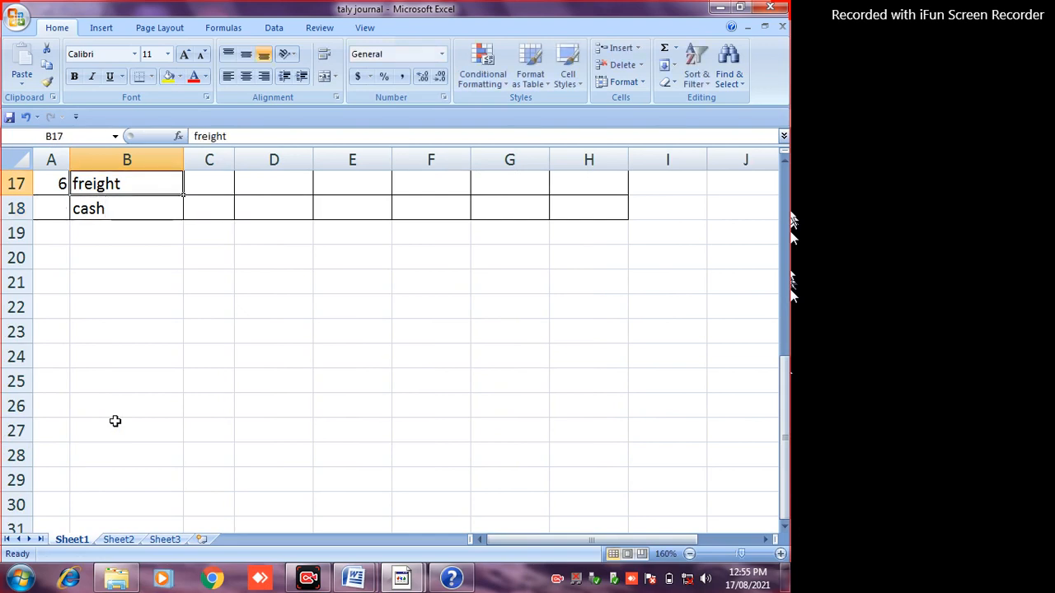
key("Down")
key("Down")
key("Down")
key("Right")
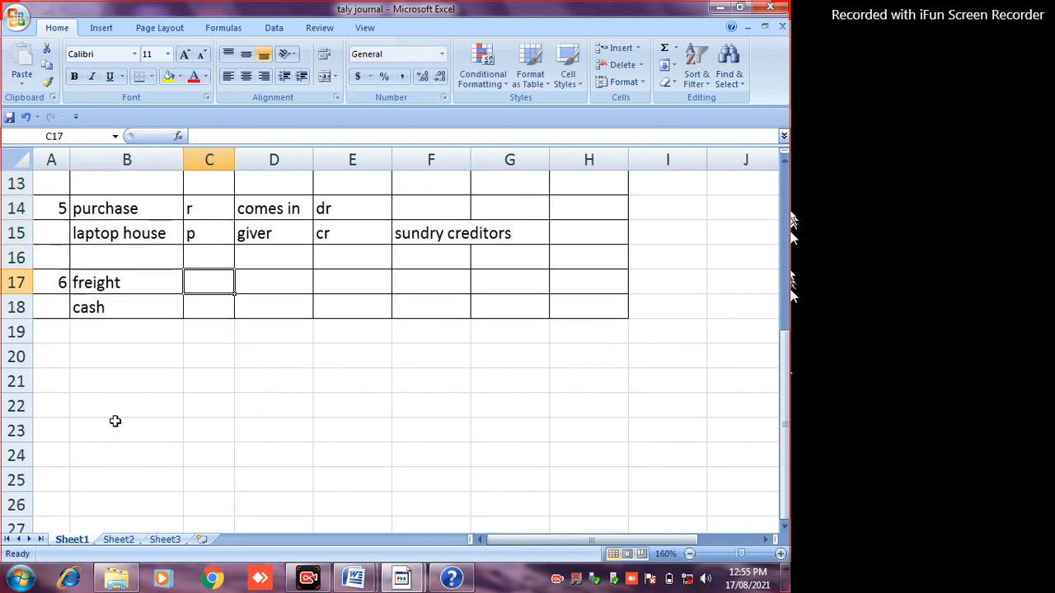
type("n")
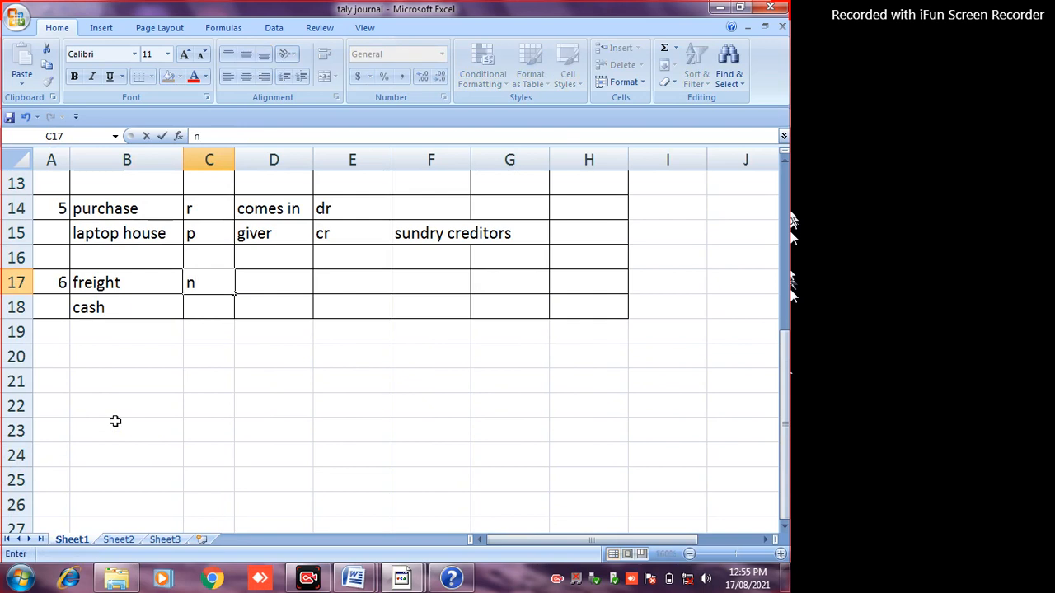
key("Return")
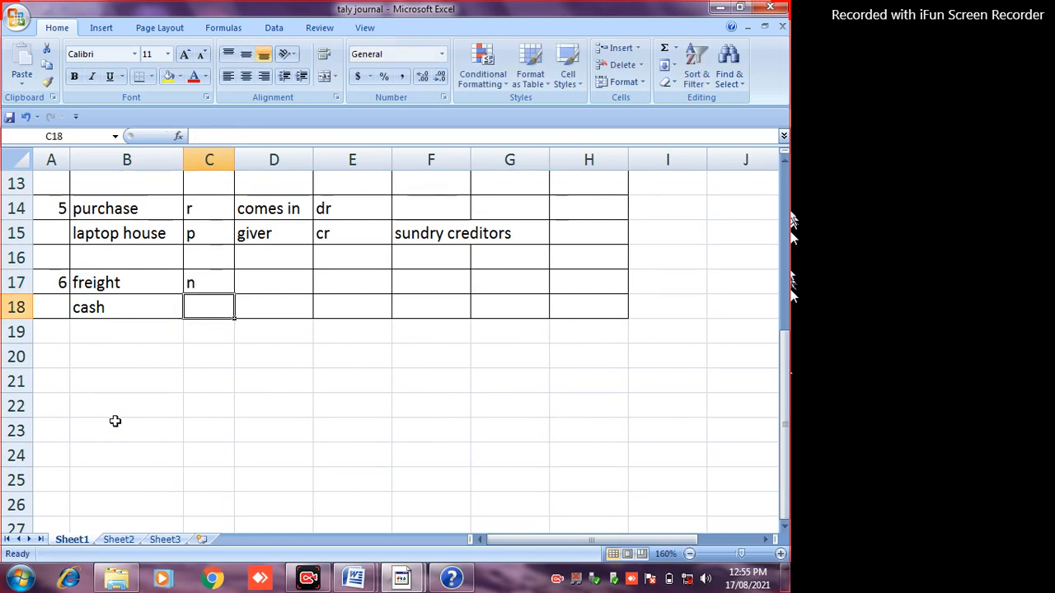
type("r")
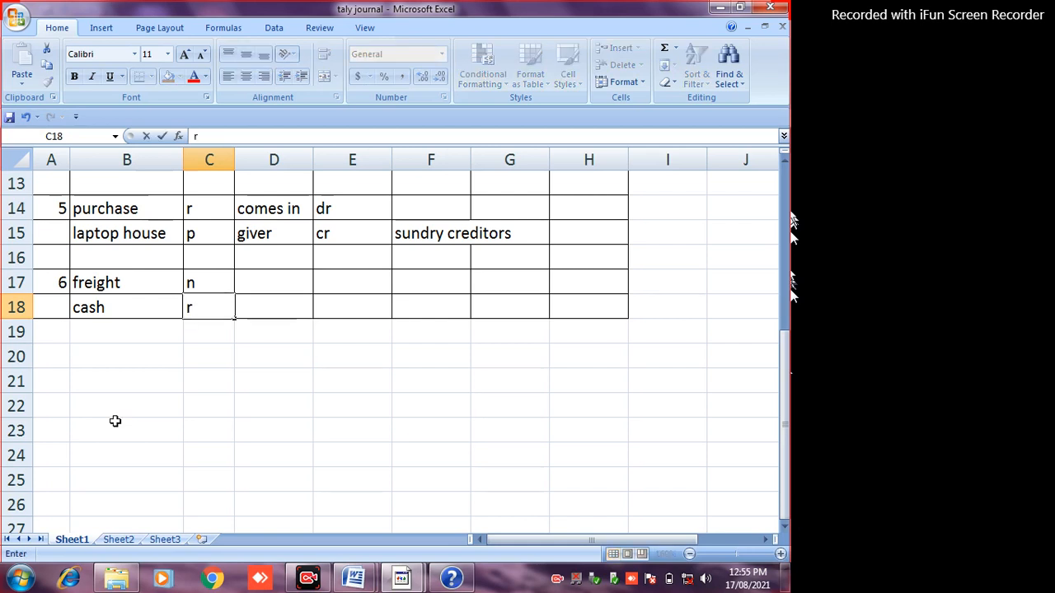
- Classify freight with nature "exp" in D17 and "dr" in E17
key("Up")
key("Right")
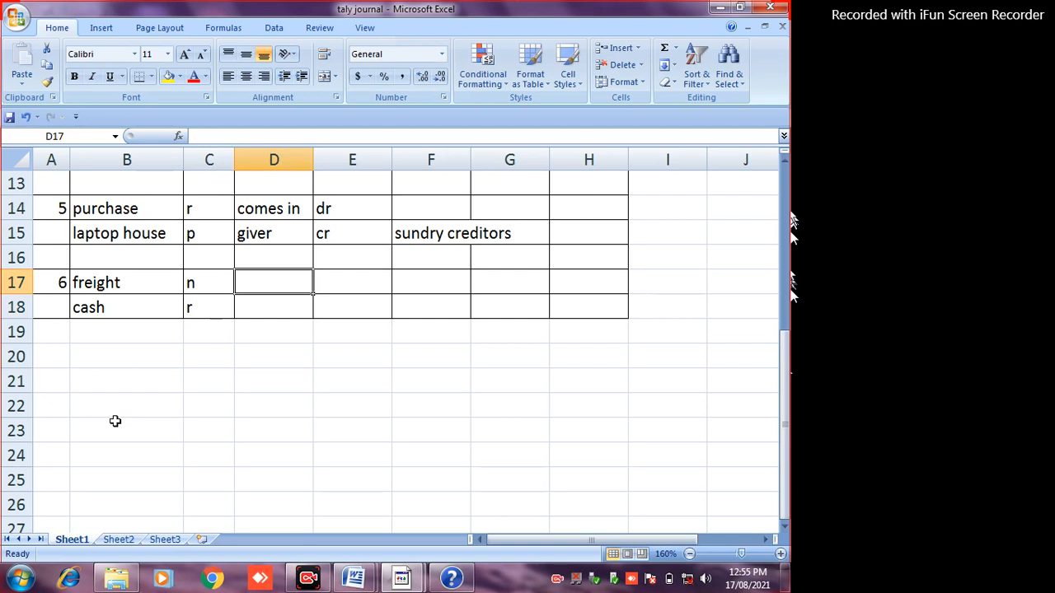
type("exp")
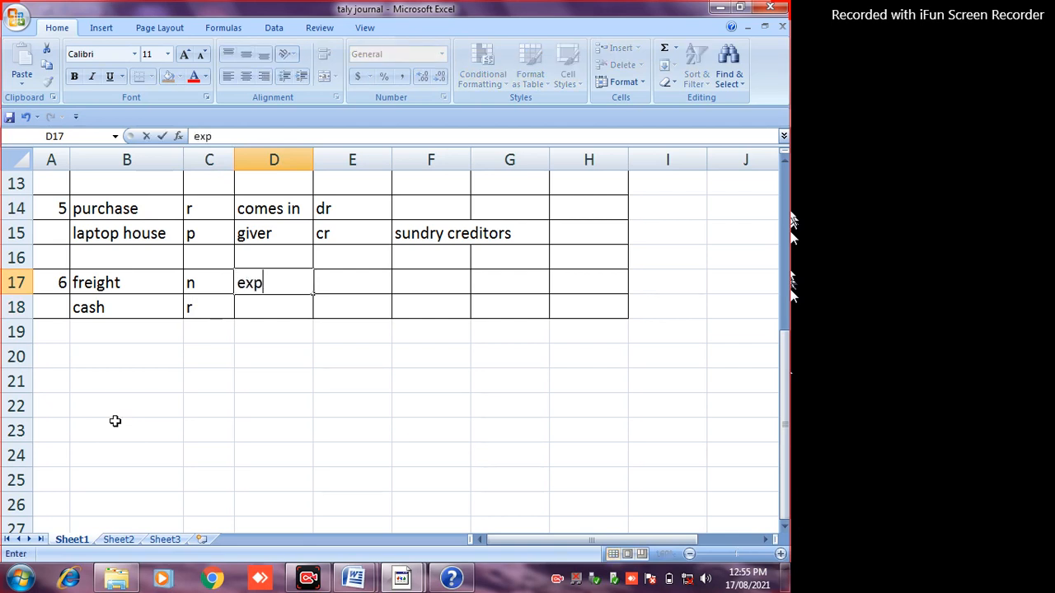
key("Tab")
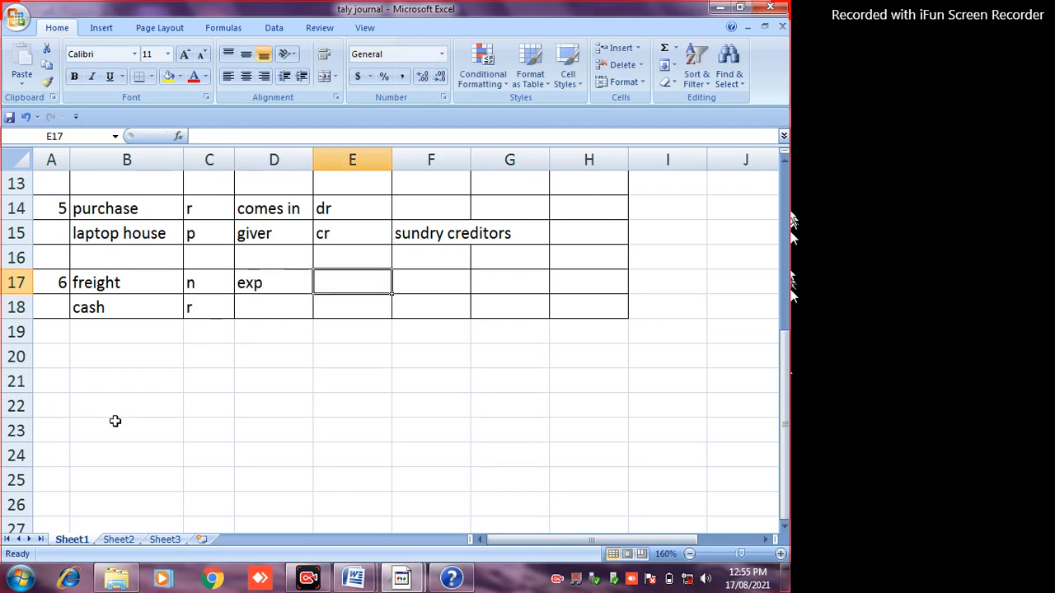
type("dr")
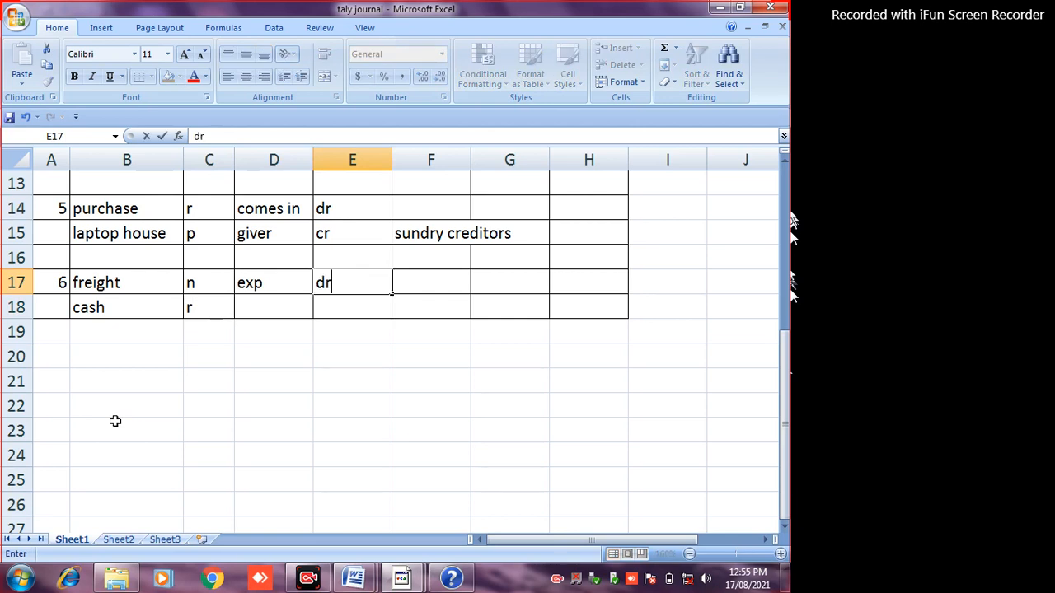
key("Return")
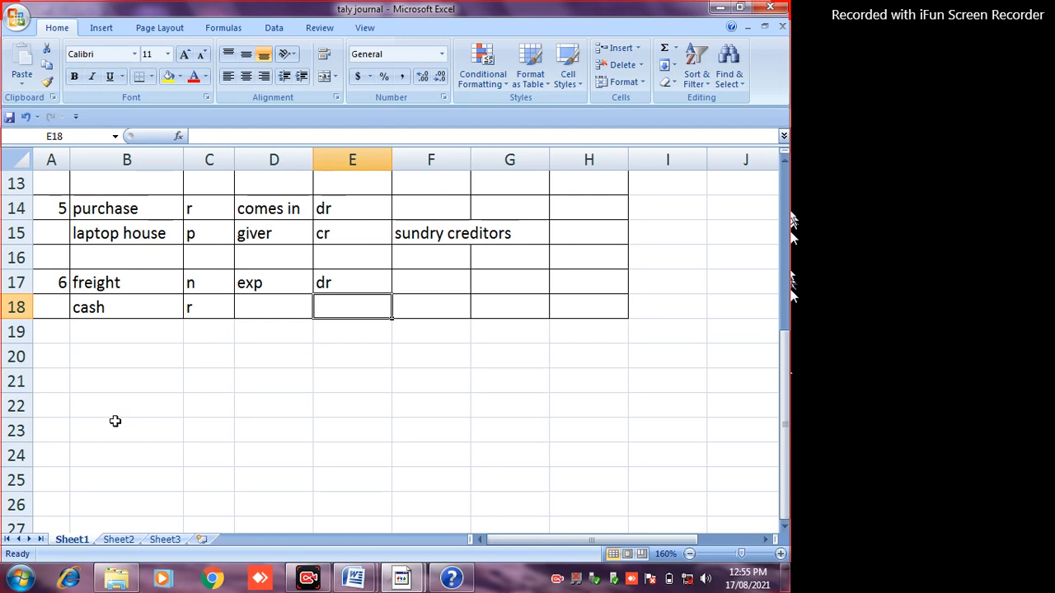
- Classify the sixth transaction's cash account with nature "goes out" in D18 and "cr" in E18
key("Left")
type("g")
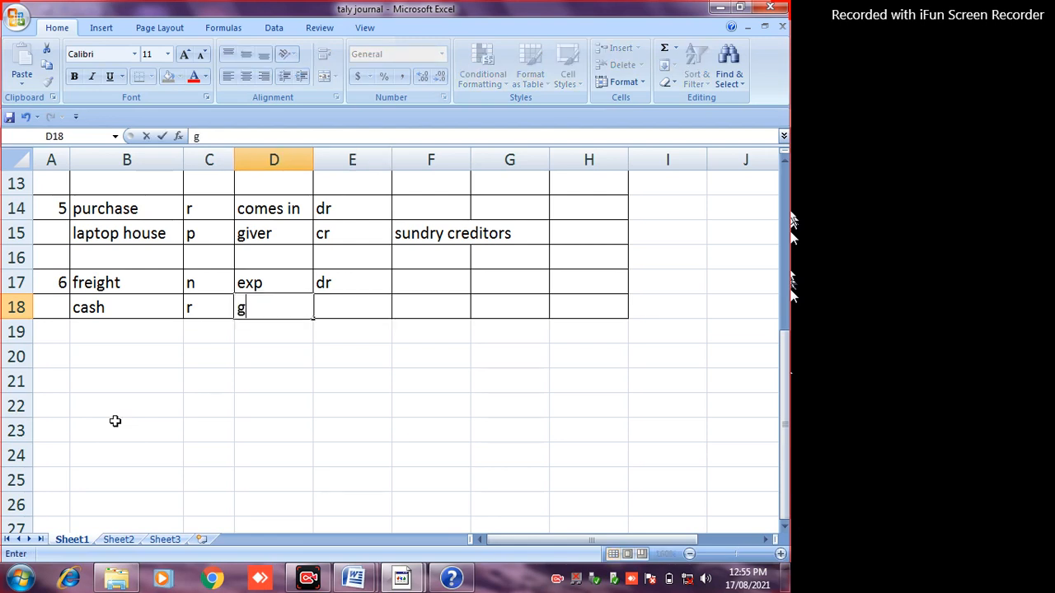
type("oes out")
key("Tab")
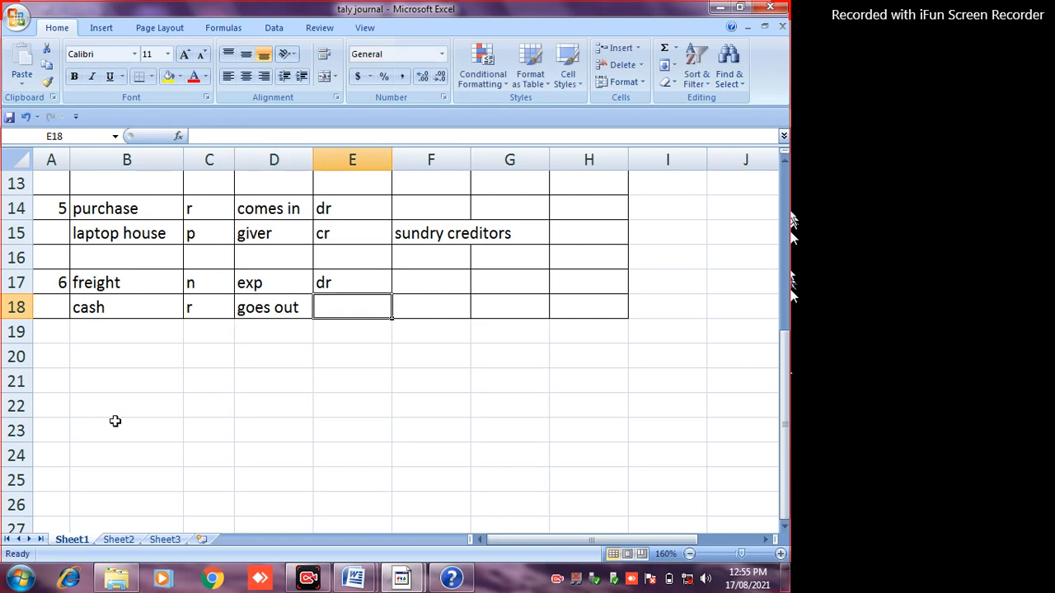
type("cr")
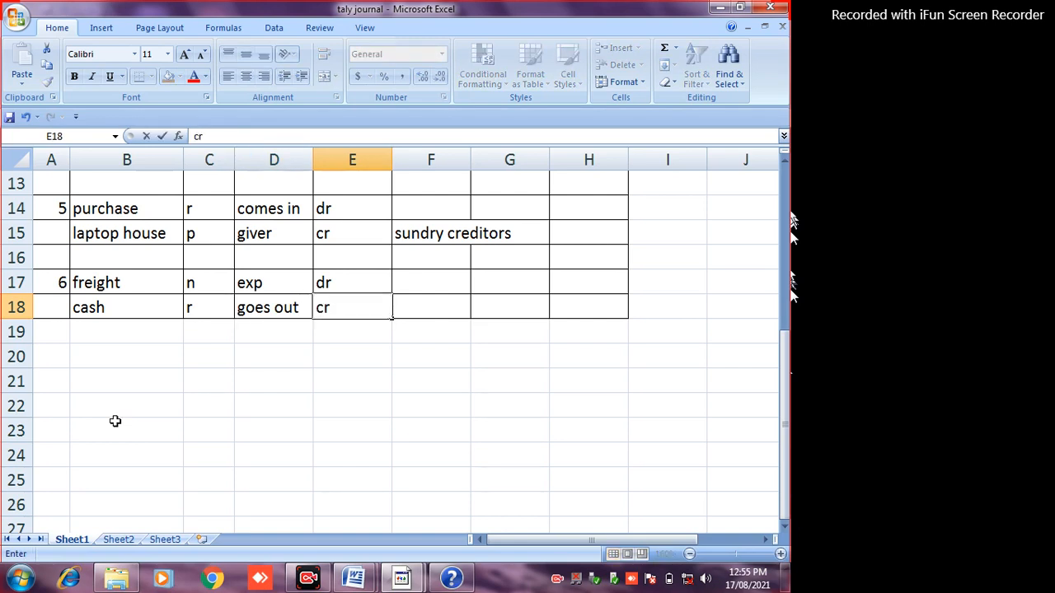
key("Down")
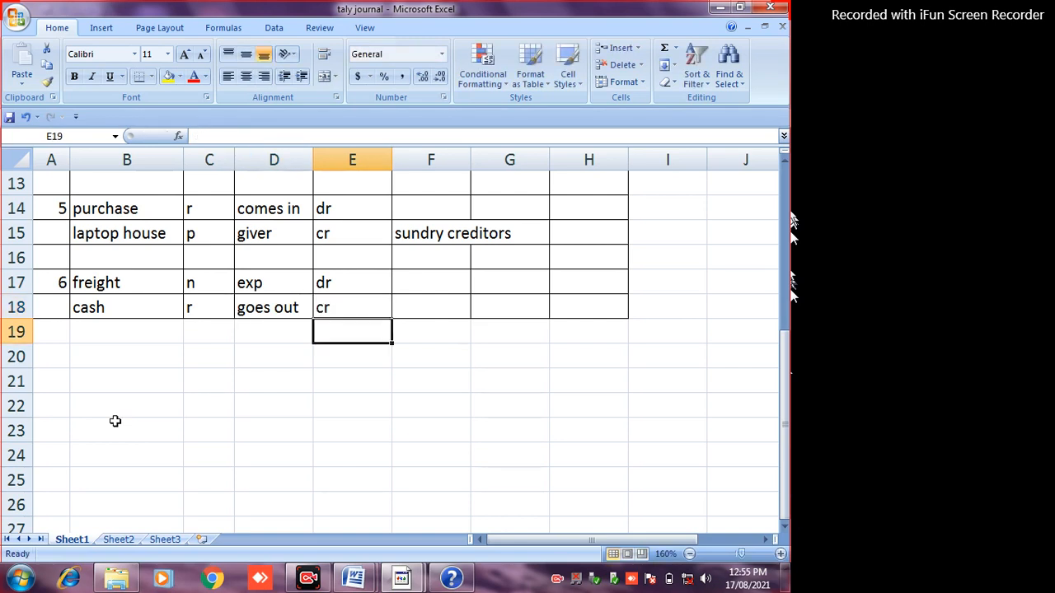
- Enter "direct exp" in F17 as the Tally account for freight
key("Up")
key("Up")
key("Right")
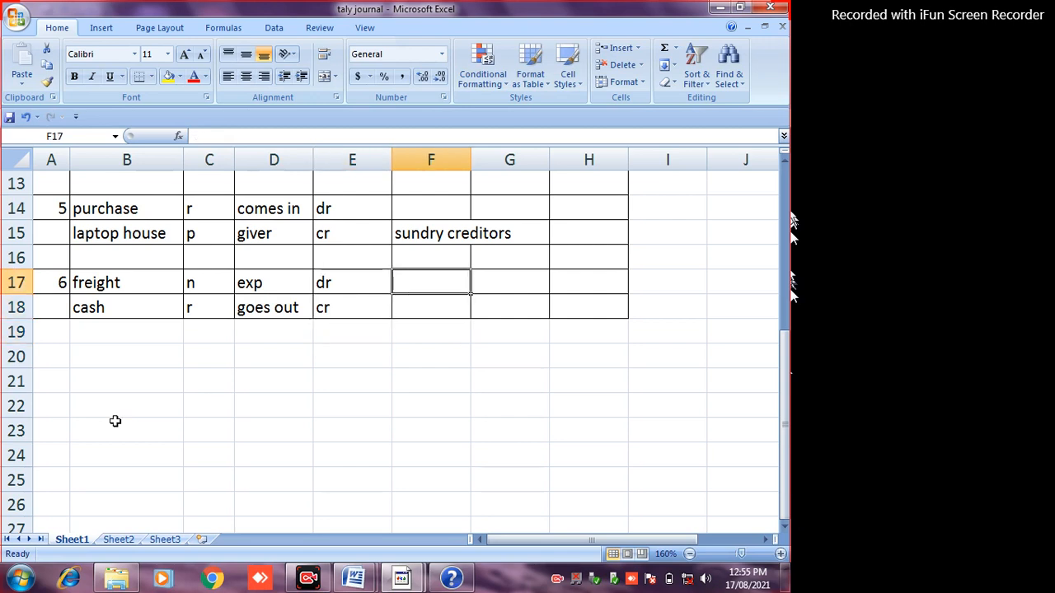
type("direc")
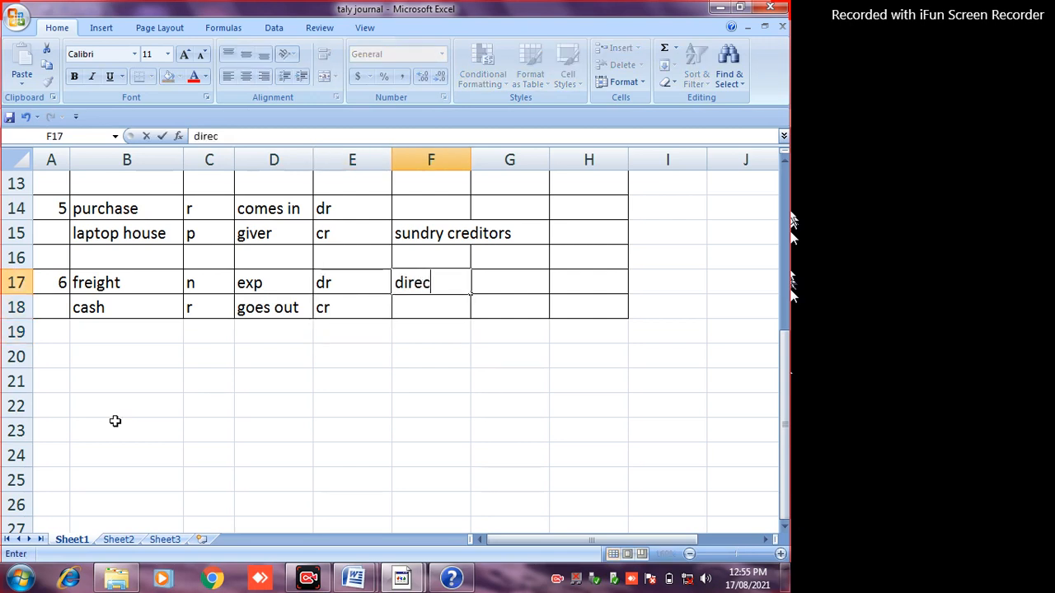
type("texp")
key("Return")
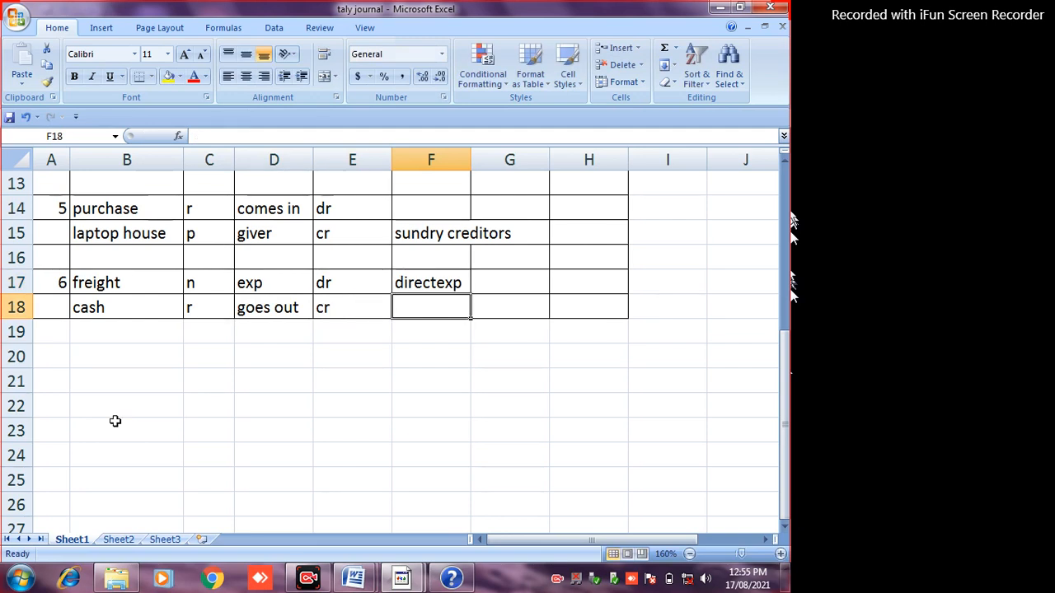
left_click(453, 284)
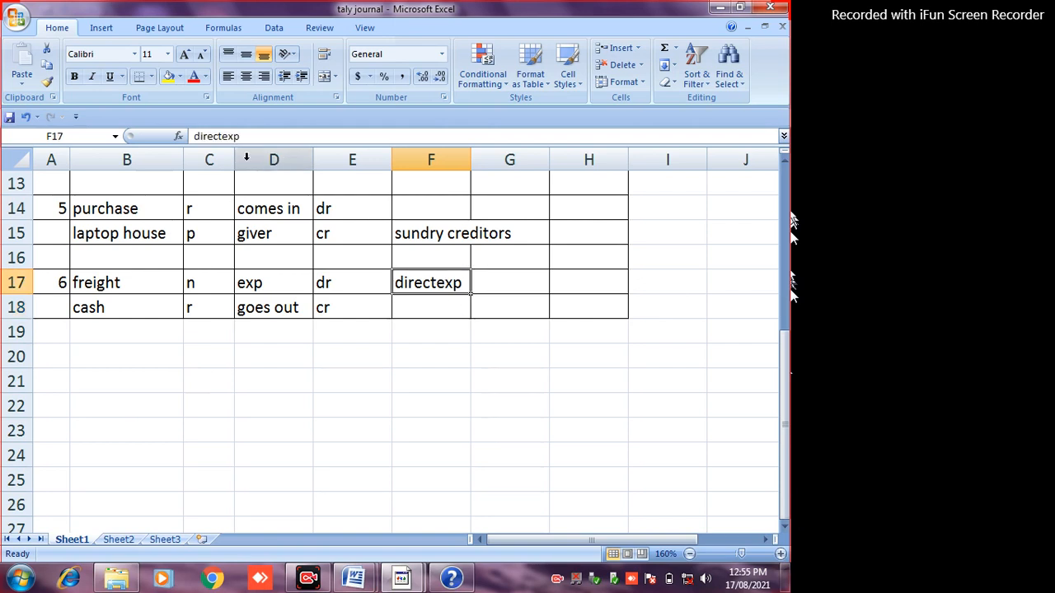
left_click(220, 137)
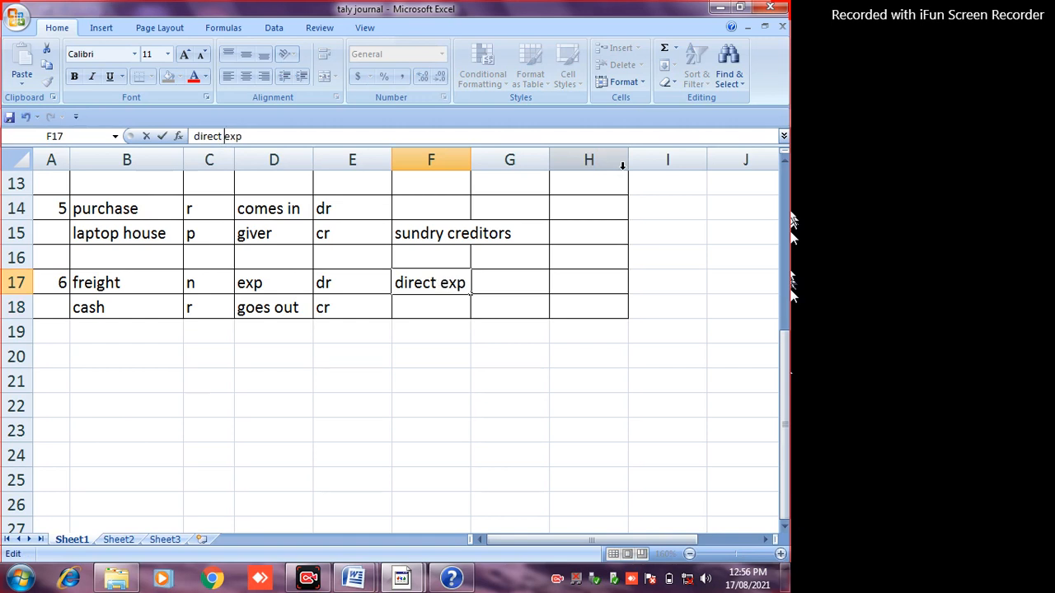
key("Return")
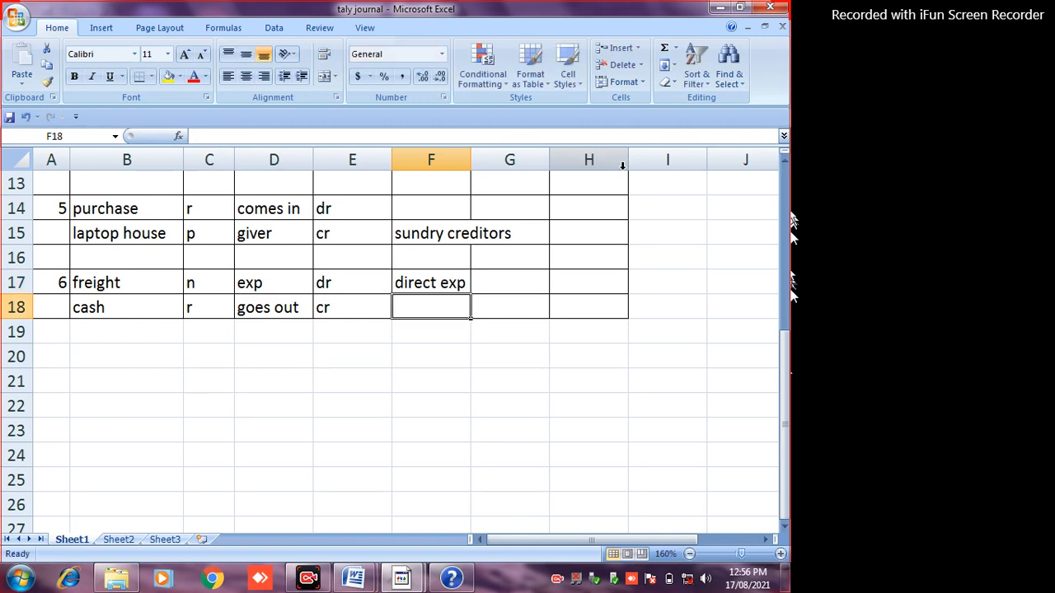
- Apply outline and inside borders to the empty cells A19:H26 below the sixth transaction
left_click_drag(50, 284, 516, 317)
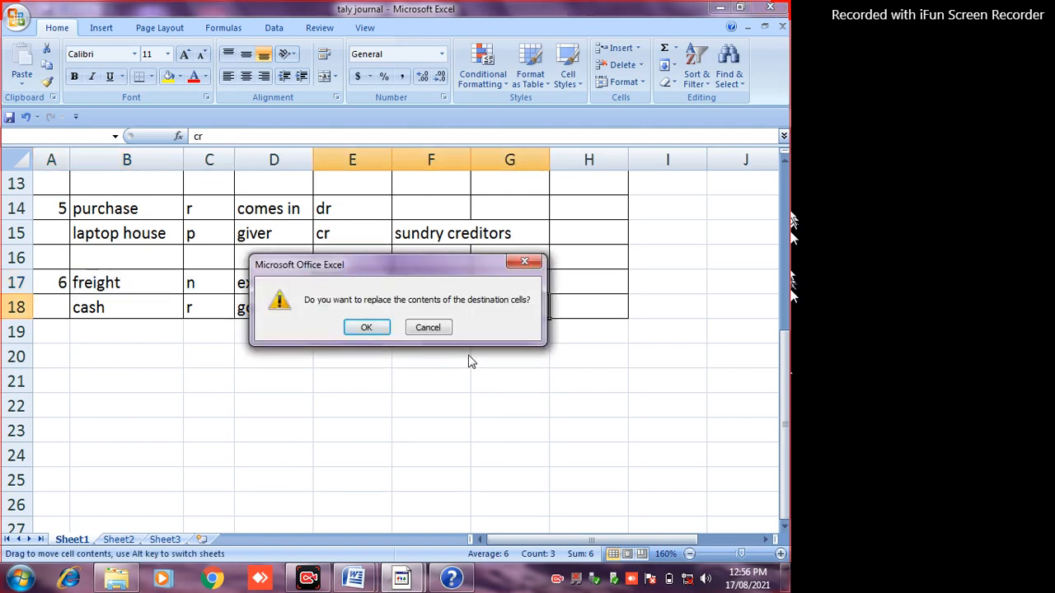
key("Escape")
left_click_drag(50, 325, 589, 498)
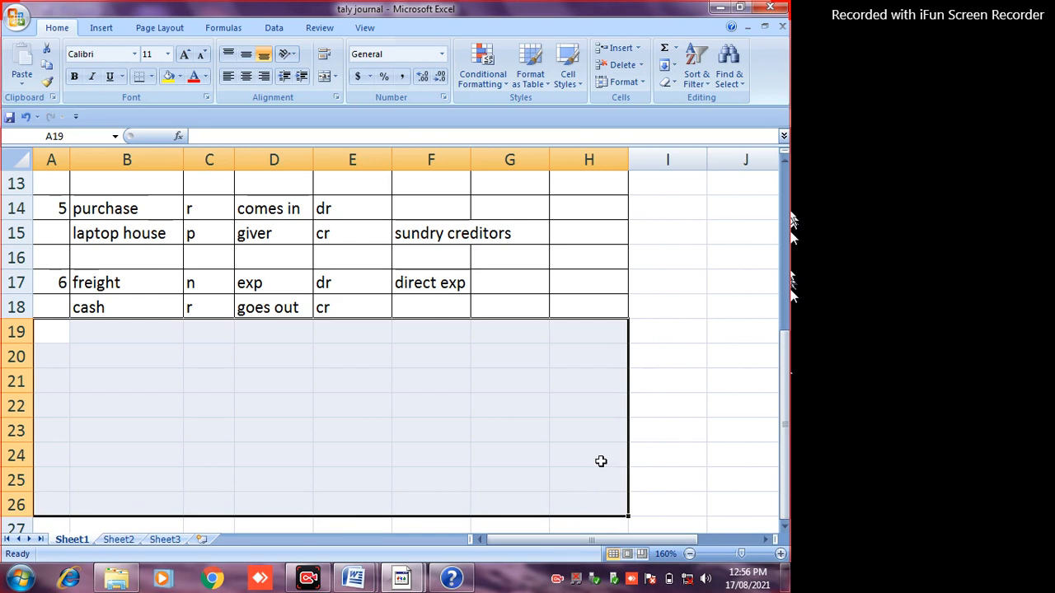
key("ctrl+1")
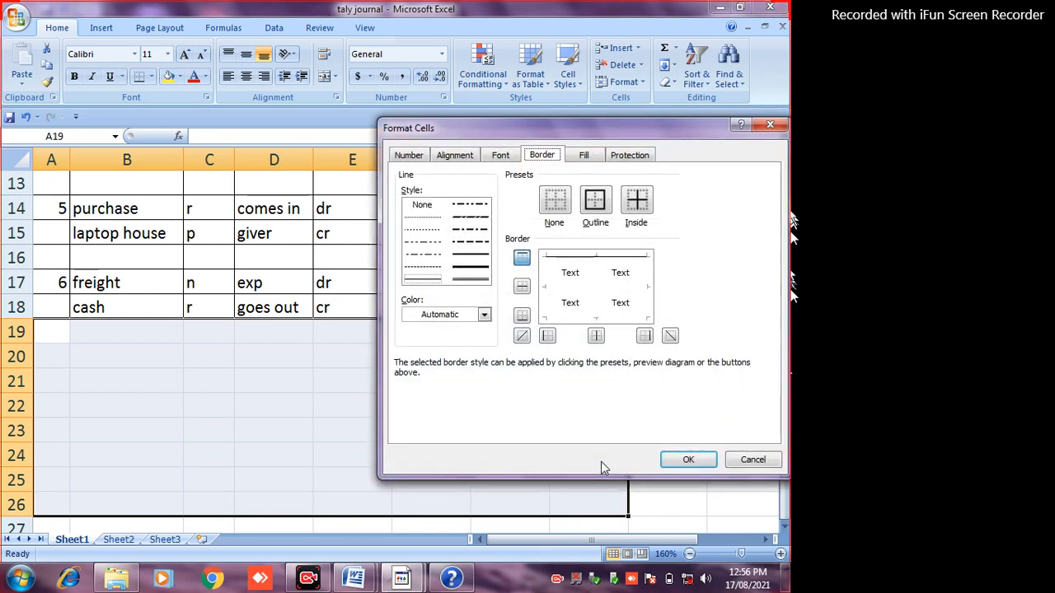
left_click(610, 206)
left_click(631, 202)
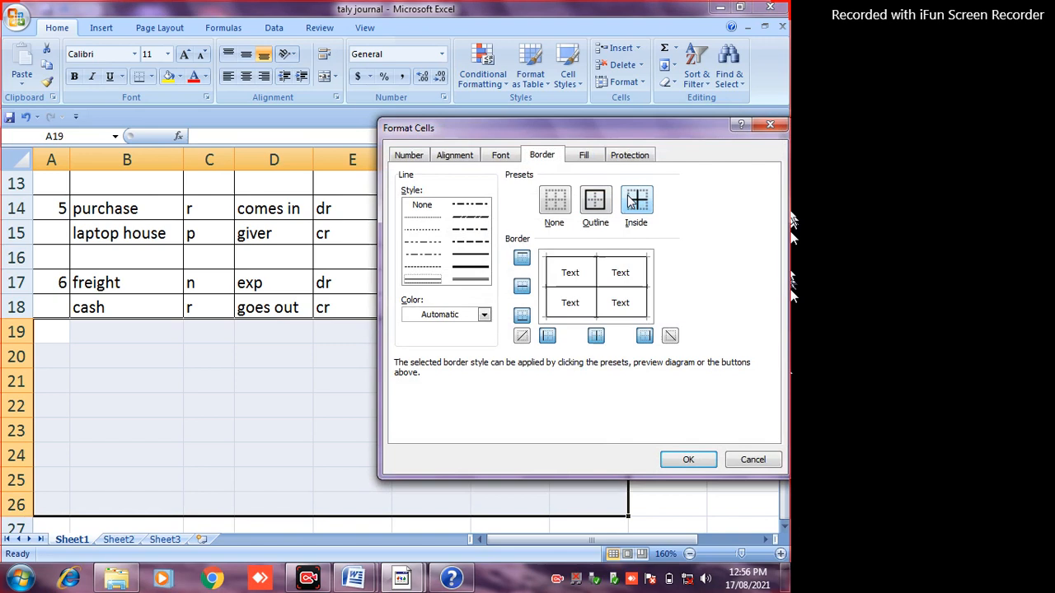
left_click(685, 458)
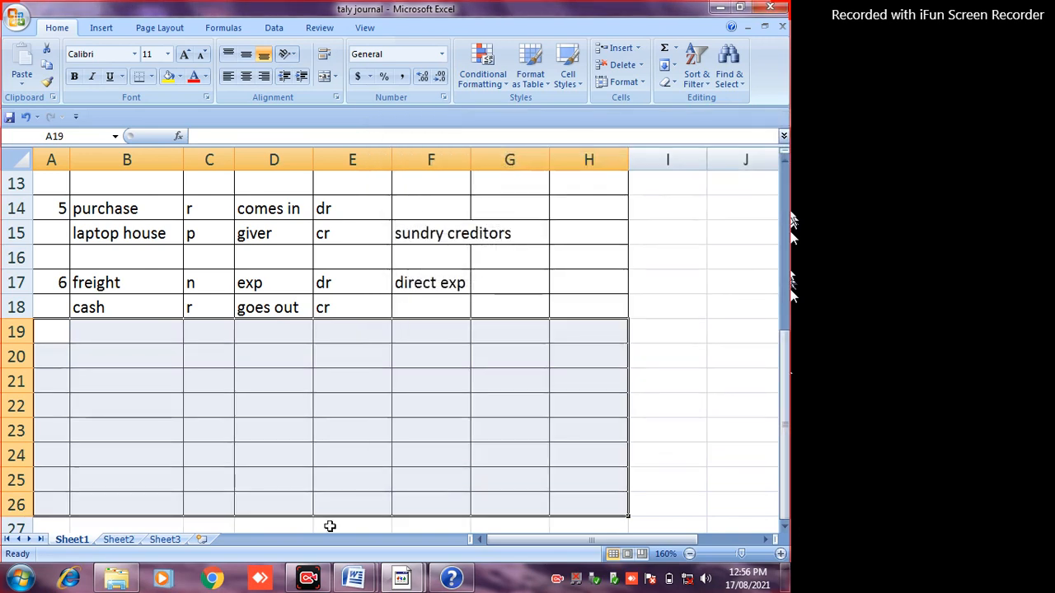
- Review the cash sale of 1 laptop in the tallyentry1 Word document, returning to the taly journal workbook in Excel
left_click(355, 579)
left_click(280, 437)
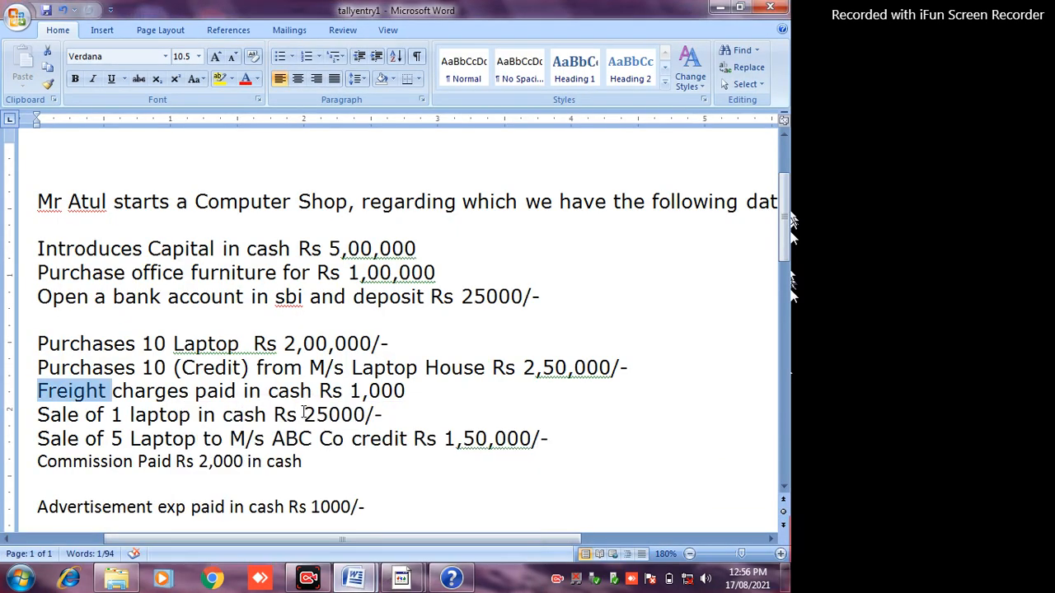
left_click_drag(37, 415, 392, 414)
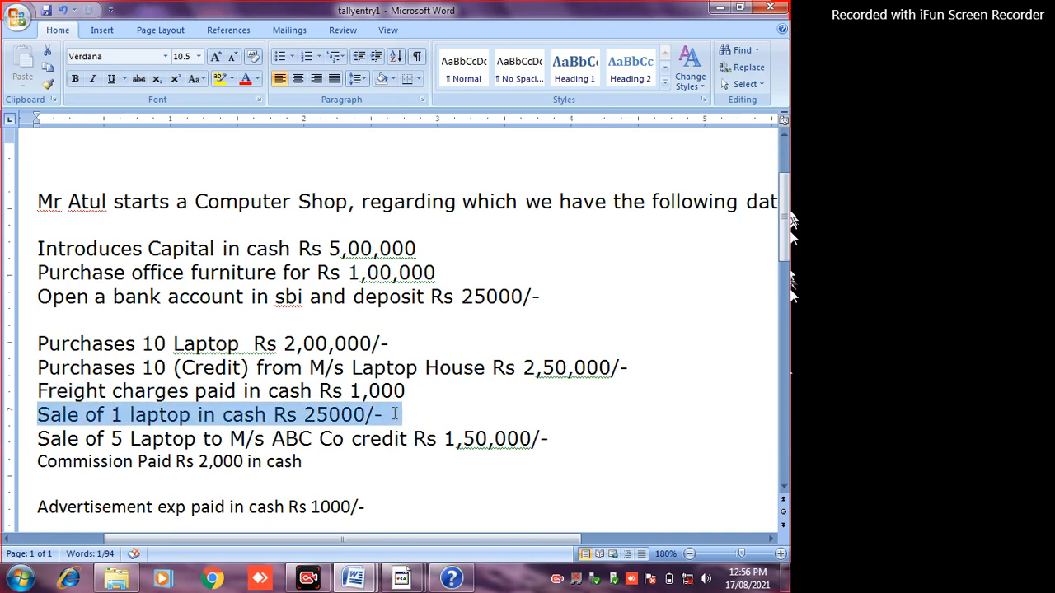
left_click_drag(394, 414, 402, 416)
left_click(401, 579)
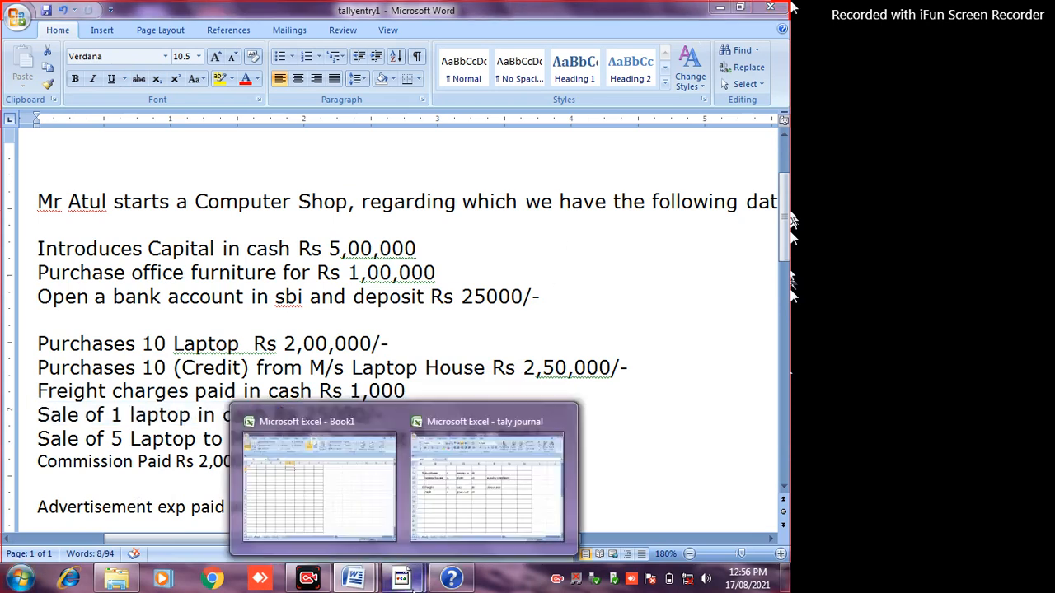
left_click(426, 415)
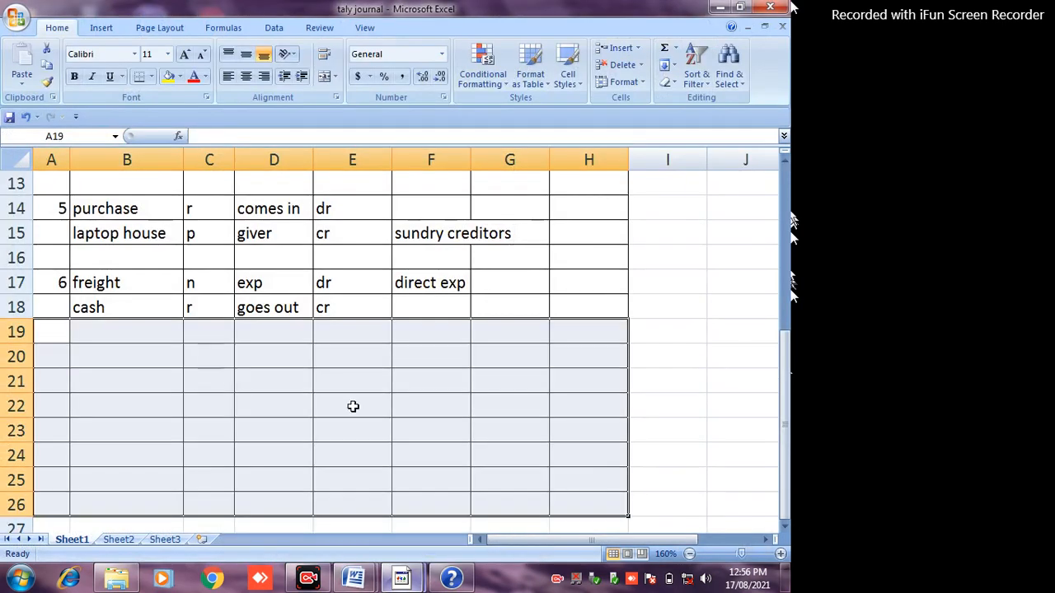
- Add transaction 7 in A20 with the accounts "sales" in B20 and "cash" in B21
left_click(60, 348)
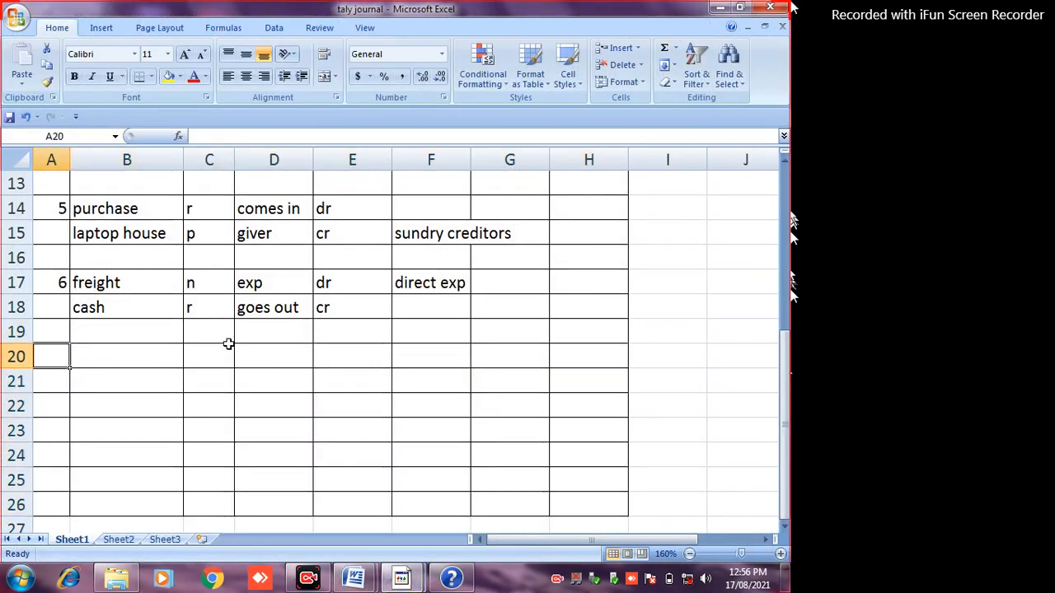
type("7")
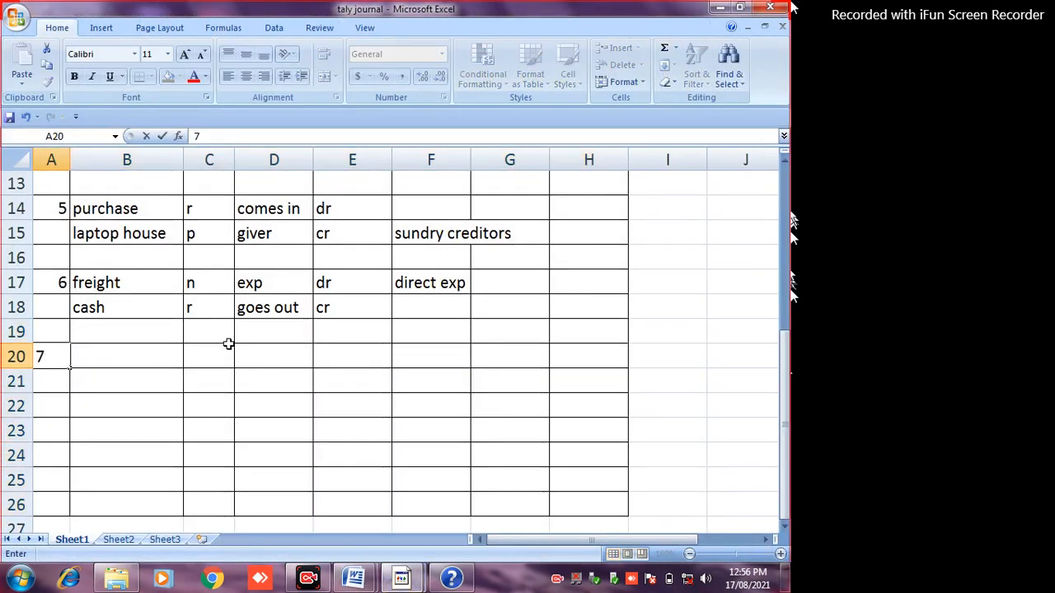
key("Tab")
type("sales")
key("Return")
type("cash")
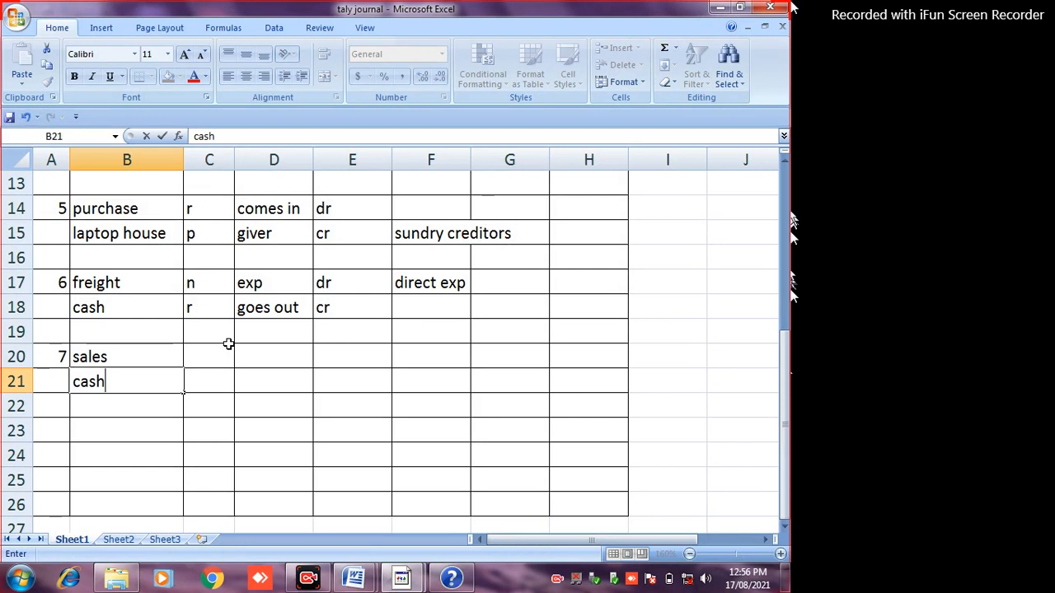
key("Return")
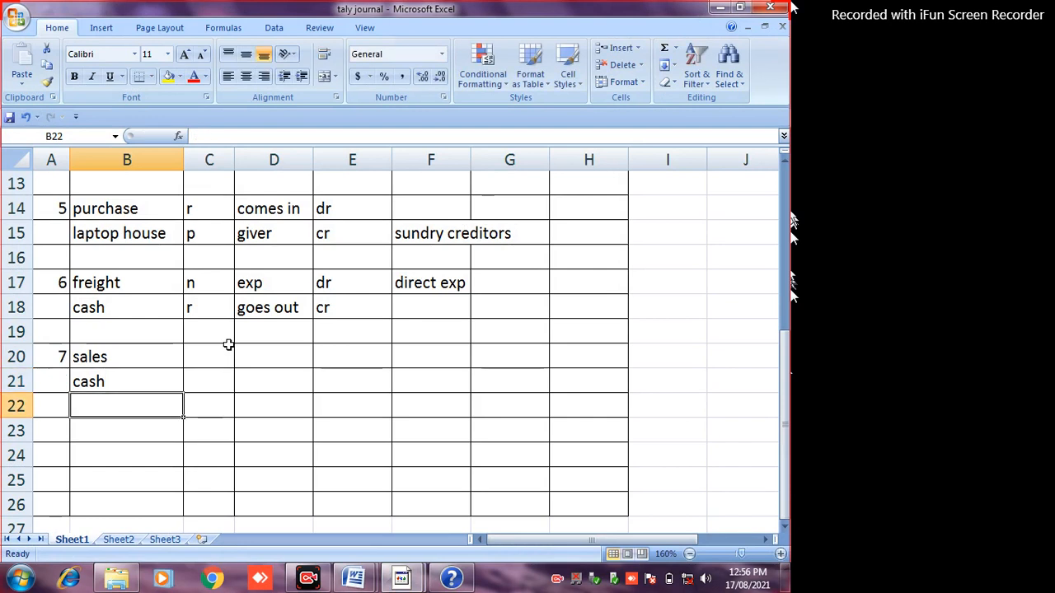
- Set the account type of both seventh-transaction accounts to "r" in C20 and C21
left_click(206, 355)
type("r")
key("Return")
type("r")
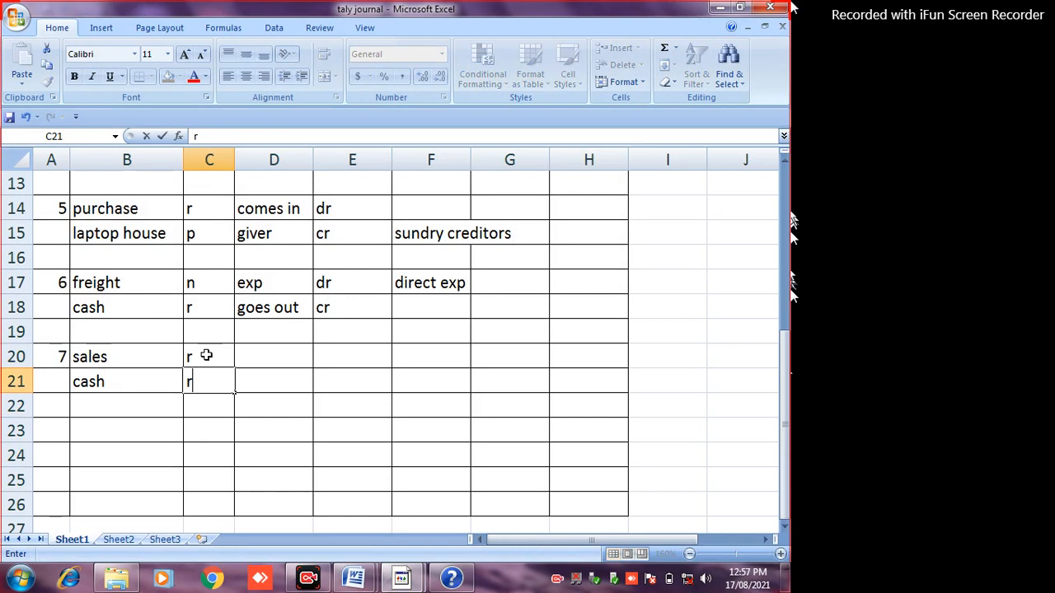
key("Up")
- Enter the seventh transaction's natures: "comes in" for cash in D21 and "goes out" for sales in D20
key("Right")
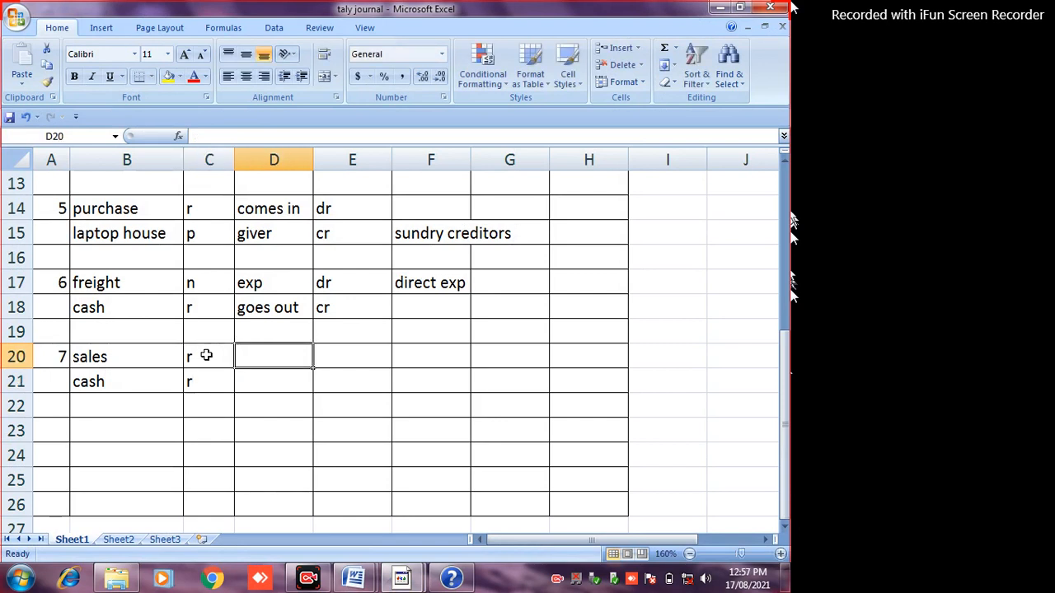
key("Down")
type("comes in")
key("Up")
type("goges")
key("BackSpace")
key("BackSpace")
key("BackSpace")
type("es itu")
key("BackSpace")
key("BackSpace")
key("BackSpace")
type("out")
key("Tab")
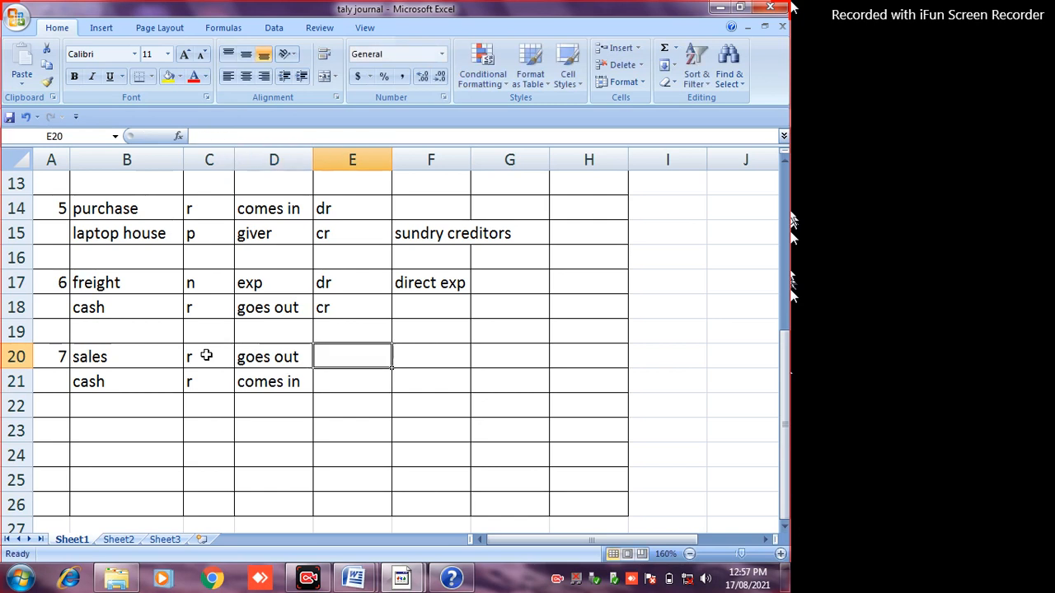
- Mark the seventh transaction's sales account as "cr" in E20 and enter "sales a/c" as its Tally account in F20
type("cr")
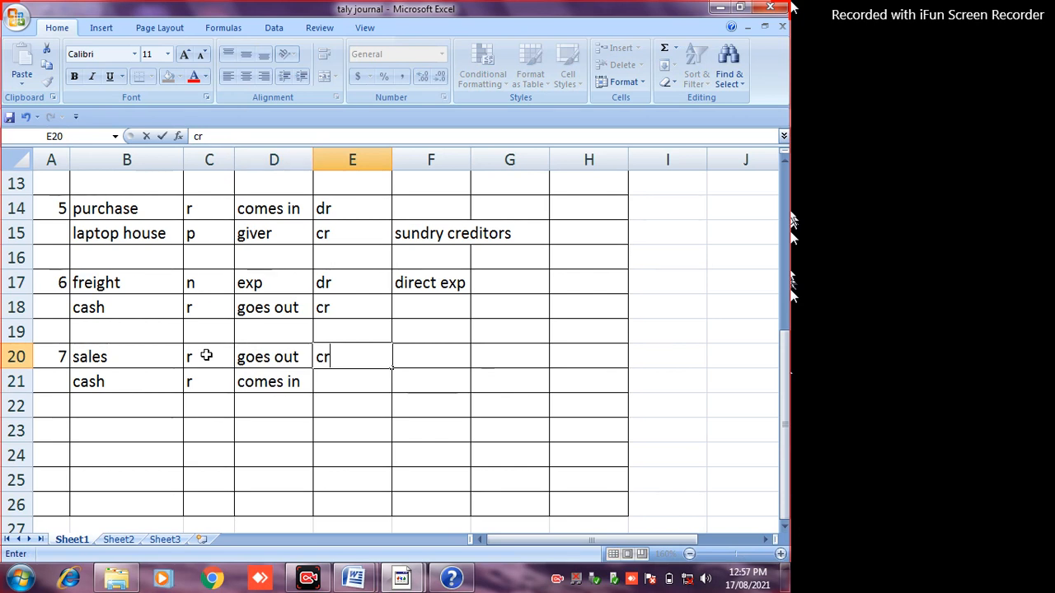
left_click(206, 356)
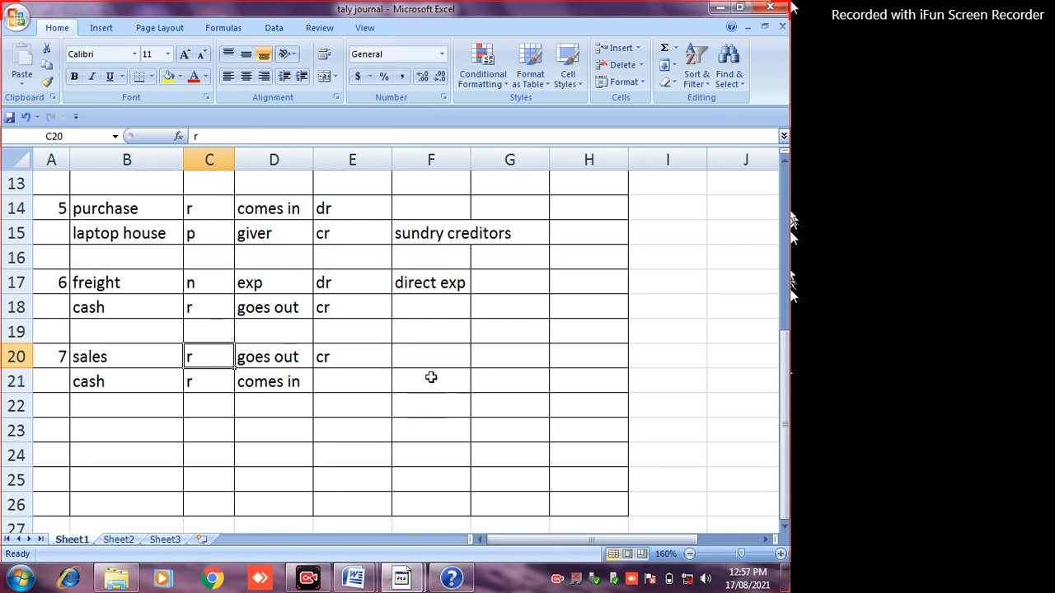
left_click(413, 354)
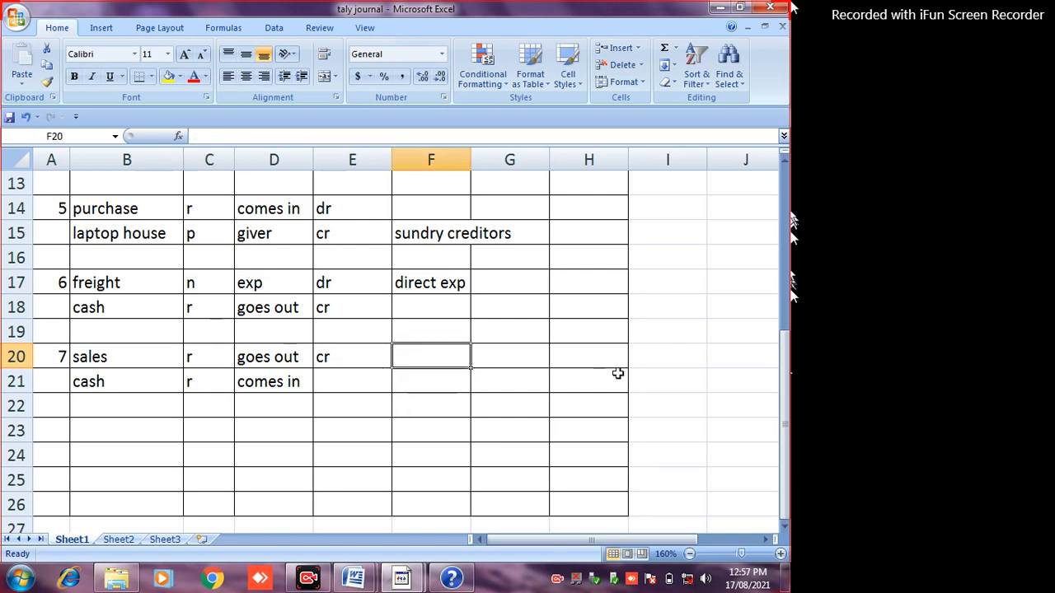
type("sa")
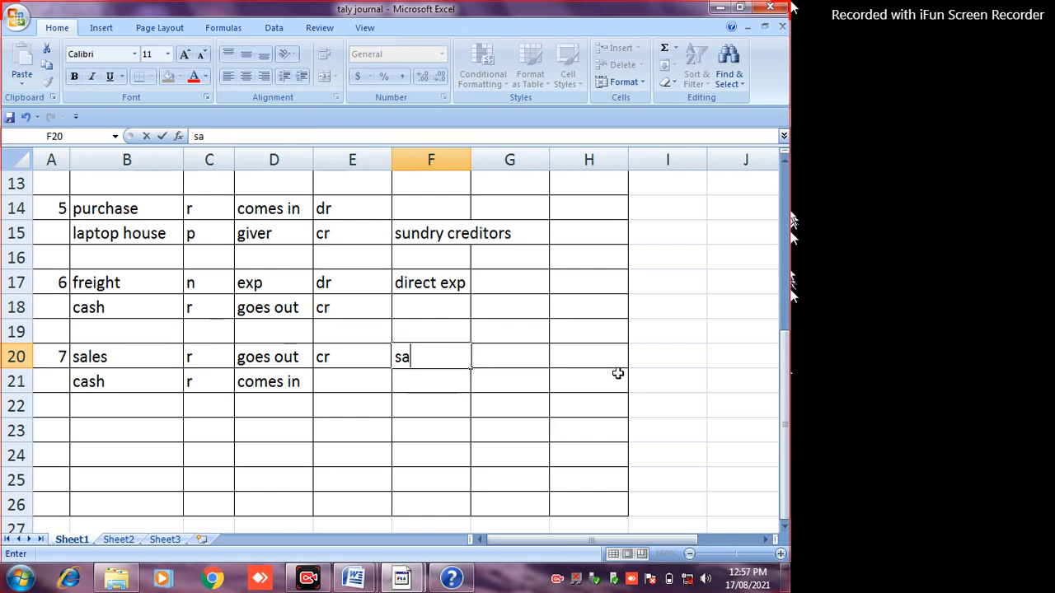
type("les a")
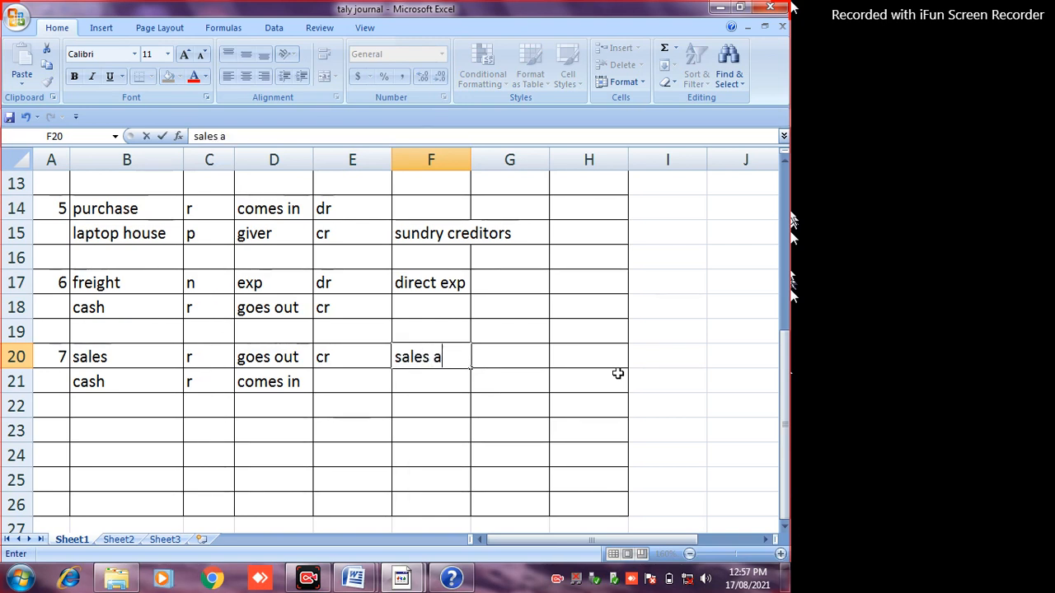
type("/c")
key("Return")
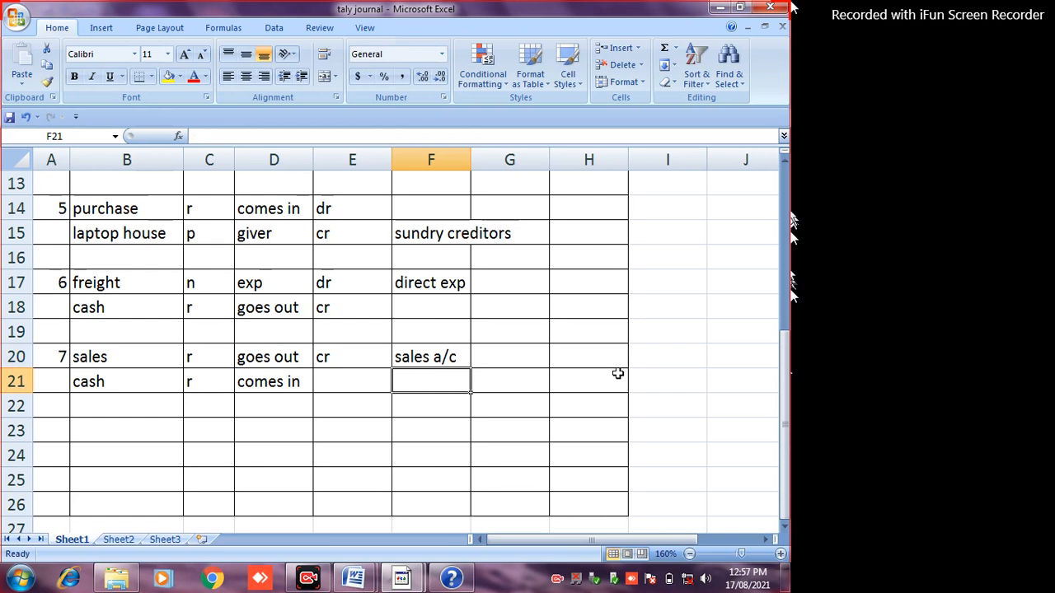
- Mark the seventh transaction's cash account as "dr" in E21
key("Left")
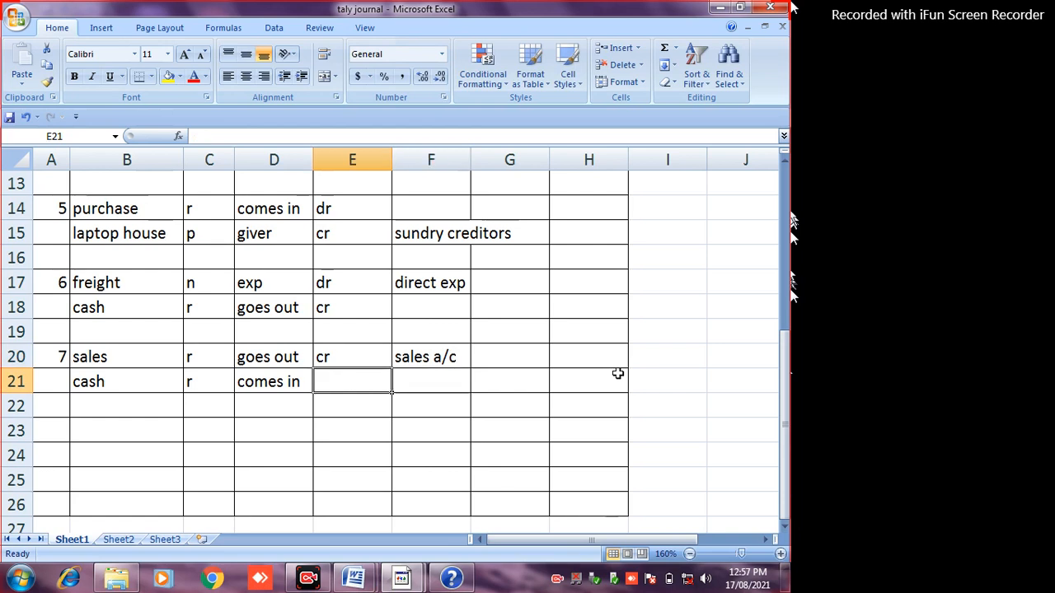
type("dr")
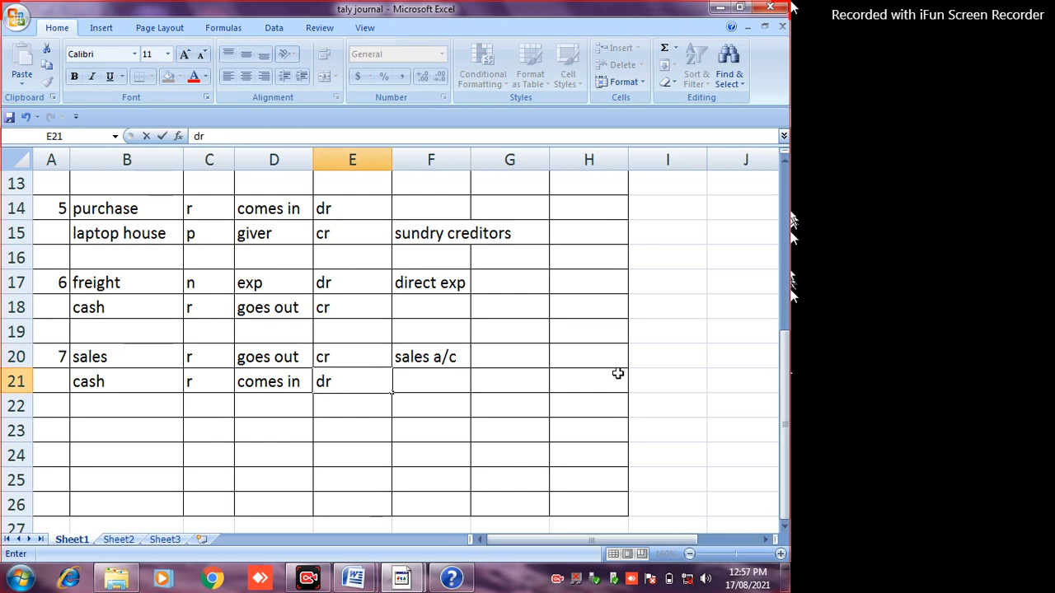
key("Return")
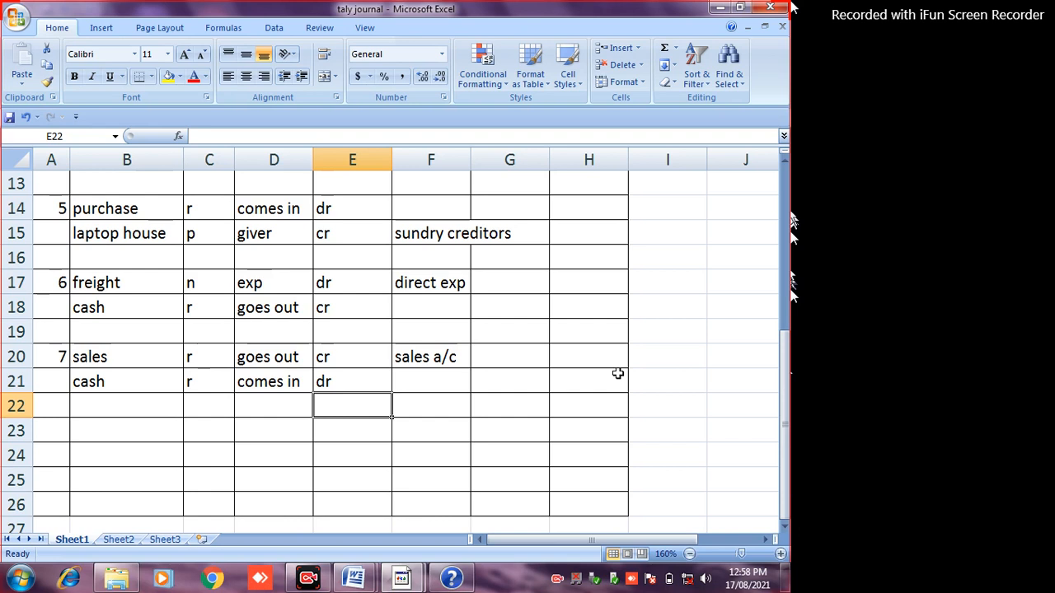
- Review the credit sale of 5 laptops to M/s ABC Co in the tallyentry1 Word document, returning to the taly journal workbook in Excel
left_click(65, 420)
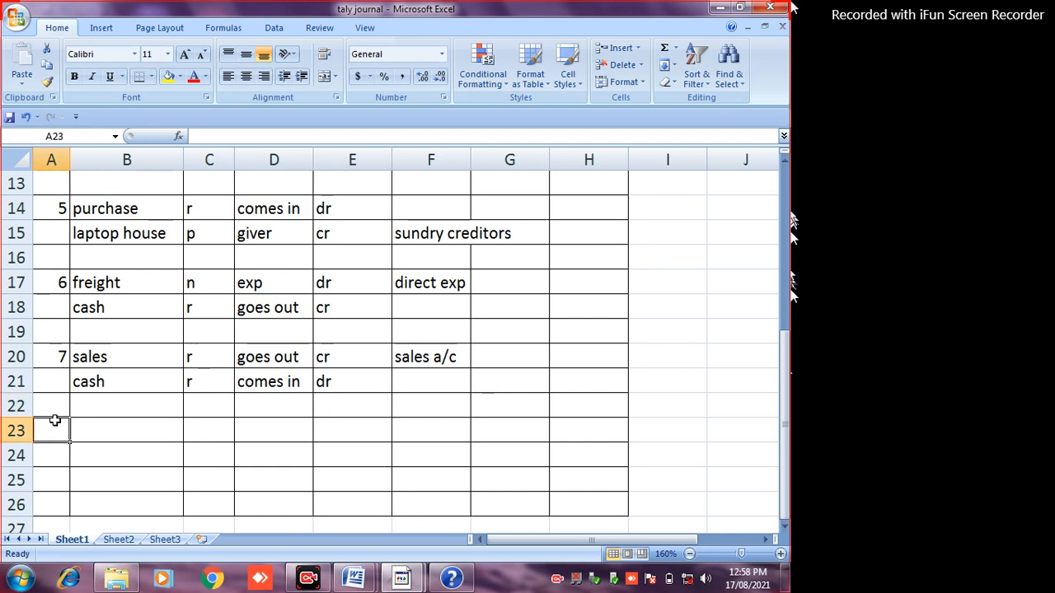
mouse_move(369, 579)
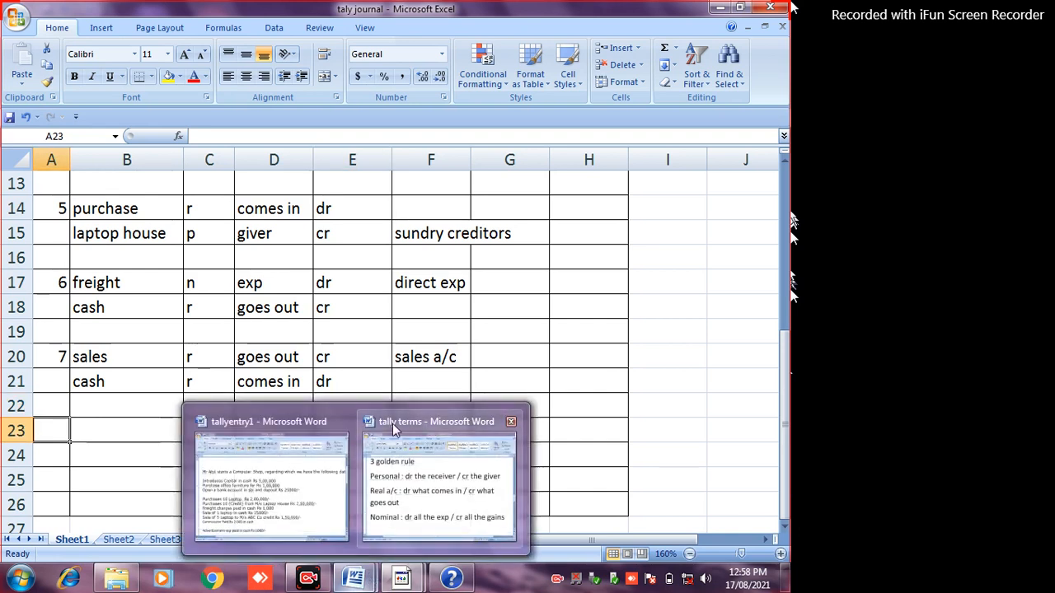
left_click(269, 420)
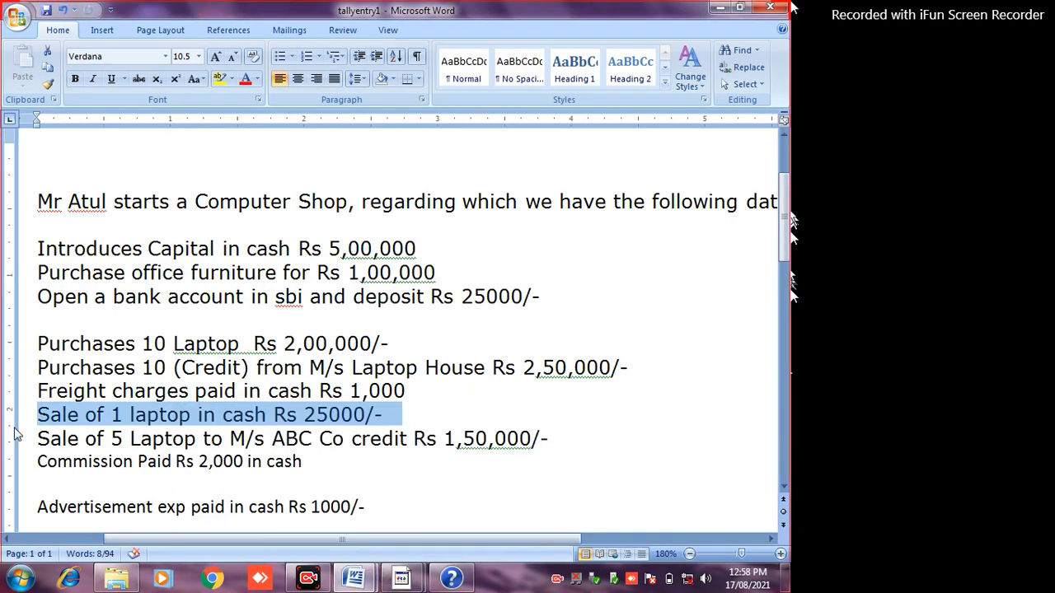
left_click_drag(254, 438, 526, 443)
left_click(517, 450)
left_click(516, 474)
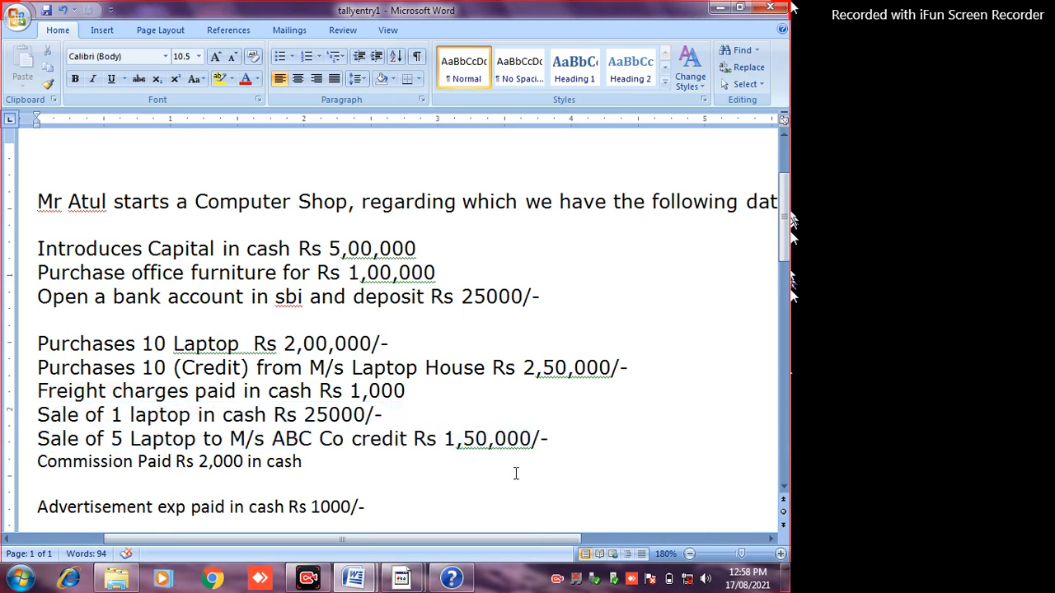
mouse_move(360, 571)
triple_click(65, 446)
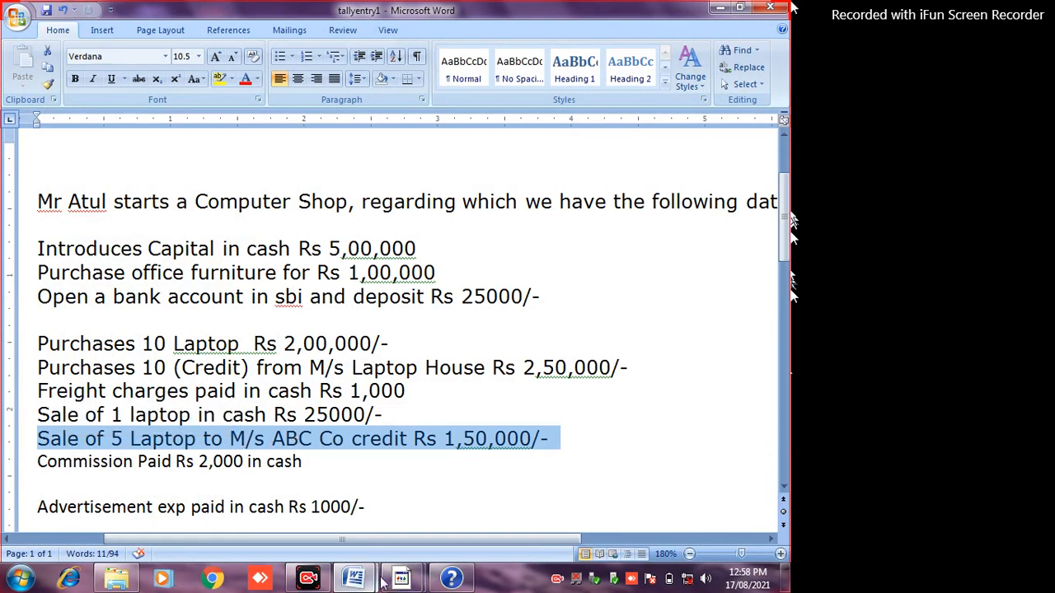
mouse_move(403, 580)
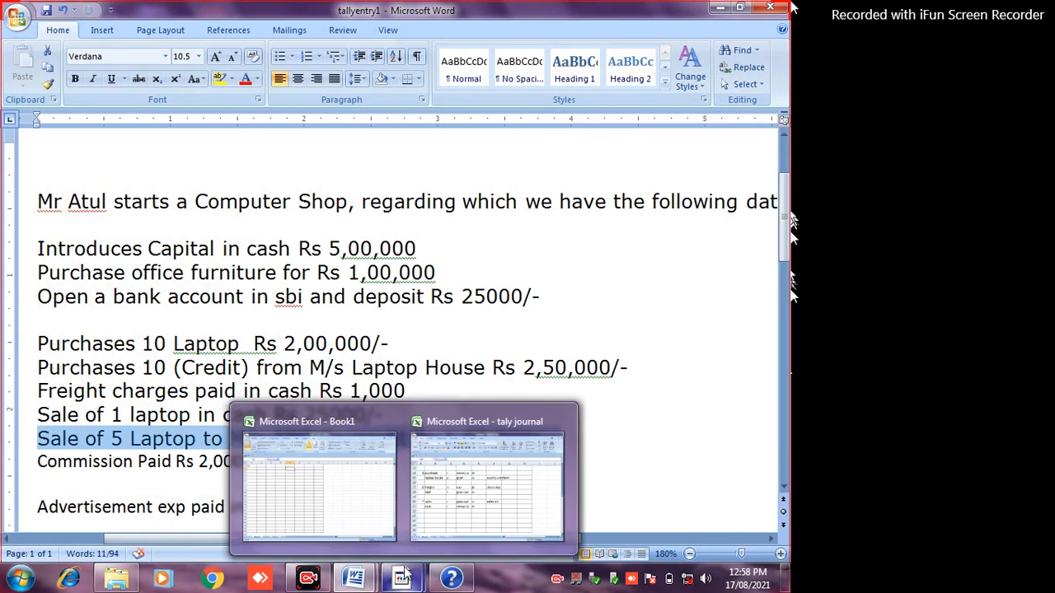
left_click(481, 428)
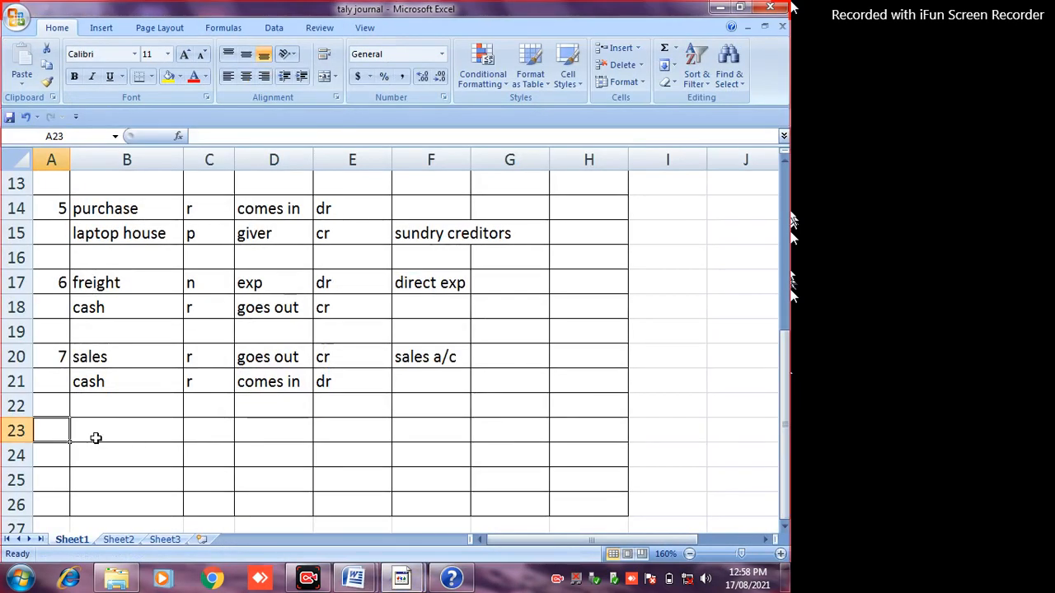
- Number the next transaction 8 in A23, leaving a blank row below transaction 7
type("7")
key("Return")
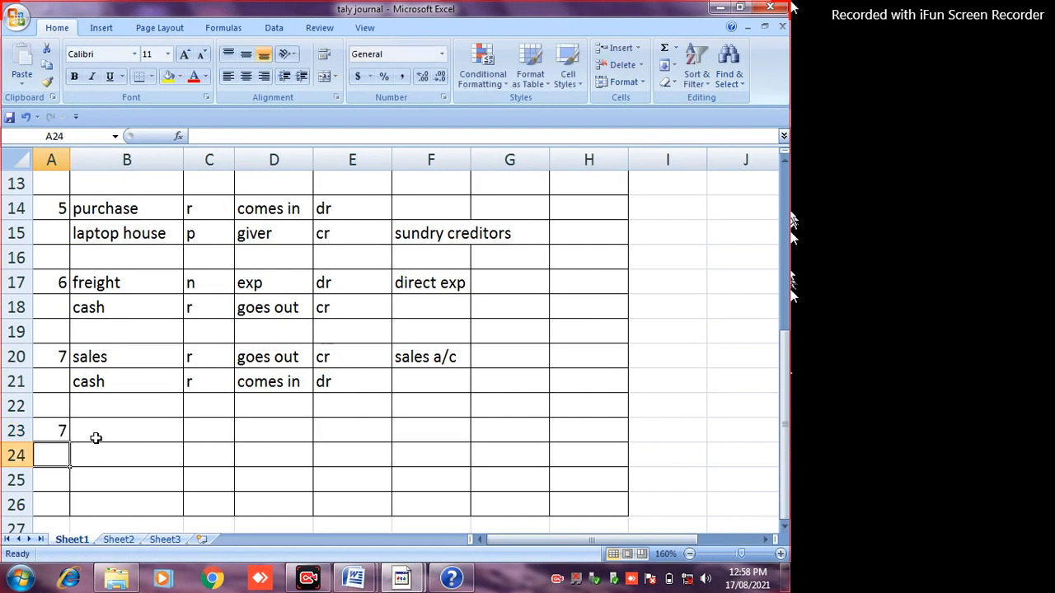
key("Up")
type("8")
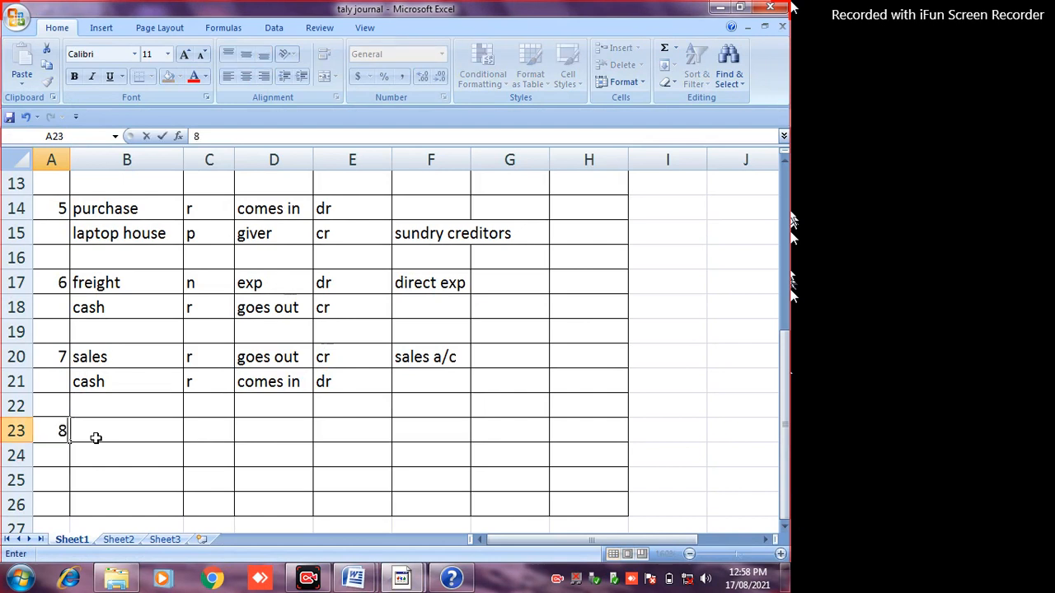
key("Return")
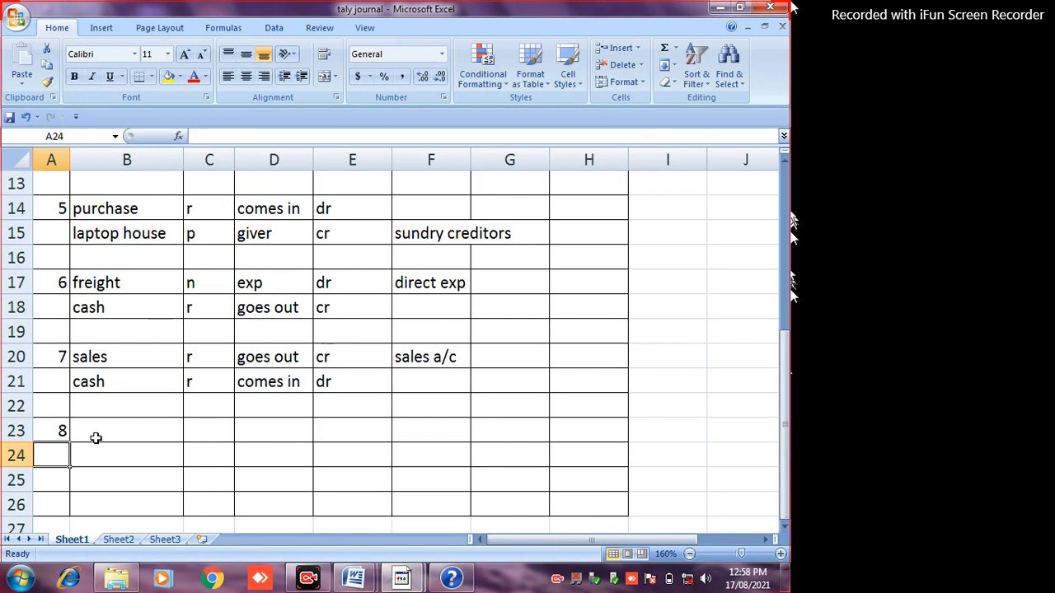
- Enter "sales" in B23 as the first account of transaction 8
left_click(96, 450)
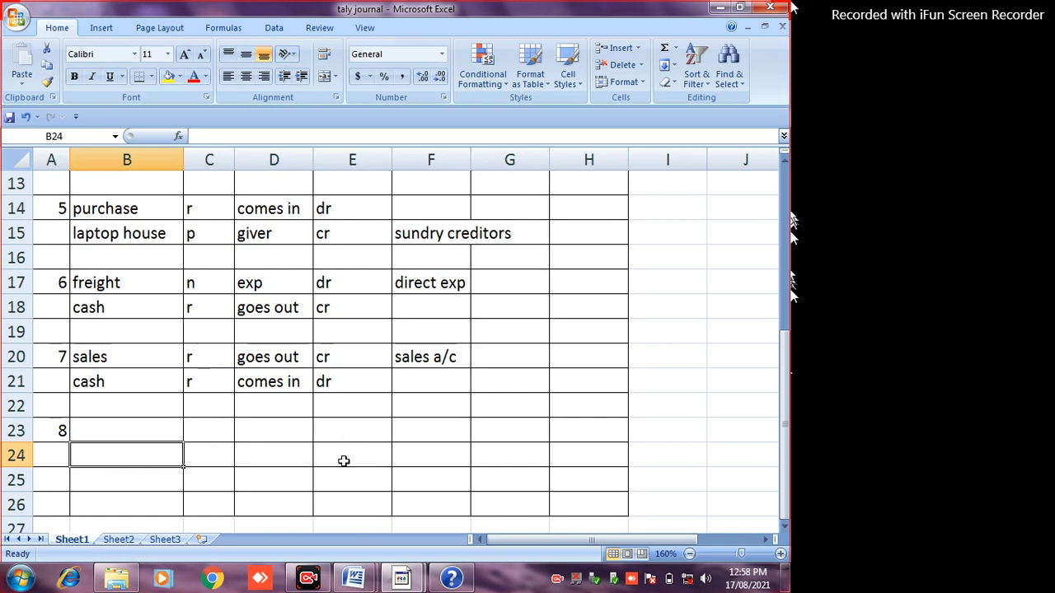
left_click(160, 434)
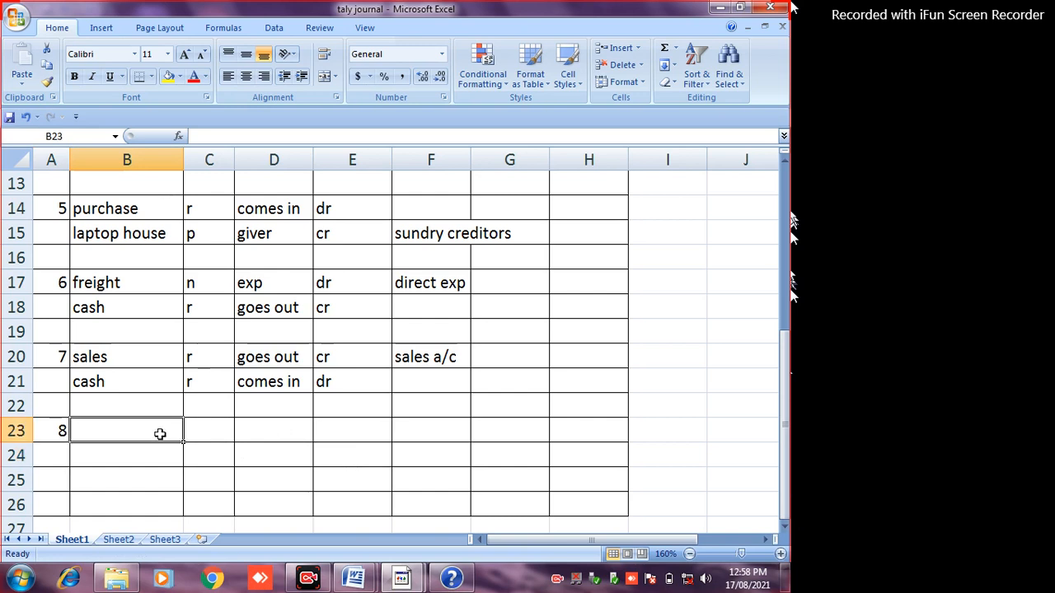
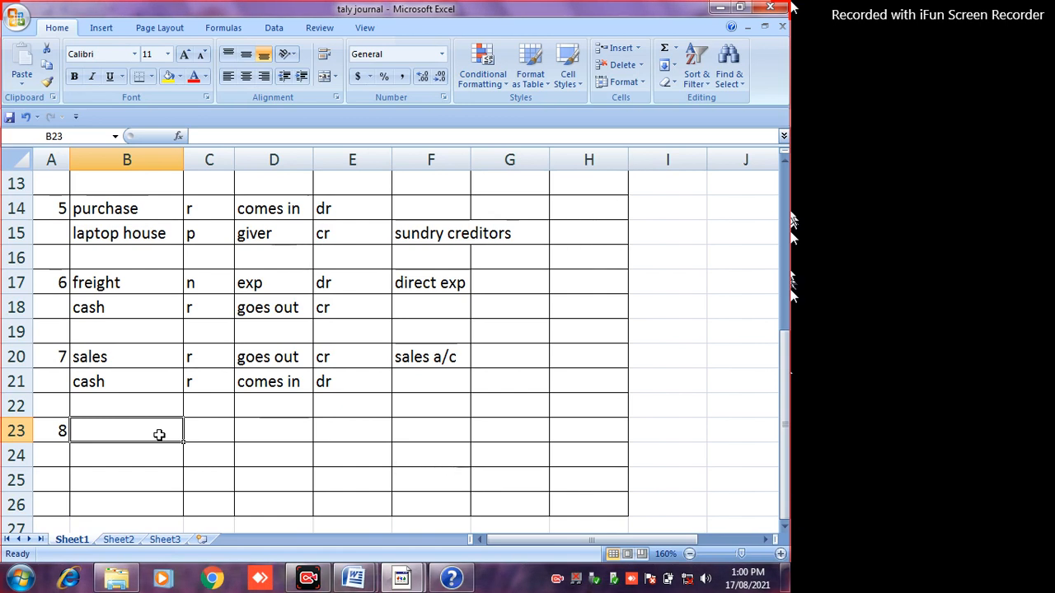
type("ales")
key("Return")
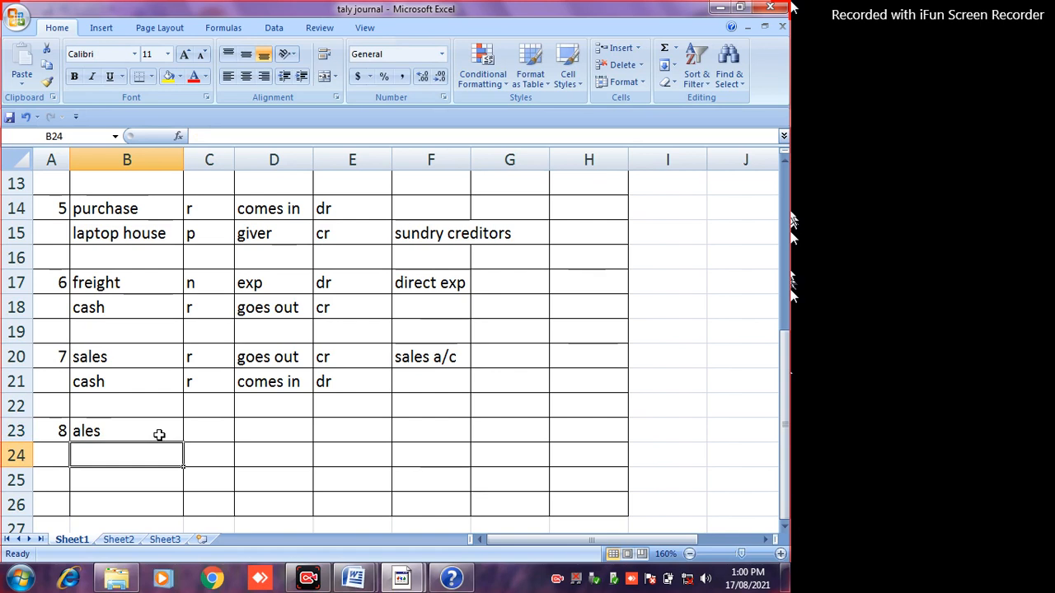
left_click(159, 434)
type("sae")
key("BackSpace")
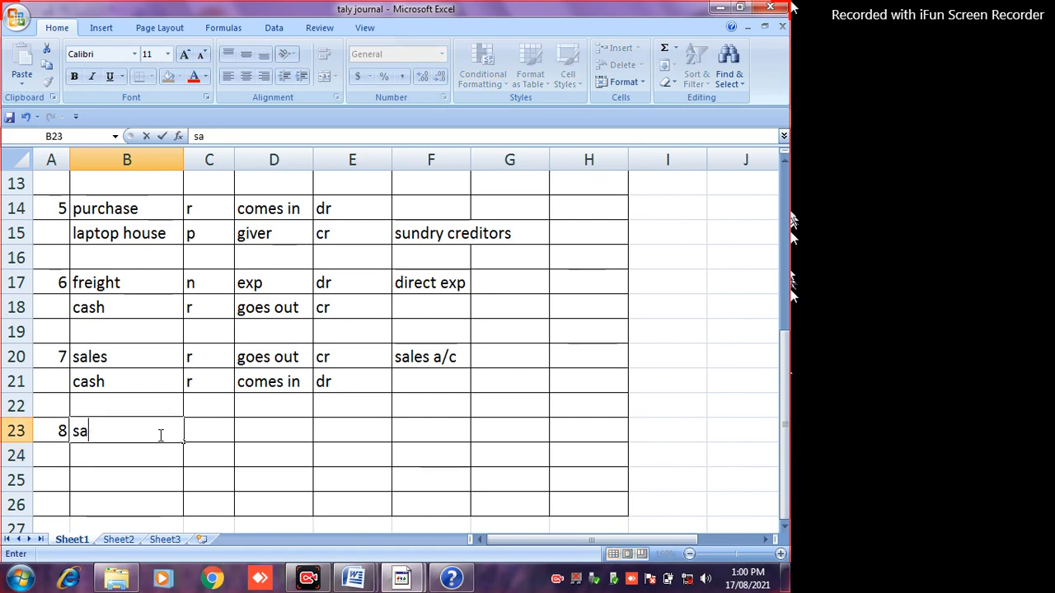
type("les")
key("Return")
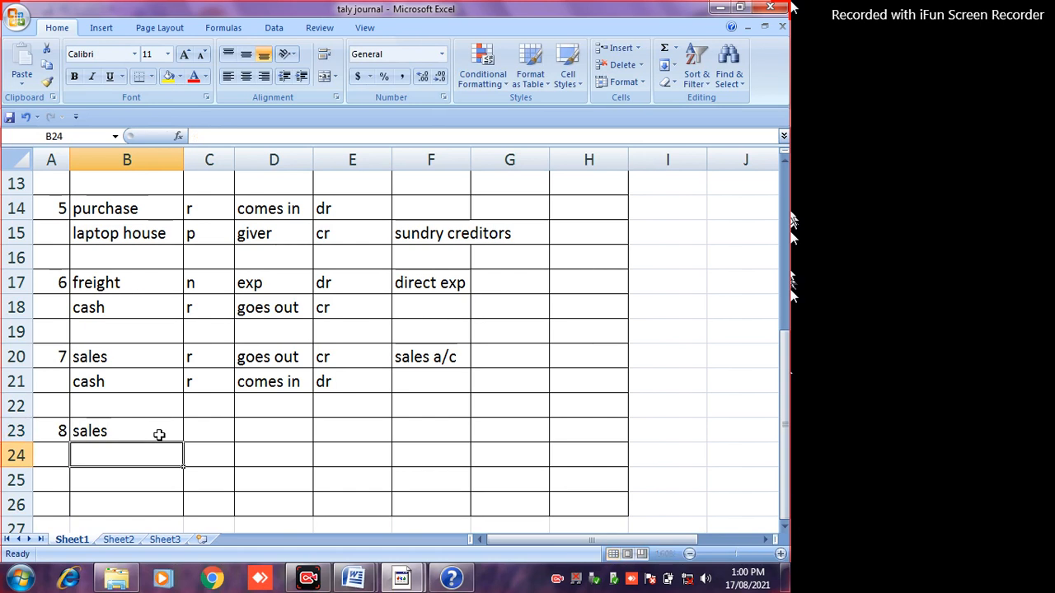
- Enter "abc co" in B24 as the second account of transaction 8
type("ac c==")
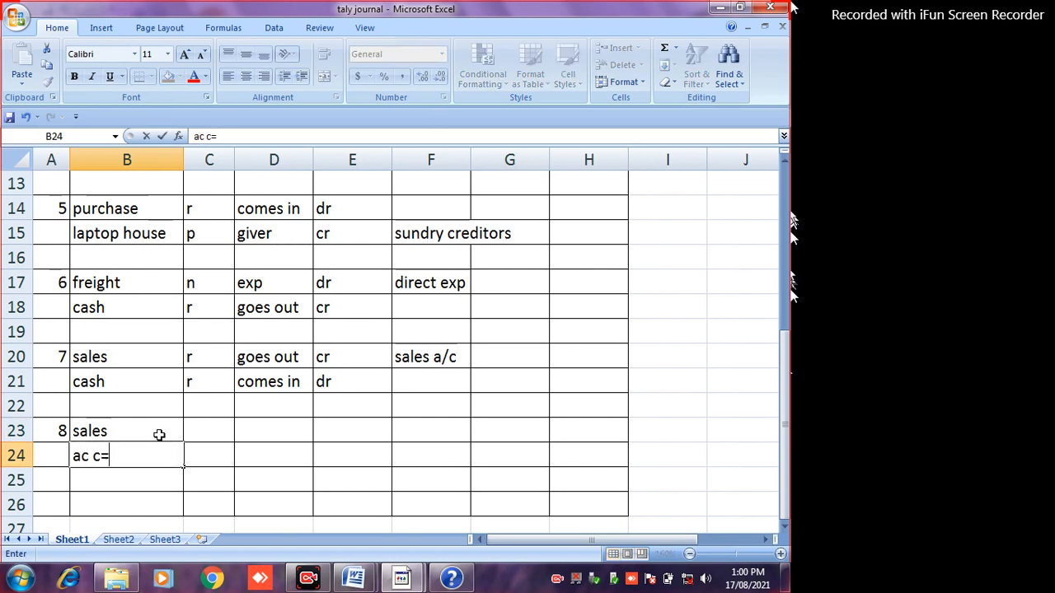
key("BackSpace")
key("BackSpace")
key("BackSpace")
key("BackSpace")
key("BackSpace")
type("bc co")
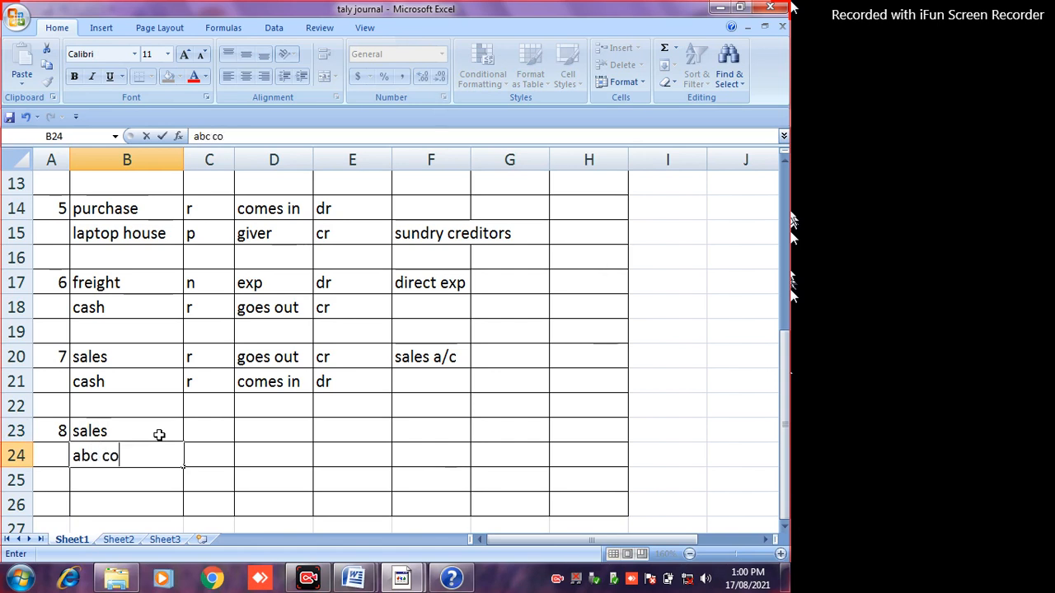
left_click(159, 435)
key("Right")
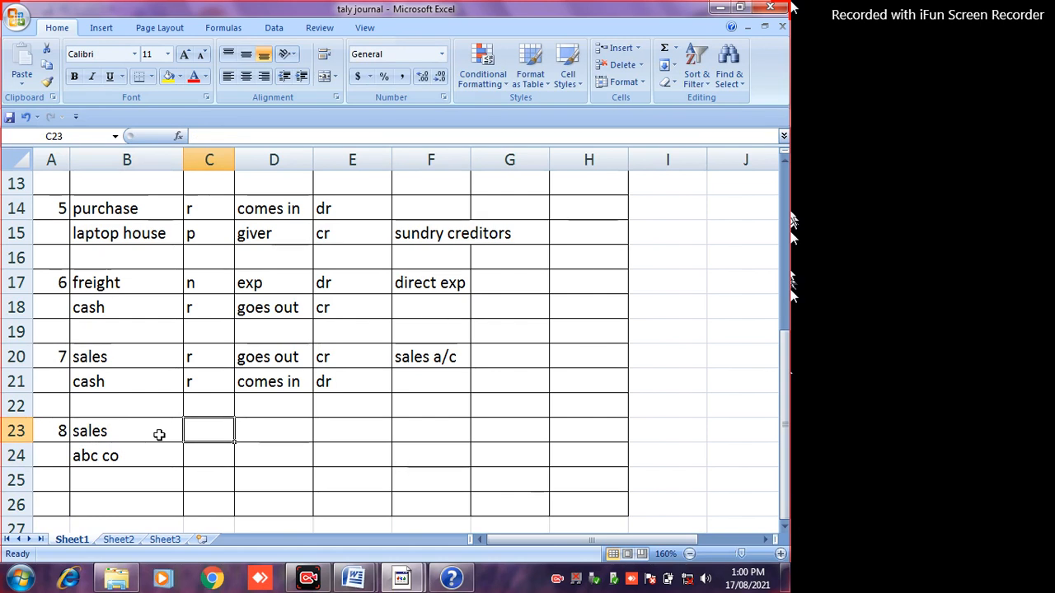
- Classify transaction 8's account types by entering "r" for sales in C23 and "p" for abc co in C24
type("r")
key("Return")
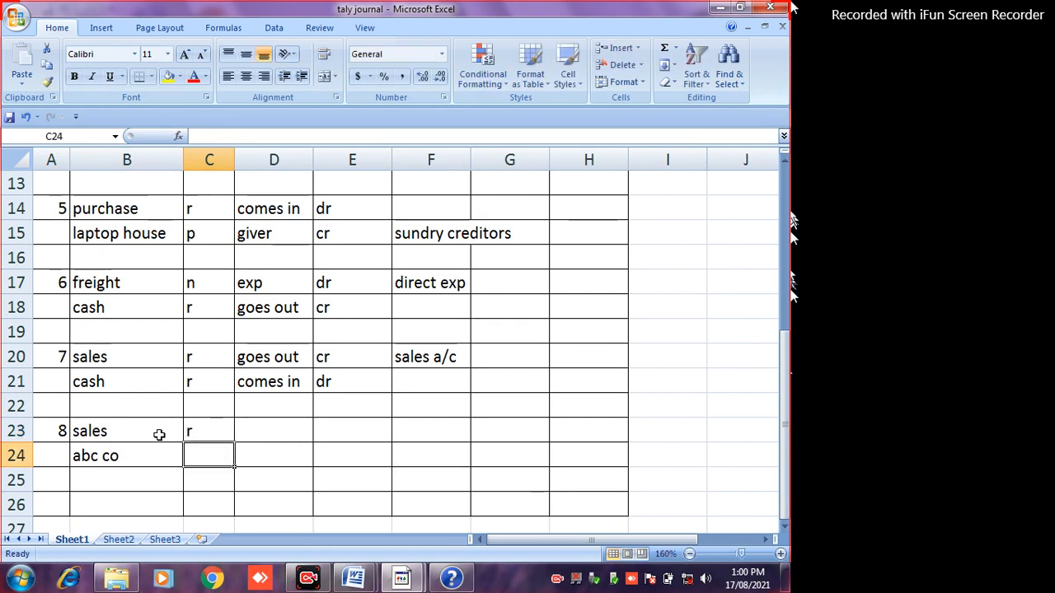
type("p")
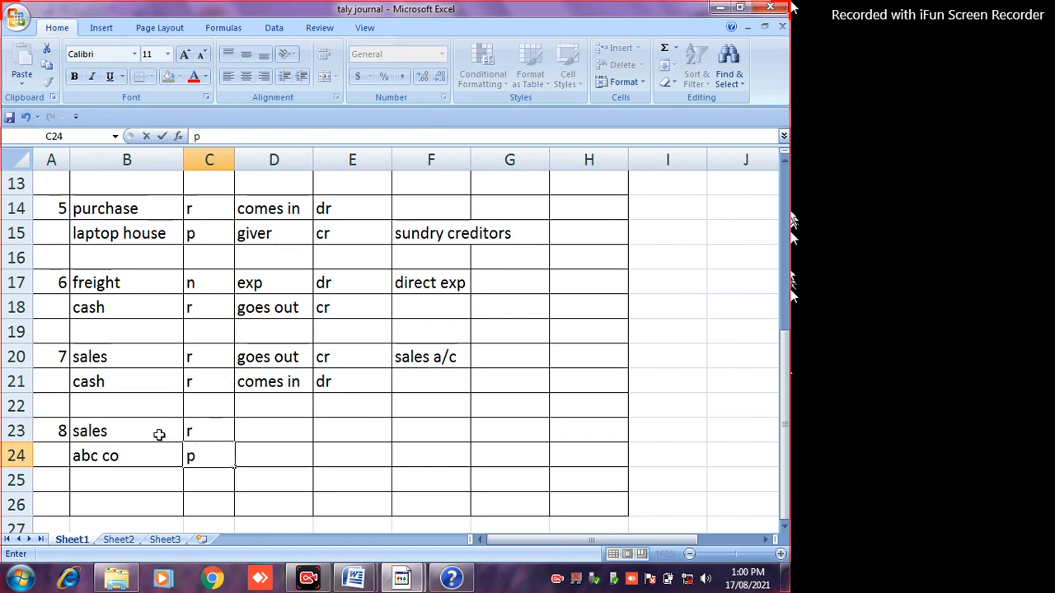
key("Return")
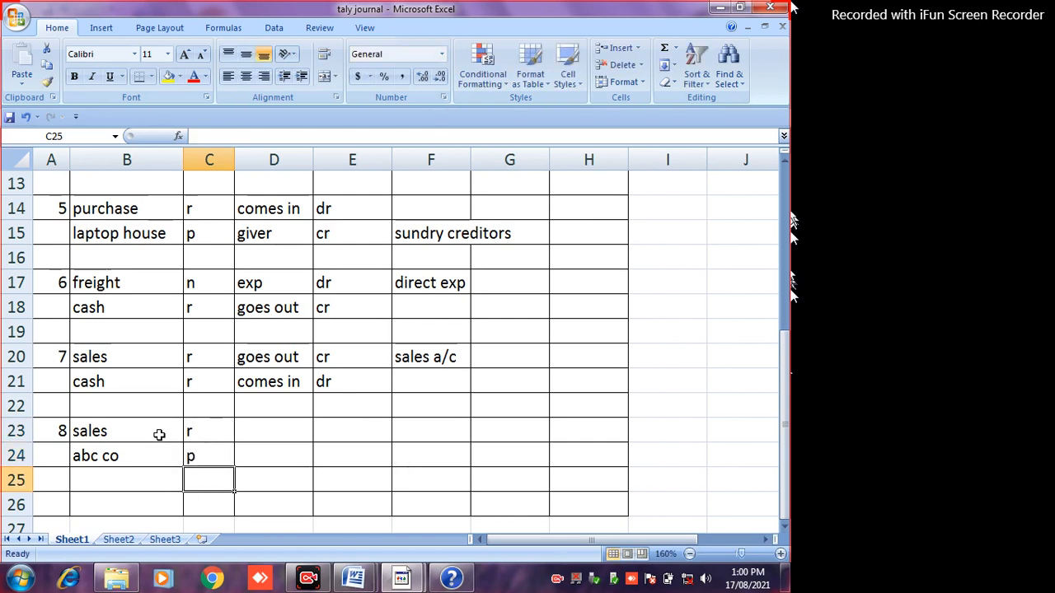
- Fill in the sales row of transaction 8 with "goes out" in D23 and "cr" in E23
left_click(281, 427)
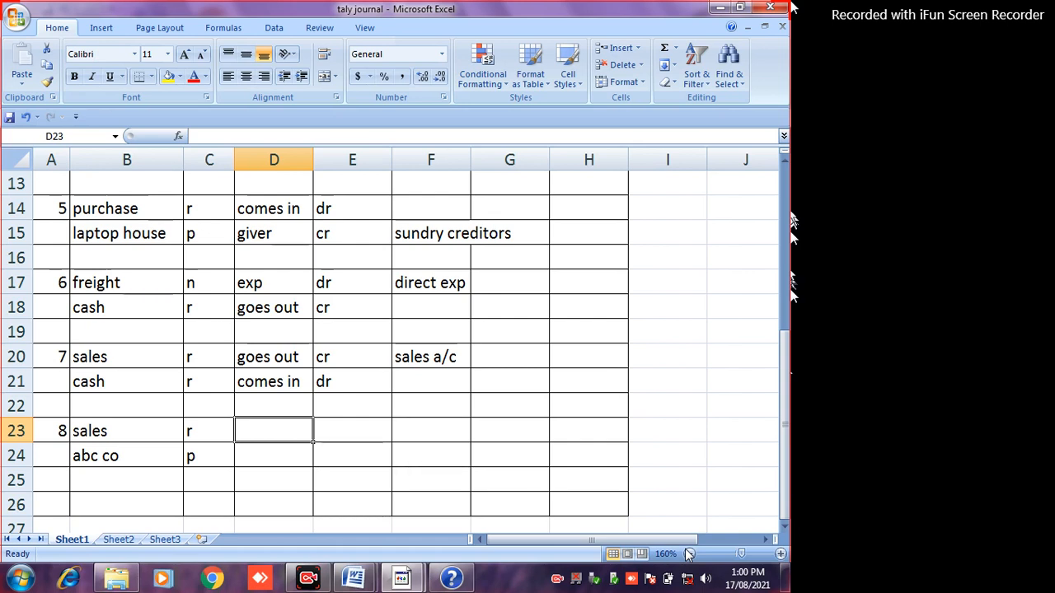
type("goes out")
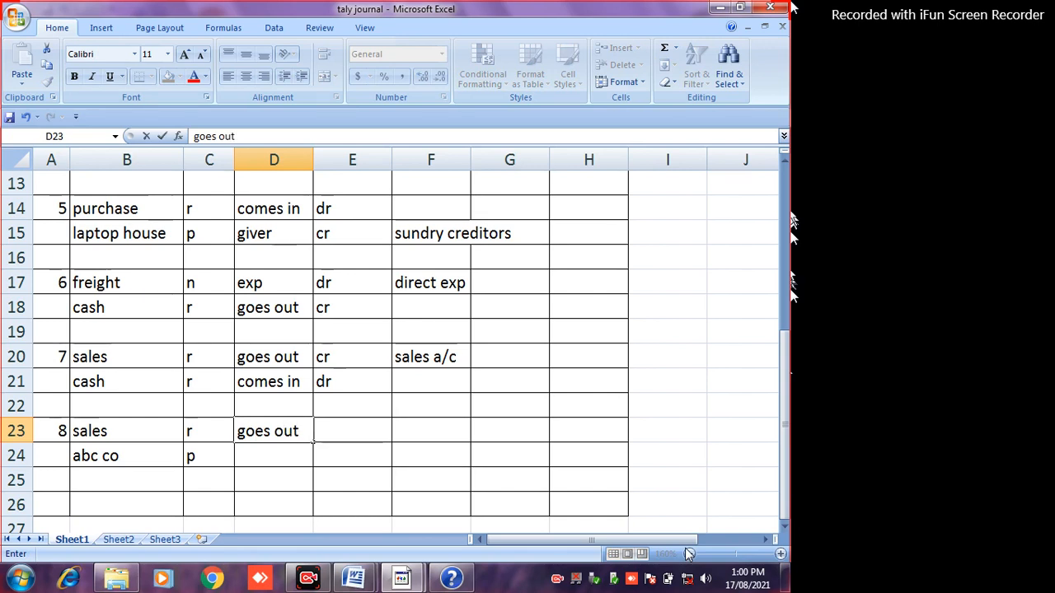
key("Tab")
type("cr")
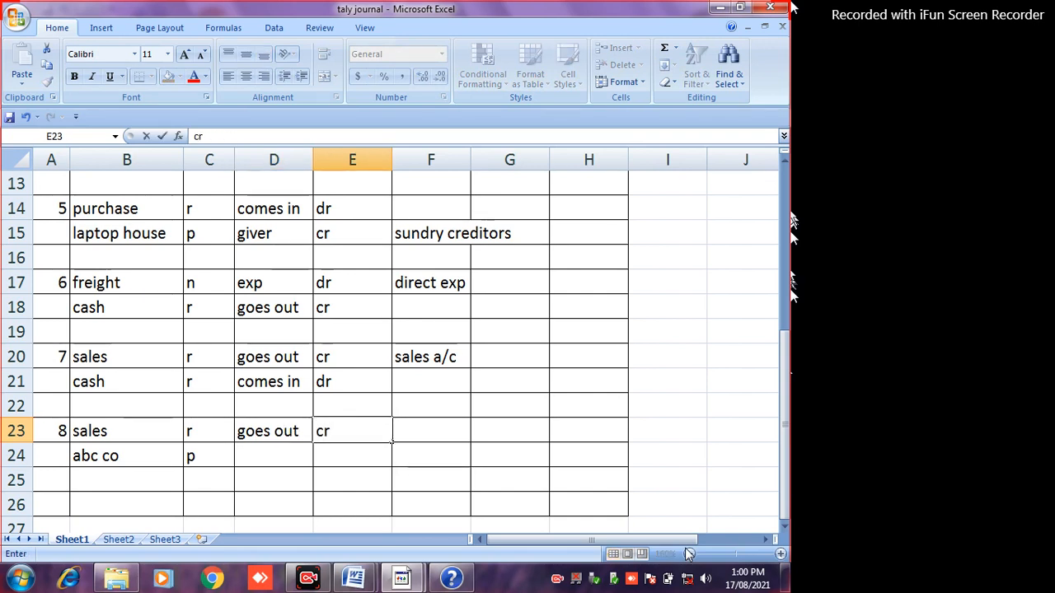
key("Return")
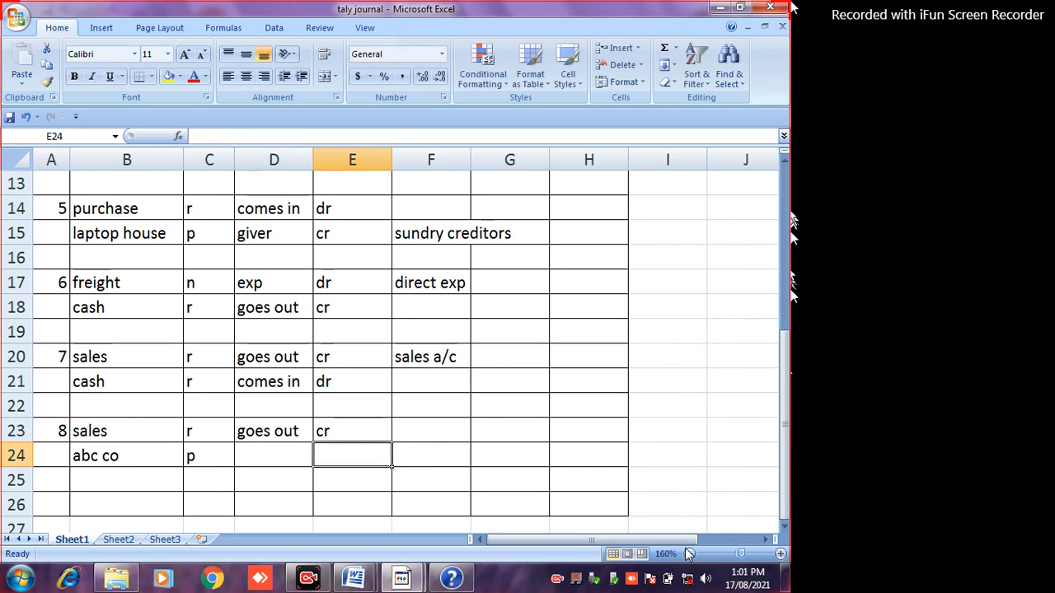
- Fill in the abc co row of transaction 8 with "receiver" in D24 and "dr" in E24
key("Left")
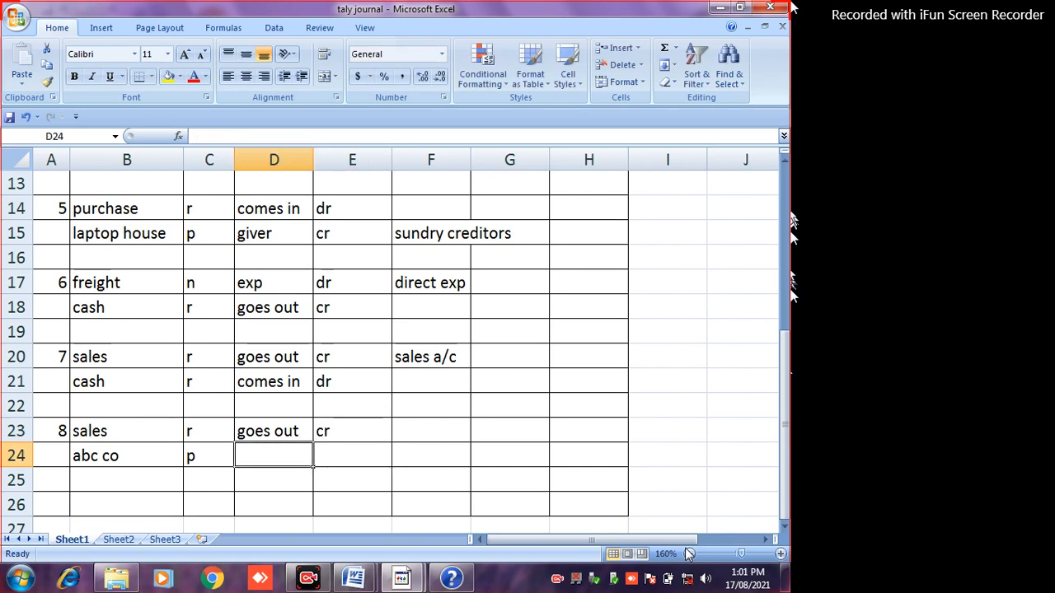
type("rec")
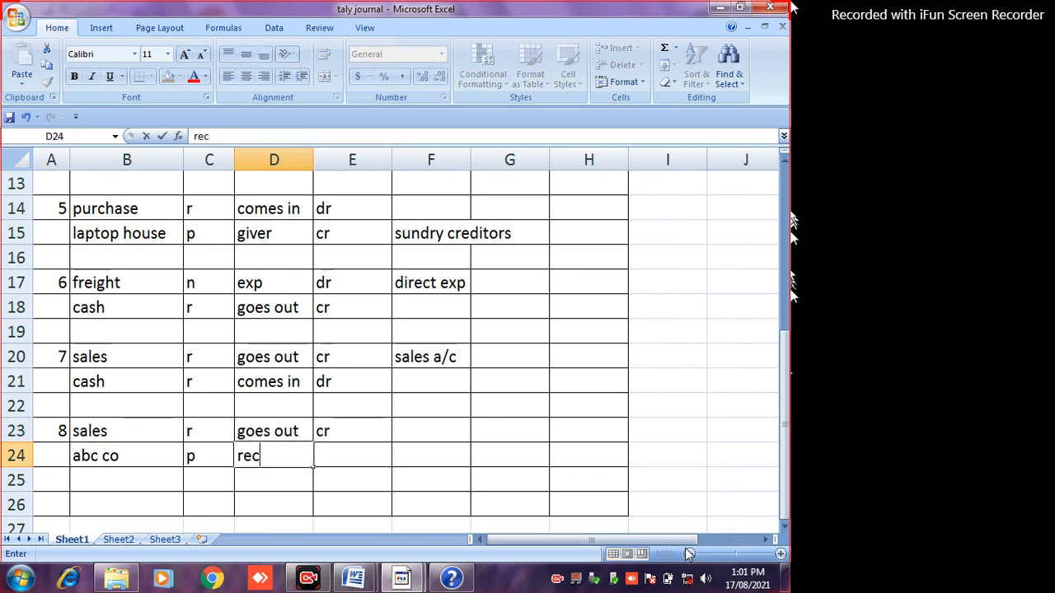
key("BackSpace")
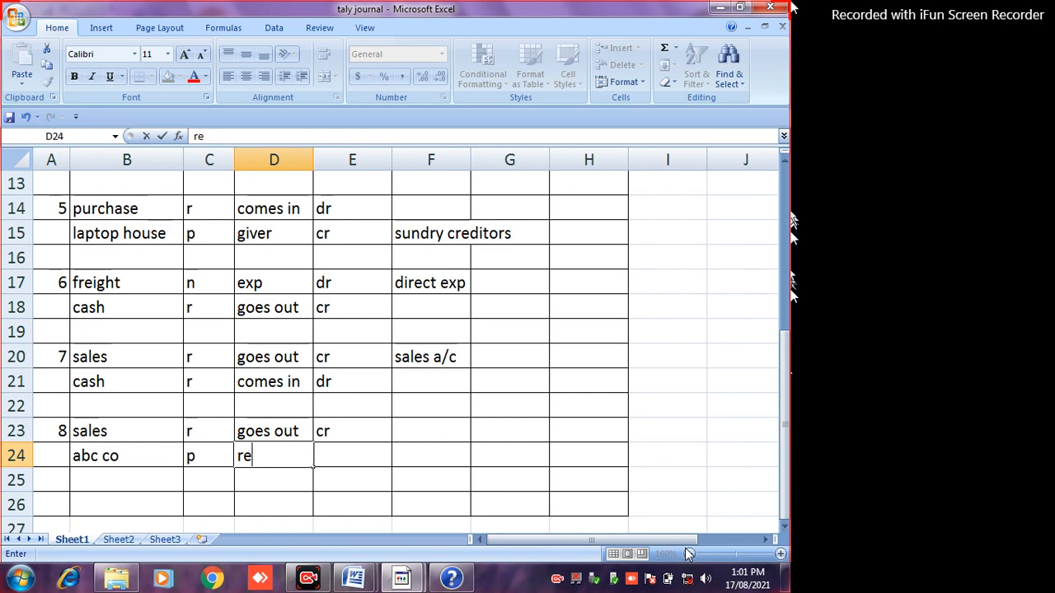
type("ceiver")
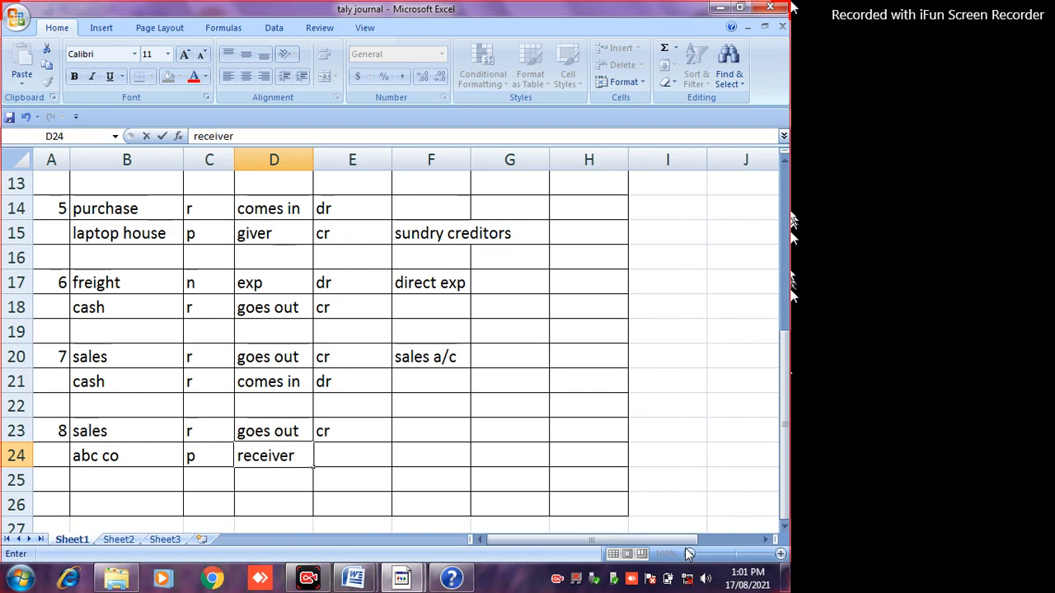
key("Up")
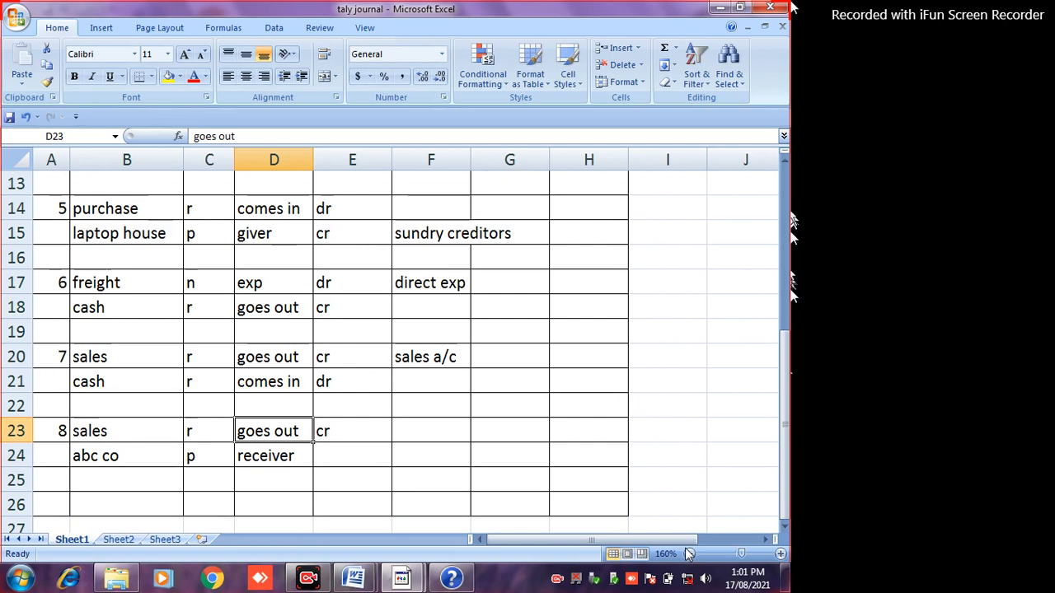
key("Down")
key("Right")
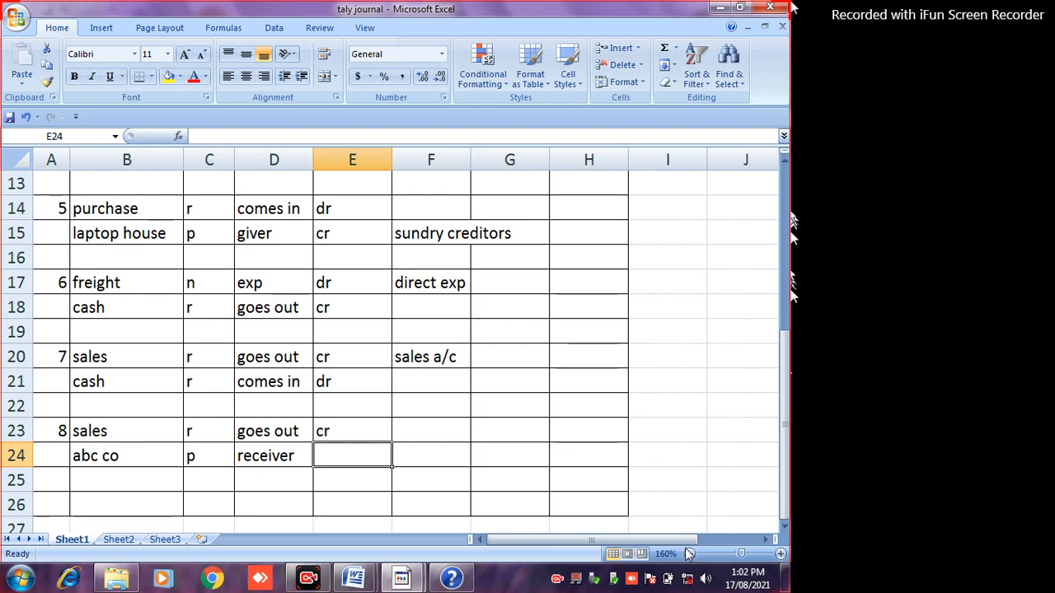
type("dr")
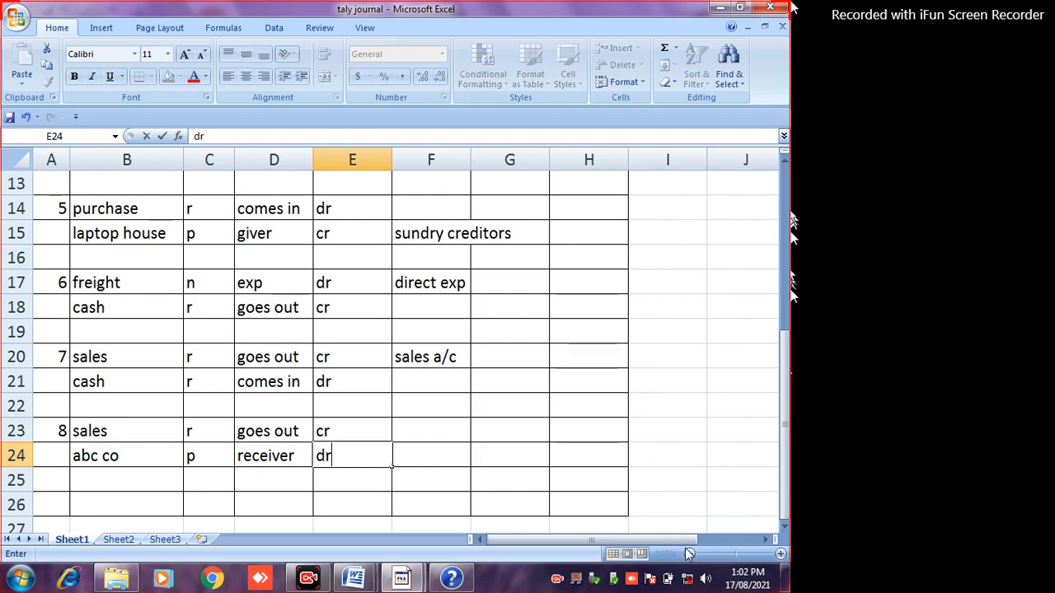
key("Return")
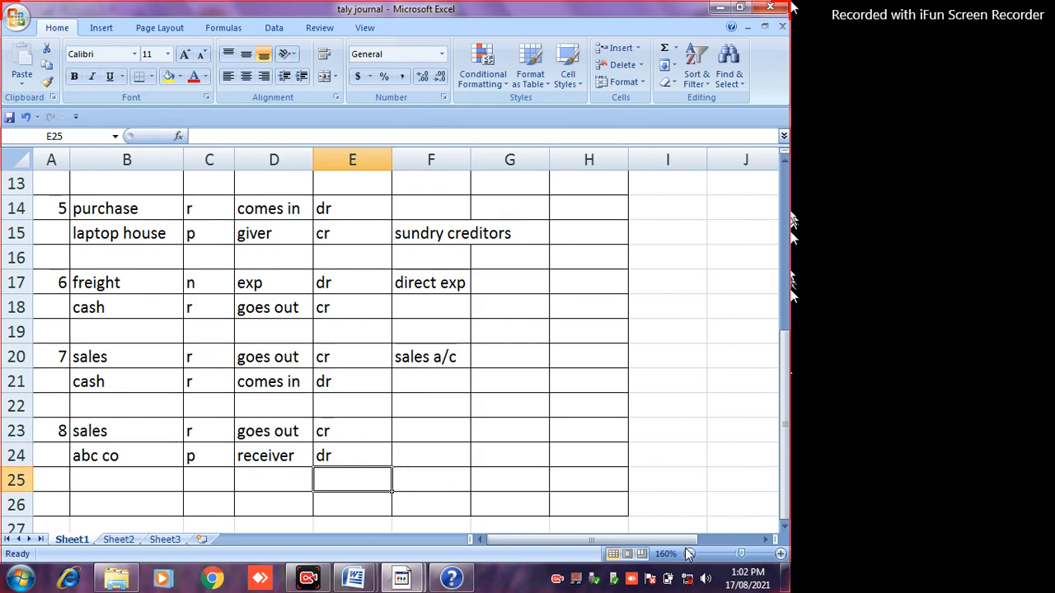
- Enter "sundry debtors" in F24 as the Tally ledger name for abc co
key("Up")
key("Up")
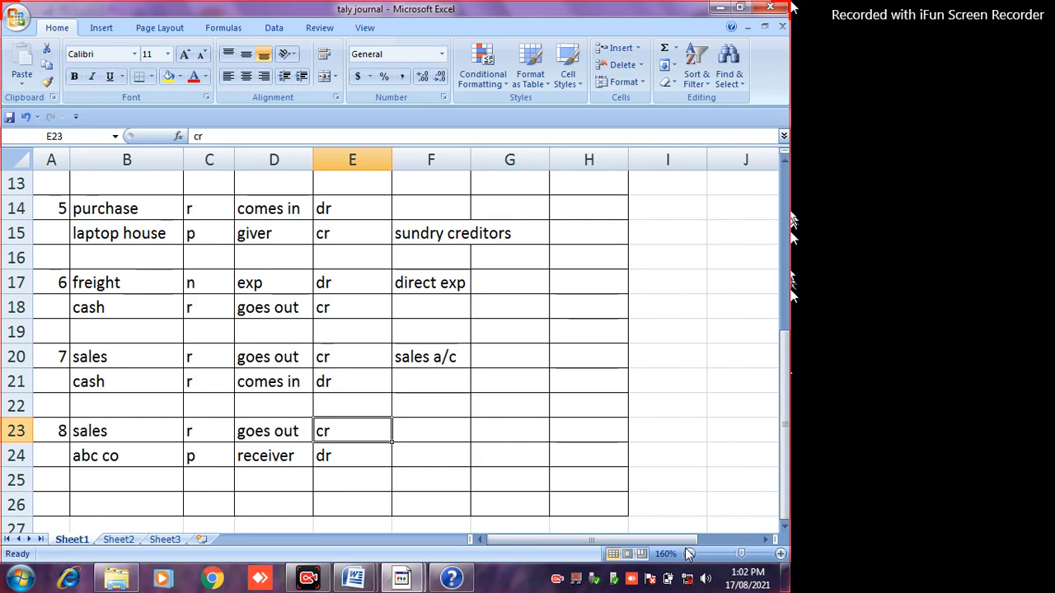
key("Down")
key("Right")
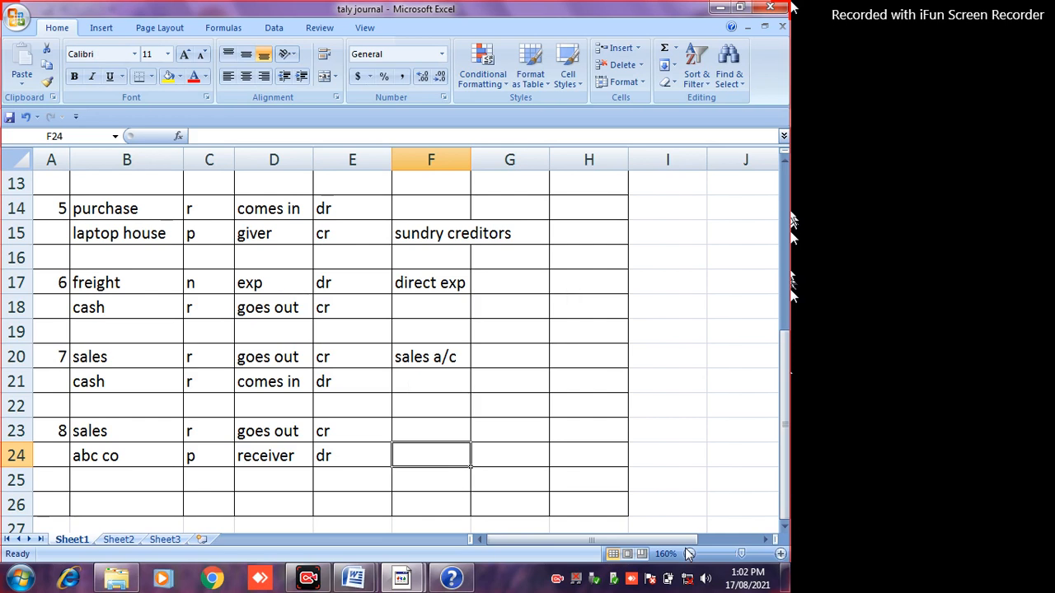
type("sund")
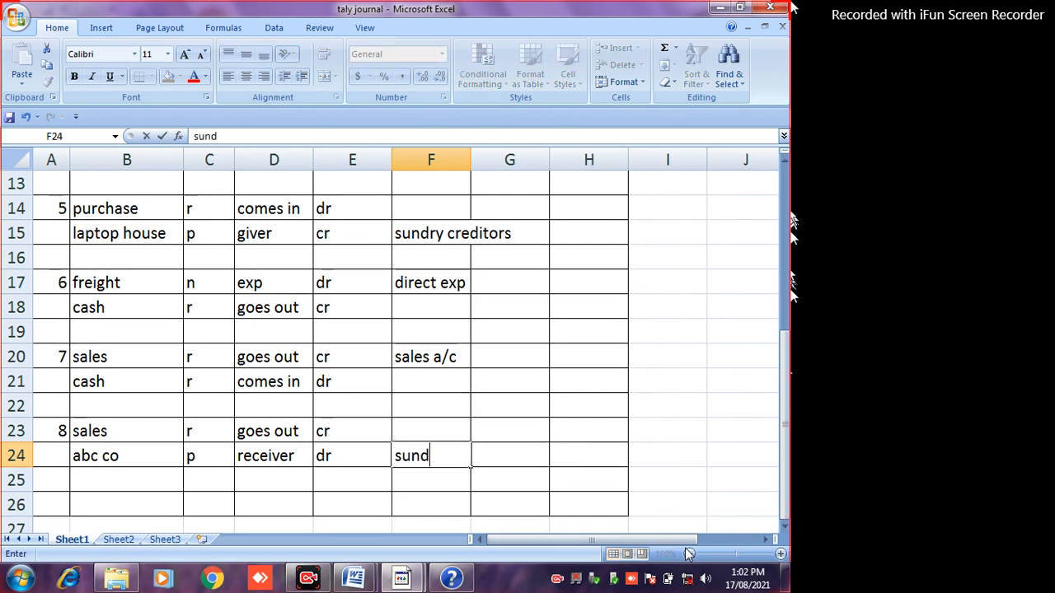
type("ry debtors")
key("Return")
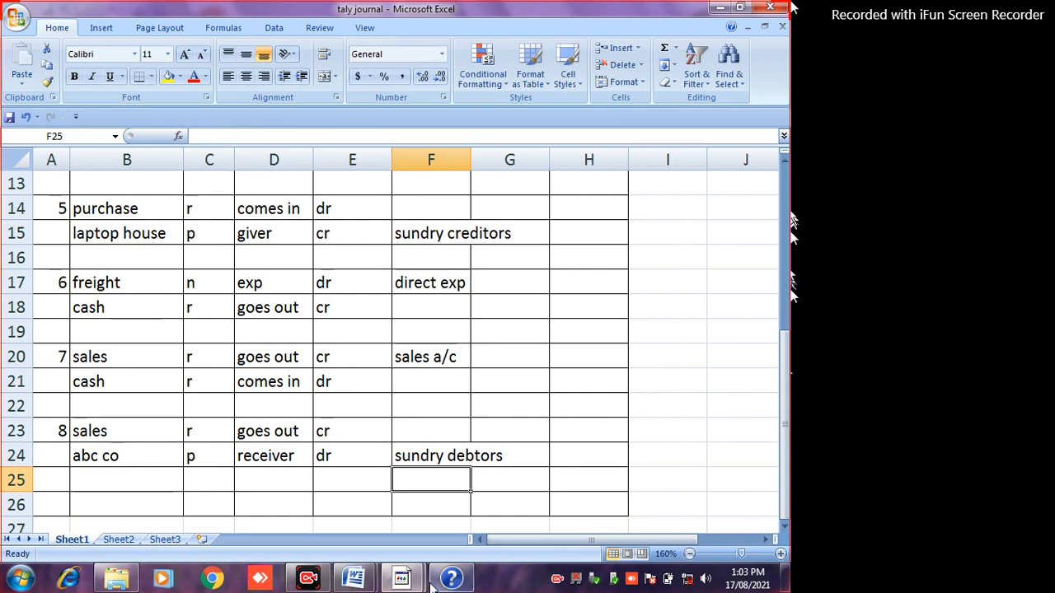
- Review the commission paid in cash transaction in the tallyentry1 Word document, returning to the taly journal workbook in Excel
left_click(362, 577)
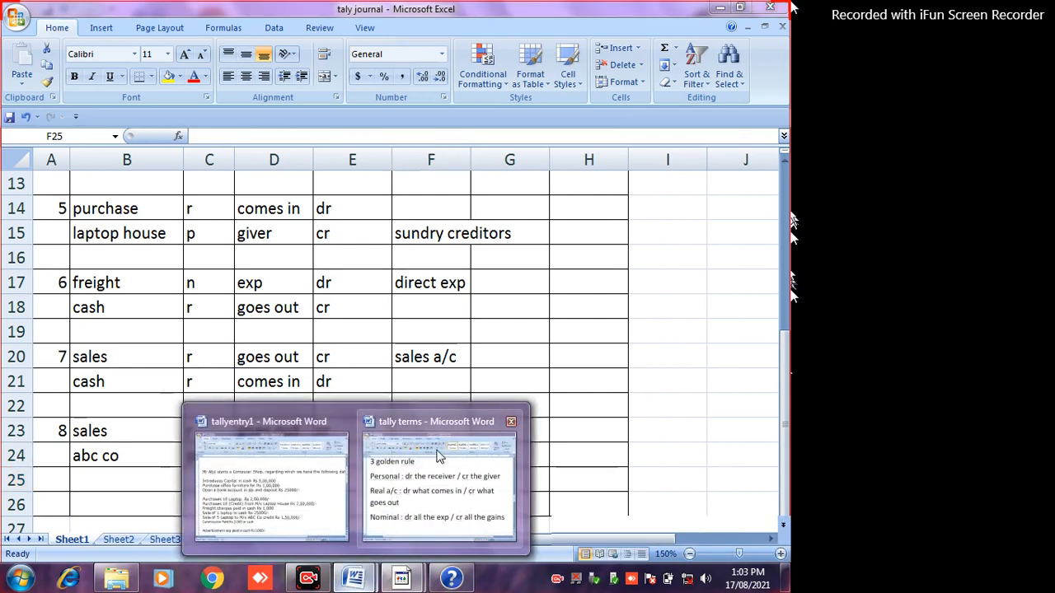
left_click(272, 483)
scroll(211, 289, "down", 3)
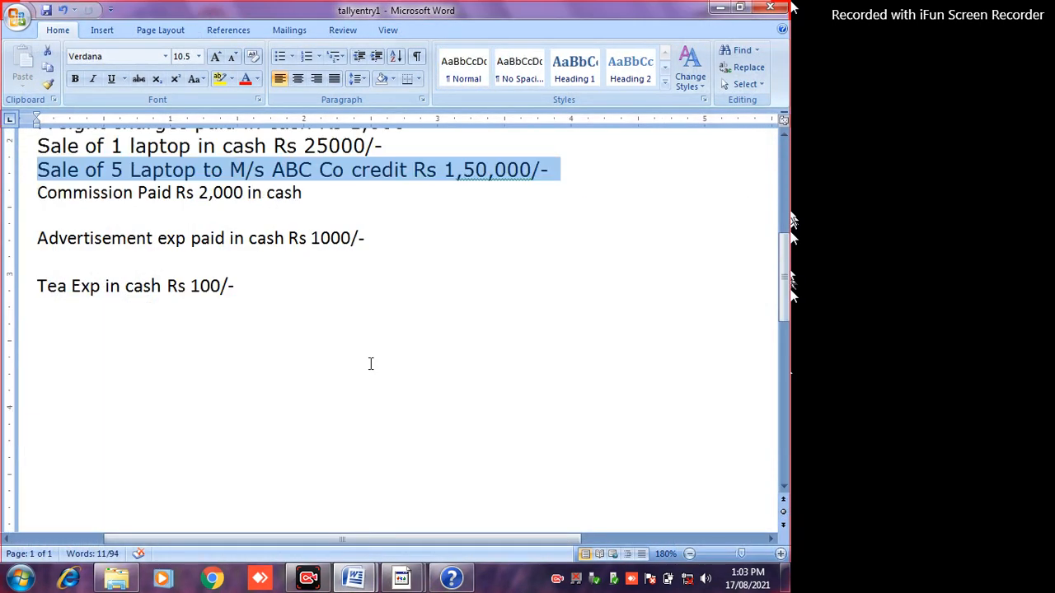
left_click_drag(39, 194, 313, 212)
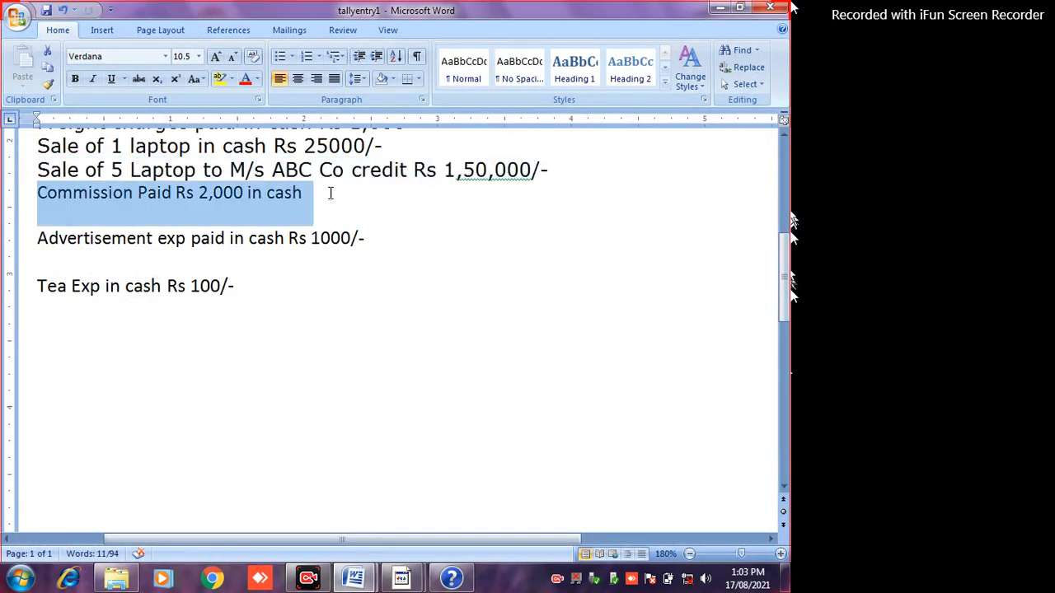
left_click(726, 7)
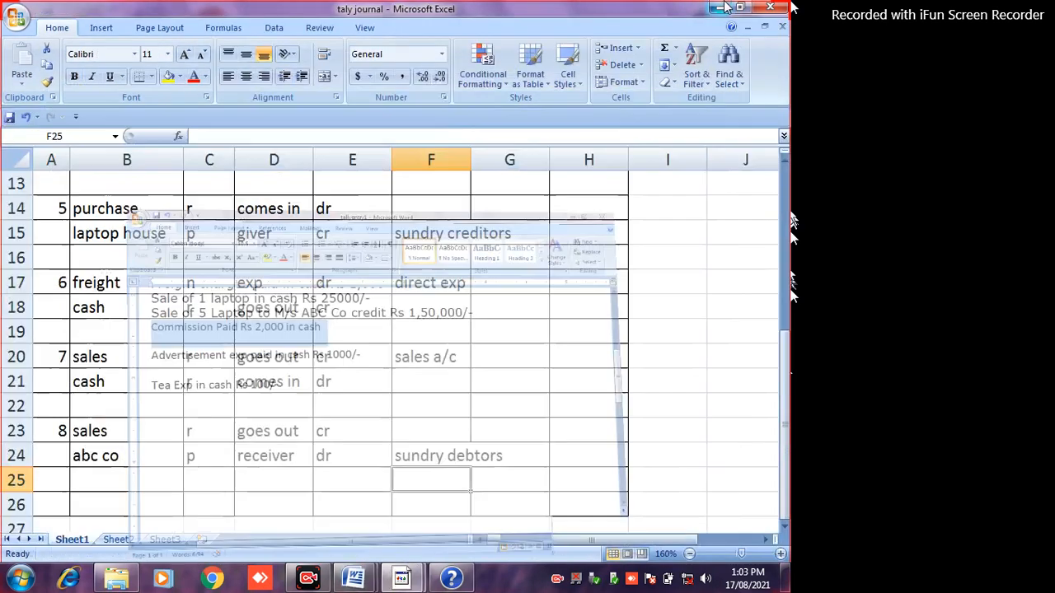
left_click(62, 497)
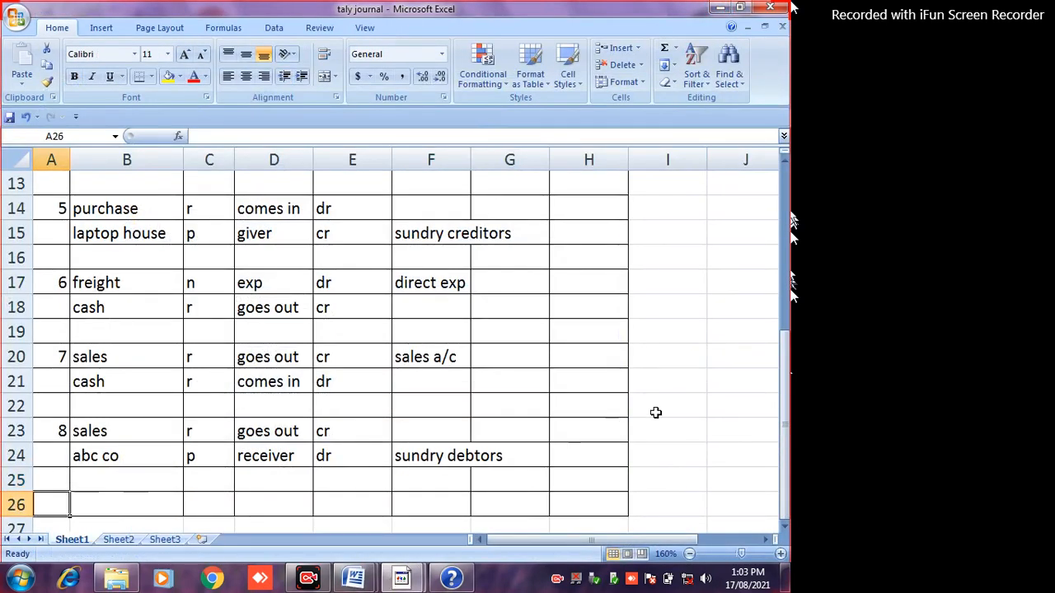
scroll(654, 412, "down", 2)
left_click(79, 397)
left_click_drag(45, 375, 607, 483)
left_click(607, 484)
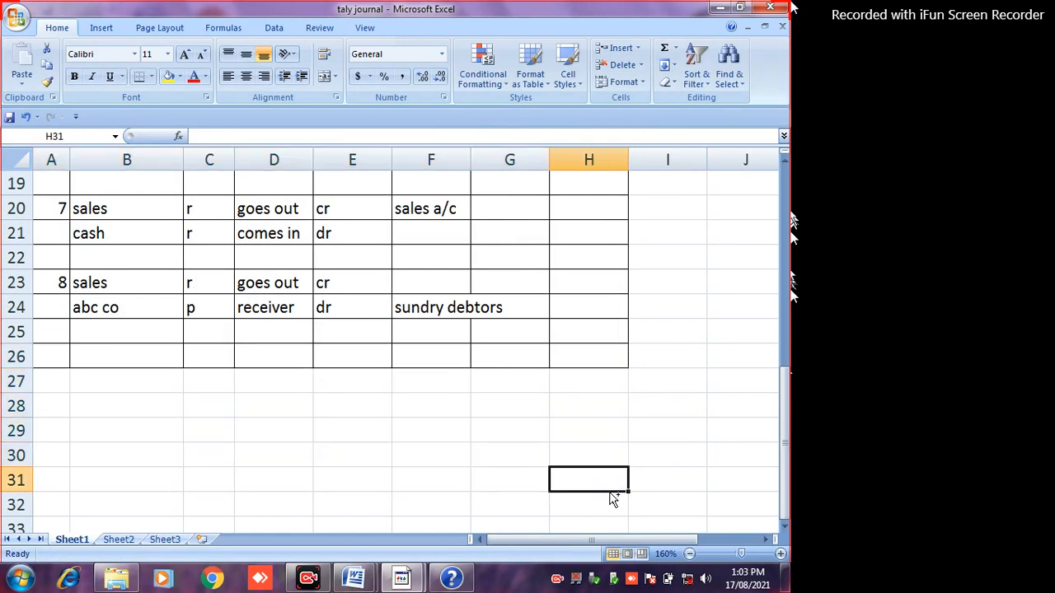
key("ctrl+1")
left_click(595, 199)
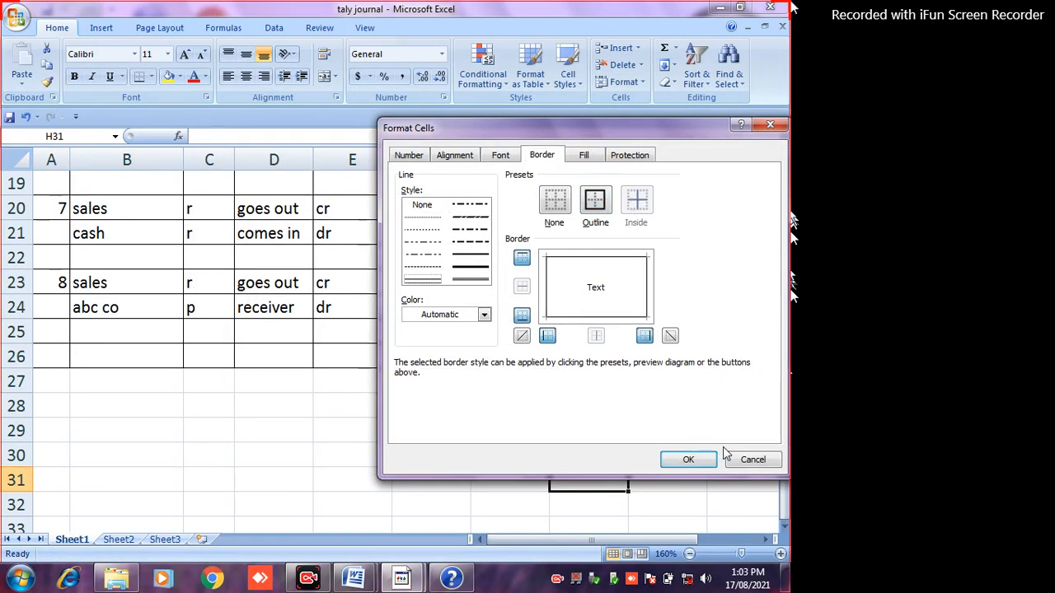
left_click(749, 459)
left_click(509, 454)
- Apply outline and inside borders to A27:H31 to extend the table grid downward
left_click_drag(42, 379, 616, 493)
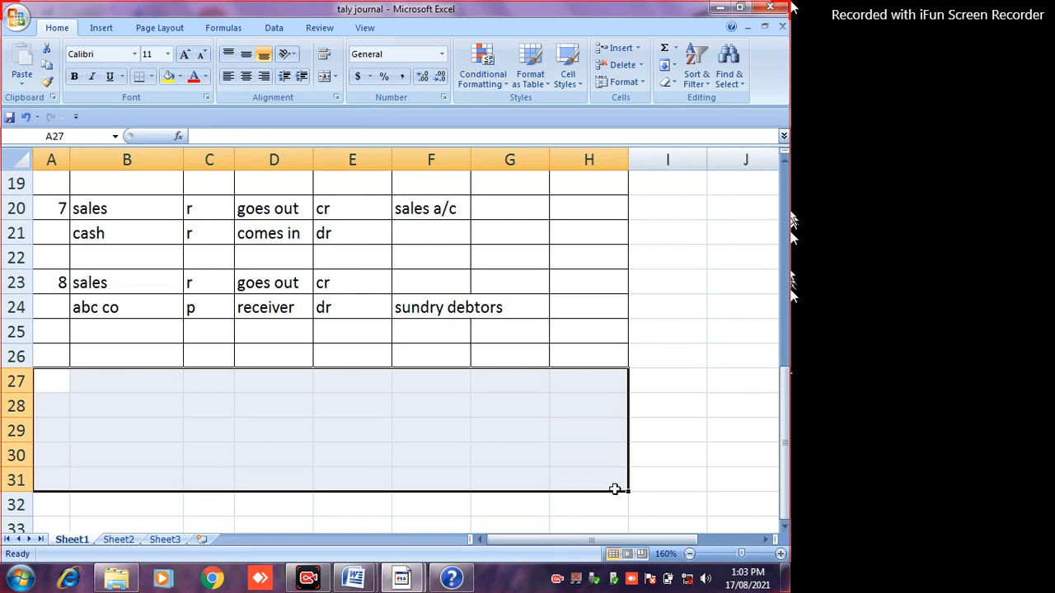
key("ctrl+1")
left_click(607, 203)
left_click(639, 204)
left_click(692, 462)
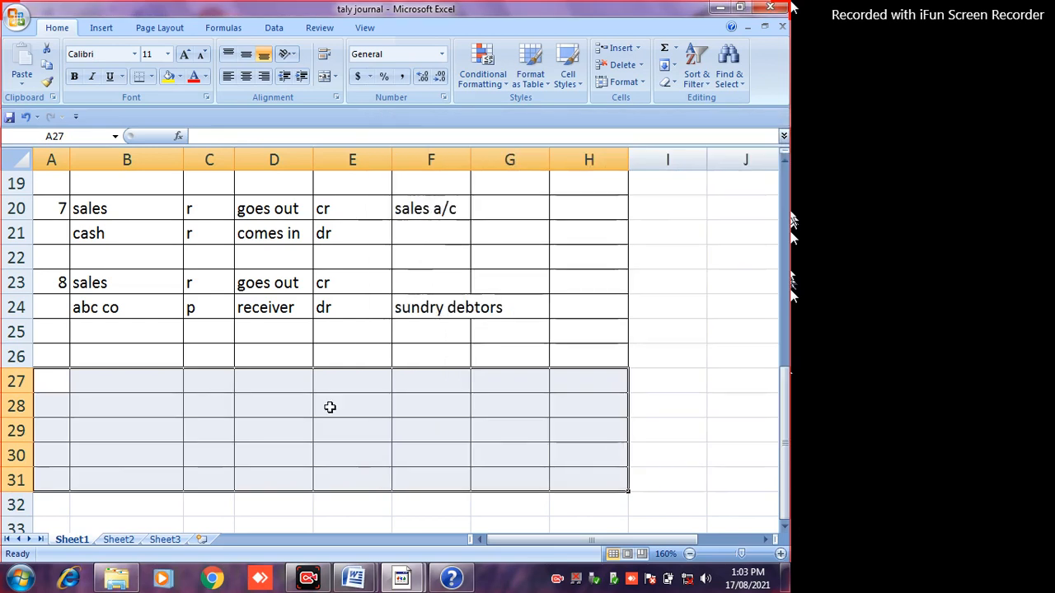
- Number the next transaction 9 in A26, leaving a blank row below transaction 8
left_click(57, 358)
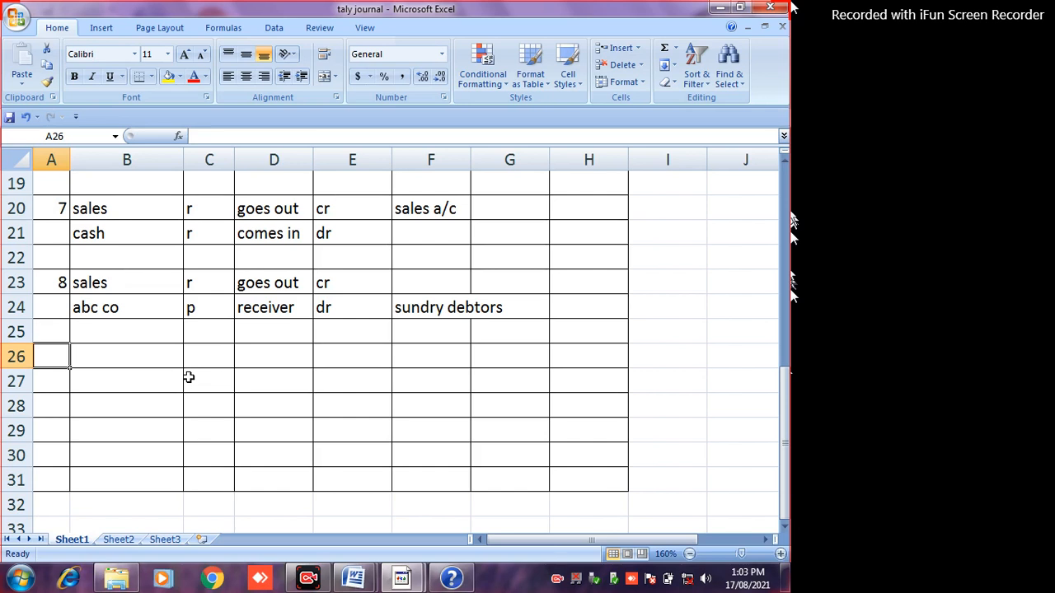
type("9")
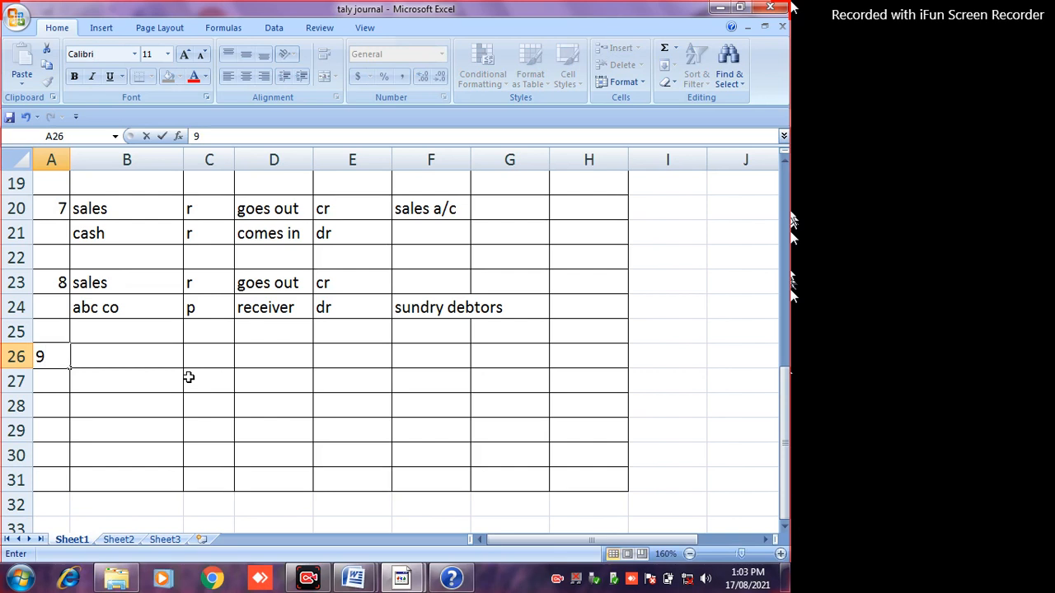
key("Return")
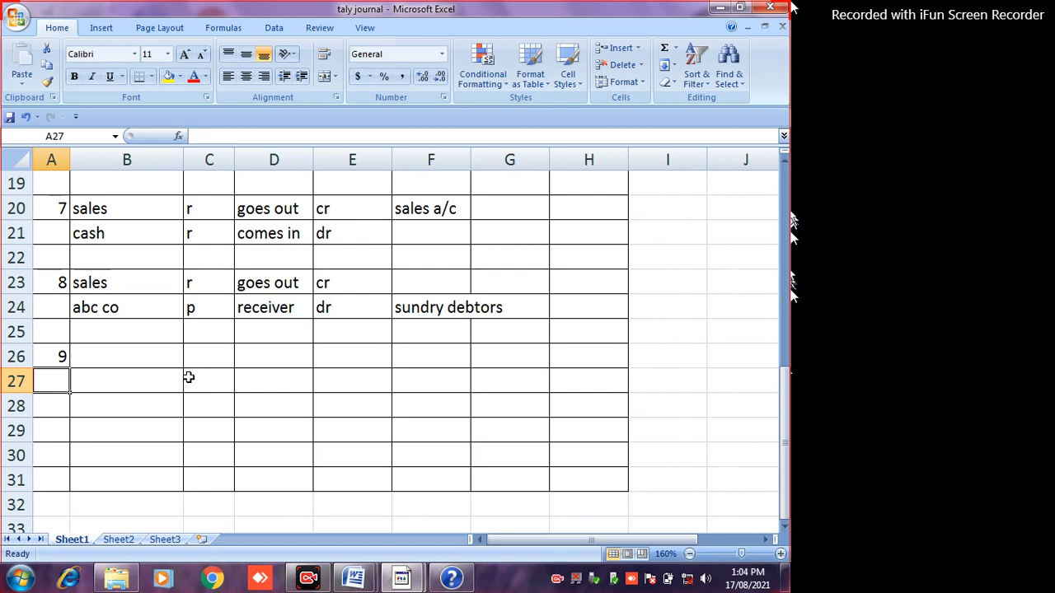
- Check the commission transaction in the tallyentry1 Word document, then back in Excel enter commission, n, exp and dr across B26:E26
key("alt+Tab")
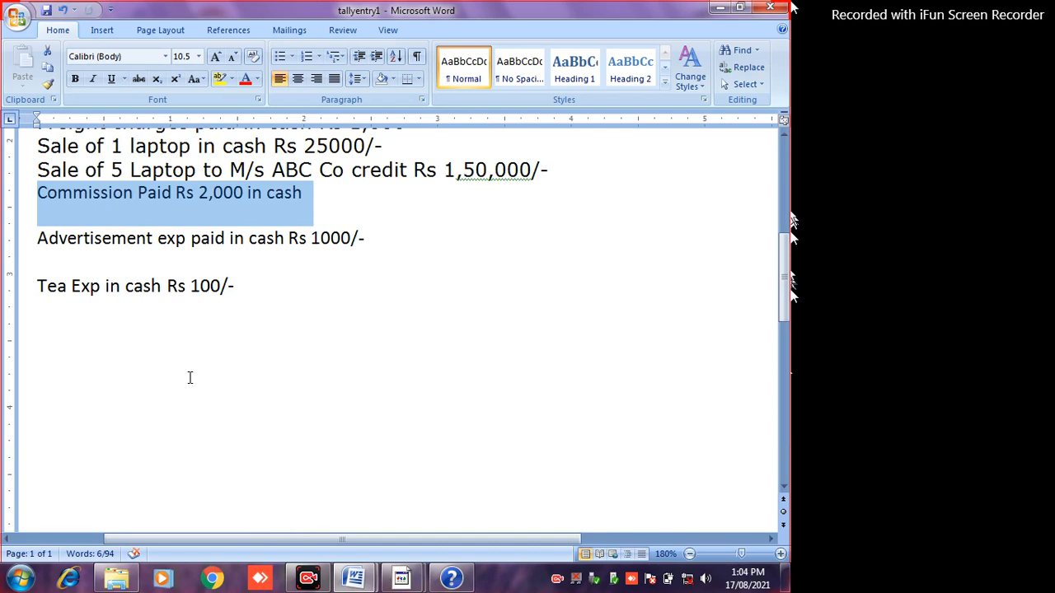
key("alt+Tab")
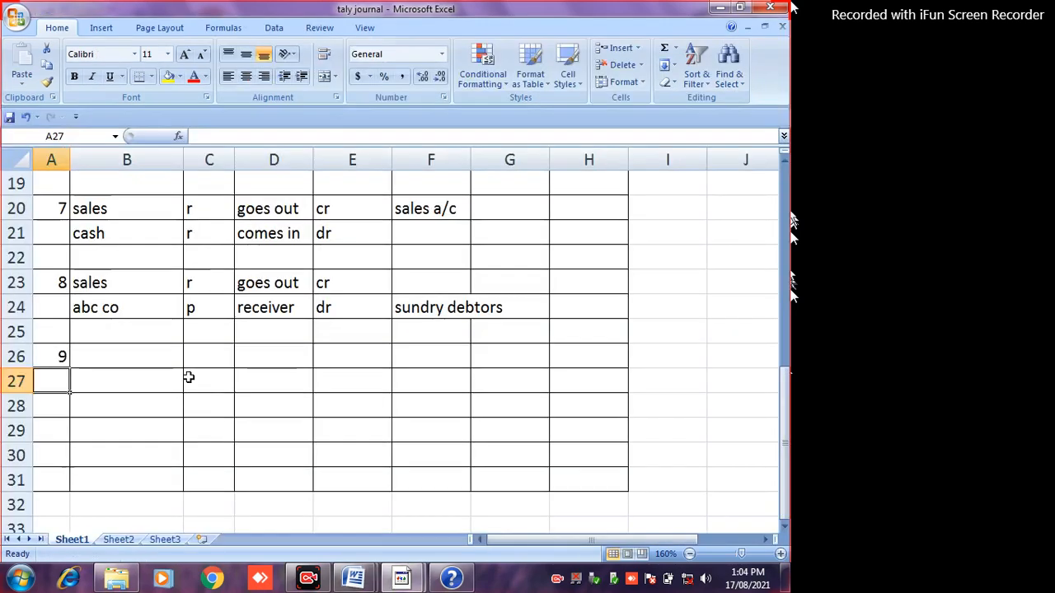
key("Up")
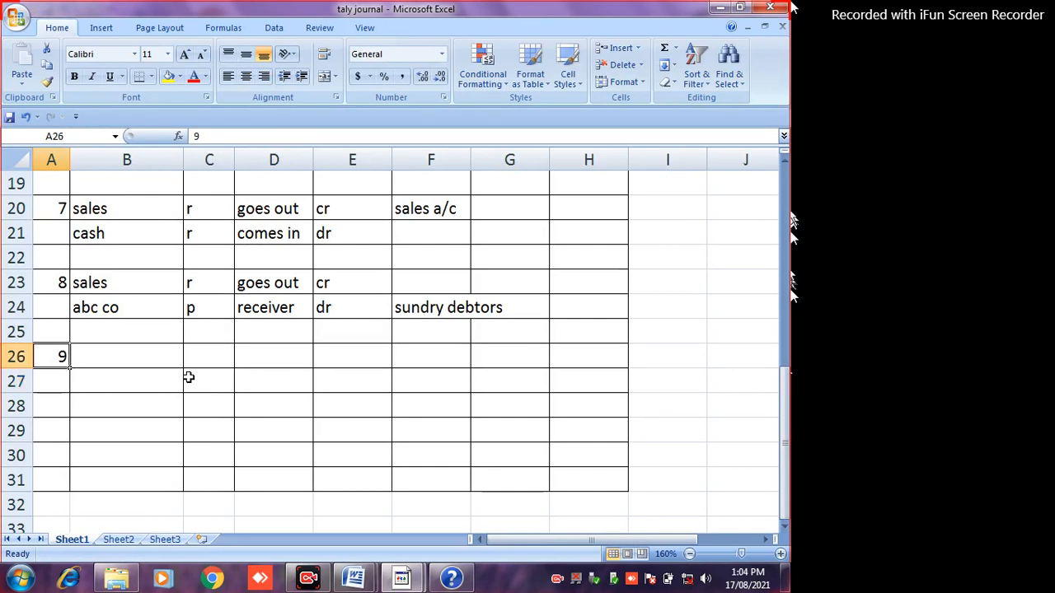
key("Right")
type("commission")
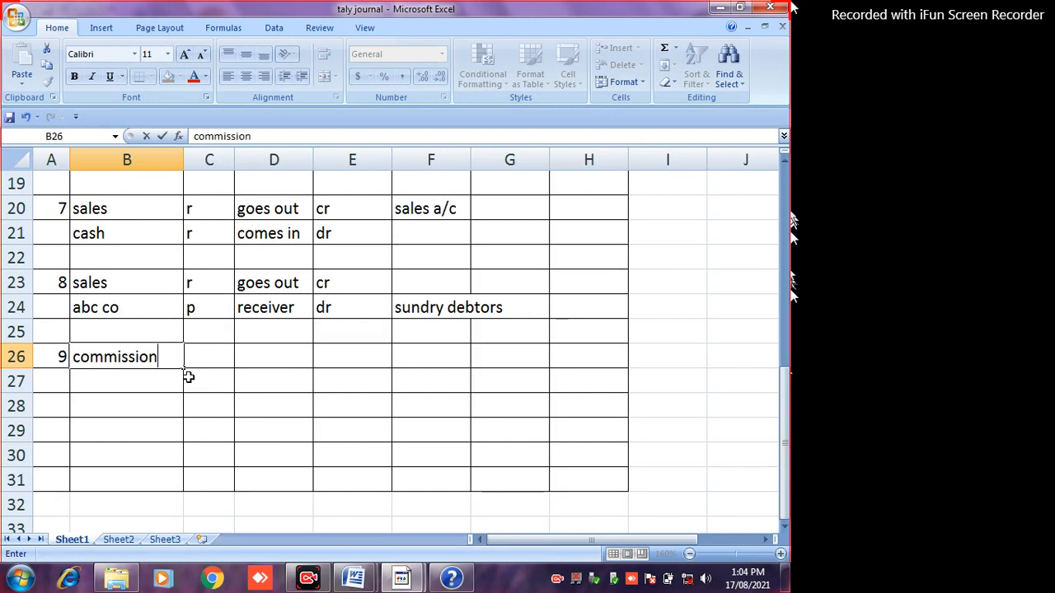
key("Tab")
type("n")
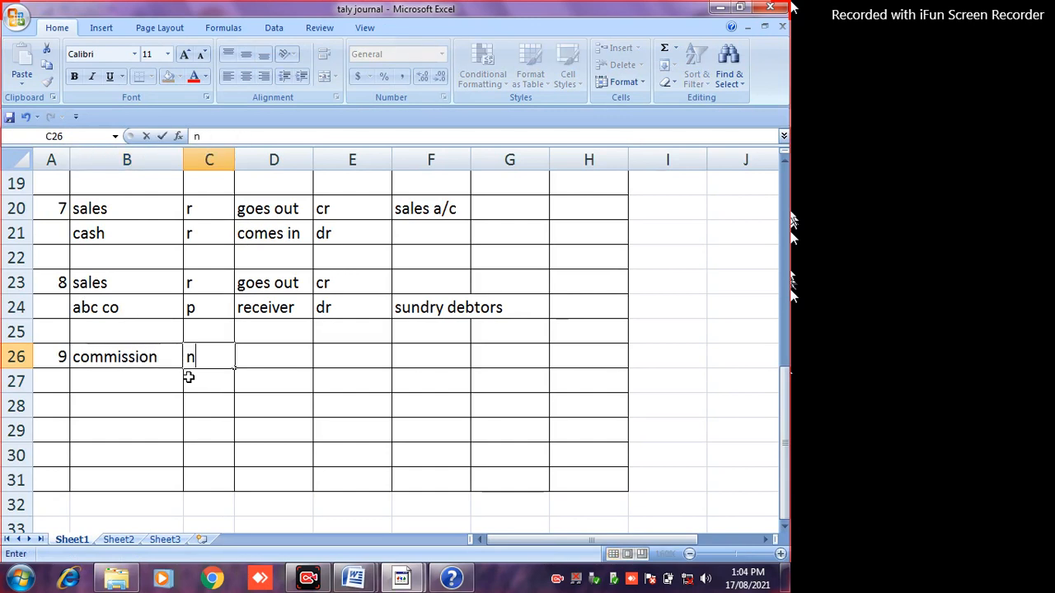
key("Tab")
type("exp")
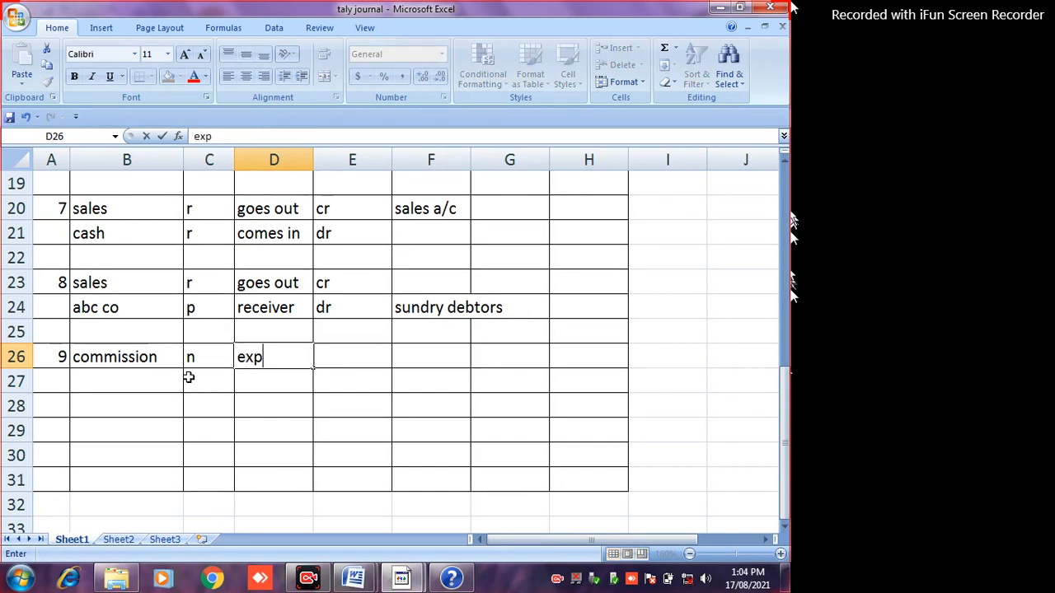
key("Tab")
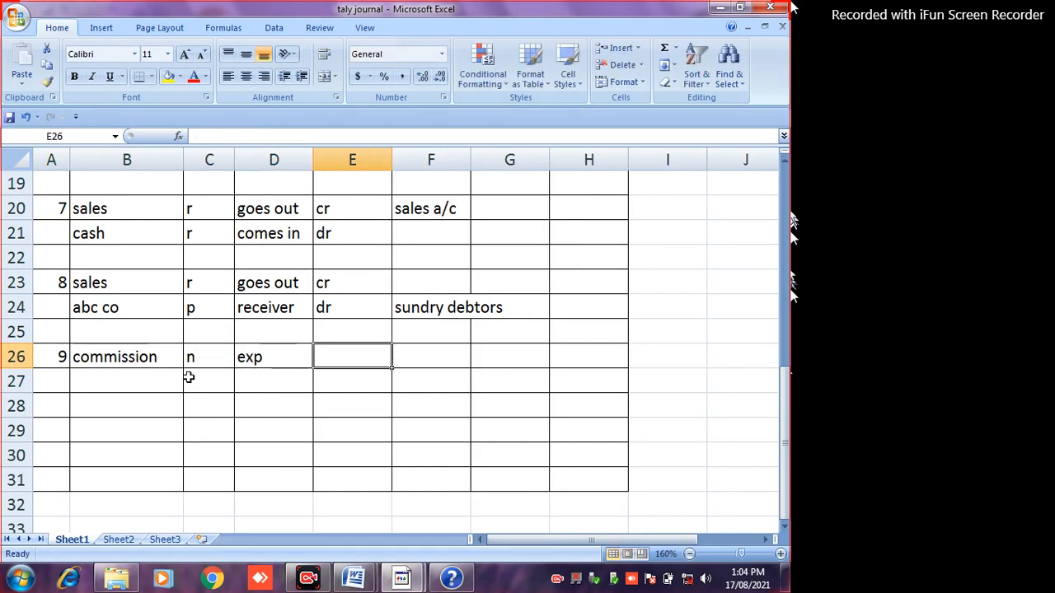
type("dr")
key("Return")
- Enter cash in B27 as transaction 9's second account, with type r in C27
key("Left")
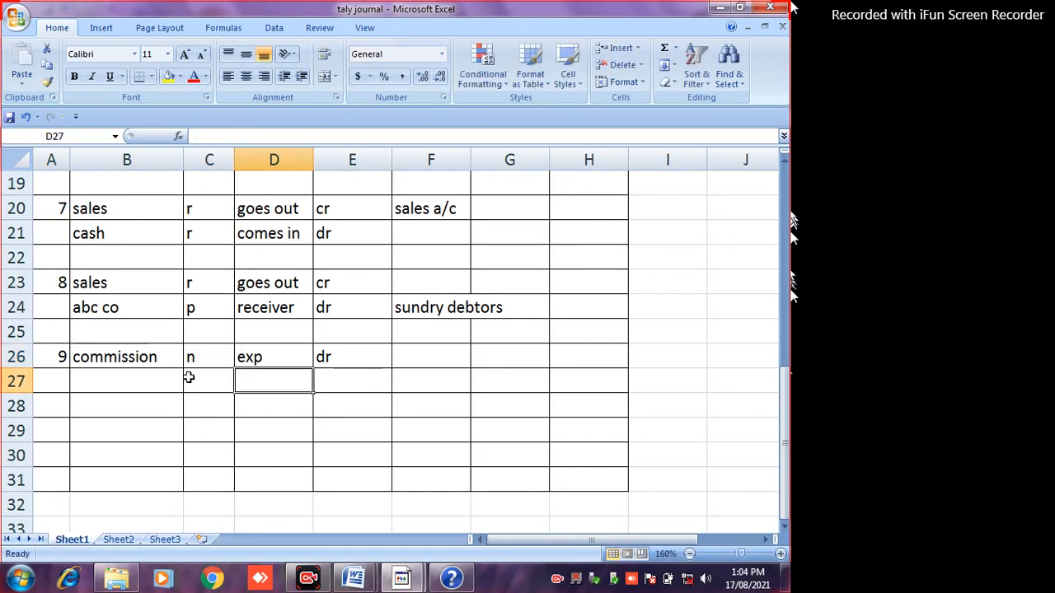
key("Left")
key("Left")
type("cash")
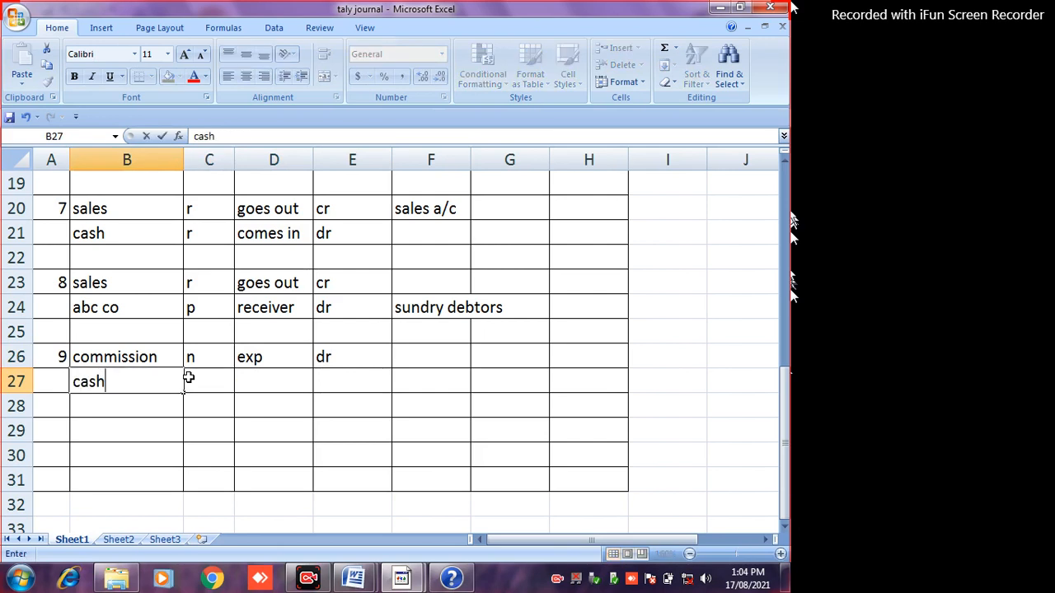
key("Right")
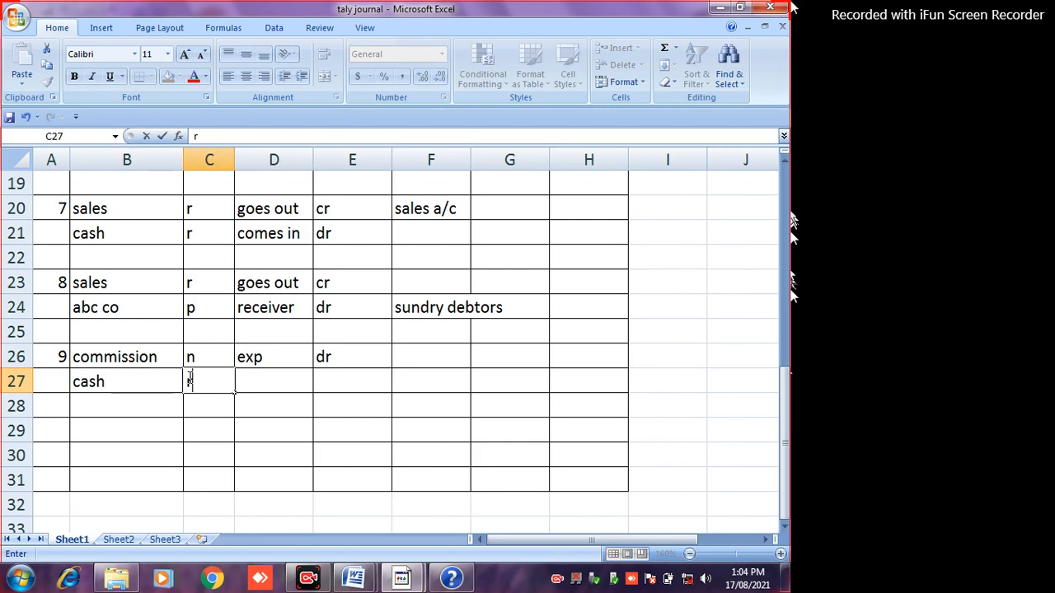
key("Right")
- Complete transaction 9's cash row with the nature "goes out" in D27 and cr in E27
type("go")
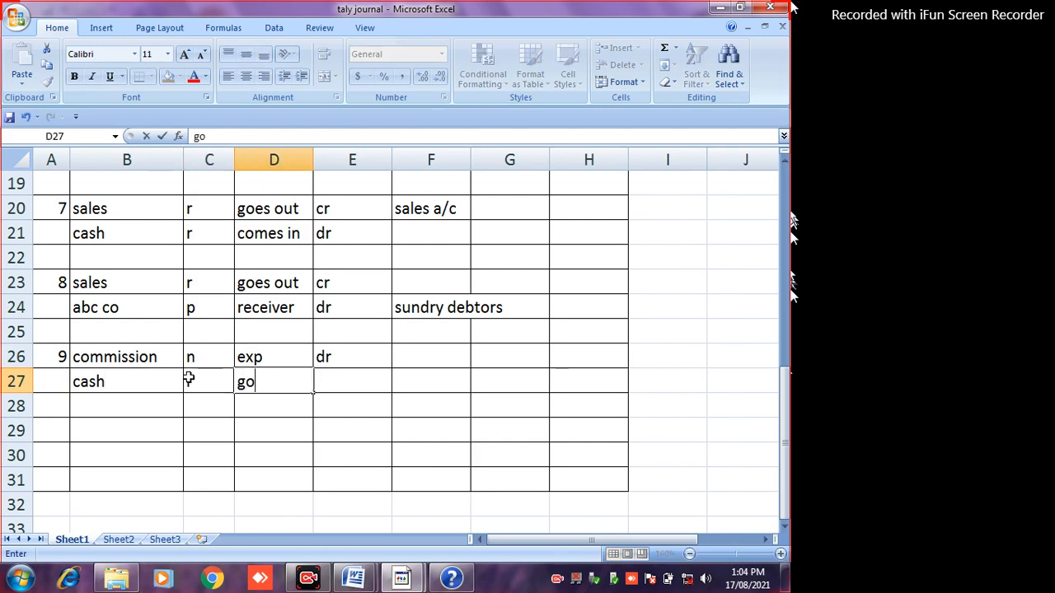
type("es put")
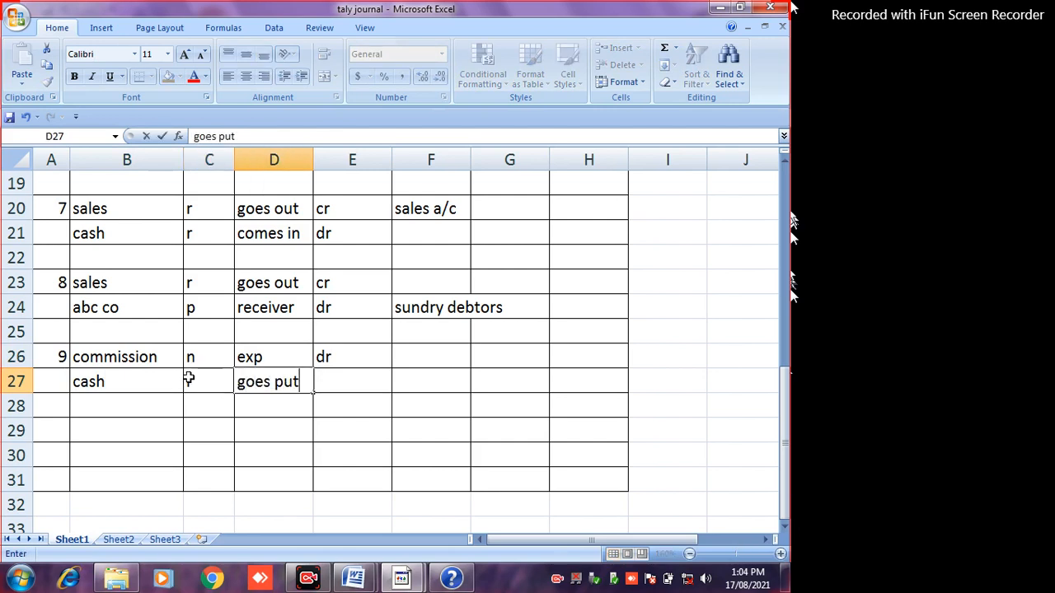
type("==")
key("BackSpace")
key("BackSpace")
key("BackSpace")
key("BackSpace")
key("BackSpace")
type("out")
key("Tab")
type("c")
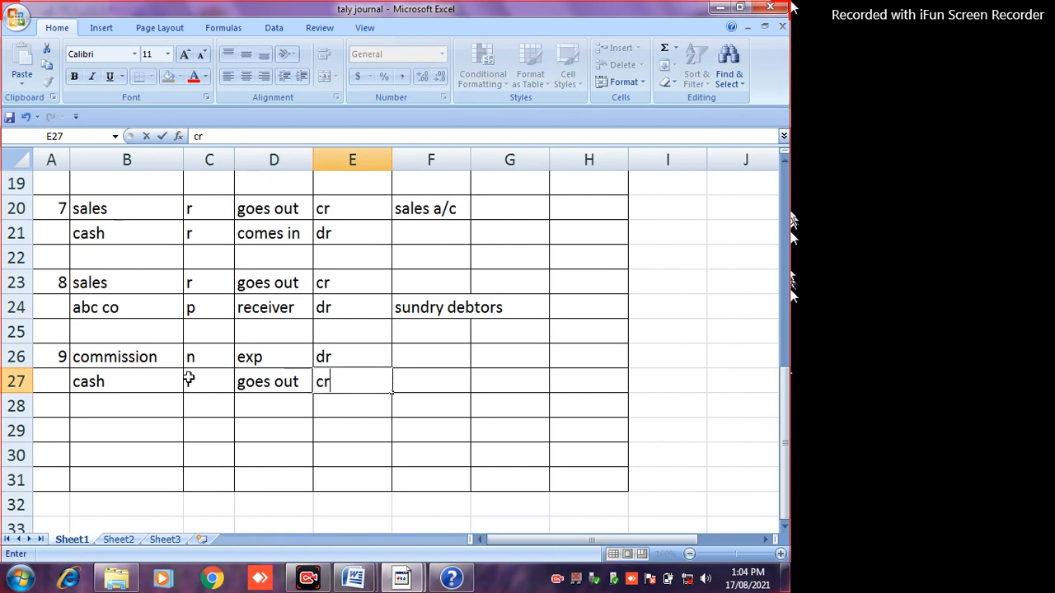
key("Return")
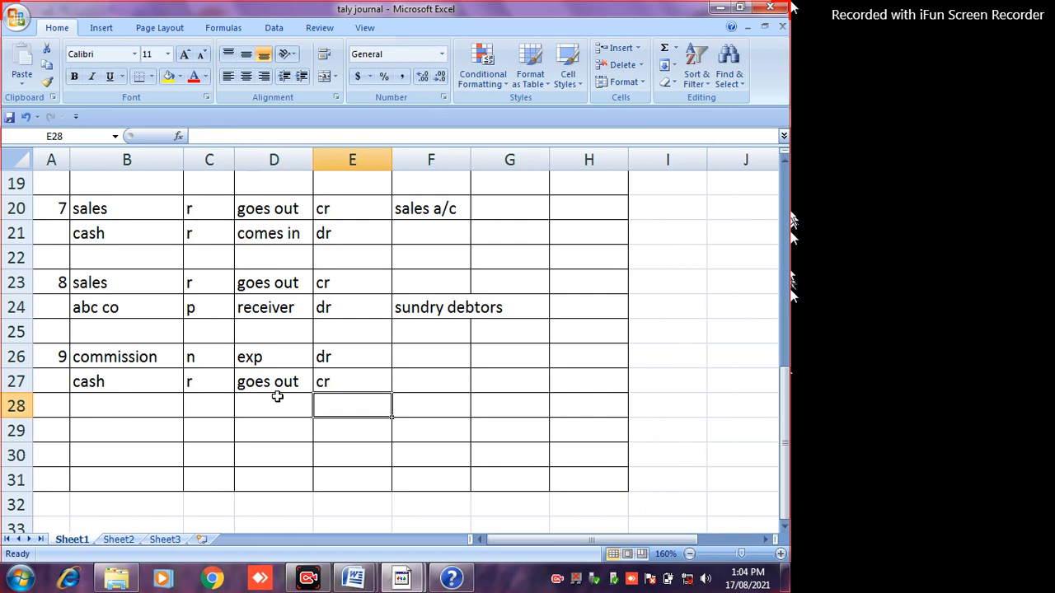
- Enter "indirect exp" in F26 as the Tally ledger name for commission
left_click(420, 358)
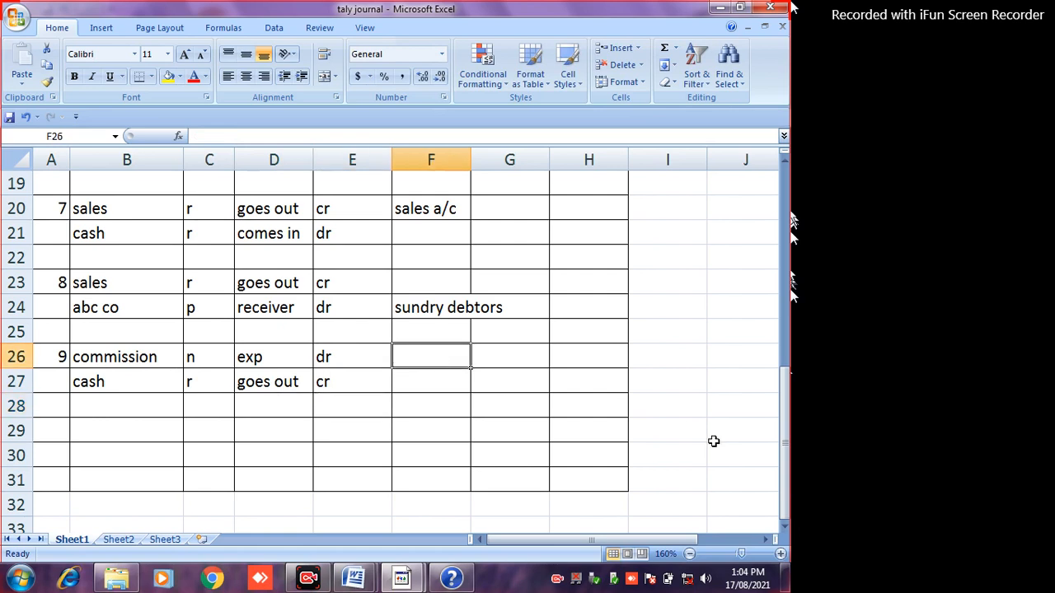
type("indirect exp")
key("Return")
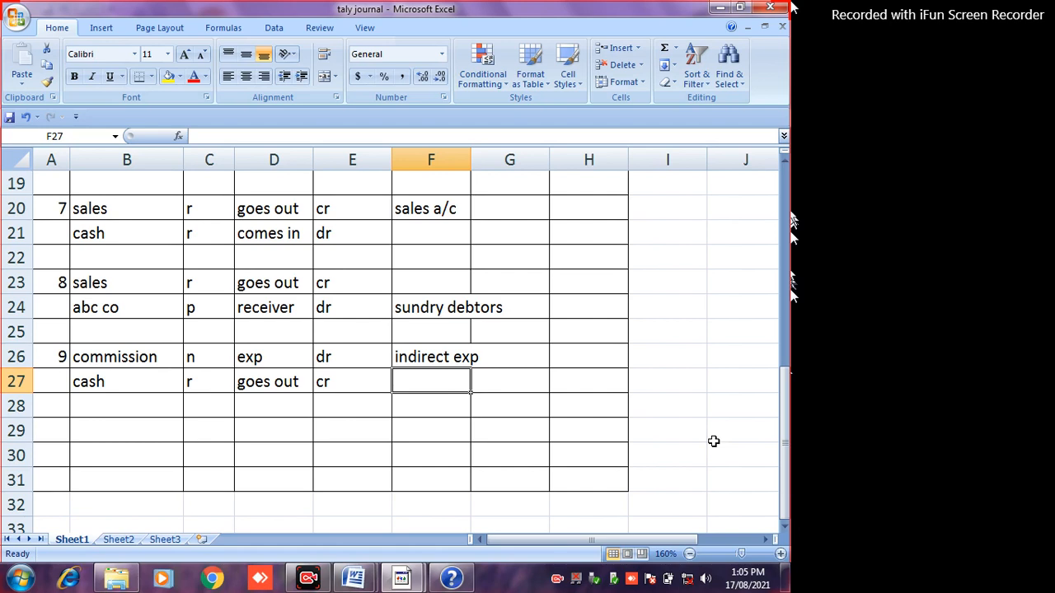
- Review the advertisement expense paid in cash transaction in the tallyentry1 Word document, returning to cell A29 of the taly journal workbook in Excel
left_click(54, 429)
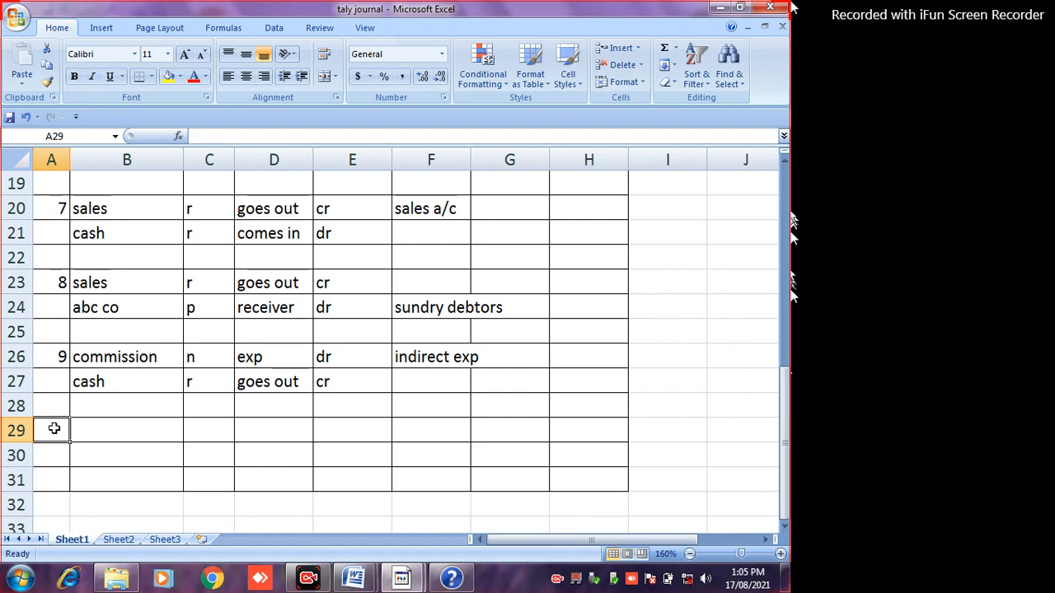
mouse_move(355, 577)
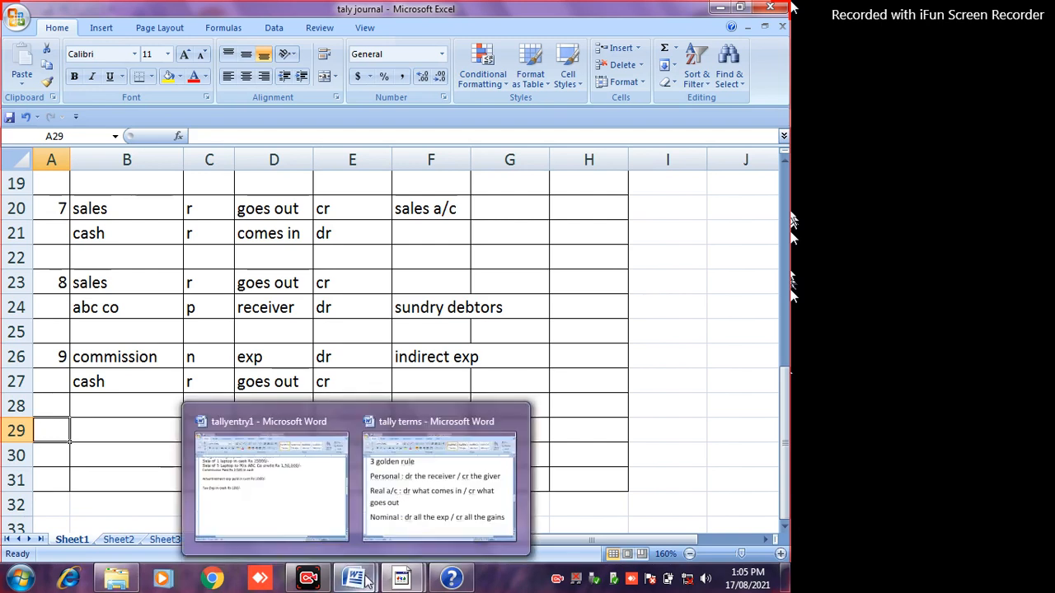
left_click(312, 434)
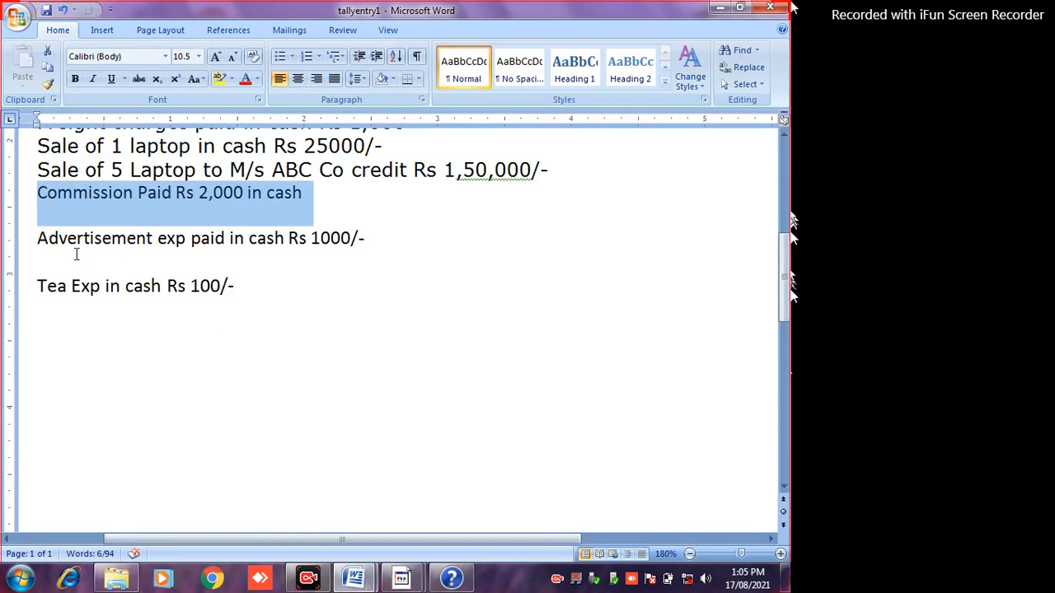
left_click_drag(36, 237, 397, 235)
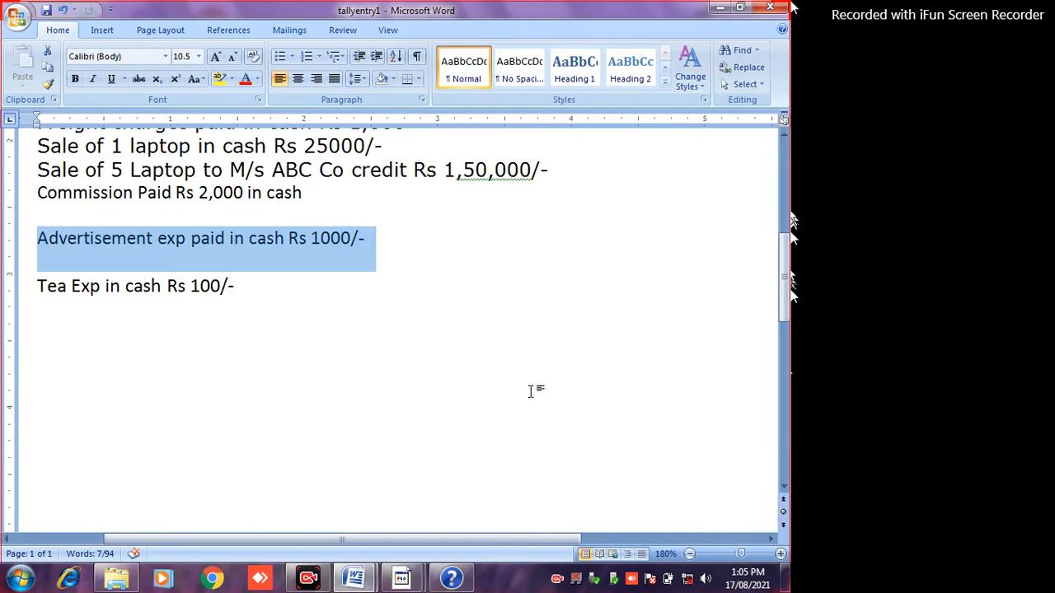
left_click(720, 11)
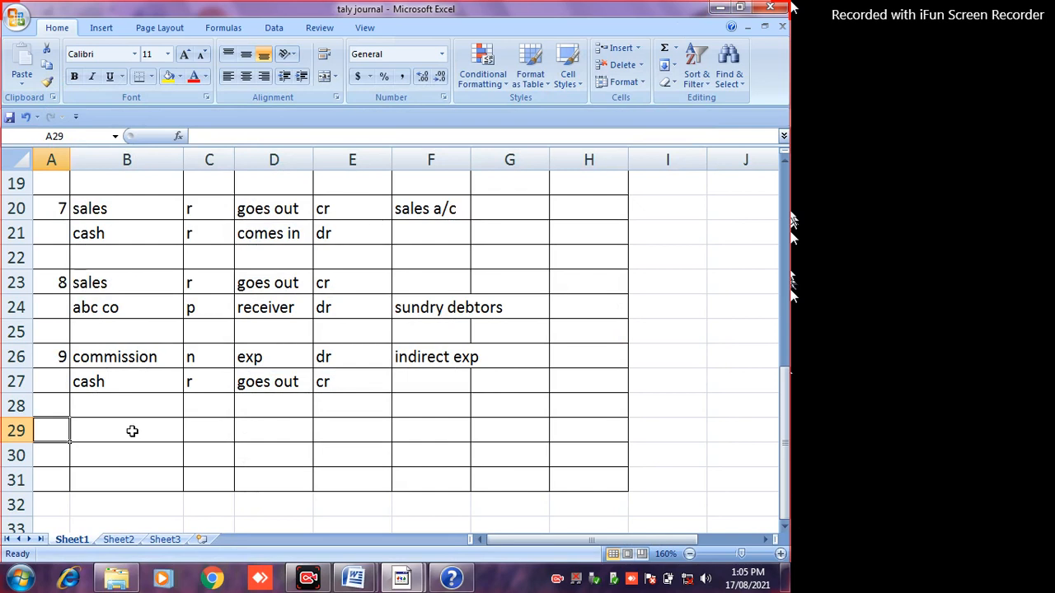
- Number transaction 10 in A29 and enter adv exp, n, exp and dr across B29:E29
type("10")
key("Tab")
type("adv exp")
key("Tab")
type("n")
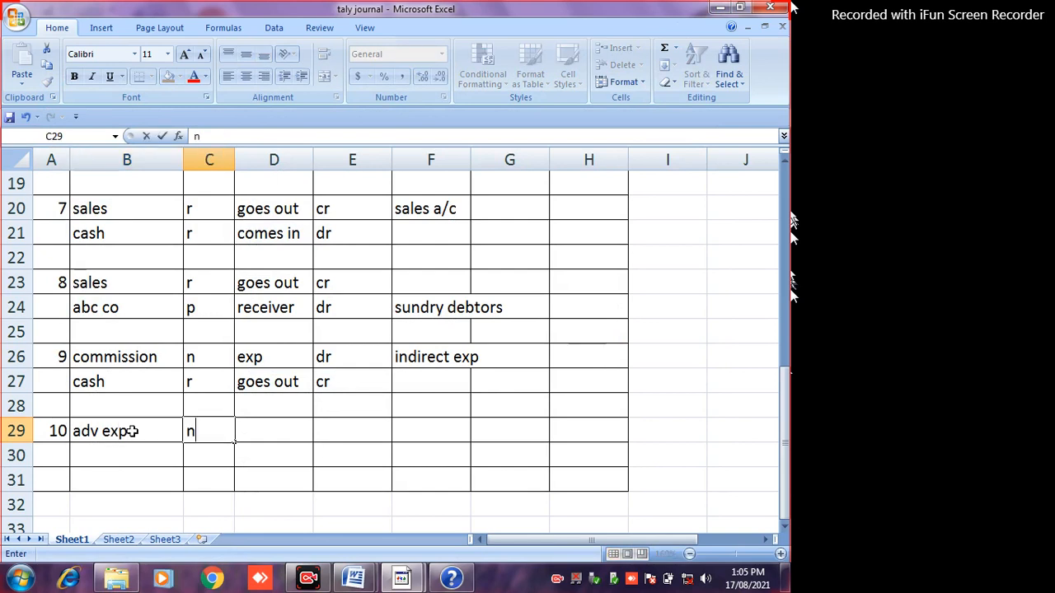
key("Tab")
type("exp")
key("Tab")
type("dr")
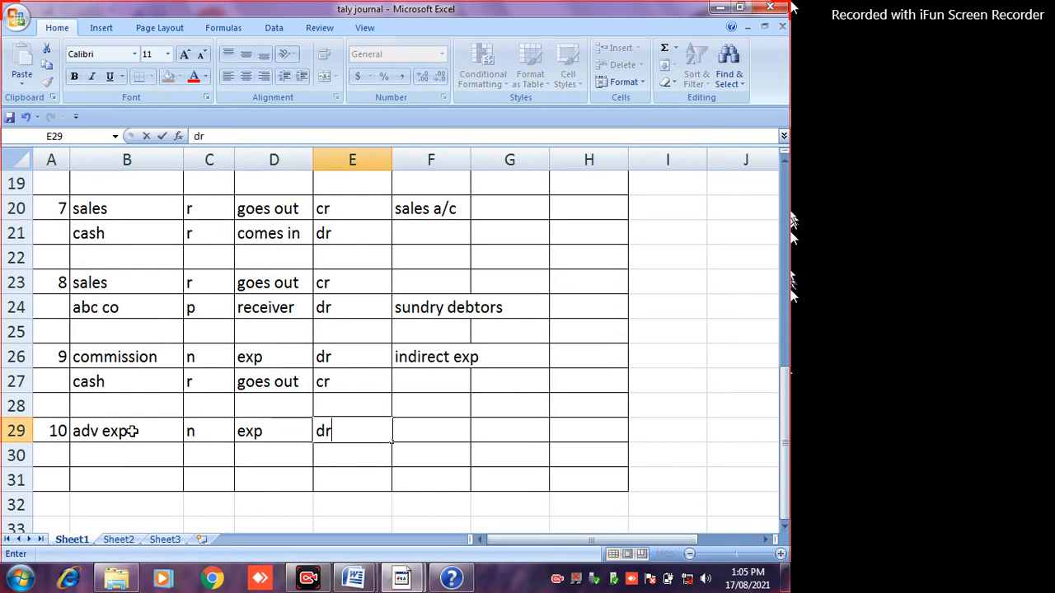
key("Return")
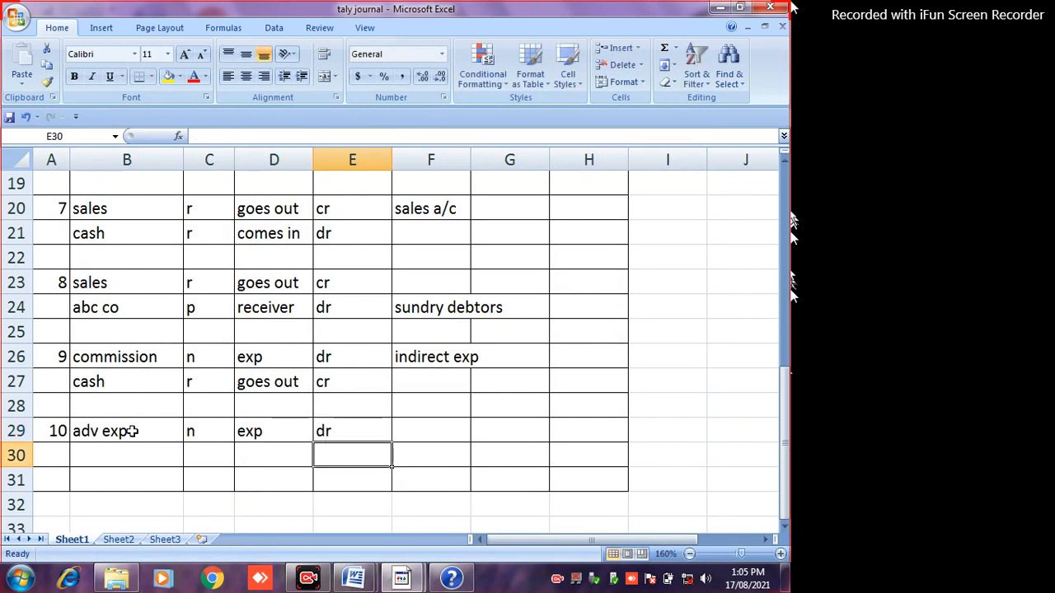
- Enter transaction 10's second account across B30:E30 as cash, r, goesout and cr
key("Left")
key("Left")
key("Left")
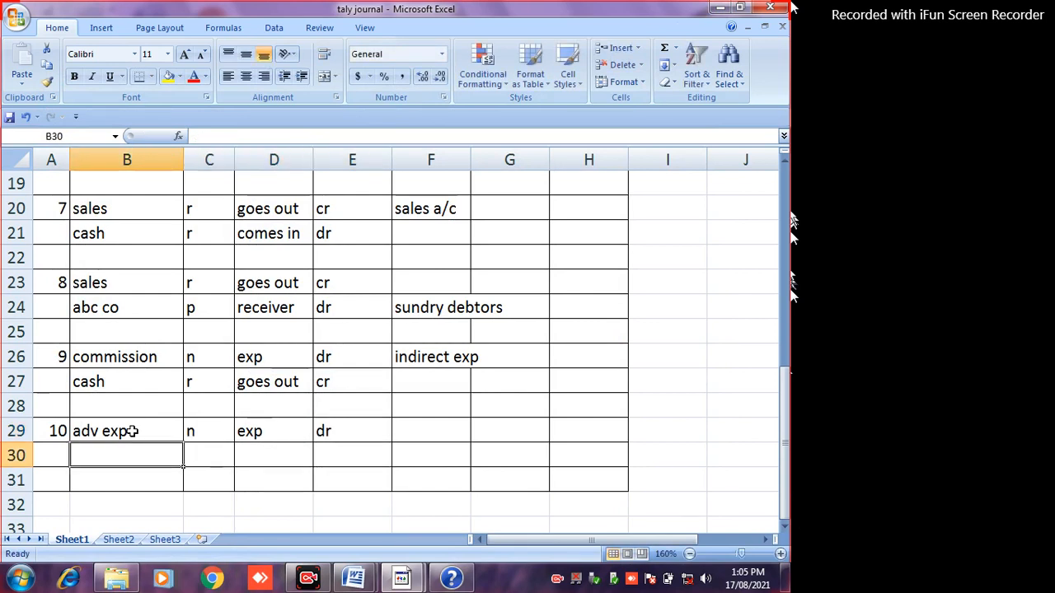
type("cash")
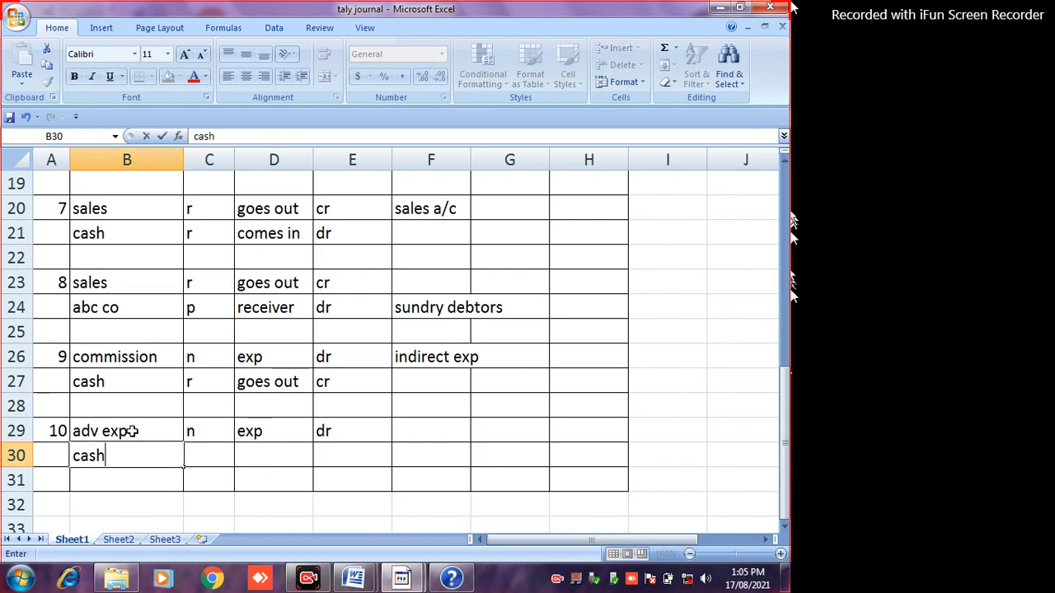
key("Tab")
type("r")
key("Tab")
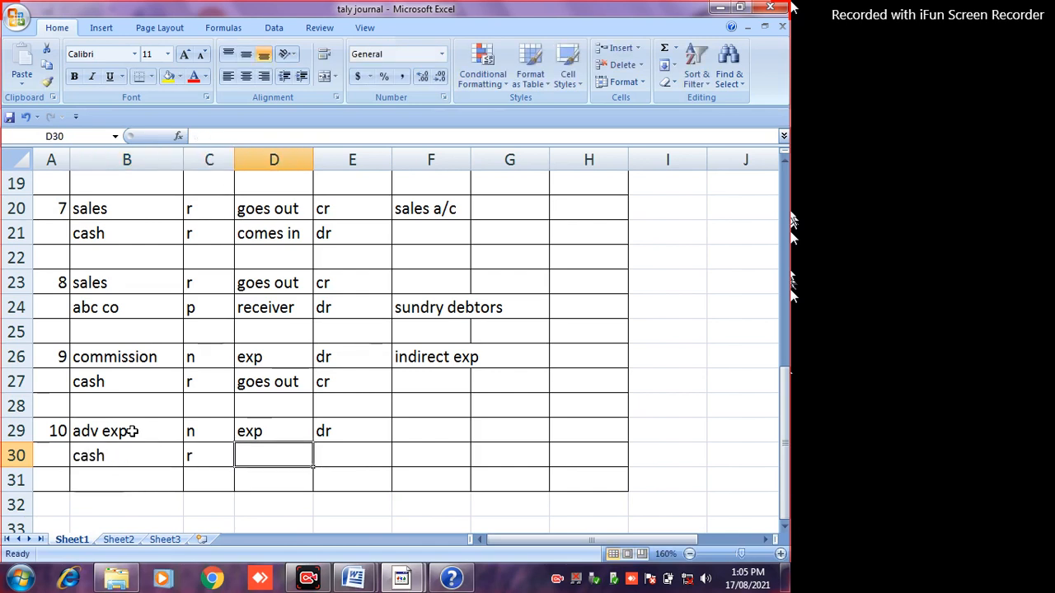
type("go")
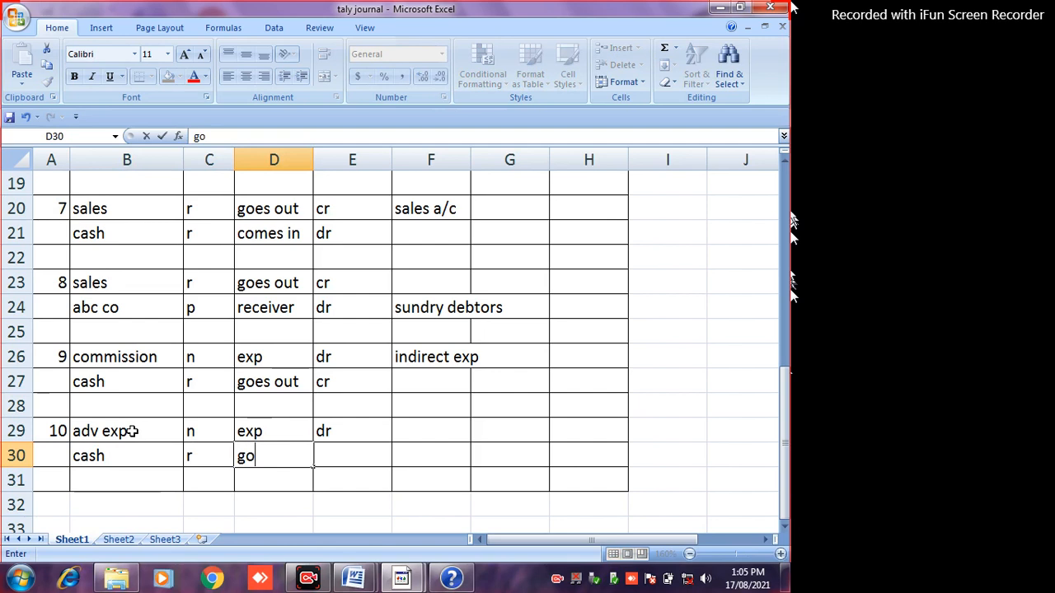
type("esout")
key("Tab")
type("cr")
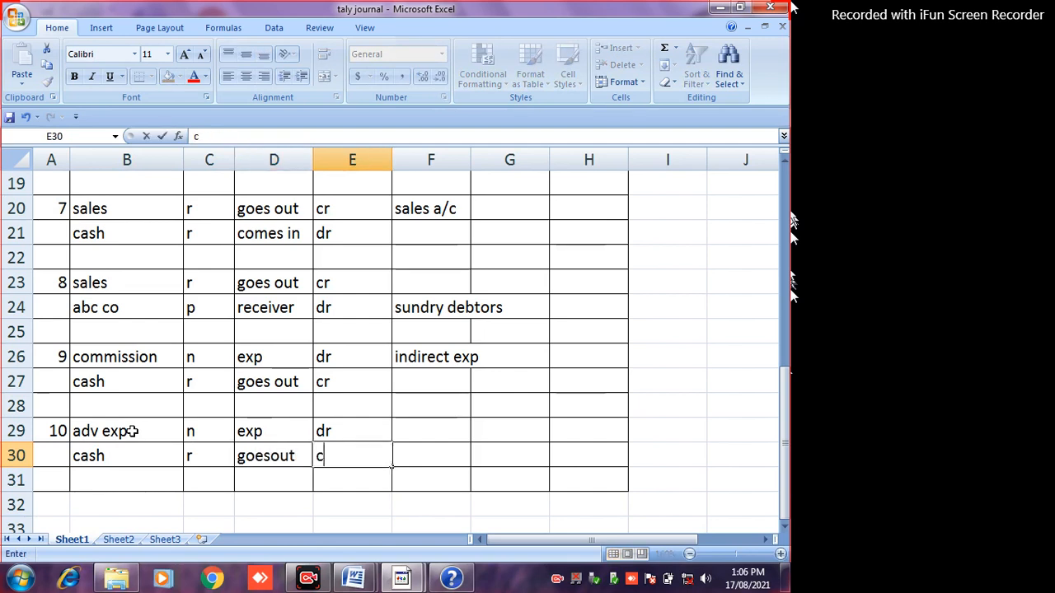
key("Return")
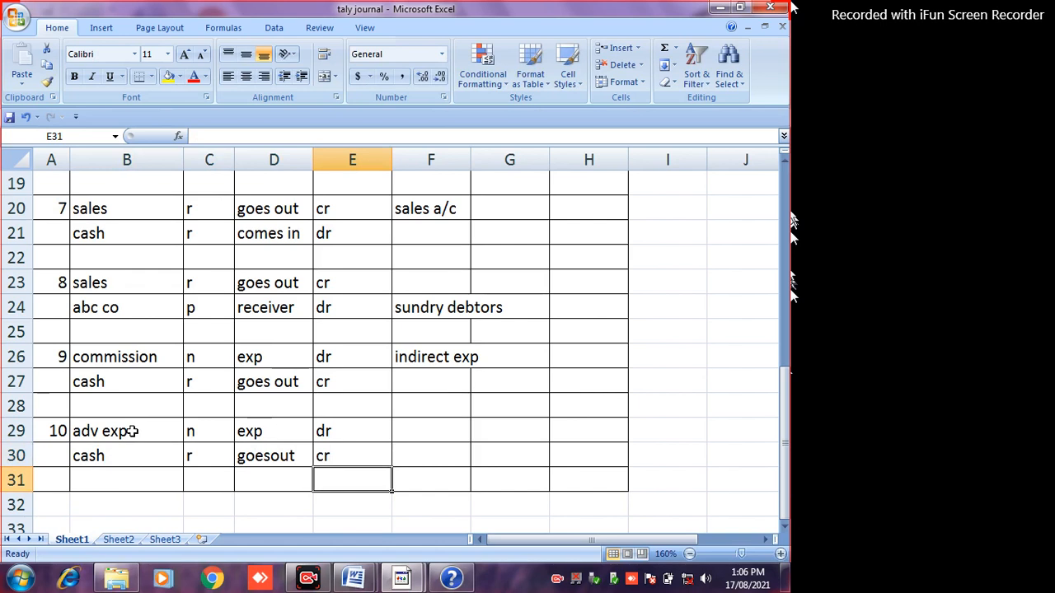
- Enter "indirect exp" in F29 as the Tally ledger name for adv exp
key("Up")
key("Right")
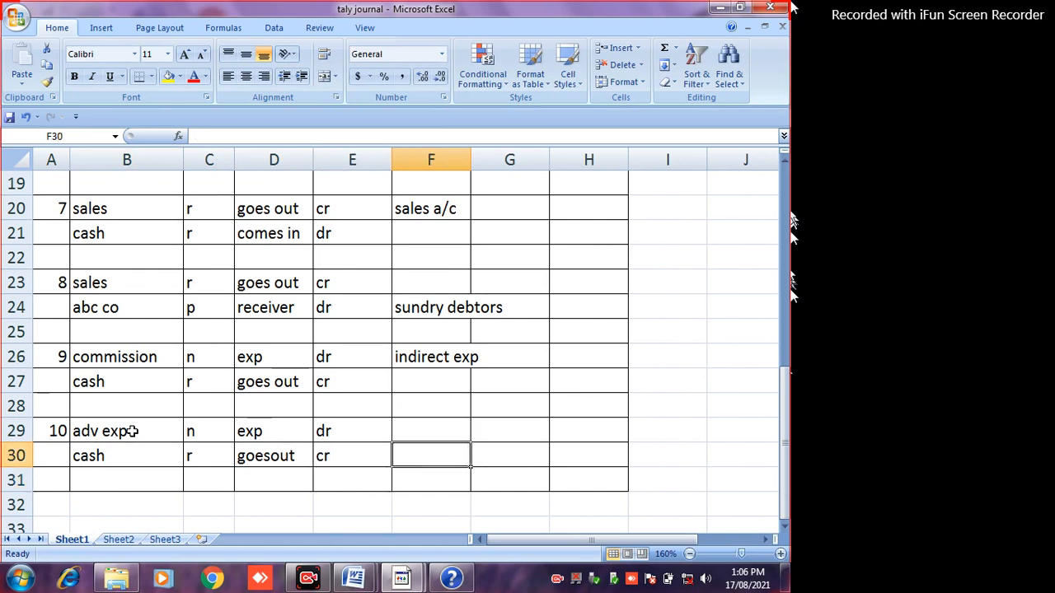
key("Up")
type("indirect exp")
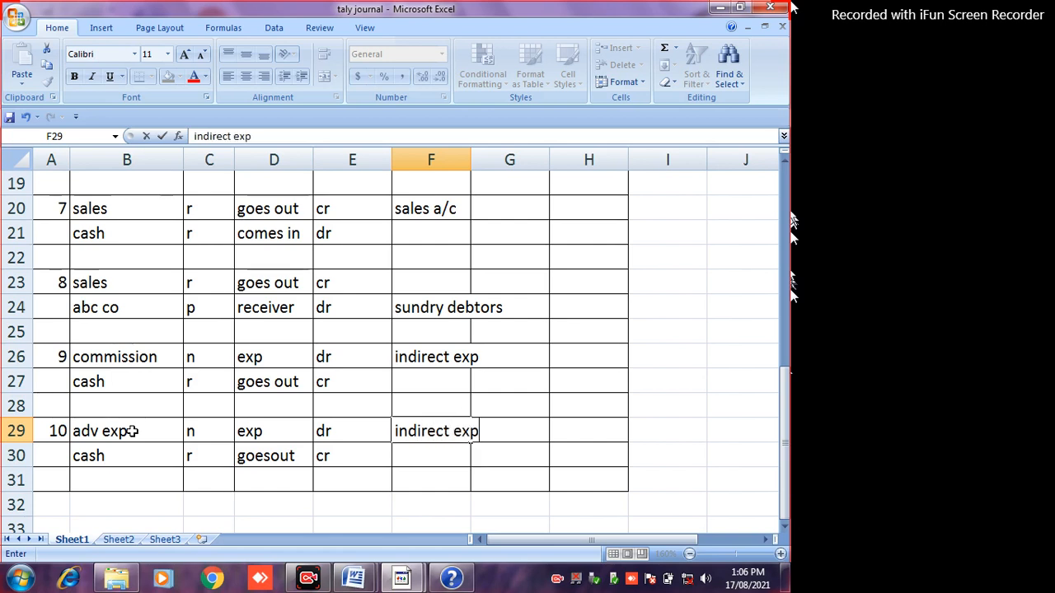
key("Return")
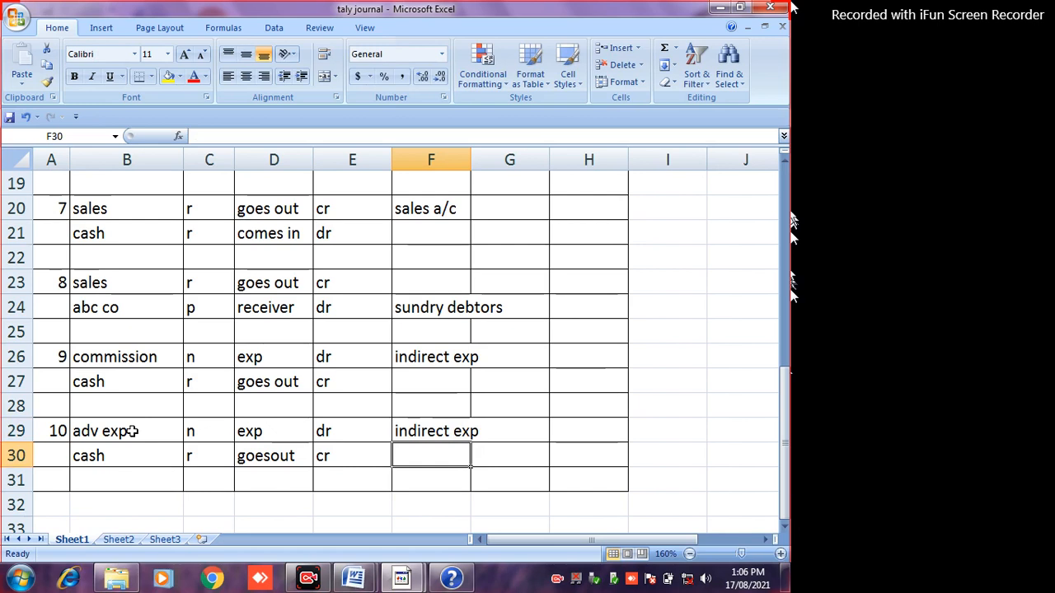
scroll(452, 424, "down", 6)
scroll(461, 413, "up", 3)
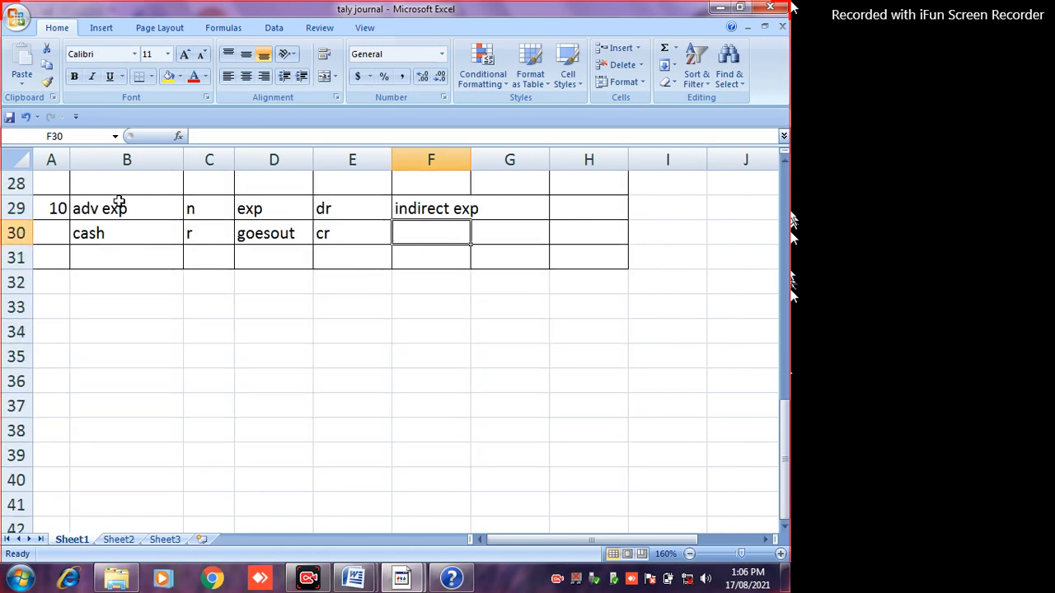
left_click(119, 202)
left_click(200, 207)
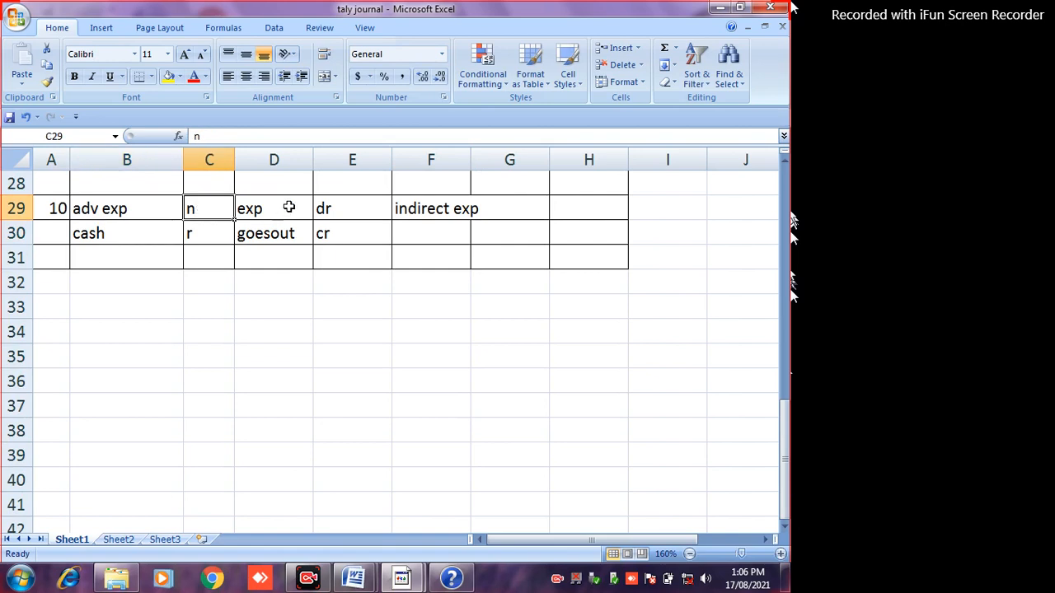
left_click(288, 208)
left_click(345, 207)
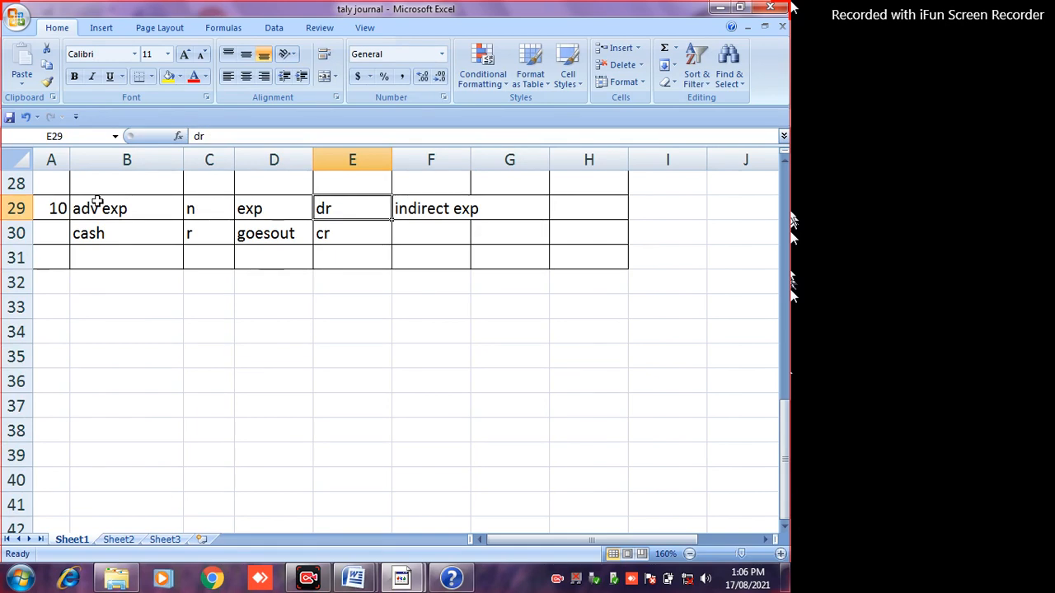
left_click(430, 208)
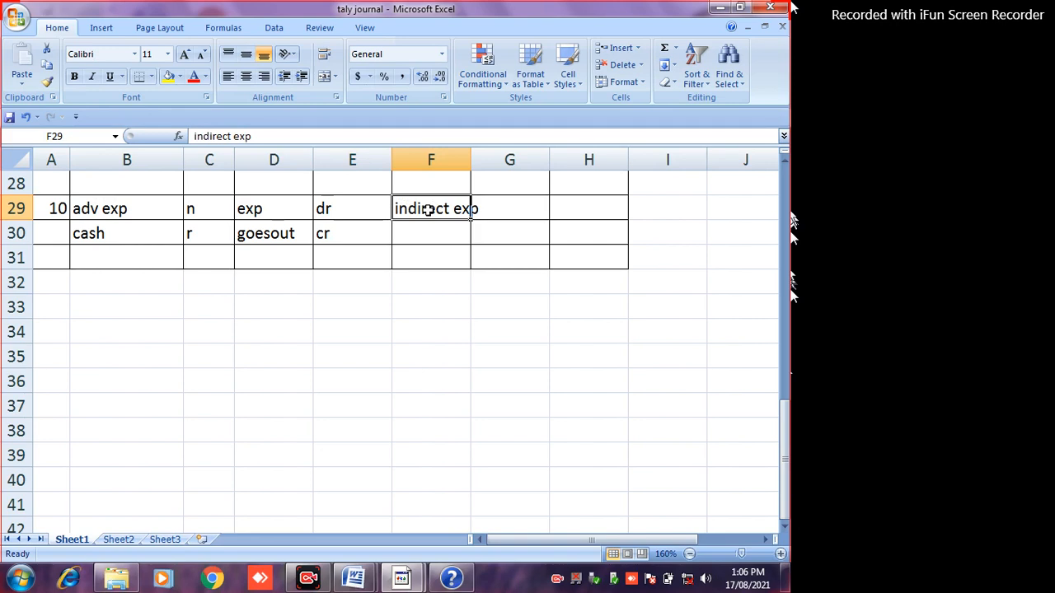
- Apply outline and inside borders to A32:H35, directly below the existing table
left_click_drag(141, 280, 219, 280)
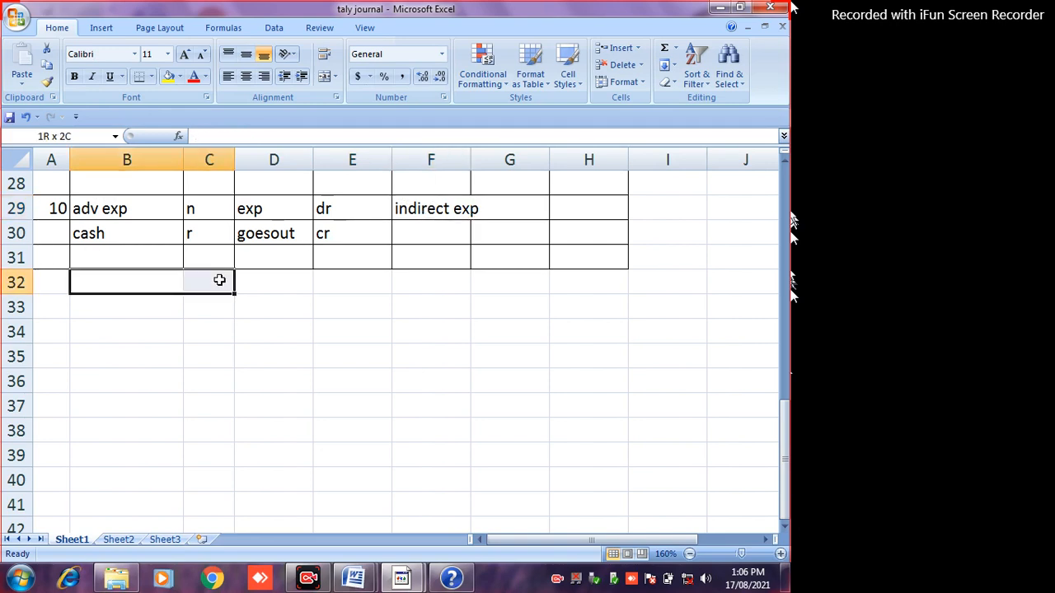
left_click_drag(57, 284, 586, 356)
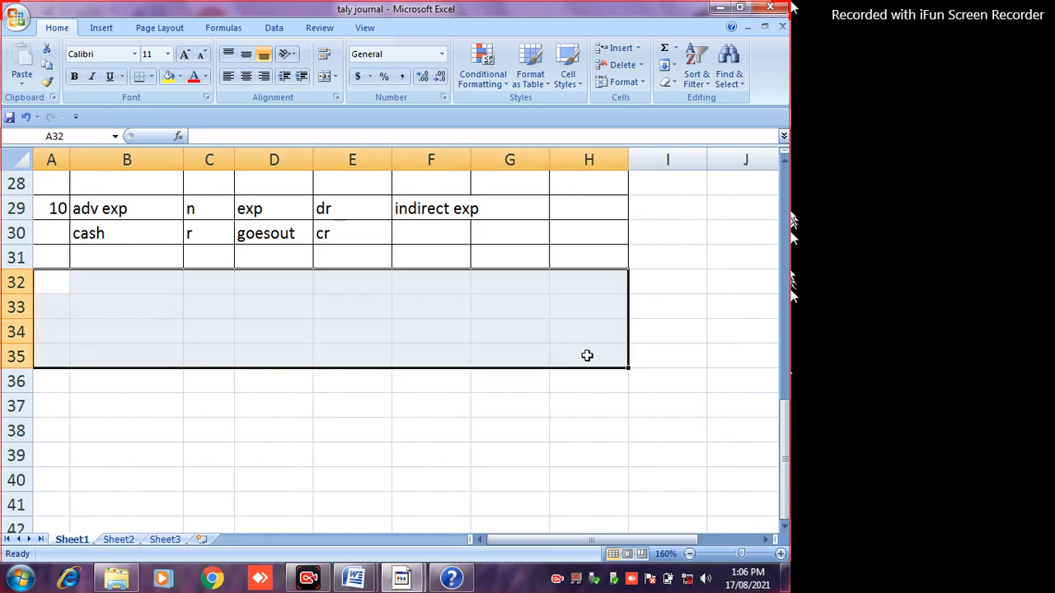
key("ctrl+1")
left_click(595, 199)
left_click(636, 199)
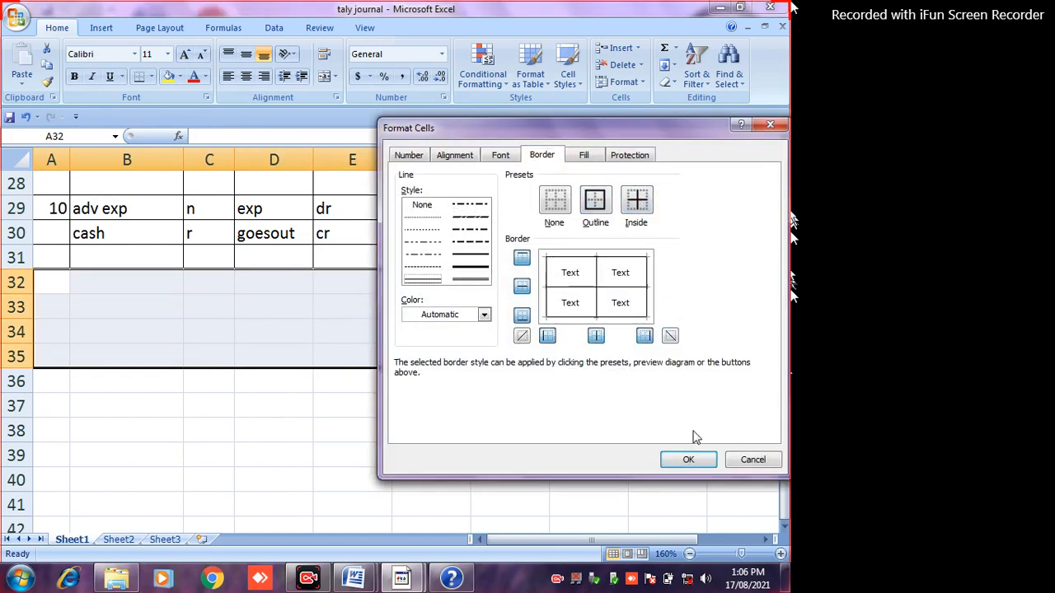
left_click(687, 460)
- Review the tea expense paid in cash transaction in the tallyentry1 Word document, returning to cell A32 of the taly journal workbook in Excel
mouse_move(367, 581)
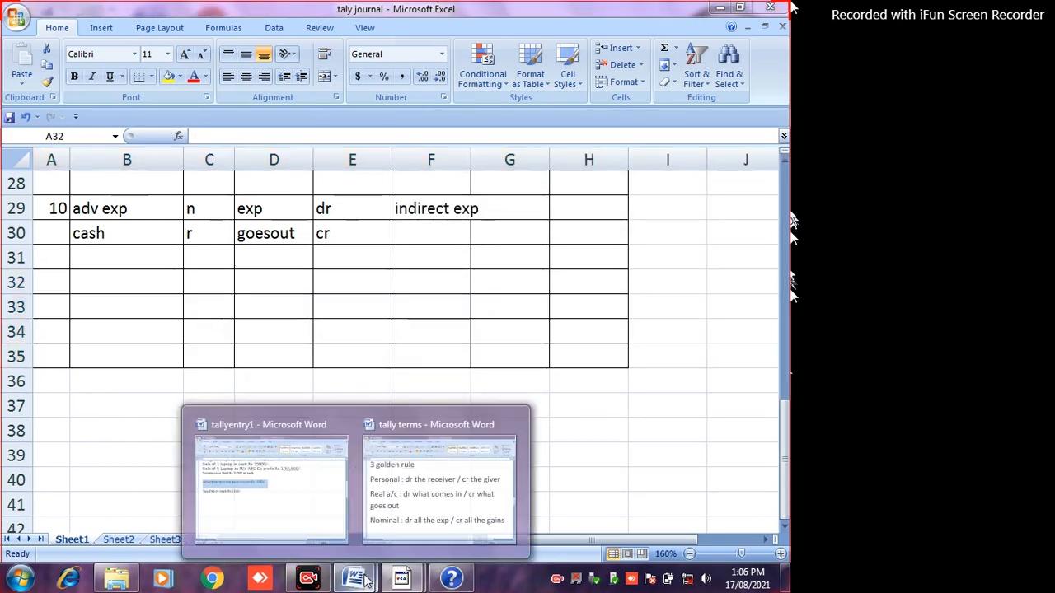
left_click(292, 413)
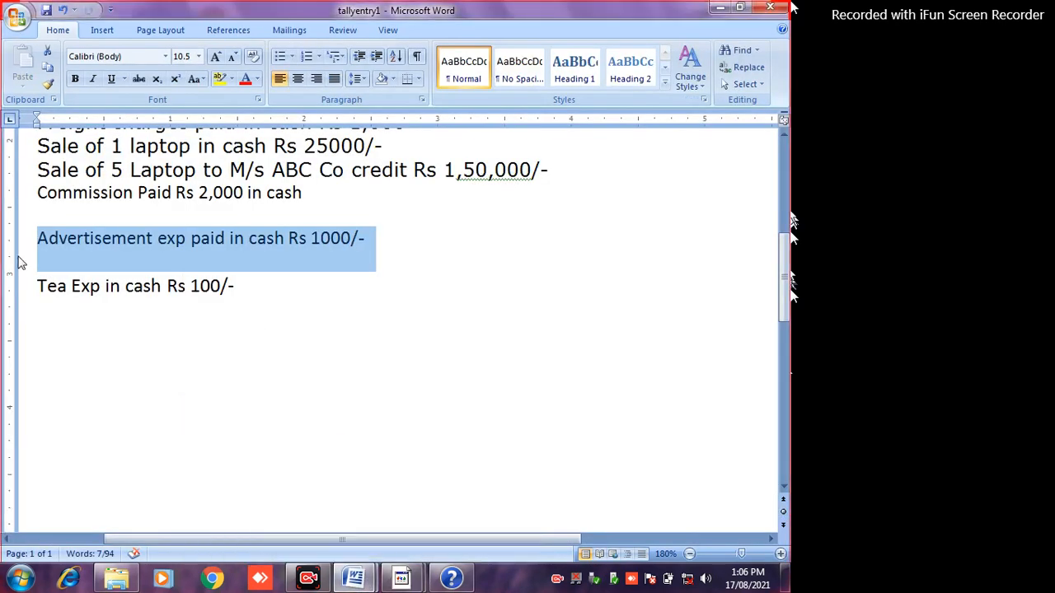
left_click(37, 279)
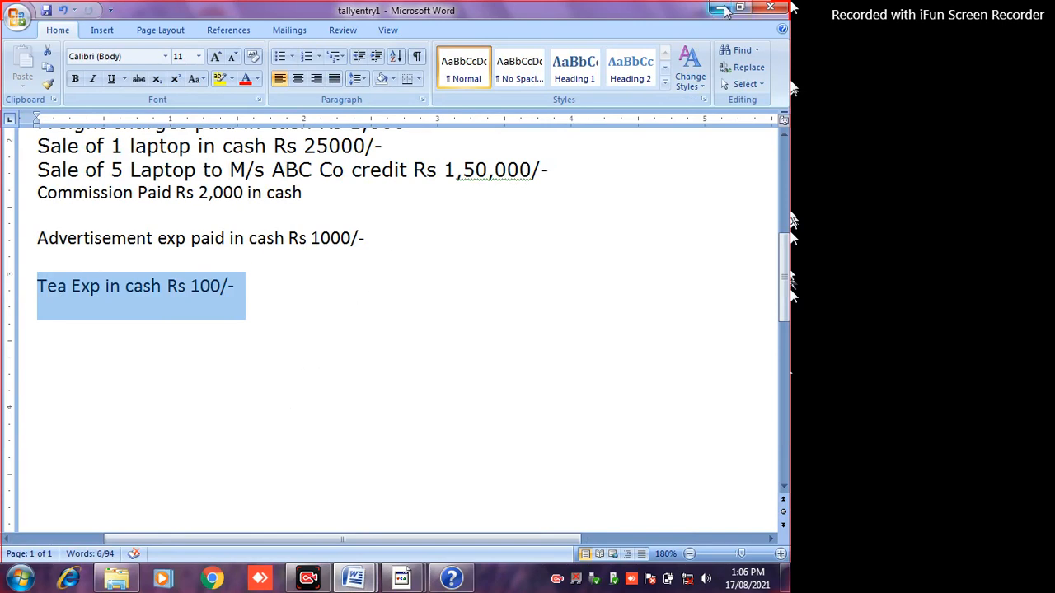
left_click(722, 10)
left_click(51, 283)
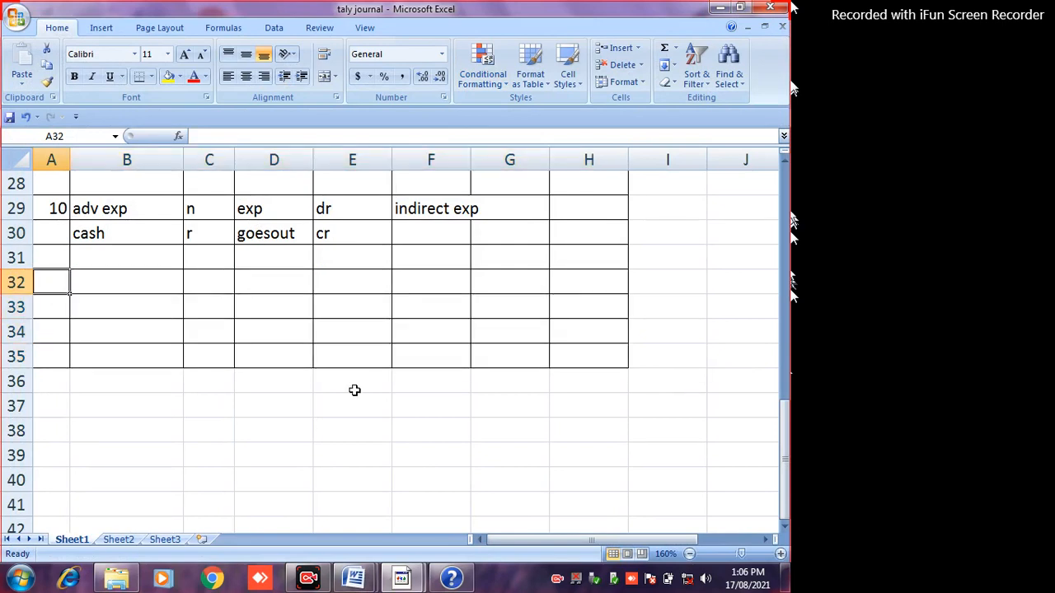
- Number transaction 11 in A32 and enter tea exp and n in B32:C32
type("11")
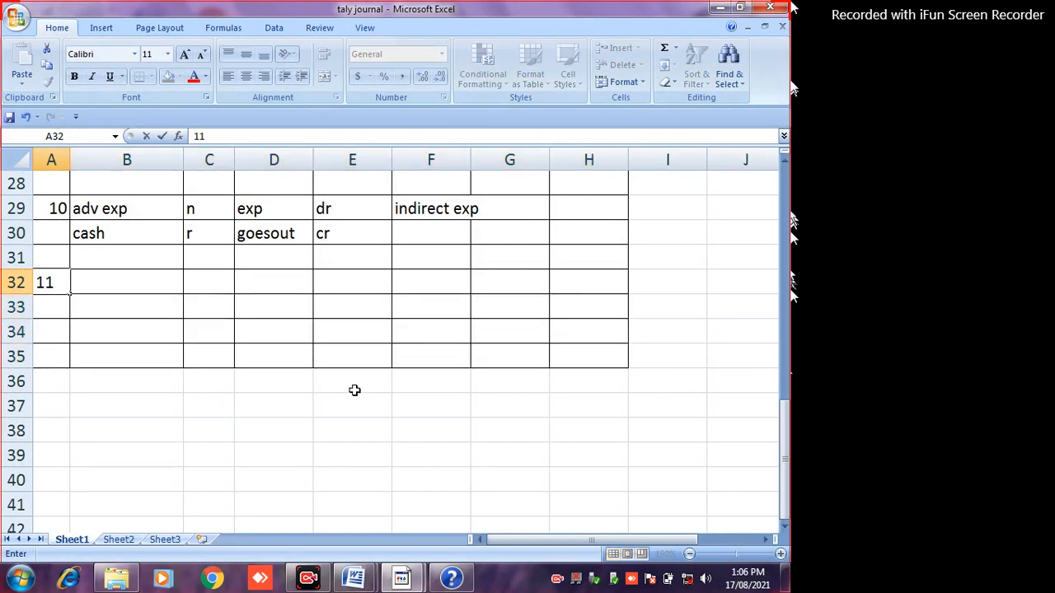
key("Tab")
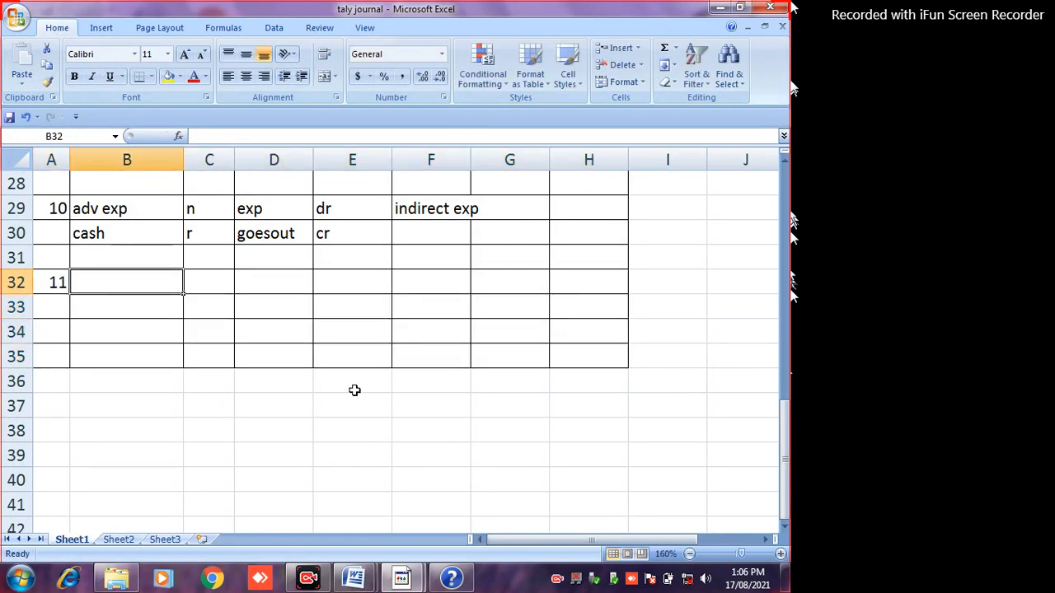
type("tea exp")
key("Tab")
type("n")
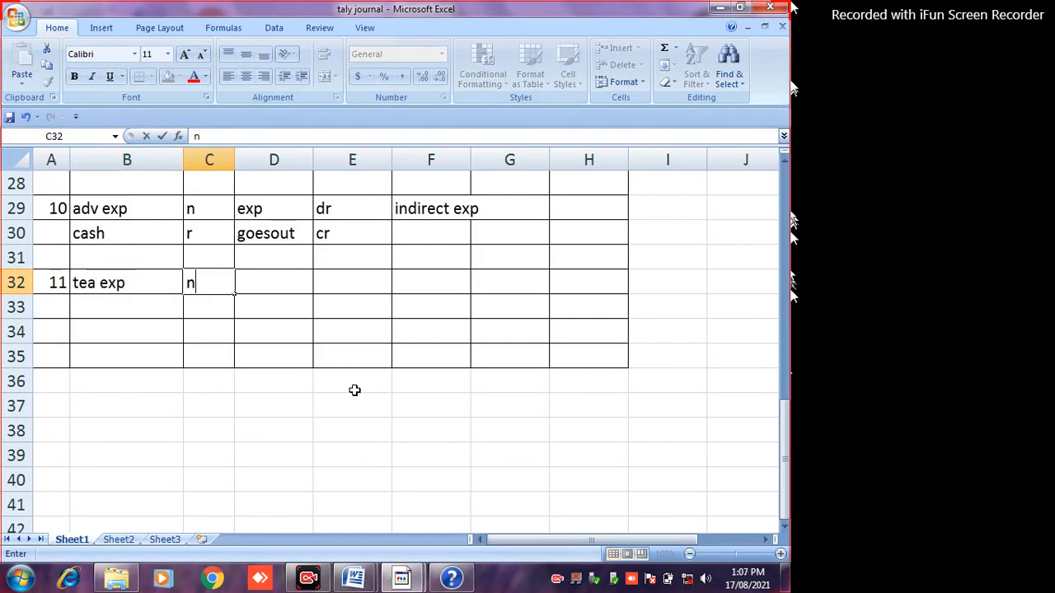
key("End")
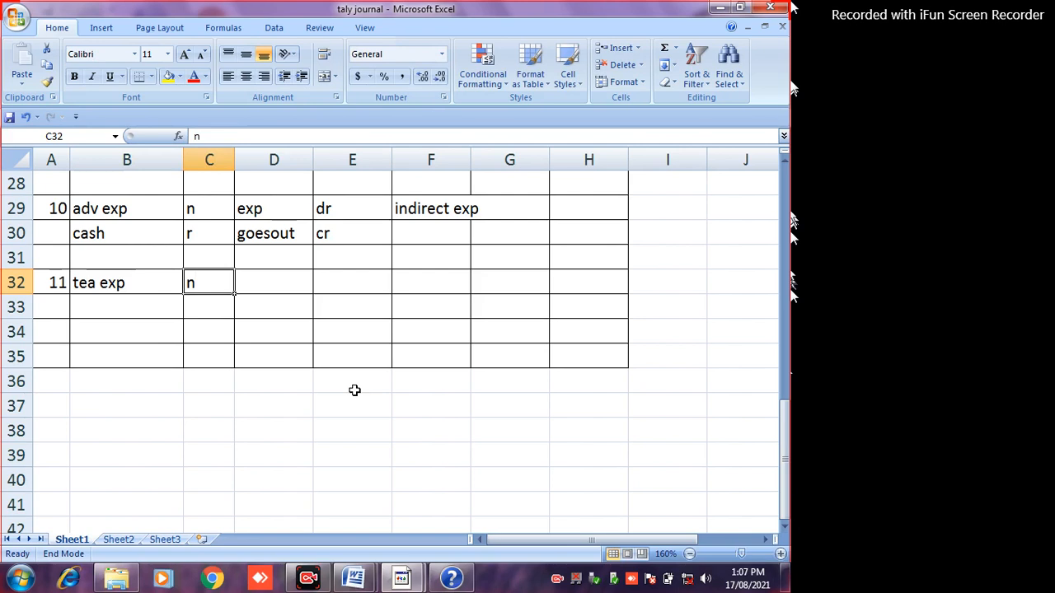
key("Right")
type("exp")
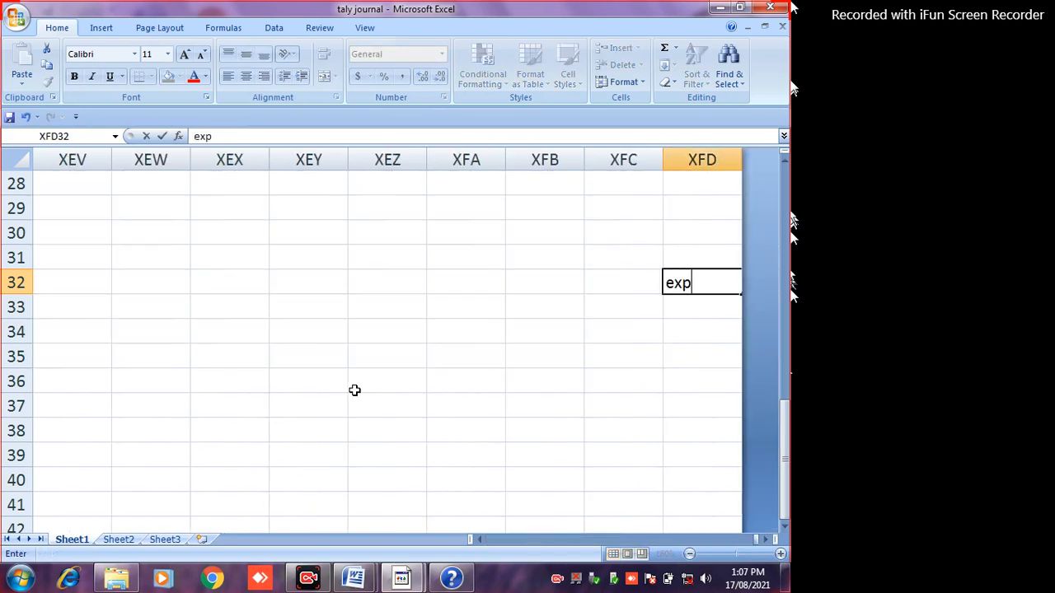
key("Escape")
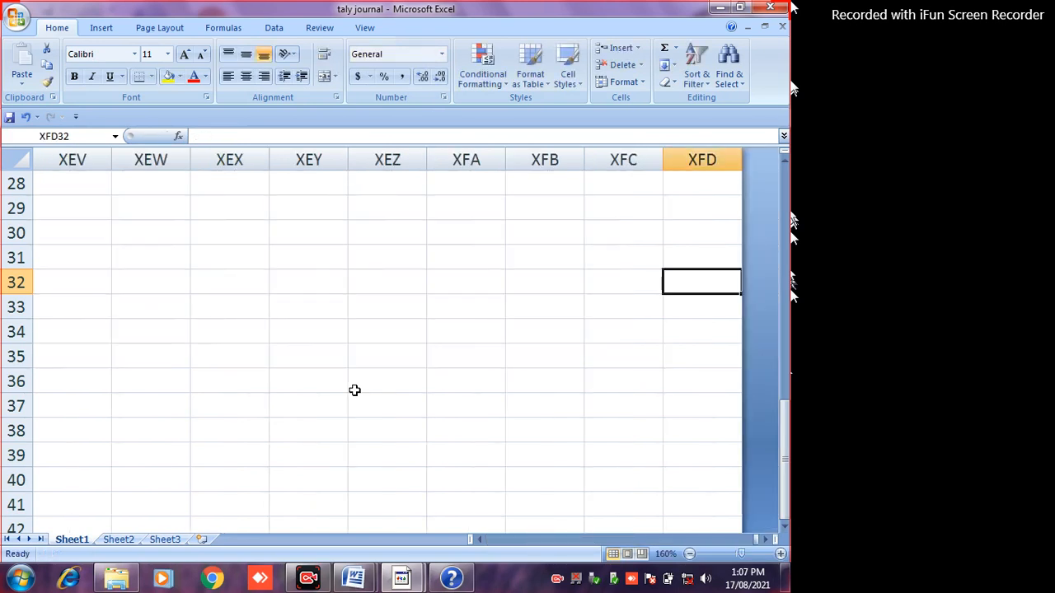
key("End")
key("Left")
key("Left")
key("Left")
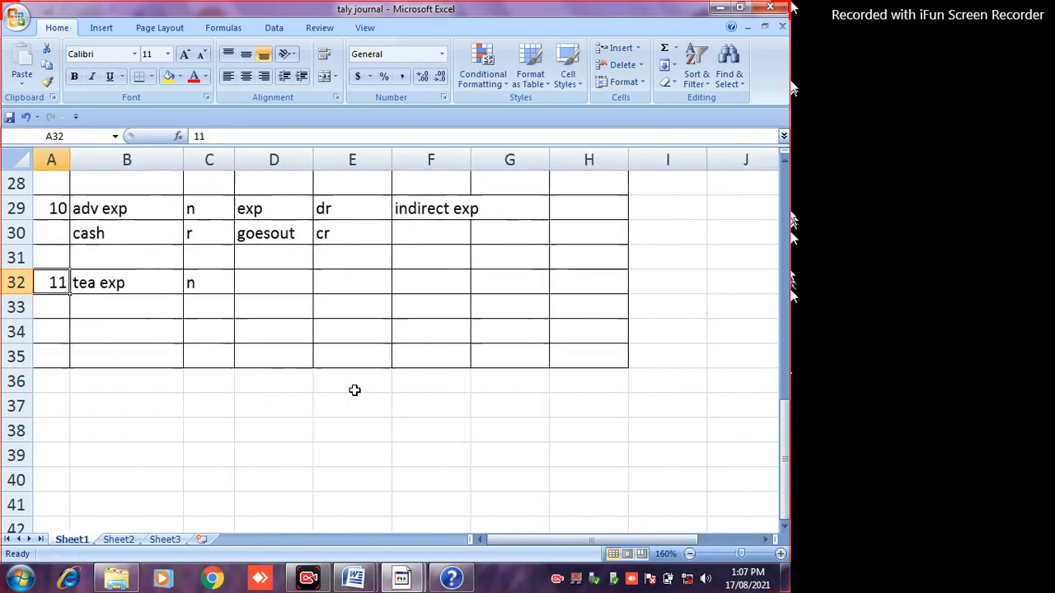
- Complete the tea exp row with exp in D32 and dr in E32
key("Right")
key("Right")
key("Right")
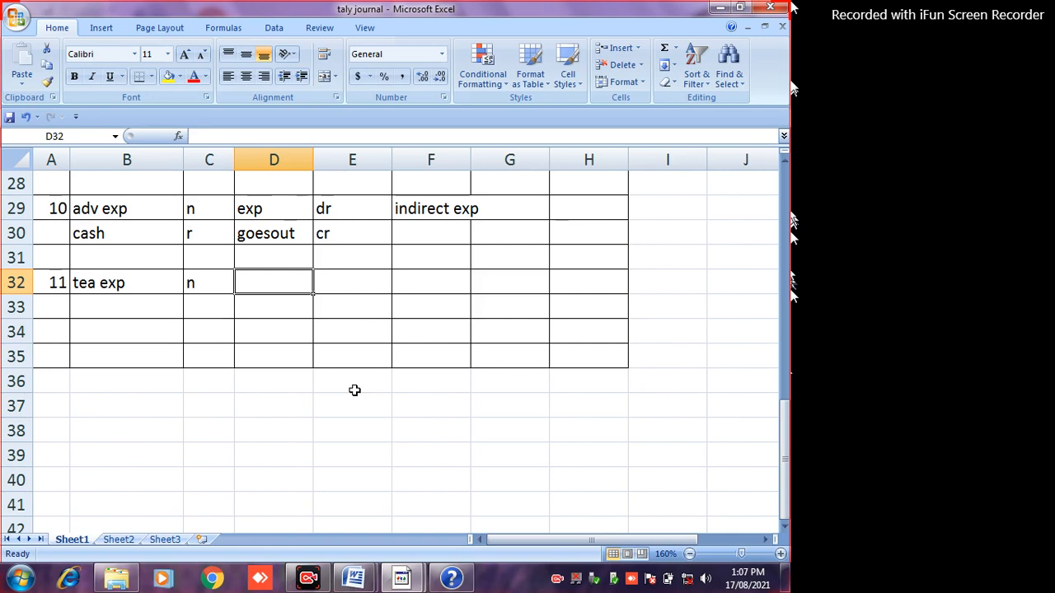
type("exo")
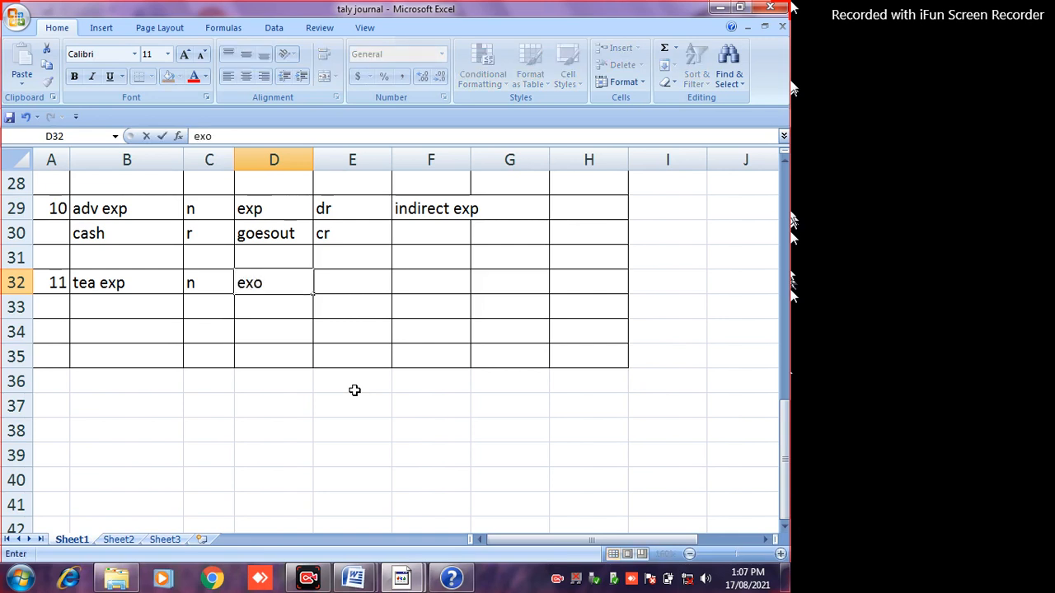
key("BackSpace")
type("p")
key("Tab")
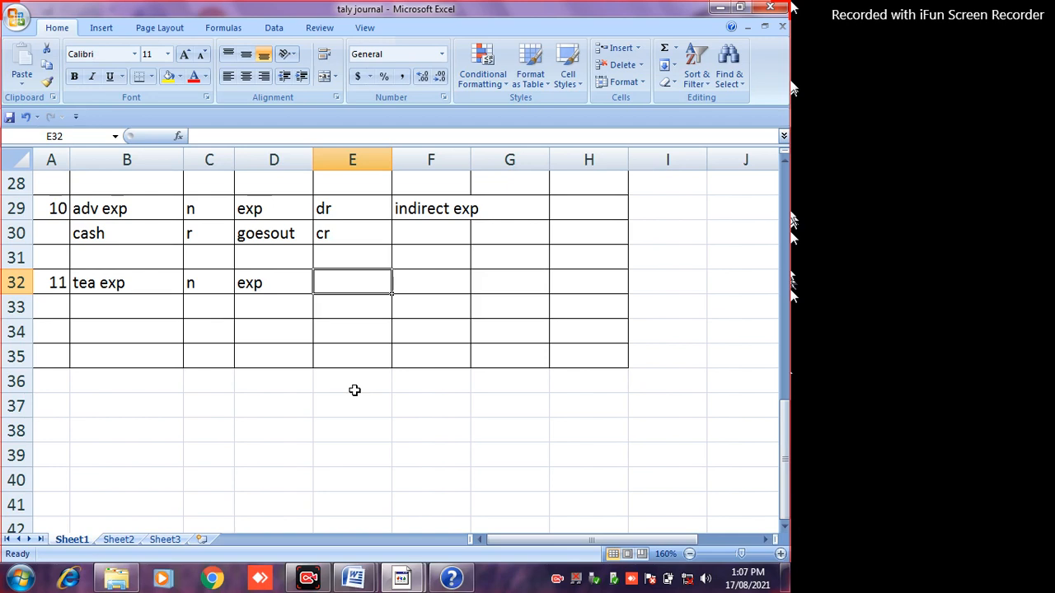
type("dr")
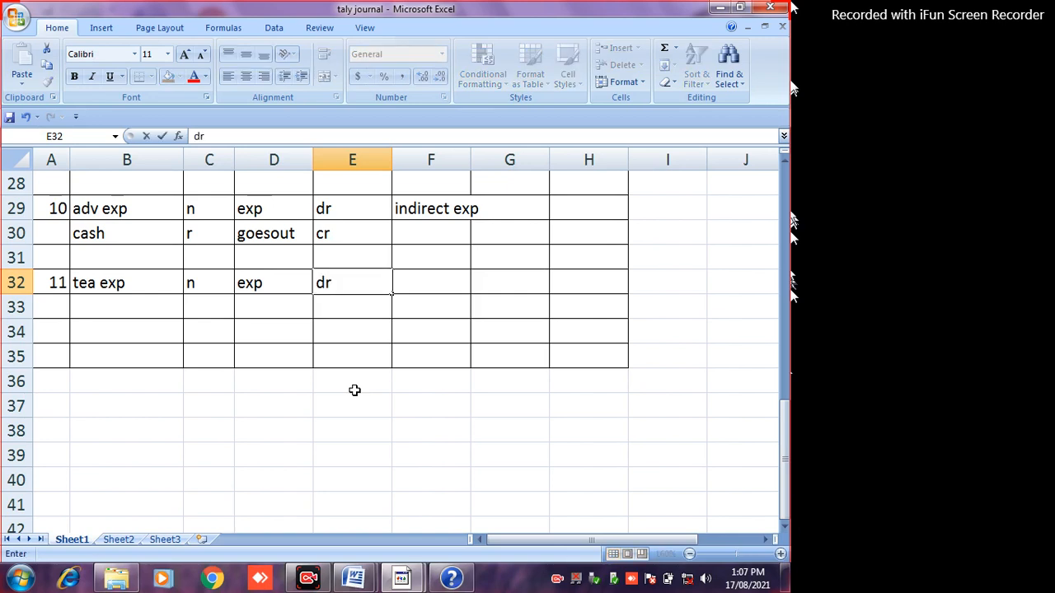
key("Return")
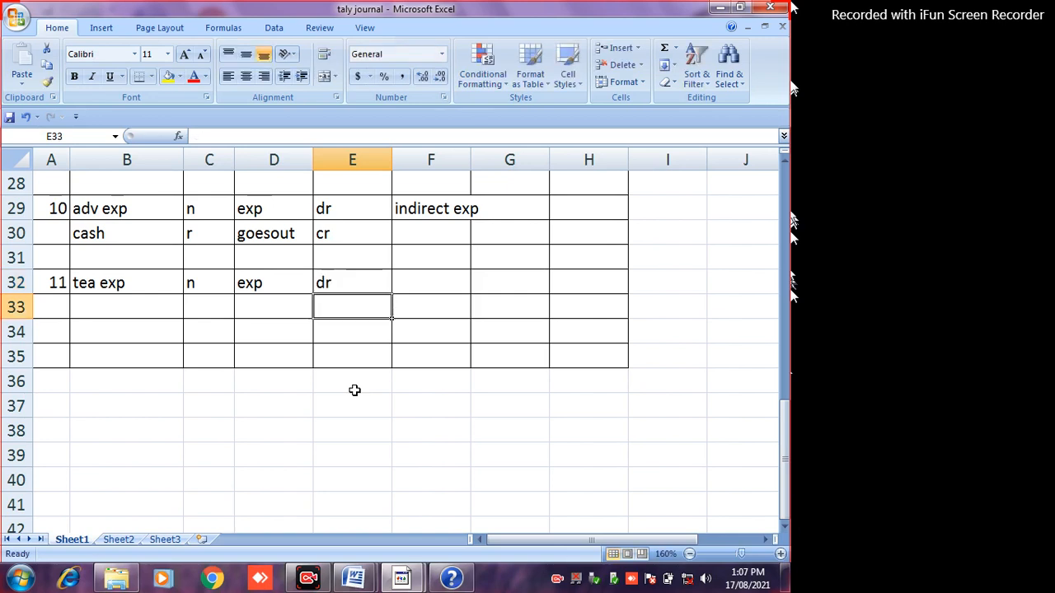
- Enter transaction 11's second account across B33:E33 as cash, r, goes out and cr
key("Left")
key("Left")
key("Left")
type("cash")
key("Tab")
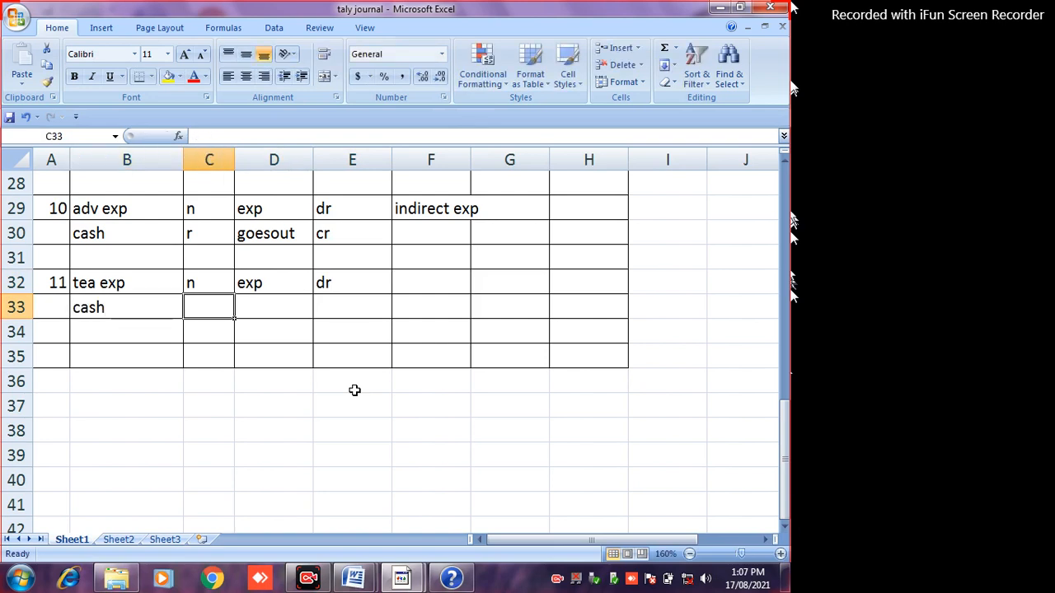
type("r")
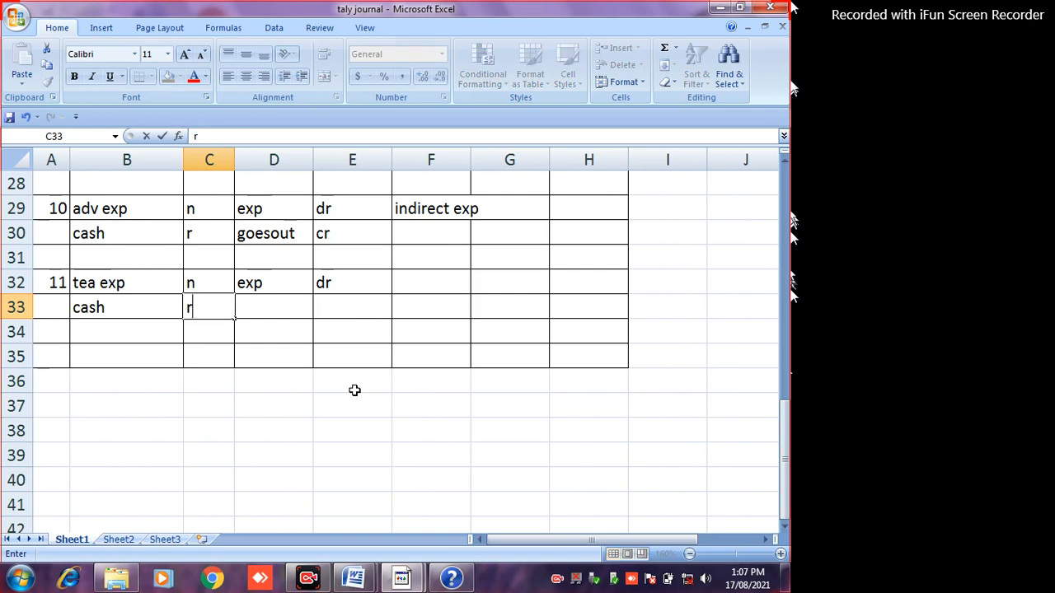
key("Tab")
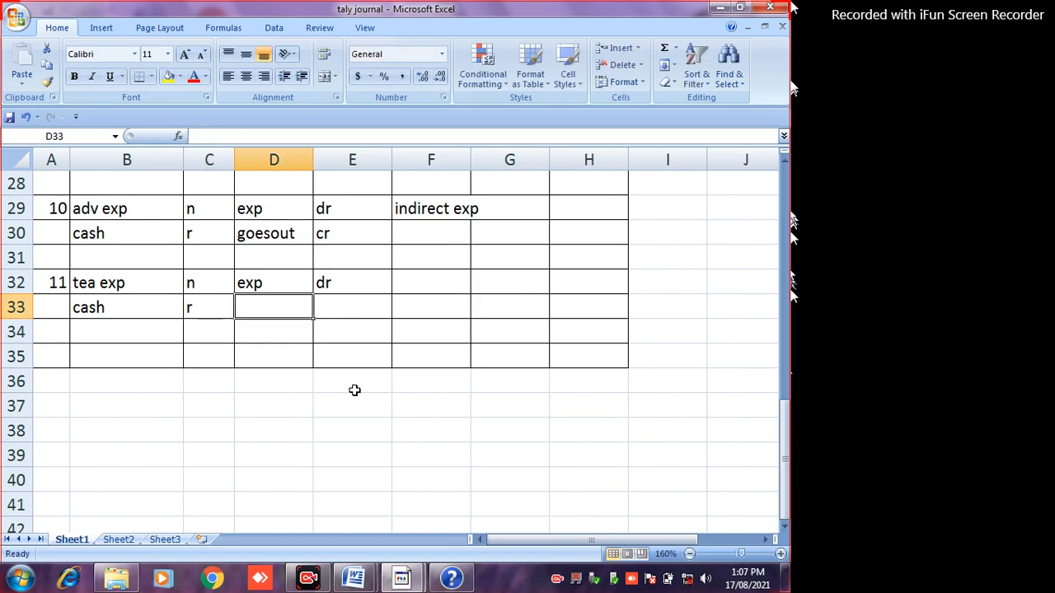
type("goes ")
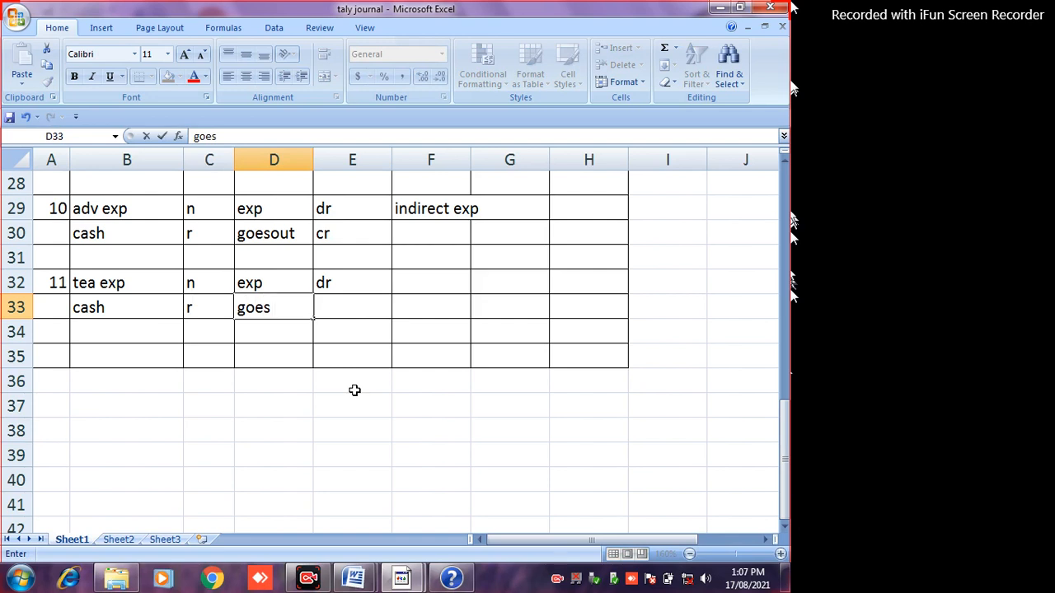
type("ot")
key("BackSpace")
type("ur")
key("BackSpace")
type("t")
key("Tab")
type("cr")
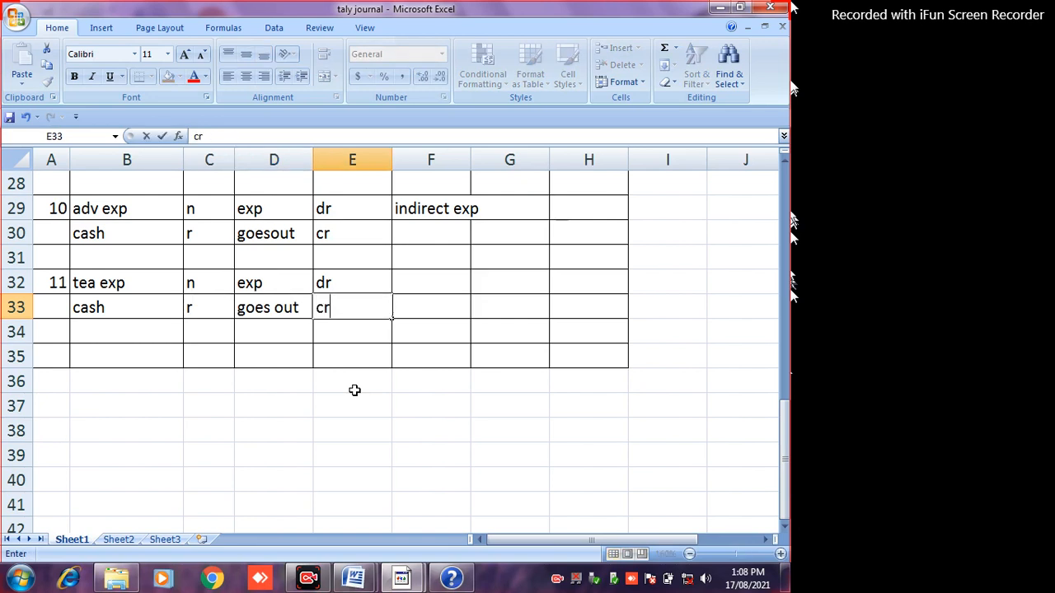
key("Return")
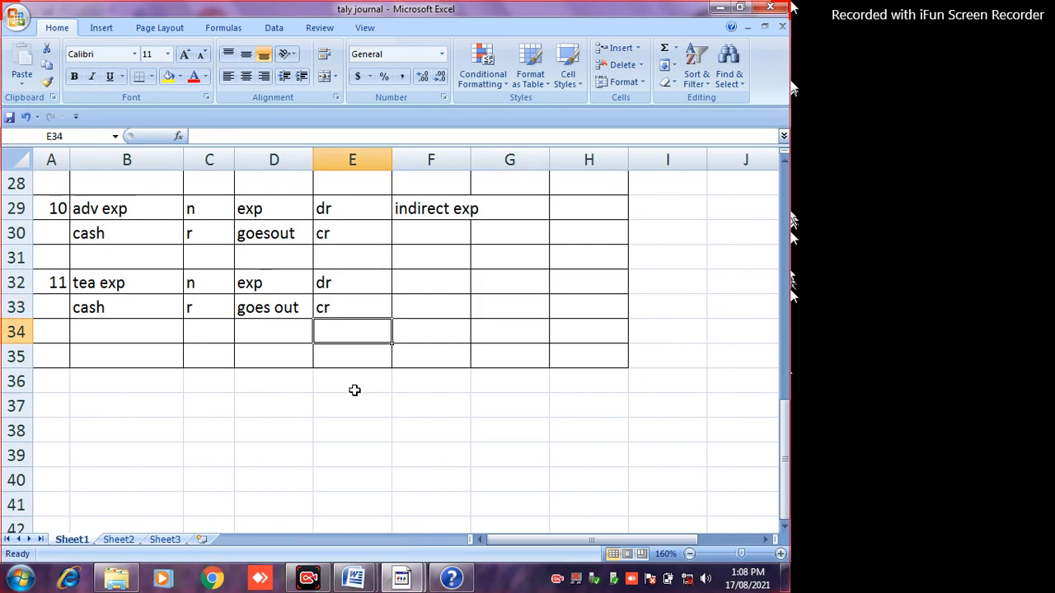
- Enter "indirect exp" in F32 as the Tally ledger name for tea exp
left_click(429, 273)
type("in")
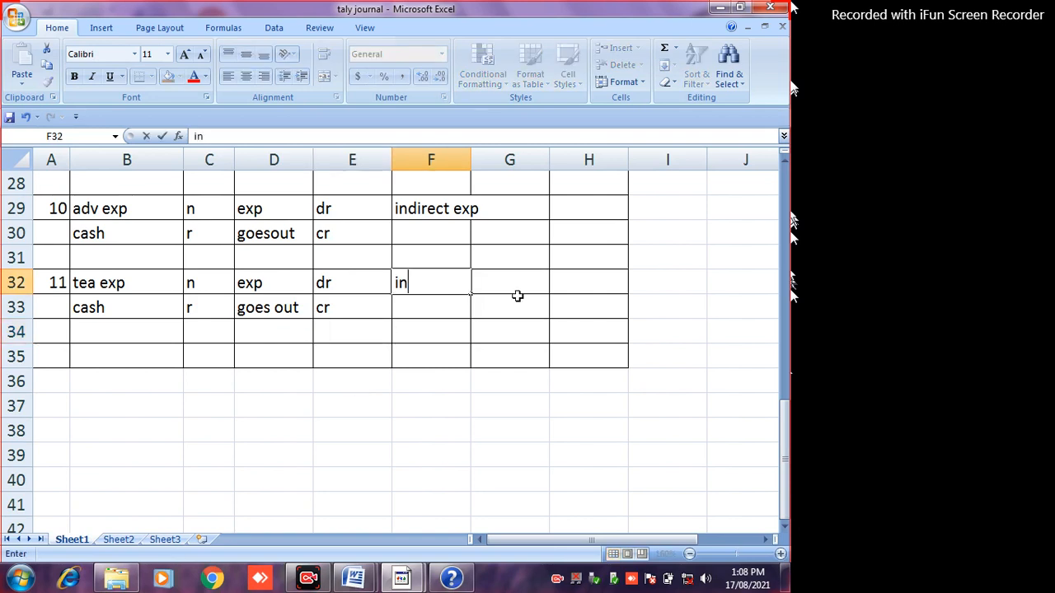
type("direct exp")
key("Return")
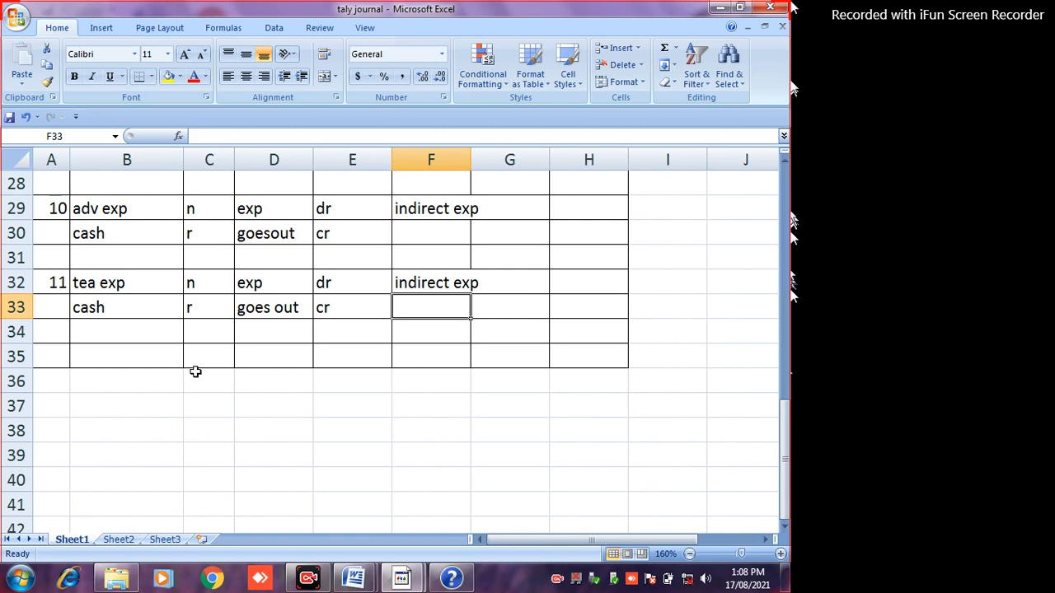
left_click_drag(788, 455, 765, 455)
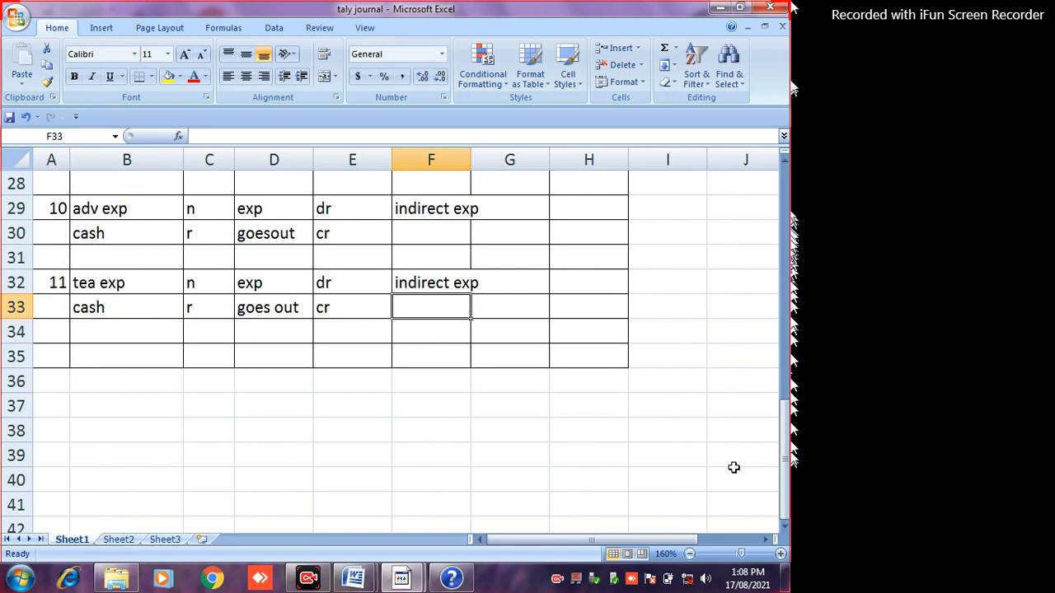